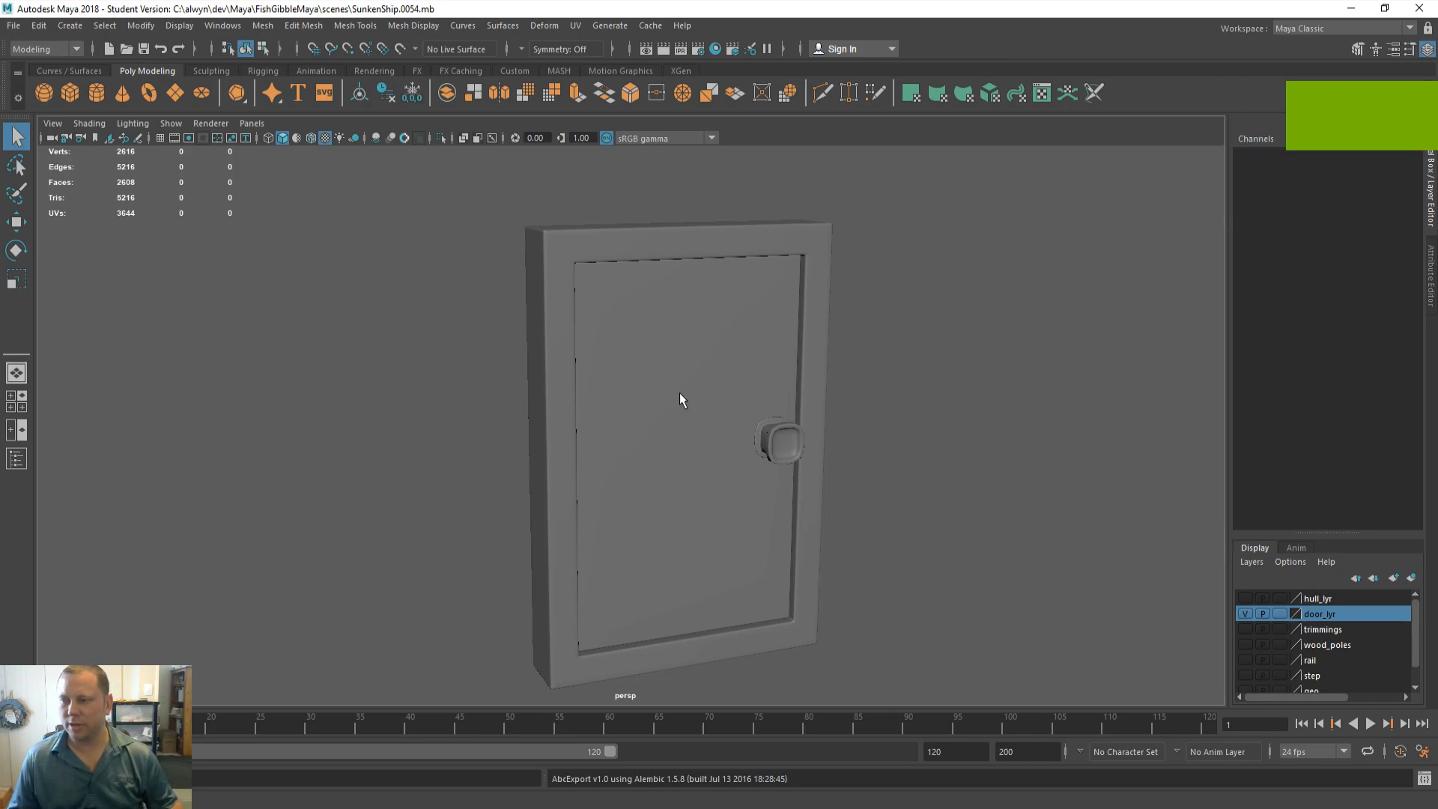
Turn on ambient occlusion, motion blur and multisample anti-aliasing for the viewport showing the door
alt+drag(633, 374, 646, 411)
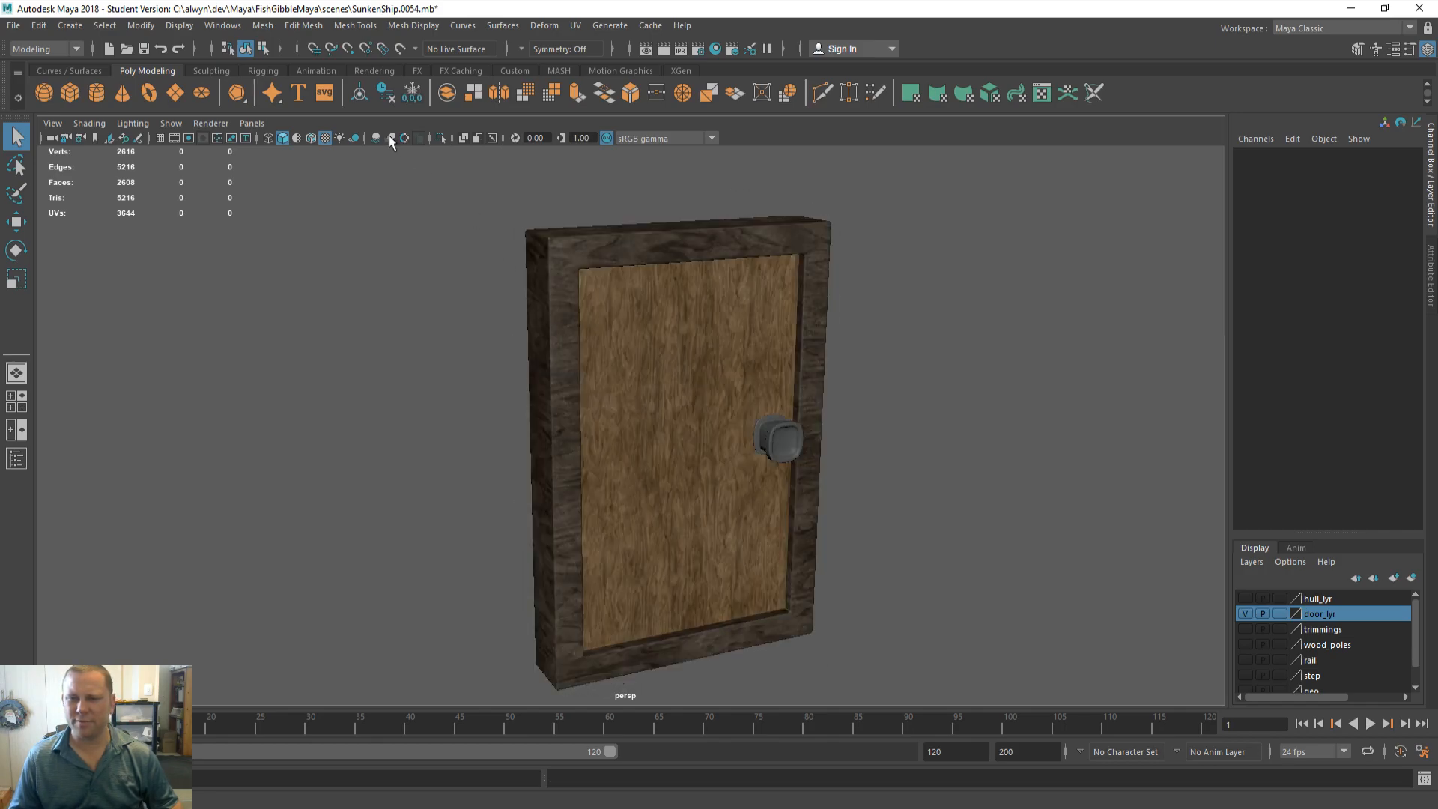
click(390, 138)
click(377, 138)
click(404, 138)
alt+drag(504, 250, 604, 374)
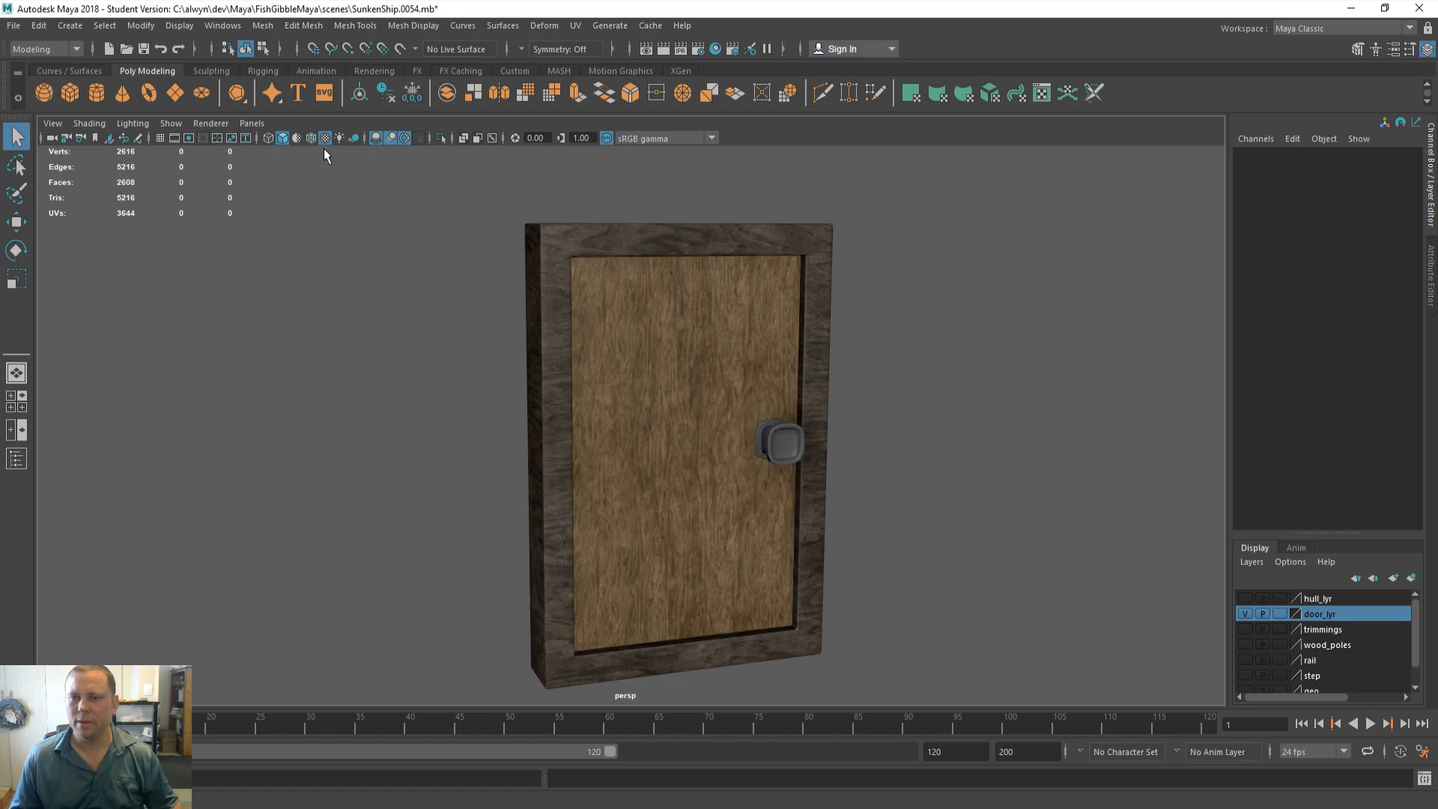
Hide the door_lyr layer, show hull_lyr instead and frame the hull in the view
click(1245, 614)
click(1242, 613)
alt+drag(779, 542, 727, 515)
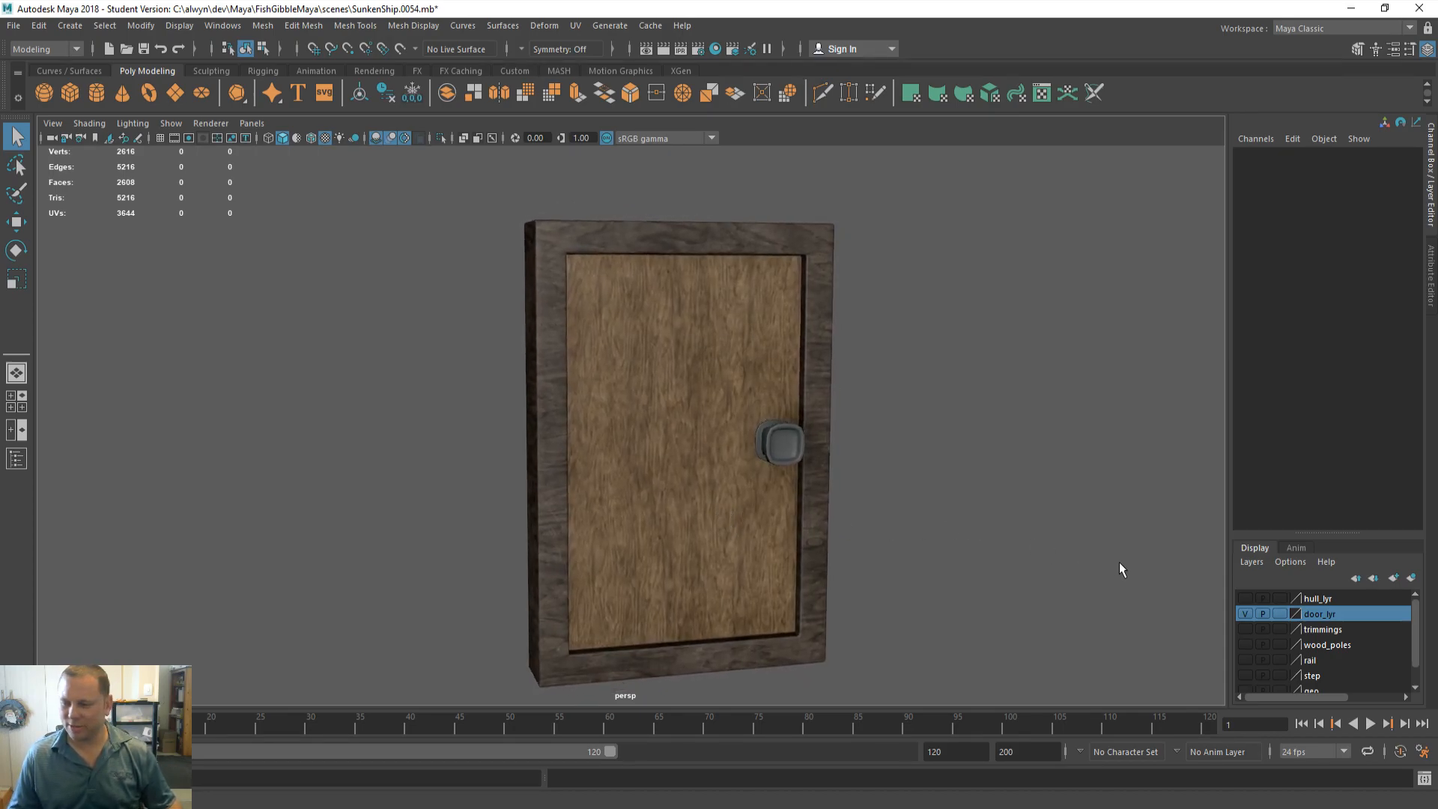
click(1245, 613)
click(1244, 597)
key(a)
Display the hull shaded without textures and with a wireframe overlay, and select it to inspect its mesh
mouse_move(716, 464)
alt+mouse_down()
mouse_move(757, 507)
mouse_move(677, 446)
mouse_move(658, 465)
alt+mouse_up()
key(5)
click(311, 138)
mouse_move(676, 383)
alt+mouse_down()
mouse_move(701, 434)
mouse_move(716, 386)
mouse_move(727, 407)
mouse_move(622, 384)
mouse_move(642, 385)
alt+mouse_up()
scroll(727, 407, down, 2)
drag(281, 227, 1055, 544)
click(908, 287)
alt+drag(604, 391, 632, 399)
click(452, 357)
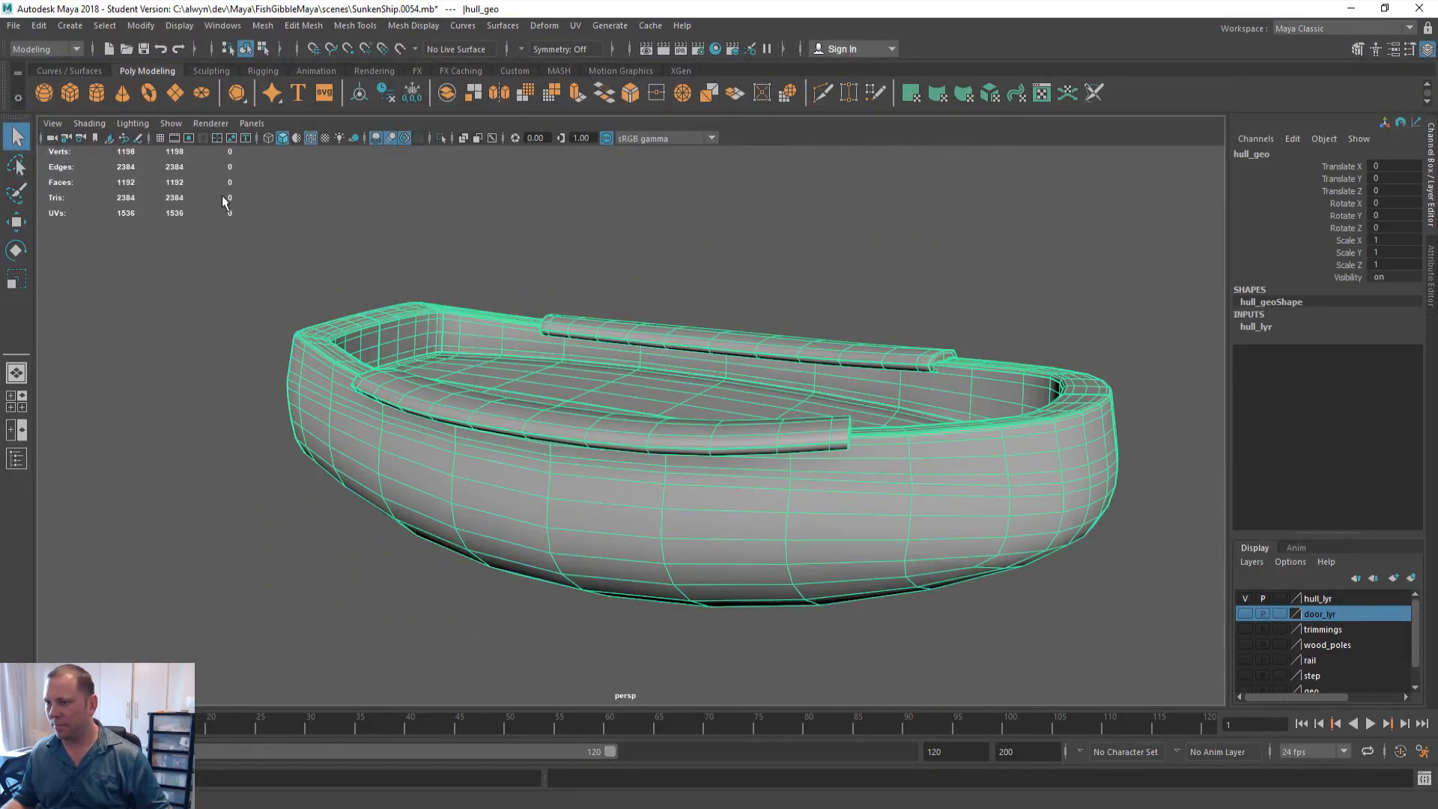
Deselect the hull, display it with its textures and remove the wireframe overlay
click(624, 277)
key(6)
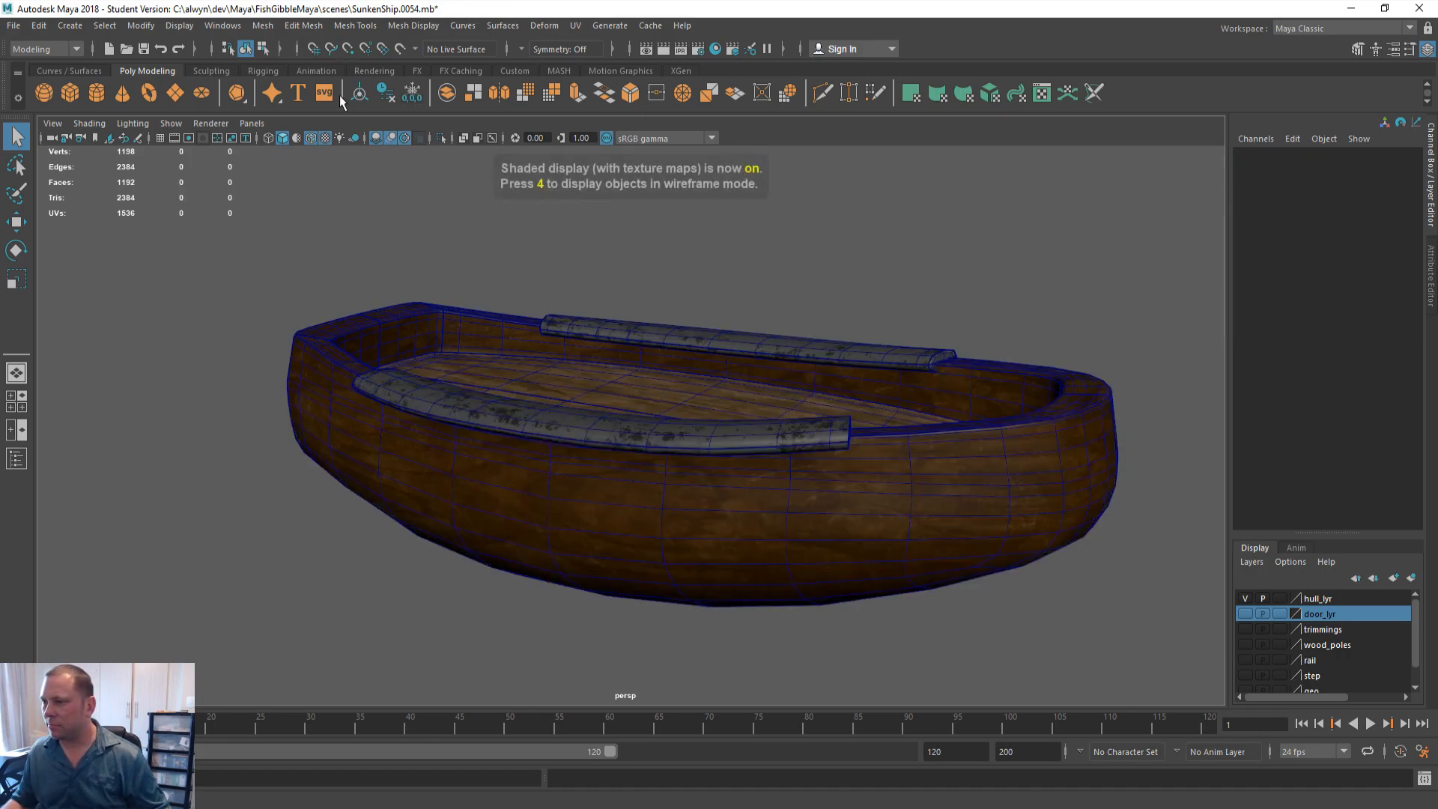
click(310, 139)
mouse_move(402, 288)
alt+mouse_down()
mouse_move(617, 317)
mouse_move(530, 353)
mouse_move(859, 500)
alt+mouse_up()
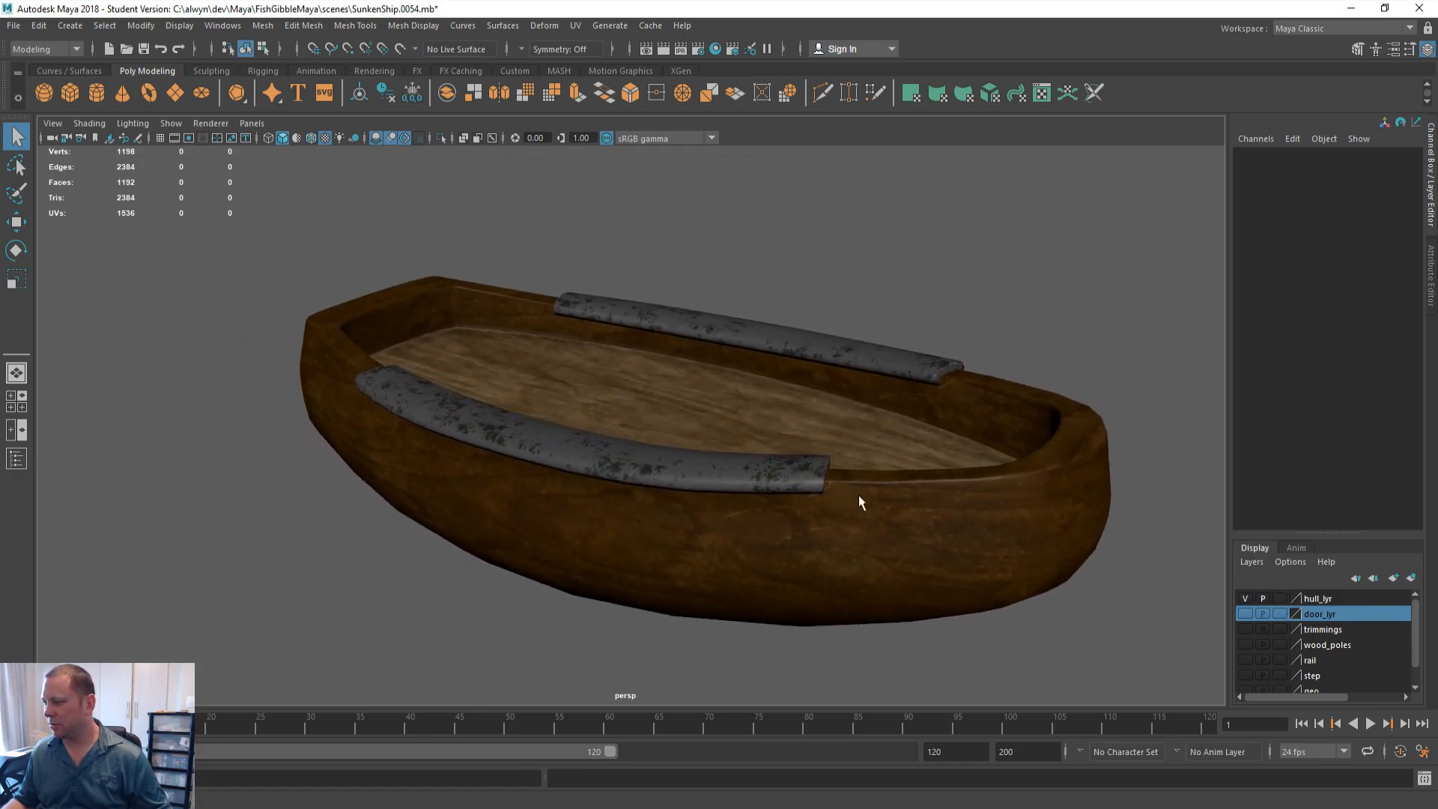
Hide the hull_lyr layer and make the geo layer visible
click(1247, 598)
scroll(1243, 641, down, 1)
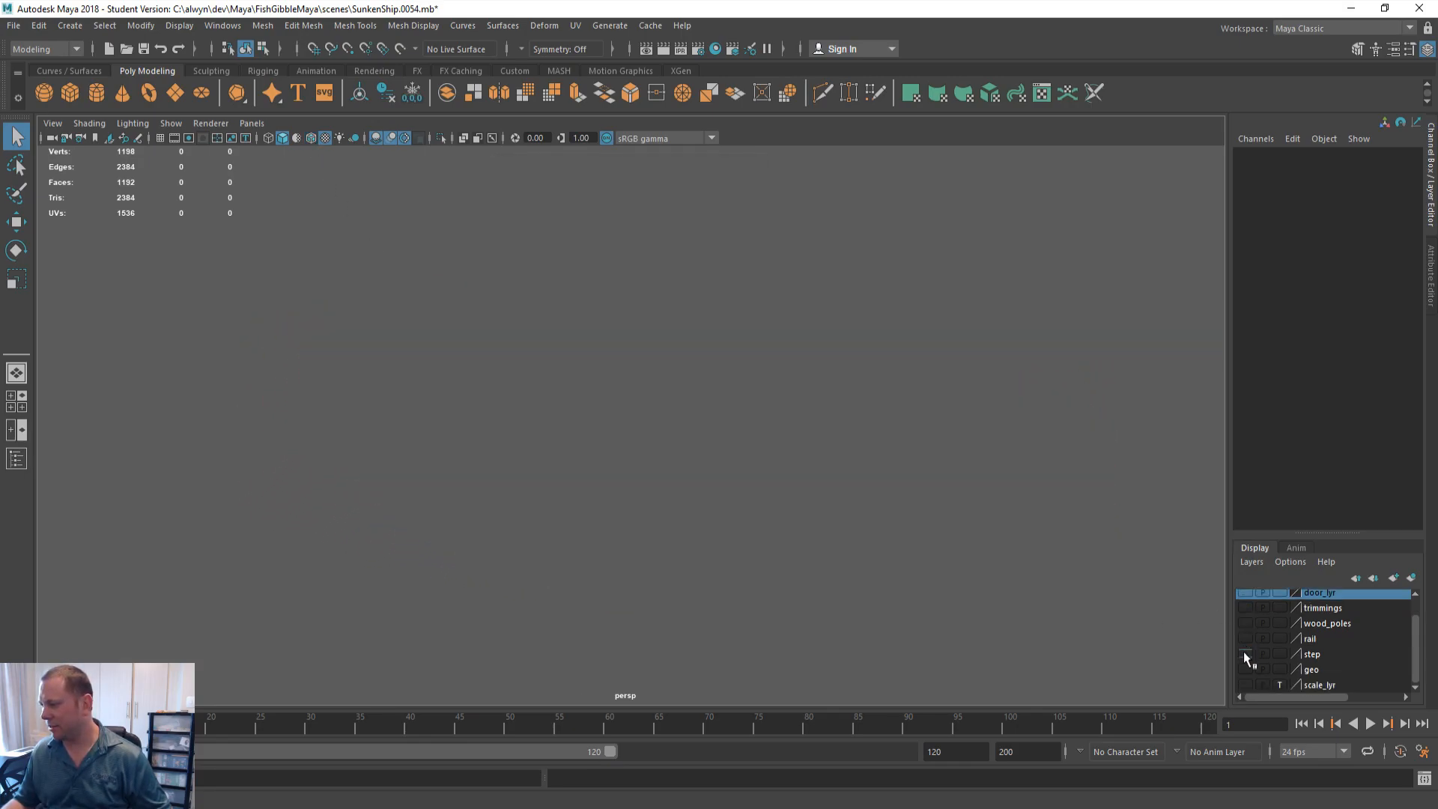
scroll(1246, 649, up, 1)
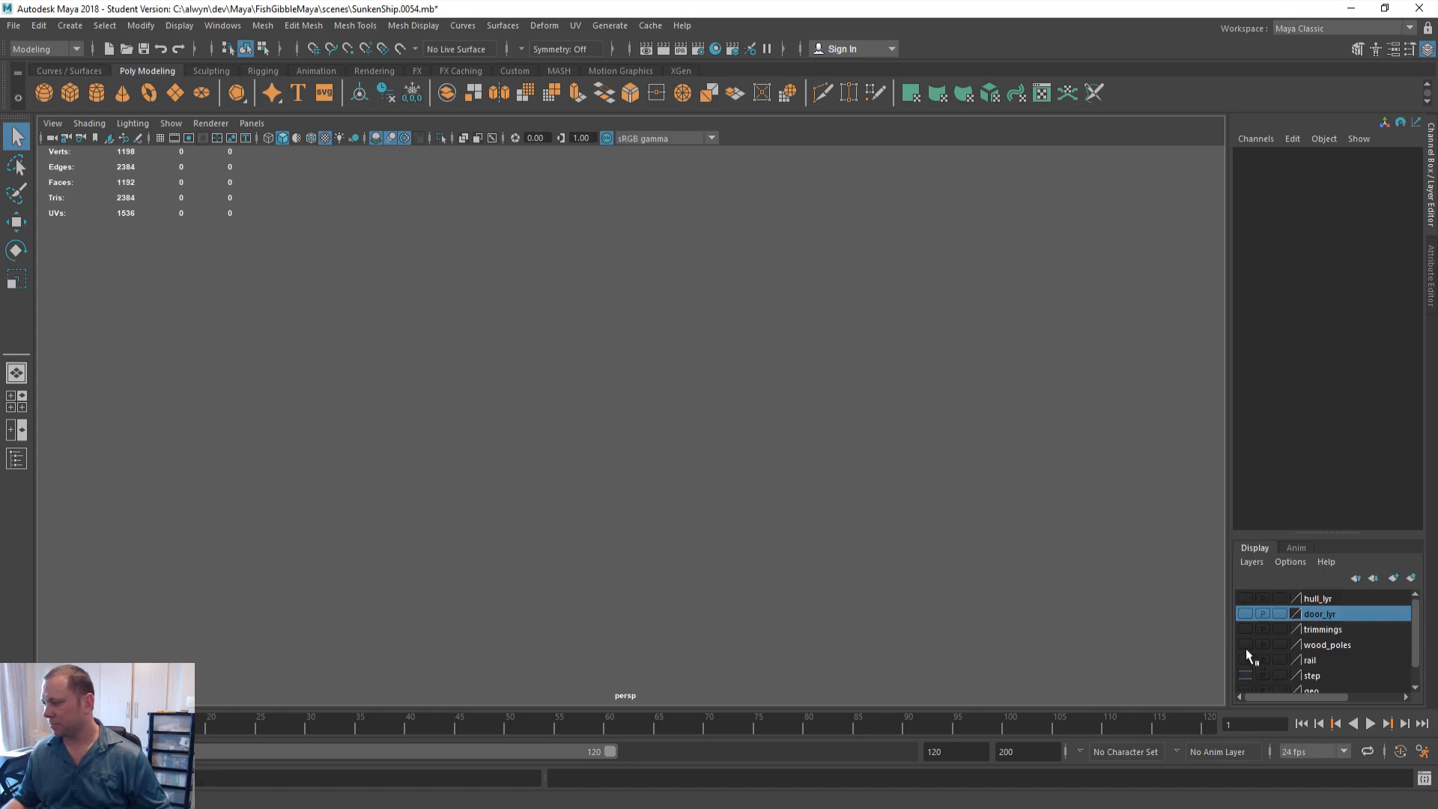
scroll(1264, 671, down, 1)
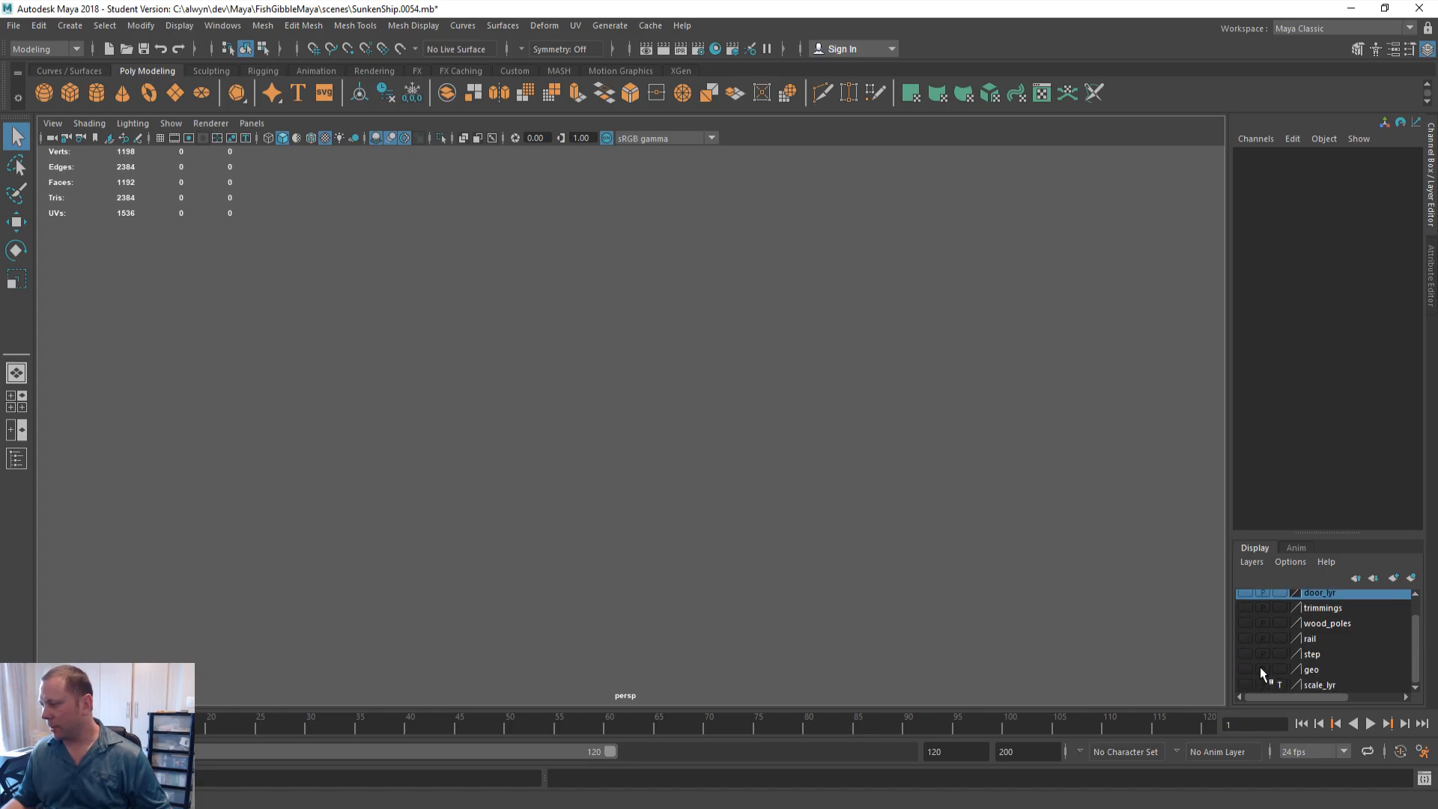
click(1245, 669)
Select the hull cap, stern pieces and front trim together, frame them, then clear the selection and examine the textured hull assembly
alt+drag(636, 475, 531, 408)
click(908, 382)
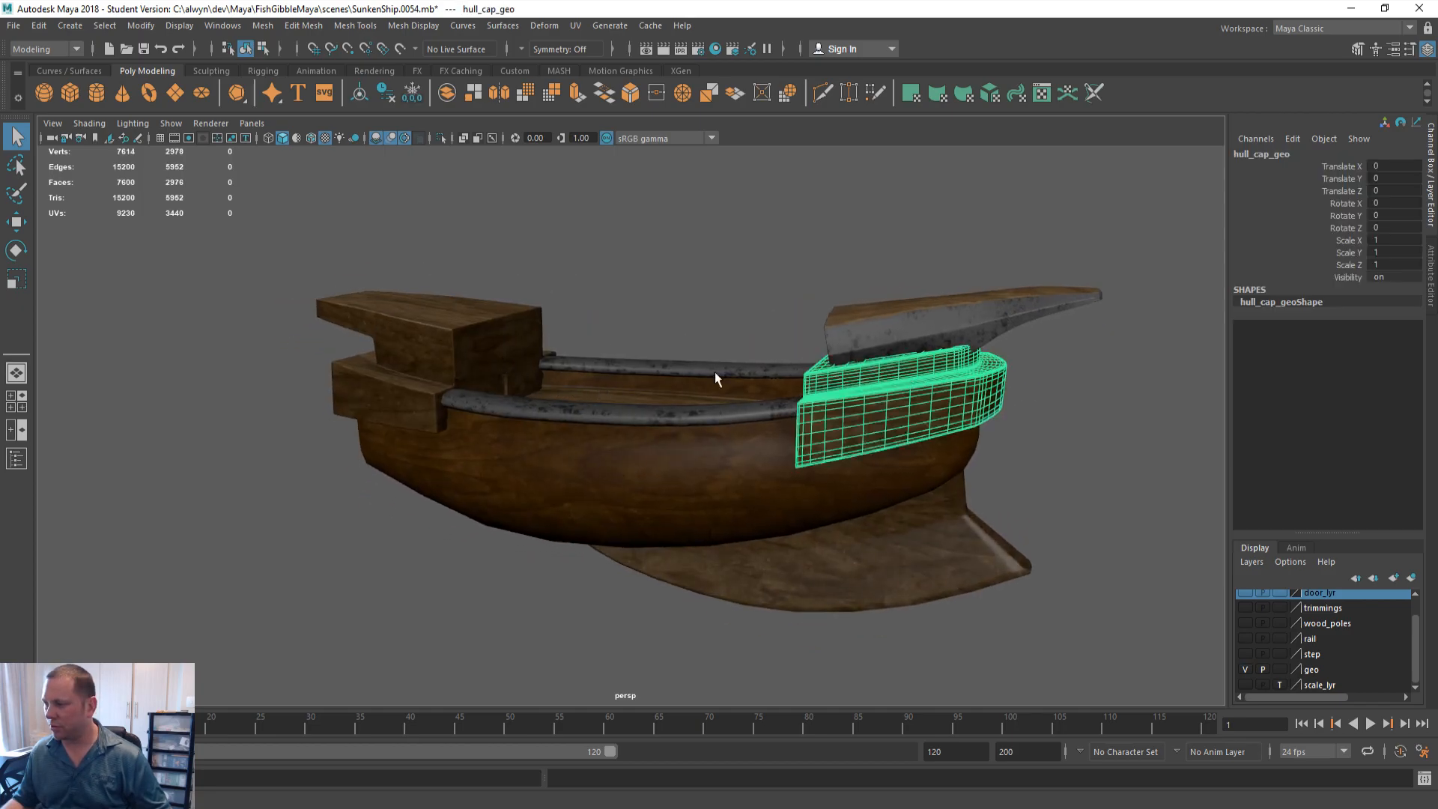
shift+click(428, 338)
shift+click(969, 319)
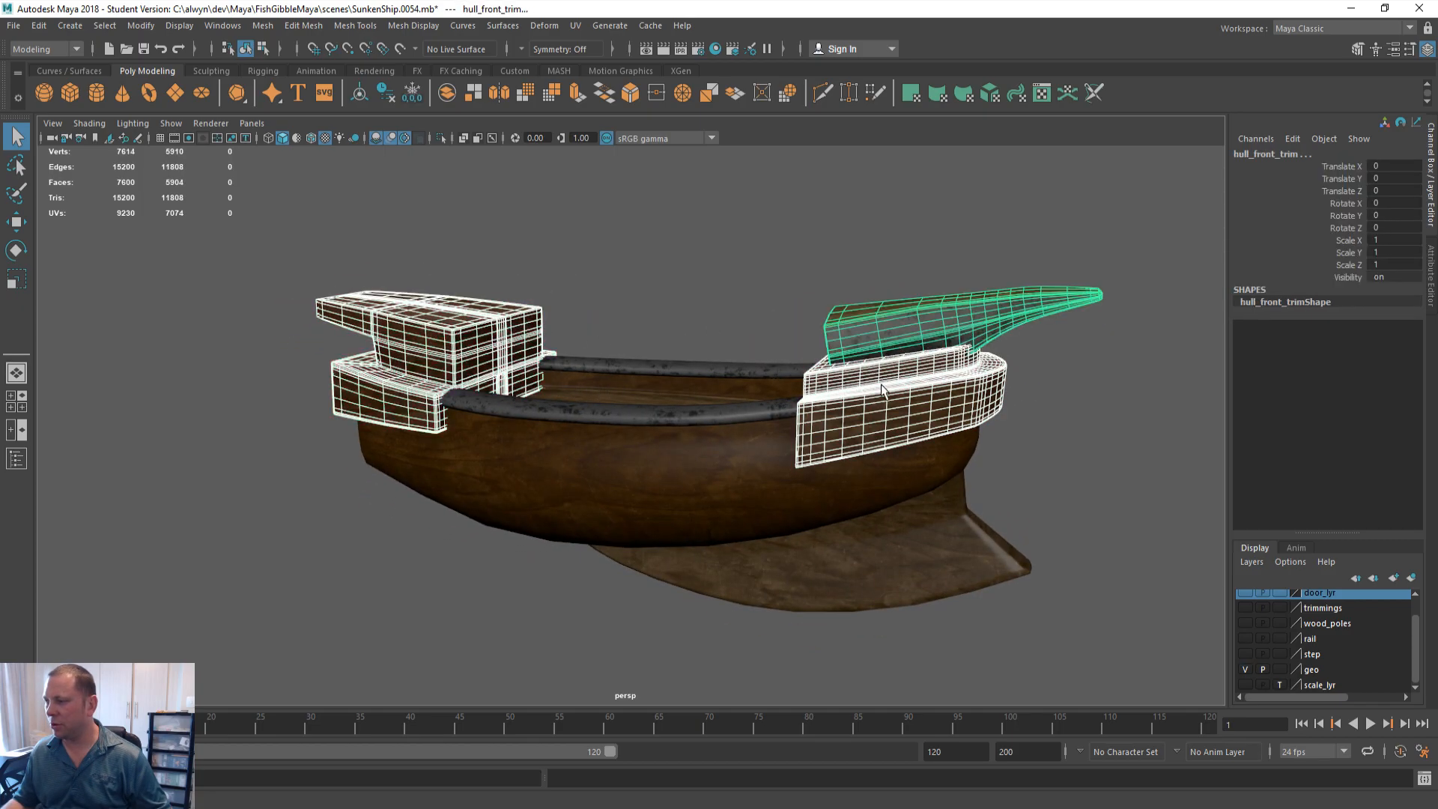
key(f)
click(738, 307)
alt+drag(738, 307, 614, 401)
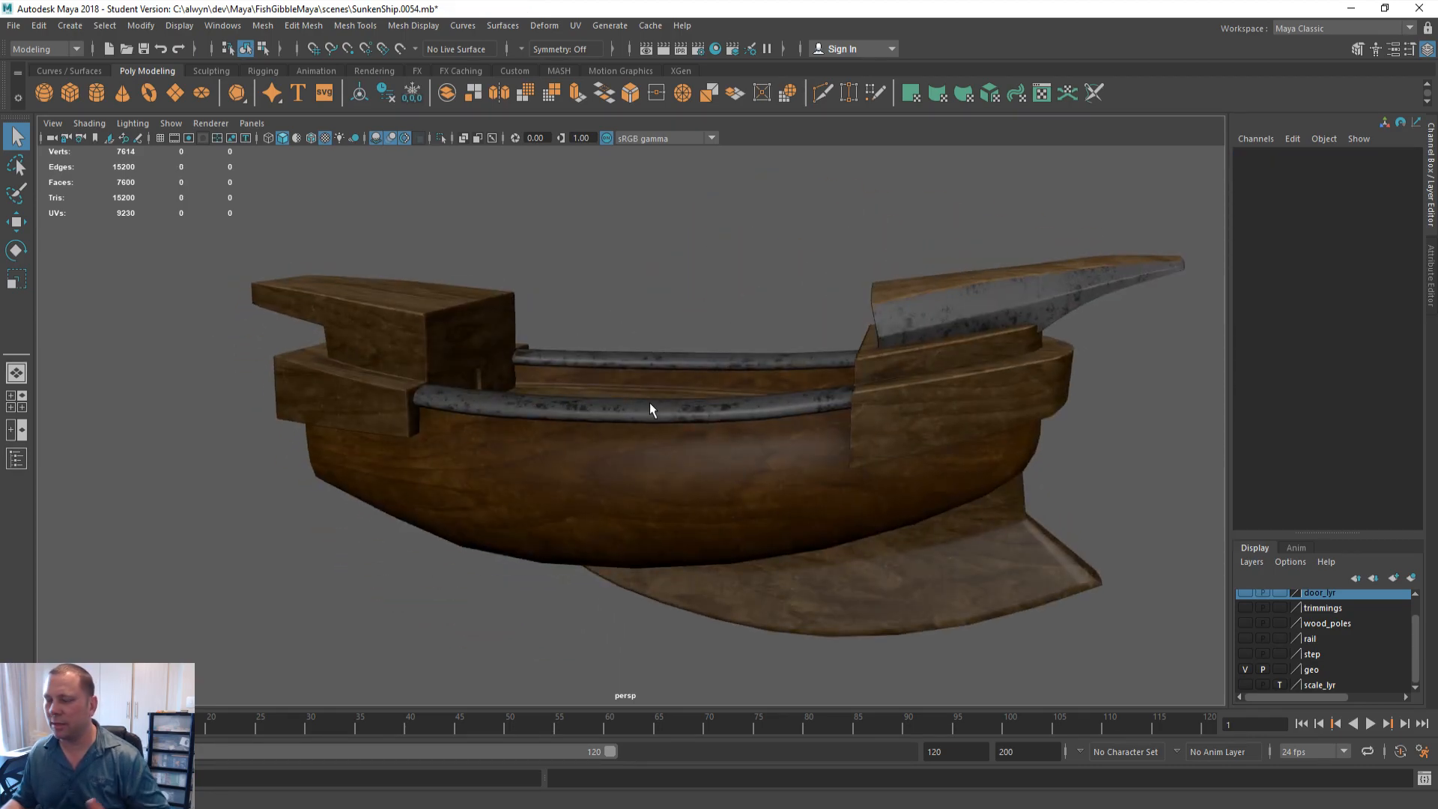
alt+drag(720, 420, 668, 421)
mouse_move(523, 415)
alt+mouse_down()
mouse_move(572, 431)
mouse_move(498, 412)
mouse_move(514, 405)
alt+mouse_up()
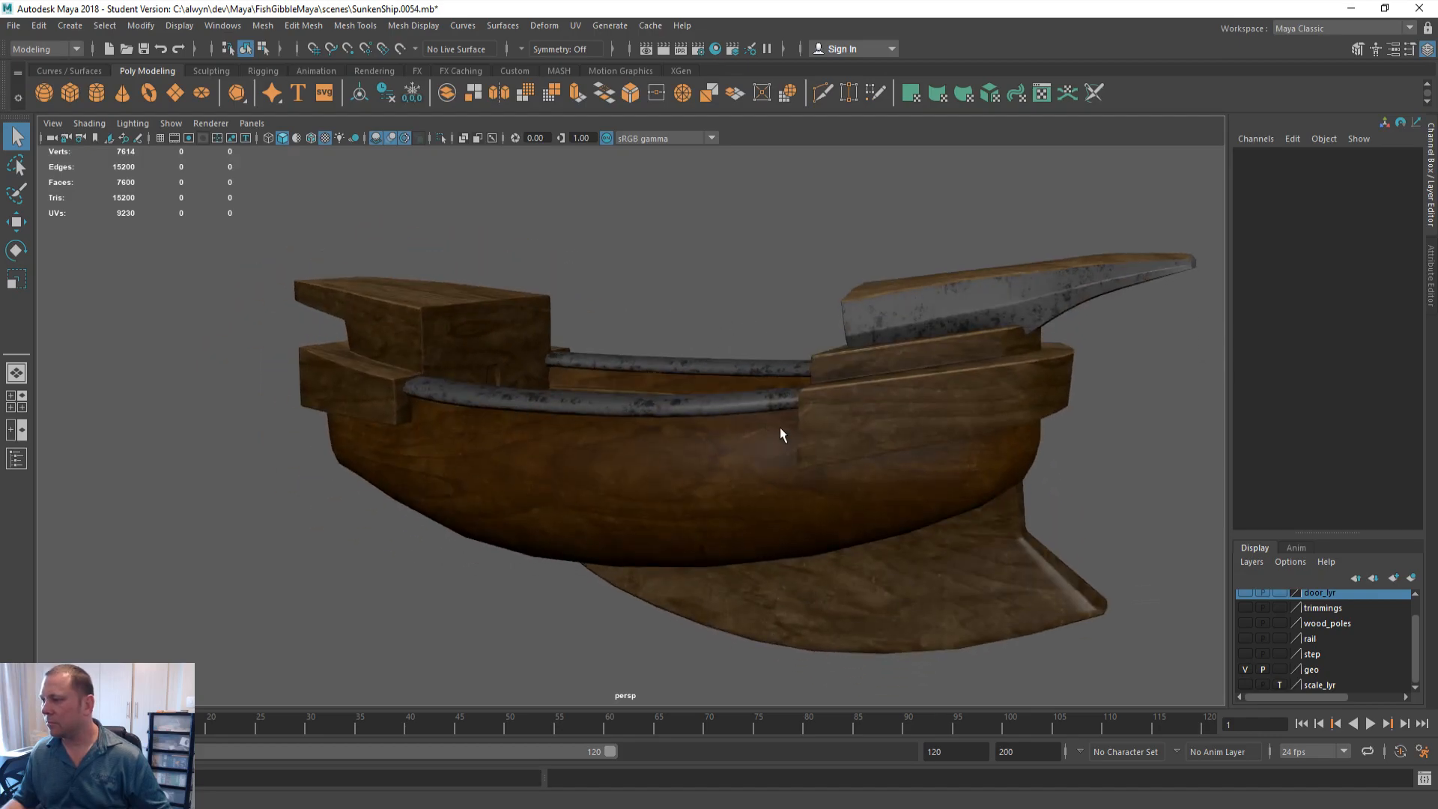
Make the trimmings layer visible on top of the ship geometry
click(1245, 607)
alt+drag(613, 379, 690, 449)
scroll(656, 469, up, 3)
scroll(721, 440, up, 3)
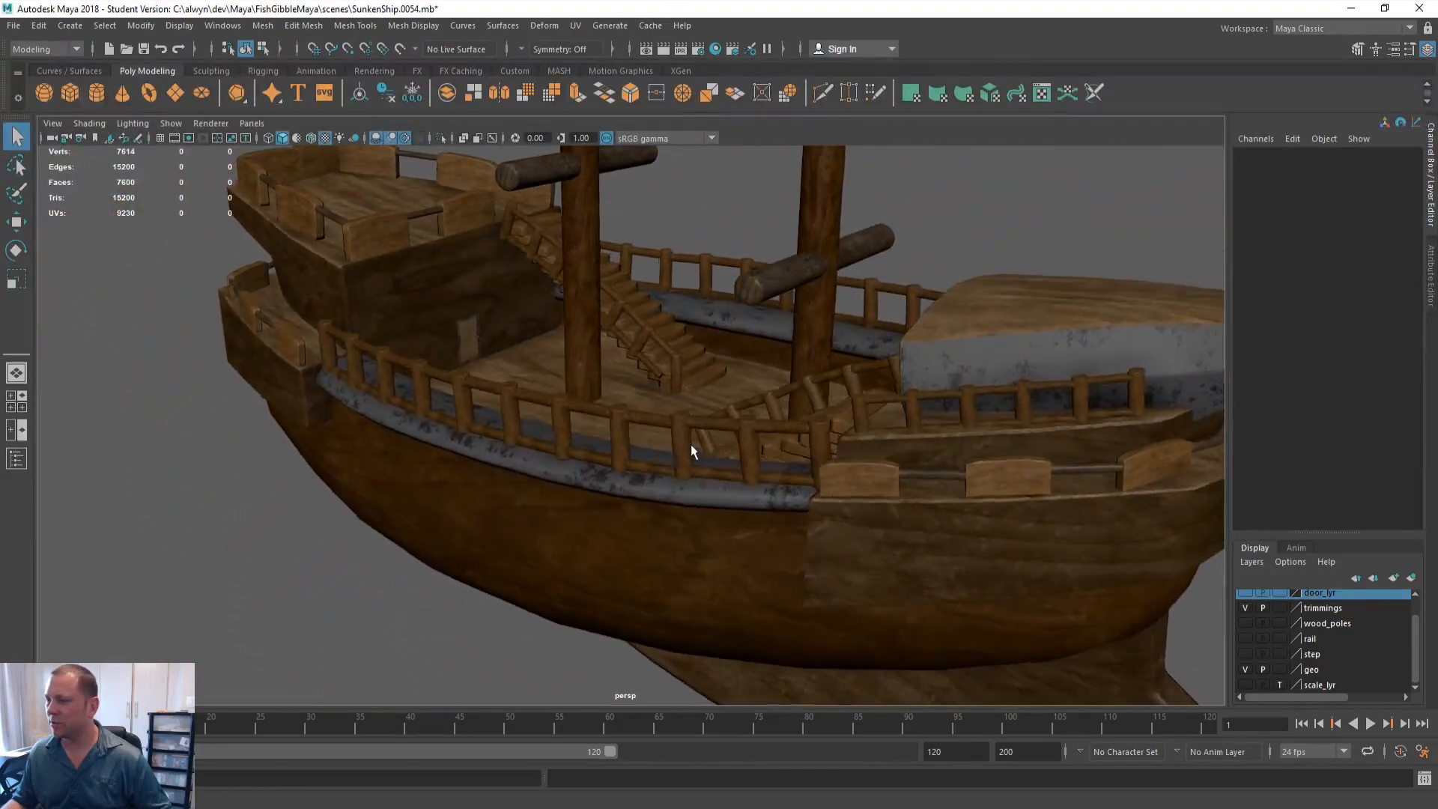
Examine the ship's railings, stairs, masts and deck from close up and from further away
scroll(614, 453, up, 4)
alt+drag(456, 453, 490, 451)
scroll(491, 452, down, 4)
alt+drag(642, 440, 682, 481)
scroll(563, 448, down, 4)
scroll(654, 500, up, 4)
scroll(654, 501, down, 4)
scroll(718, 489, down, 3)
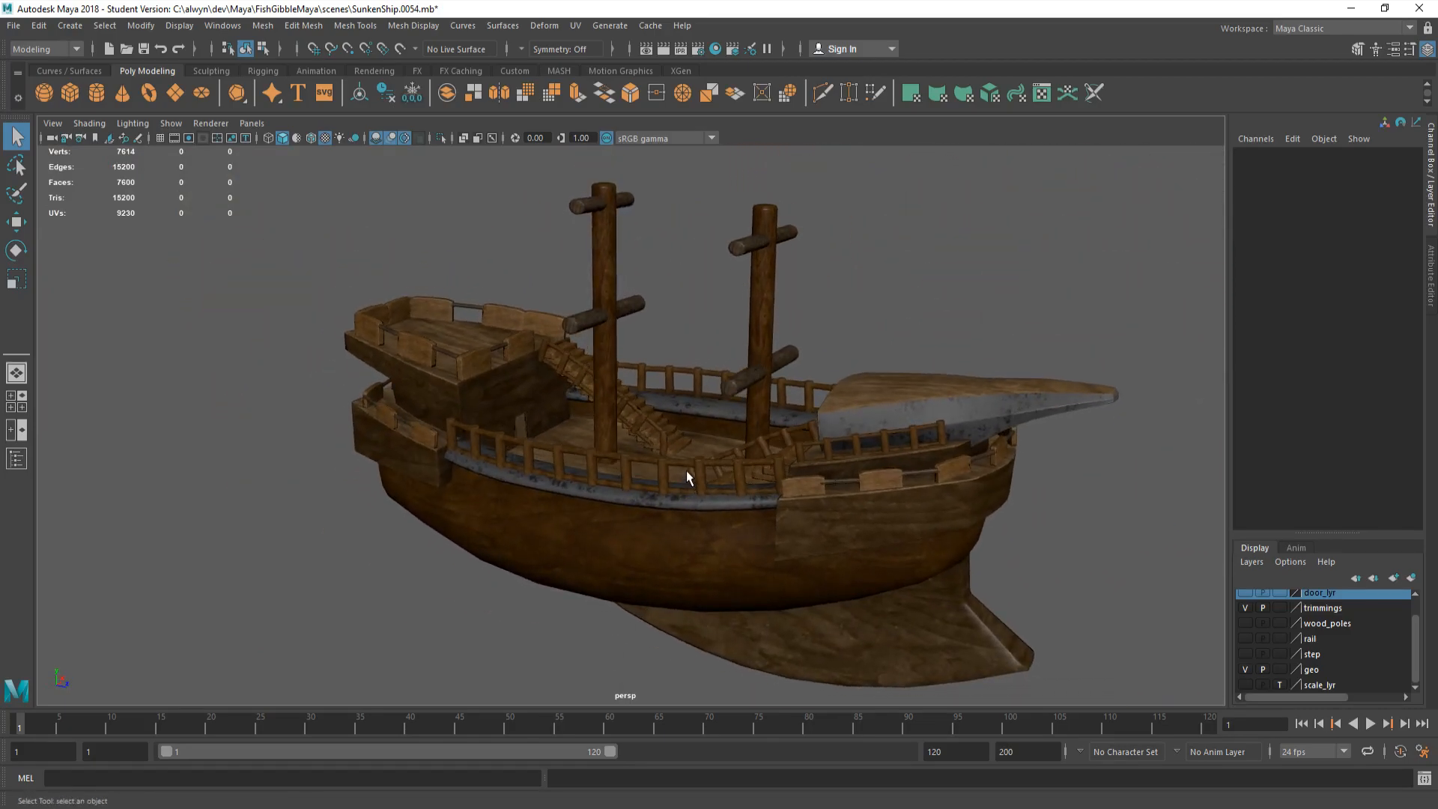
scroll(523, 432, up, 10)
scroll(719, 483, down, 5)
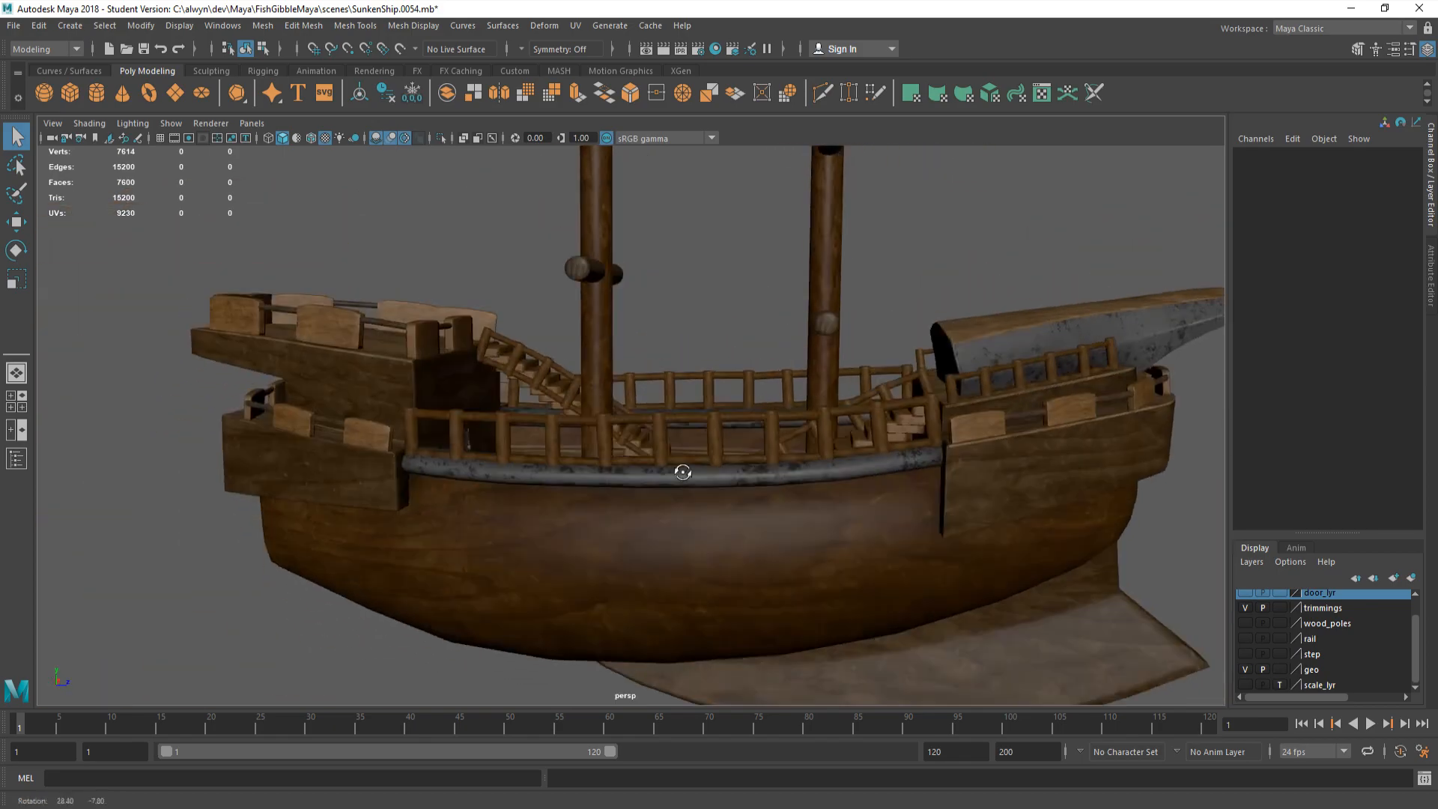
alt+drag(684, 472, 725, 325)
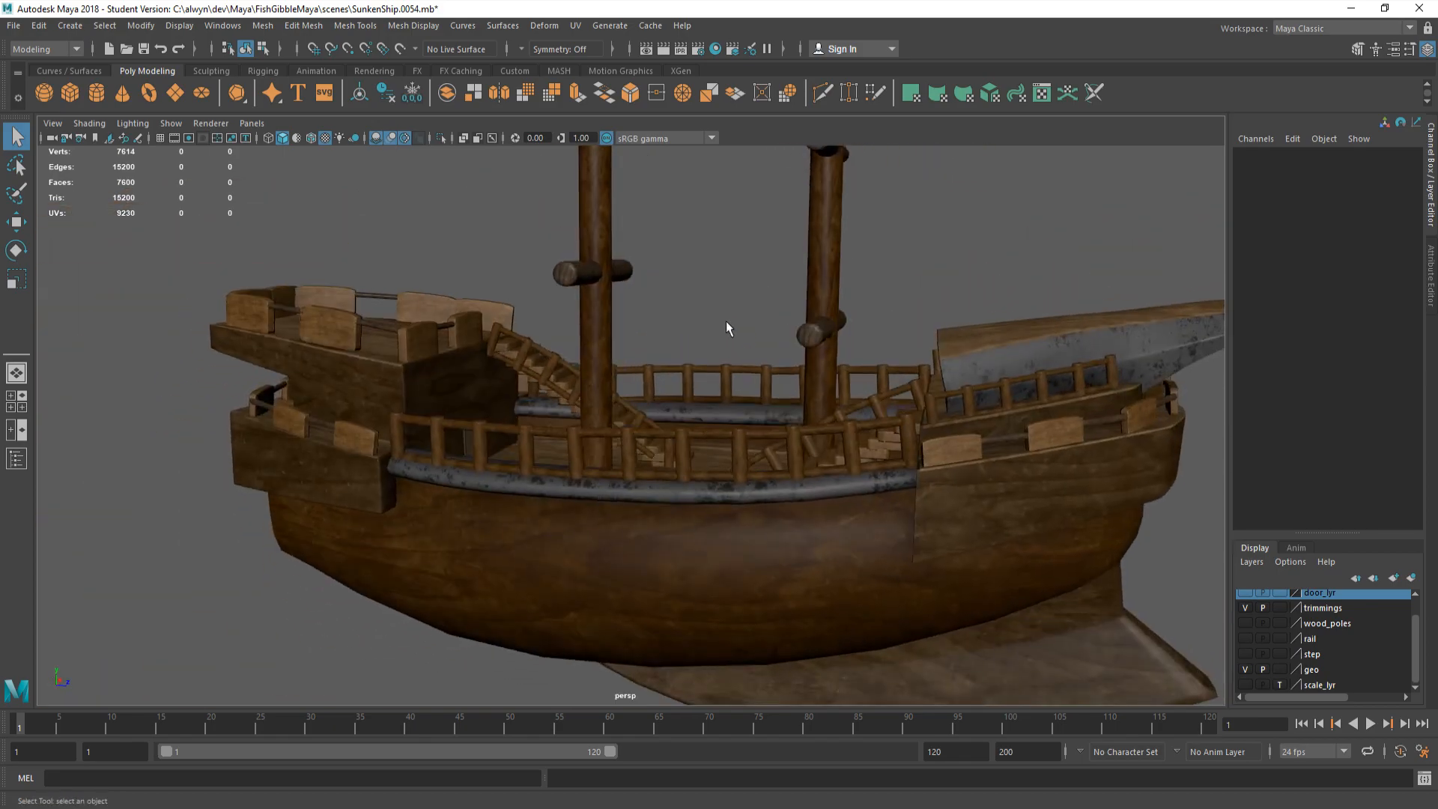
Select the long railing along the hull's side to check its polygon statistics, then deselect it
click(527, 443)
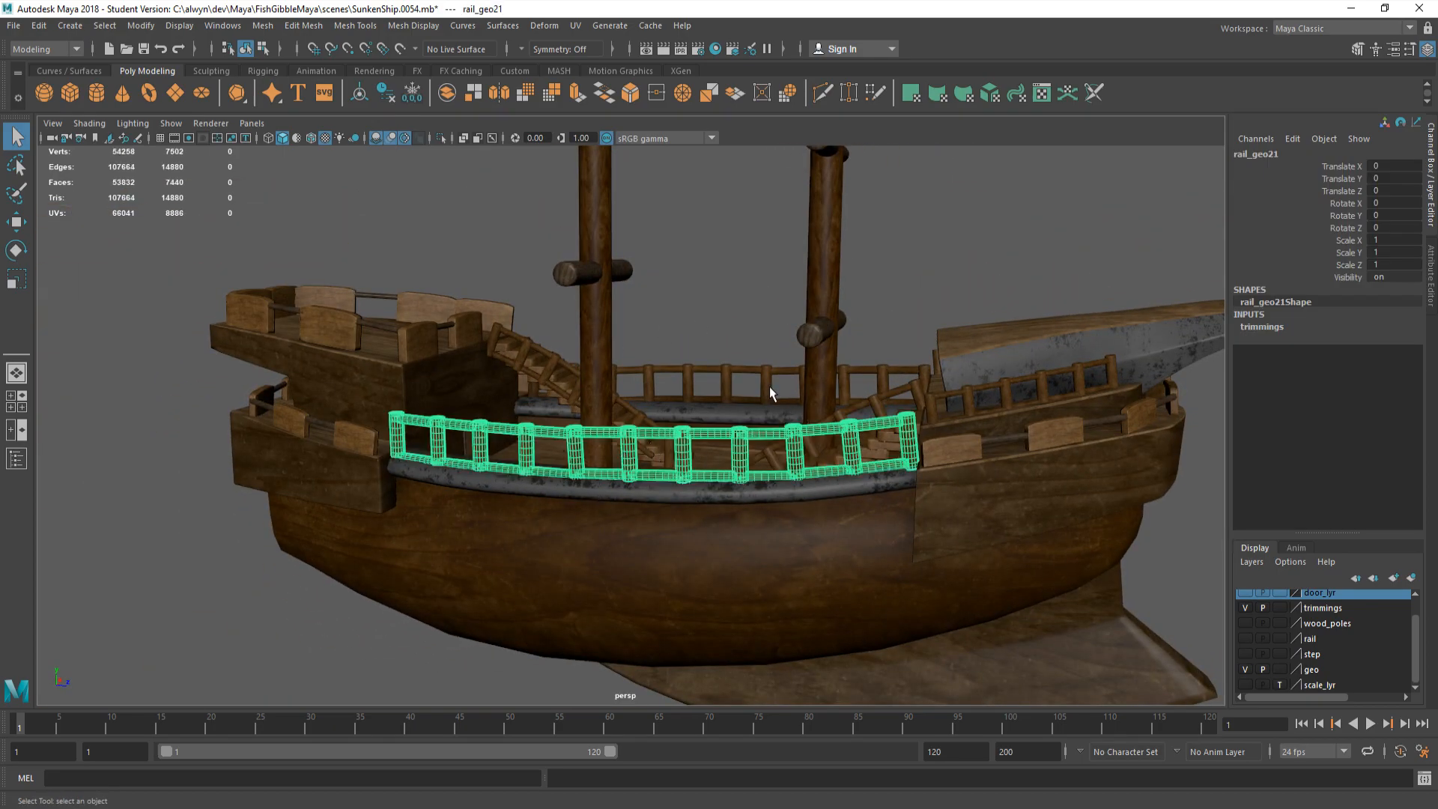
click(787, 318)
alt+drag(516, 420, 562, 444)
scroll(581, 453, down, 3)
mouse_move(645, 470)
alt+mouse_down()
mouse_move(576, 461)
mouse_move(594, 448)
alt+mouse_up()
Display the whole ship shaded with a wireframe overlay and select all its parts to check the polygon statistics
key(5)
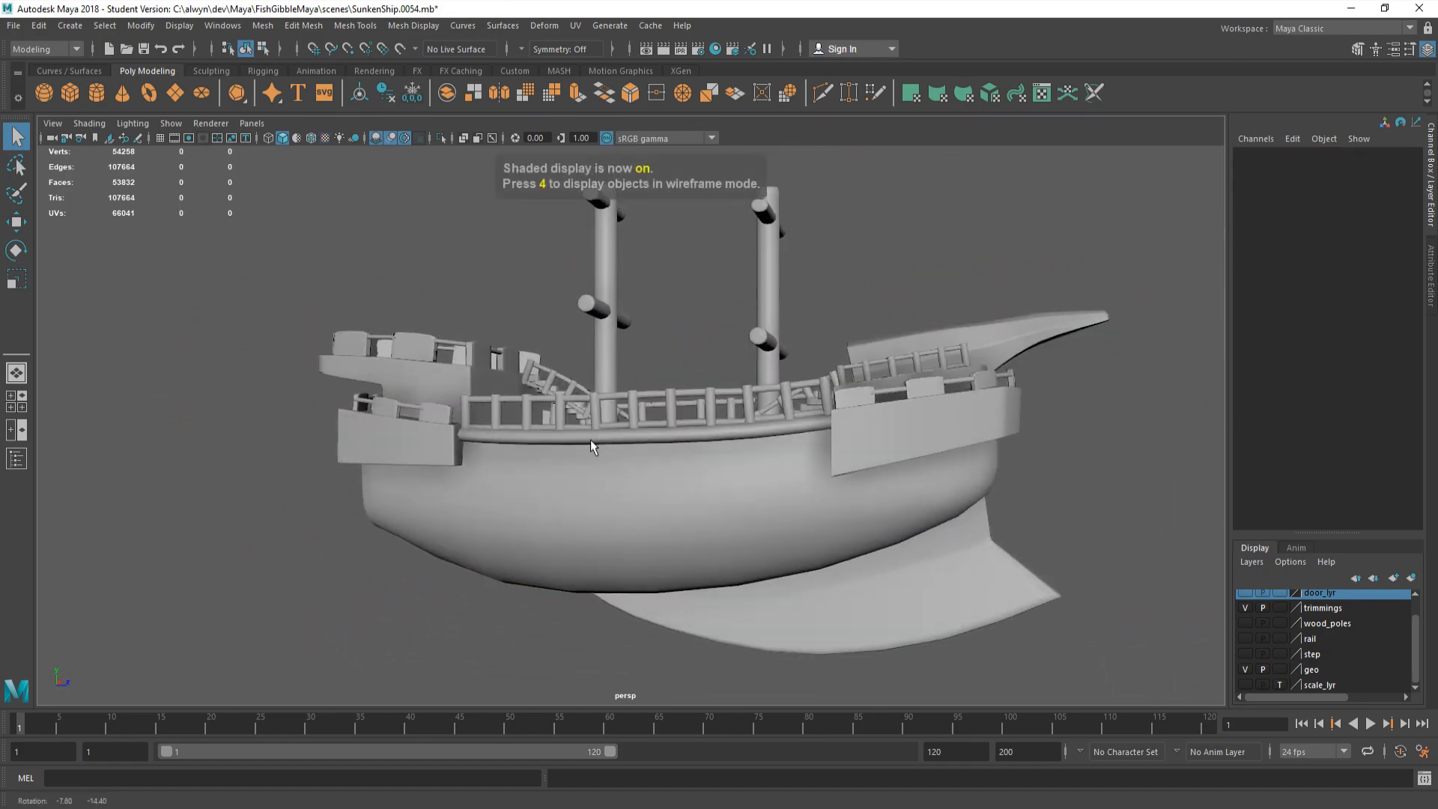
click(312, 138)
alt+drag(674, 449, 654, 445)
drag(326, 188, 1077, 659)
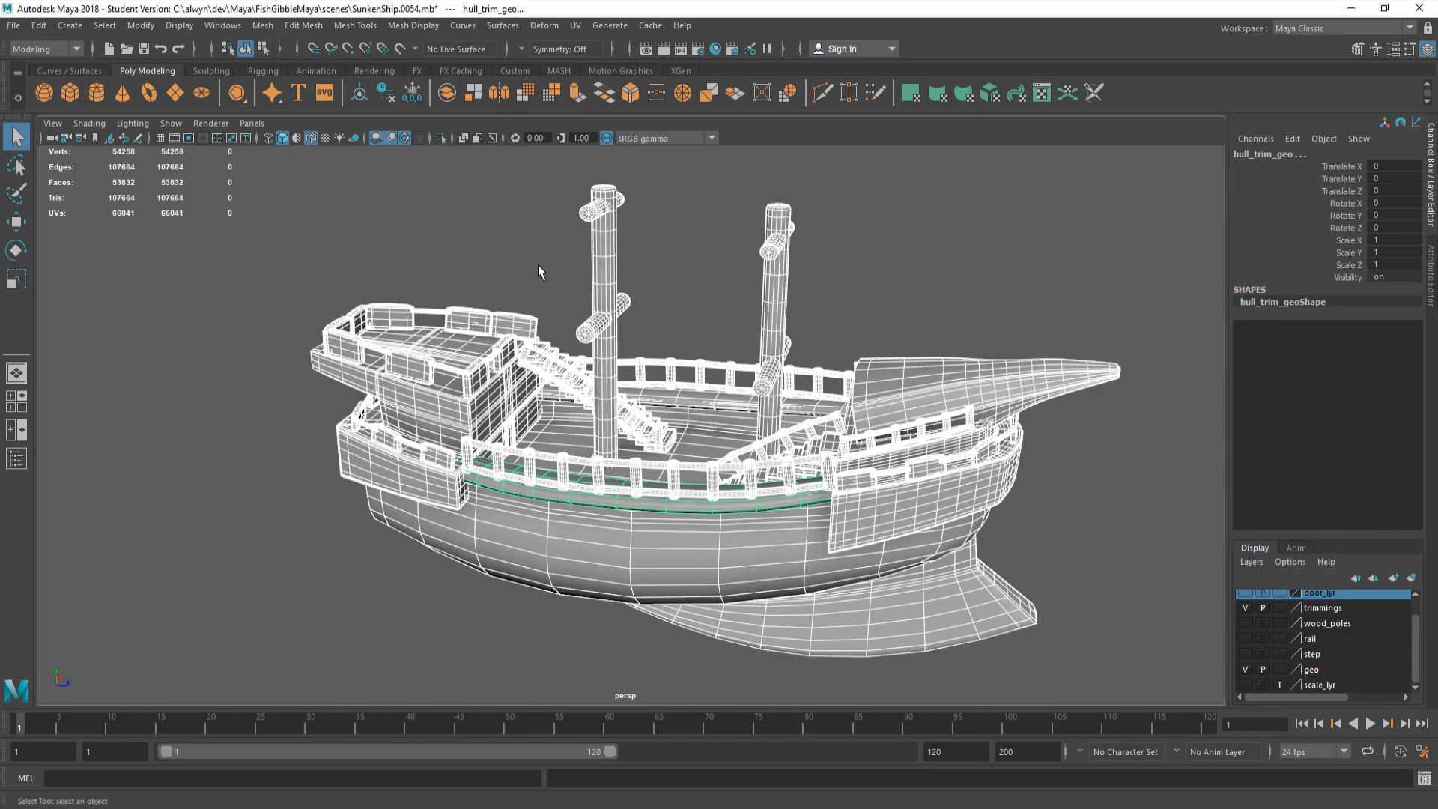
click(535, 286)
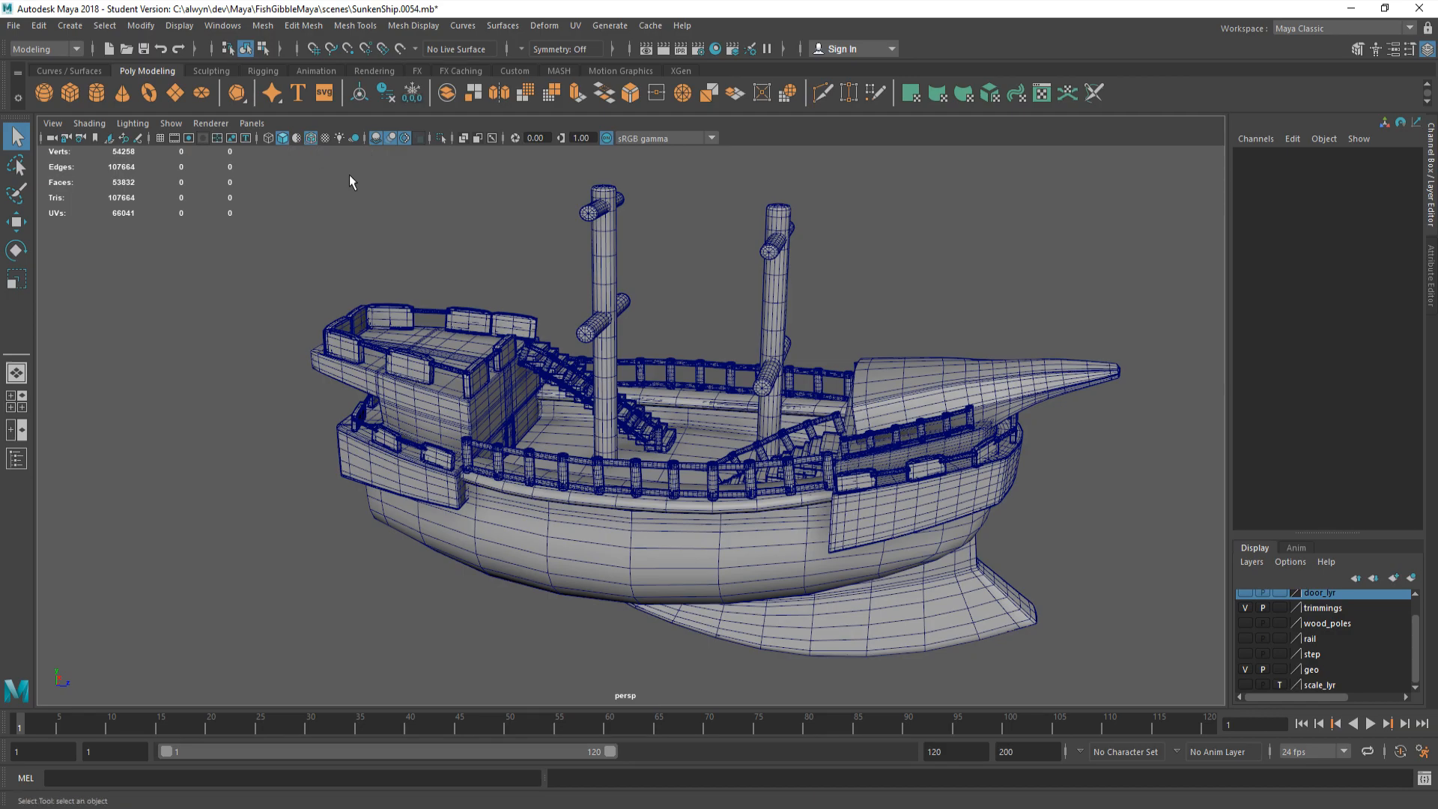
Display the whole ship with its textures and turn off the wireframe overlay
key(6)
mouse_move(575, 446)
alt+mouse_down()
mouse_move(565, 404)
mouse_move(530, 424)
mouse_move(597, 427)
alt+mouse_up()
click(312, 139)
scroll(604, 375, up, 5)
Select each of the two masts in turn to inspect them, then clear the selection
click(606, 320)
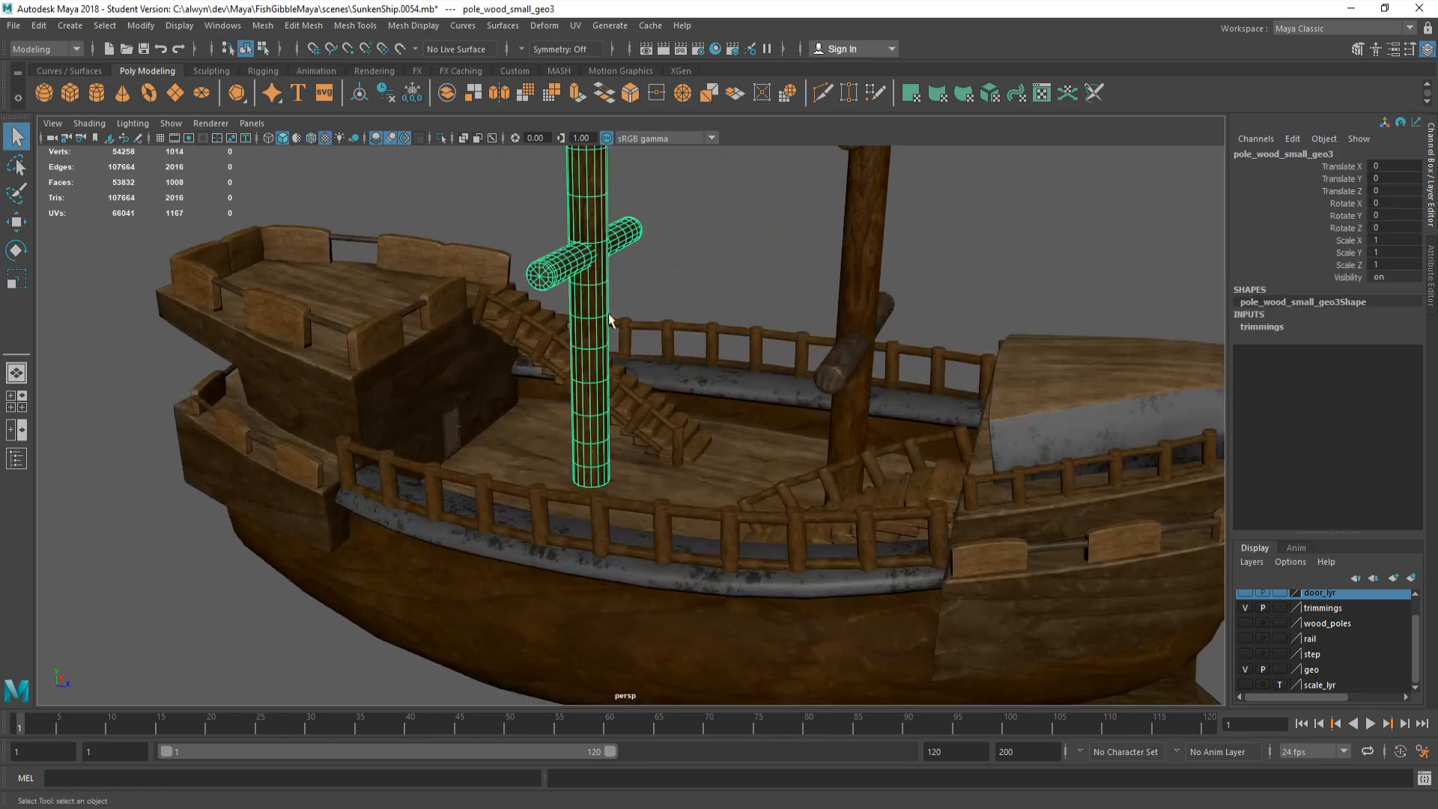
click(874, 282)
click(725, 241)
alt+drag(725, 241, 558, 394)
scroll(501, 374, down, 5)
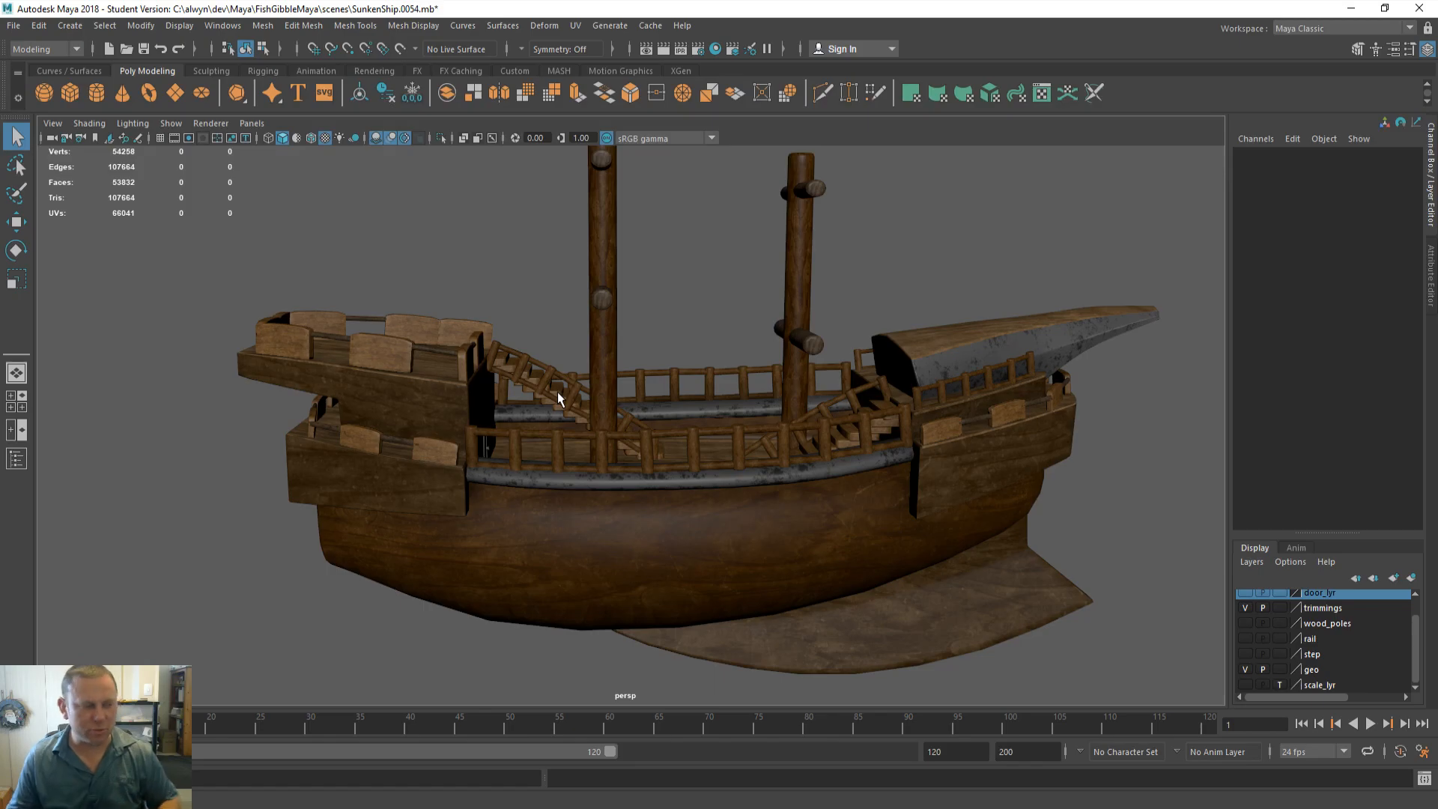
Examine the complete textured ship from several angles and move in close to the deck and stairs
mouse_move(715, 387)
alt+mouse_down()
mouse_move(645, 398)
mouse_move(578, 380)
mouse_move(718, 397)
alt+mouse_up()
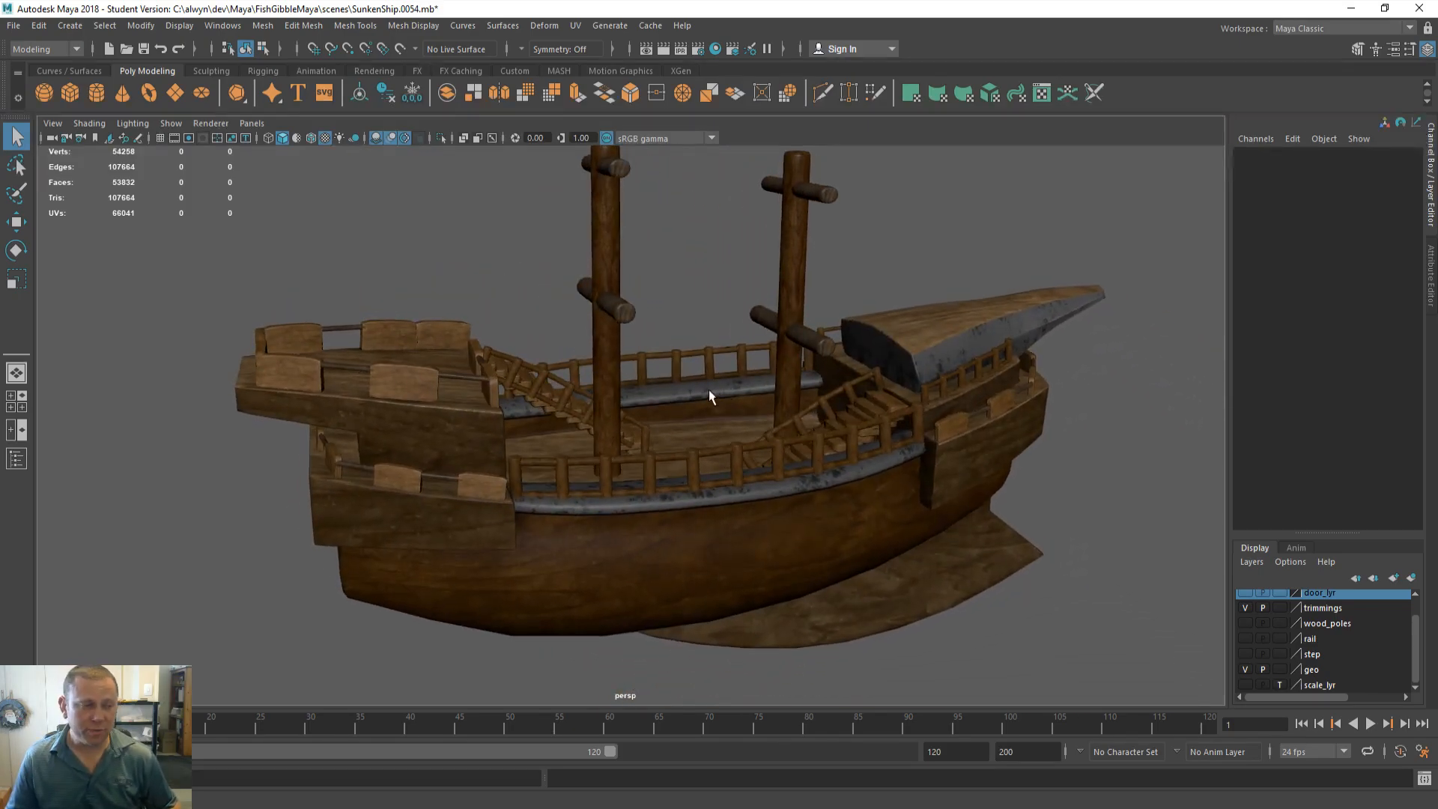
mouse_move(609, 401)
alt+mouse_down()
mouse_move(755, 399)
mouse_move(449, 398)
mouse_move(588, 403)
alt+mouse_up()
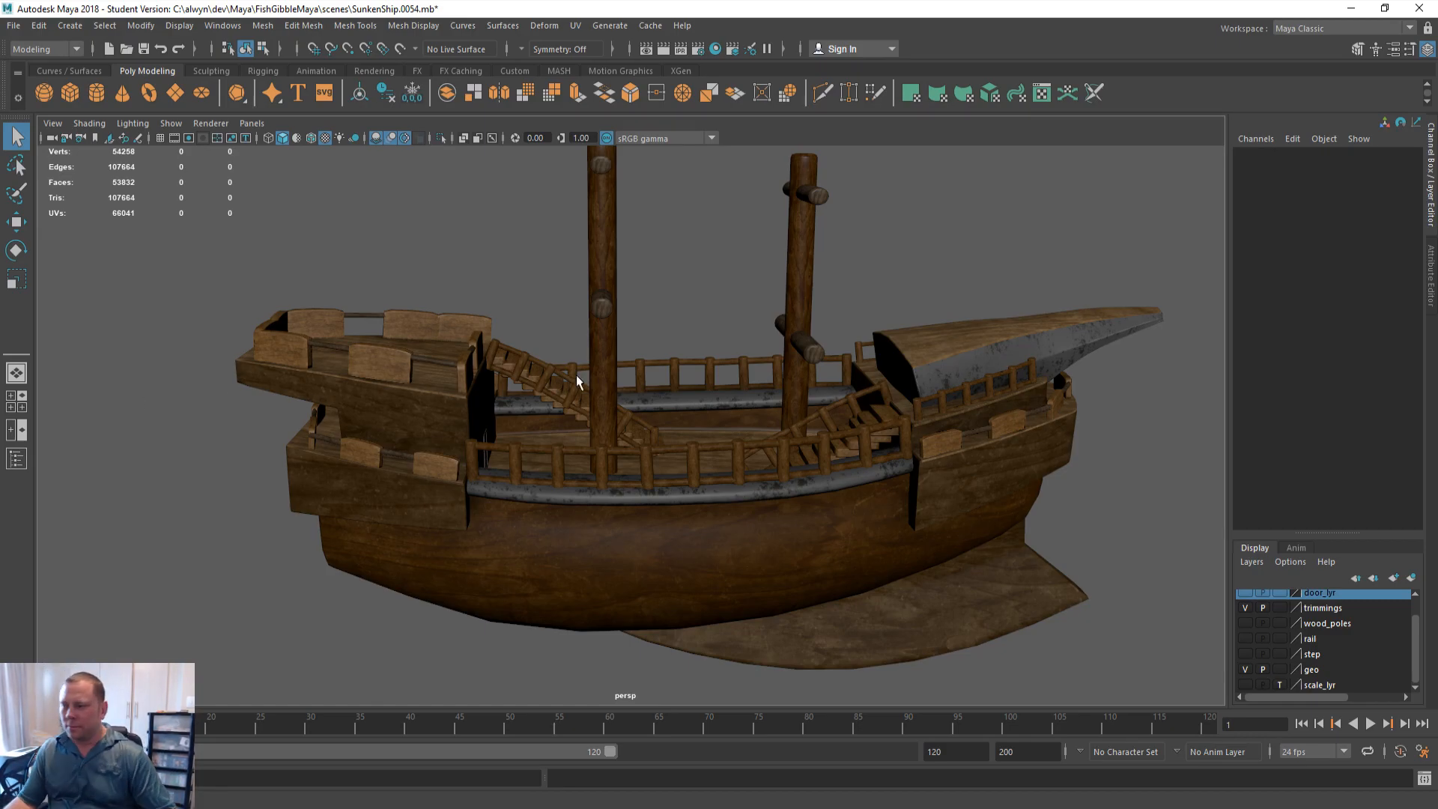
alt+drag(771, 482, 677, 503)
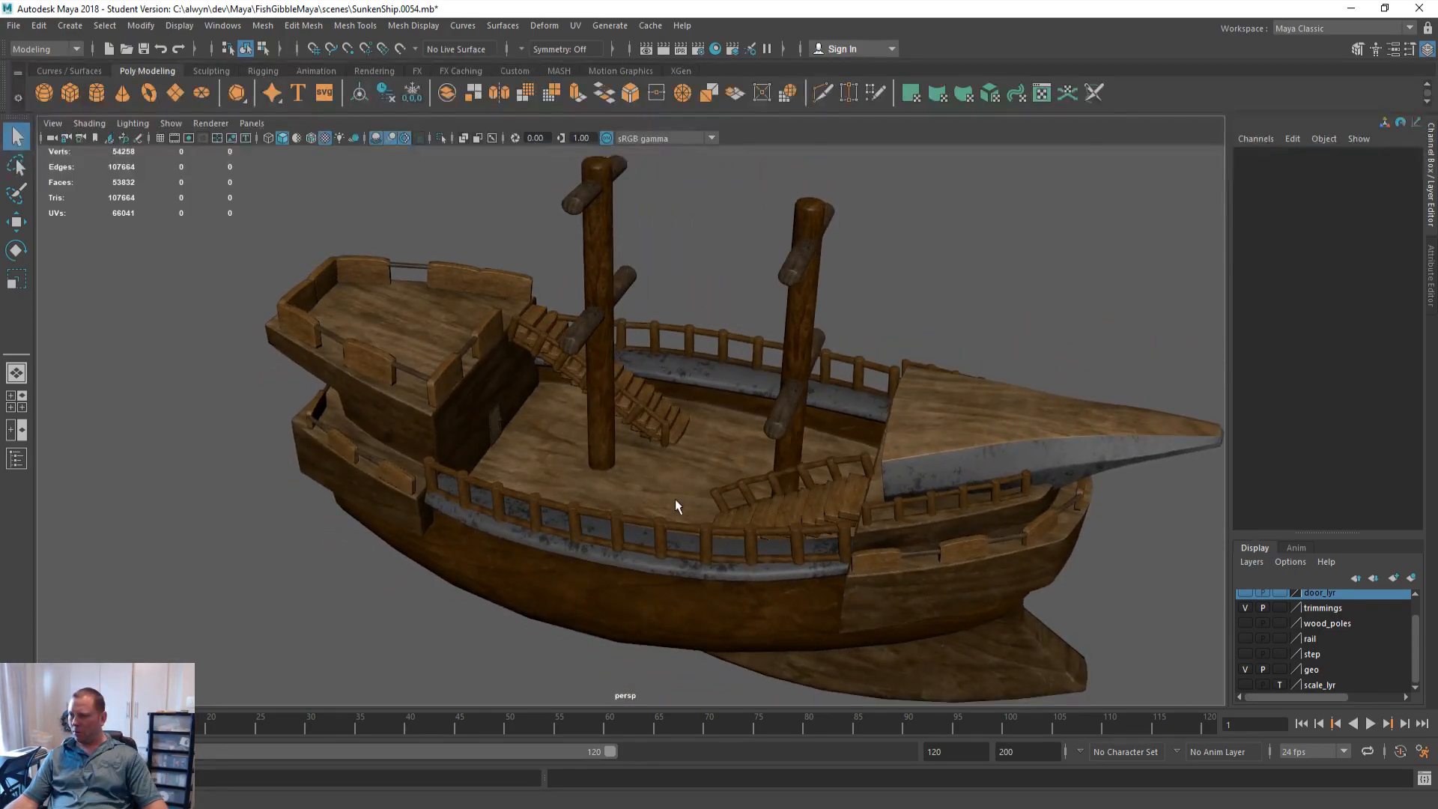
scroll(629, 506, down, 4)
scroll(619, 498, up, 6)
alt+drag(556, 532, 633, 498)
scroll(635, 500, up, 5)
scroll(660, 532, up, 8)
scroll(655, 517, up, 6)
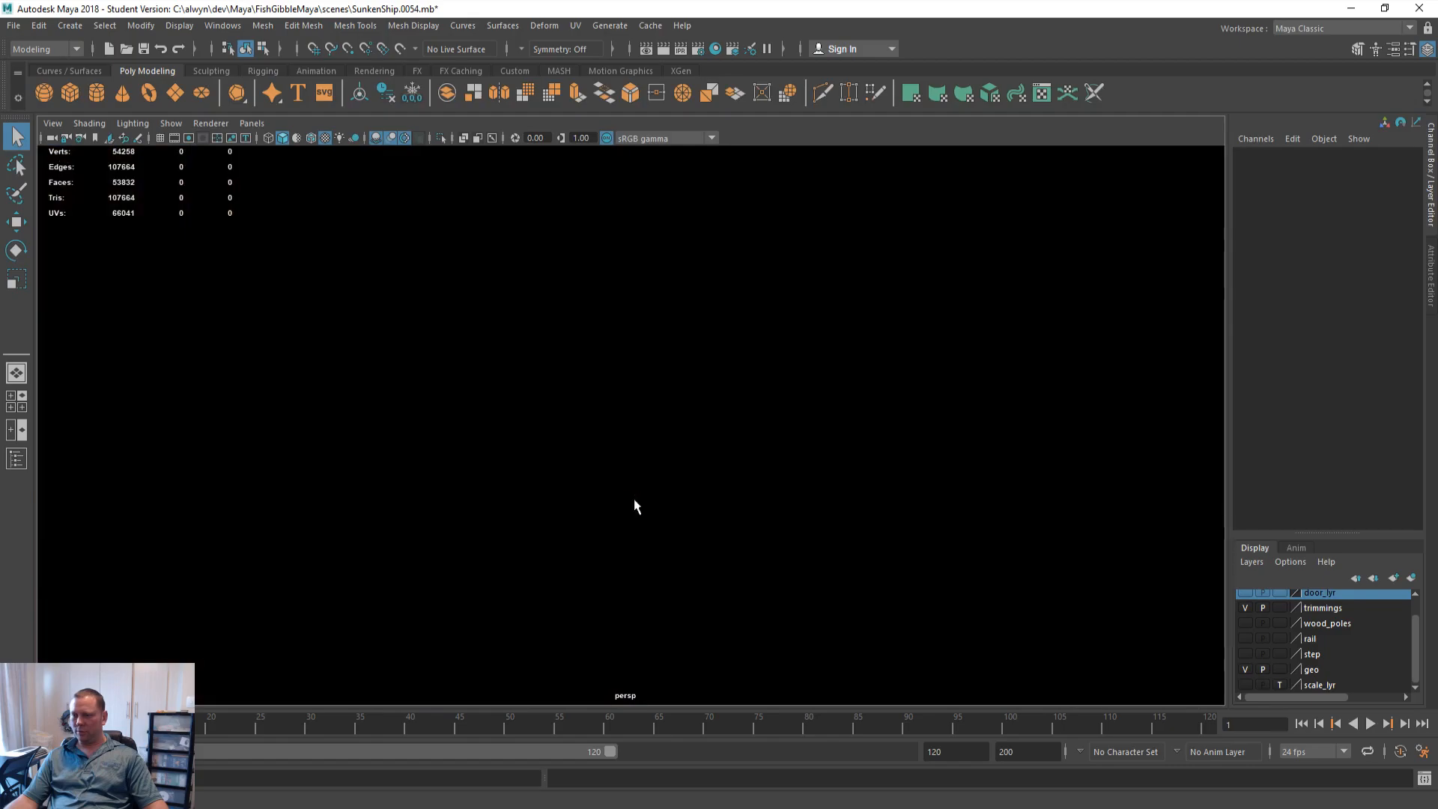
key(F11)
scroll(651, 504, down, 3)
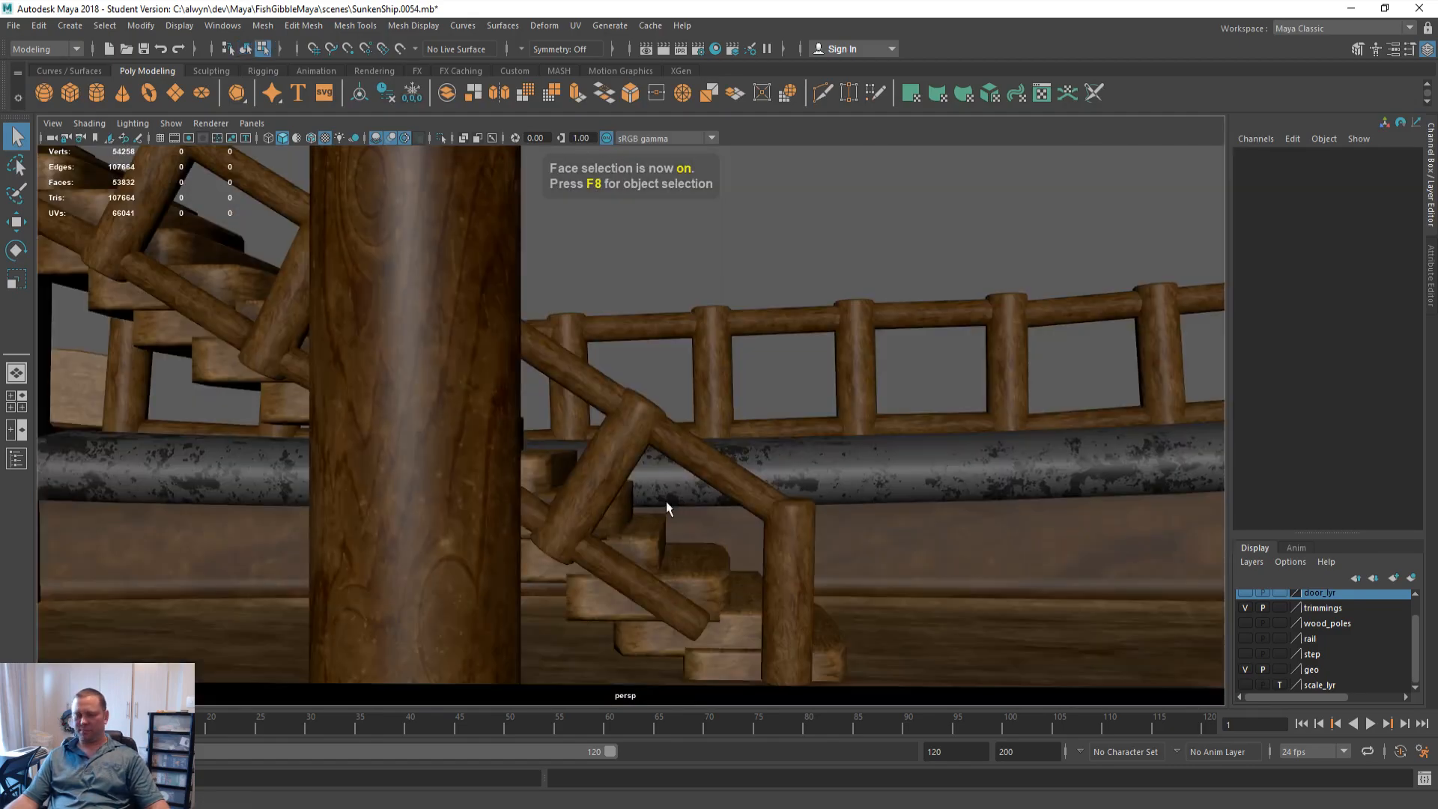
key(F8)
View the ship in wireframe and return it to textured display
key(4)
mouse_move(660, 503)
alt+mouse_down()
mouse_move(537, 495)
mouse_move(626, 544)
mouse_move(639, 506)
mouse_move(617, 505)
mouse_move(700, 519)
mouse_move(591, 512)
mouse_move(652, 510)
mouse_move(744, 466)
mouse_move(684, 497)
alt+mouse_up()
scroll(654, 514, down, 5)
key(5)
key(6)
scroll(591, 513, up, 4)
Close Maya without saving the changes to the SunkenShip scene
key(alt+Tab)
click(1419, 9)
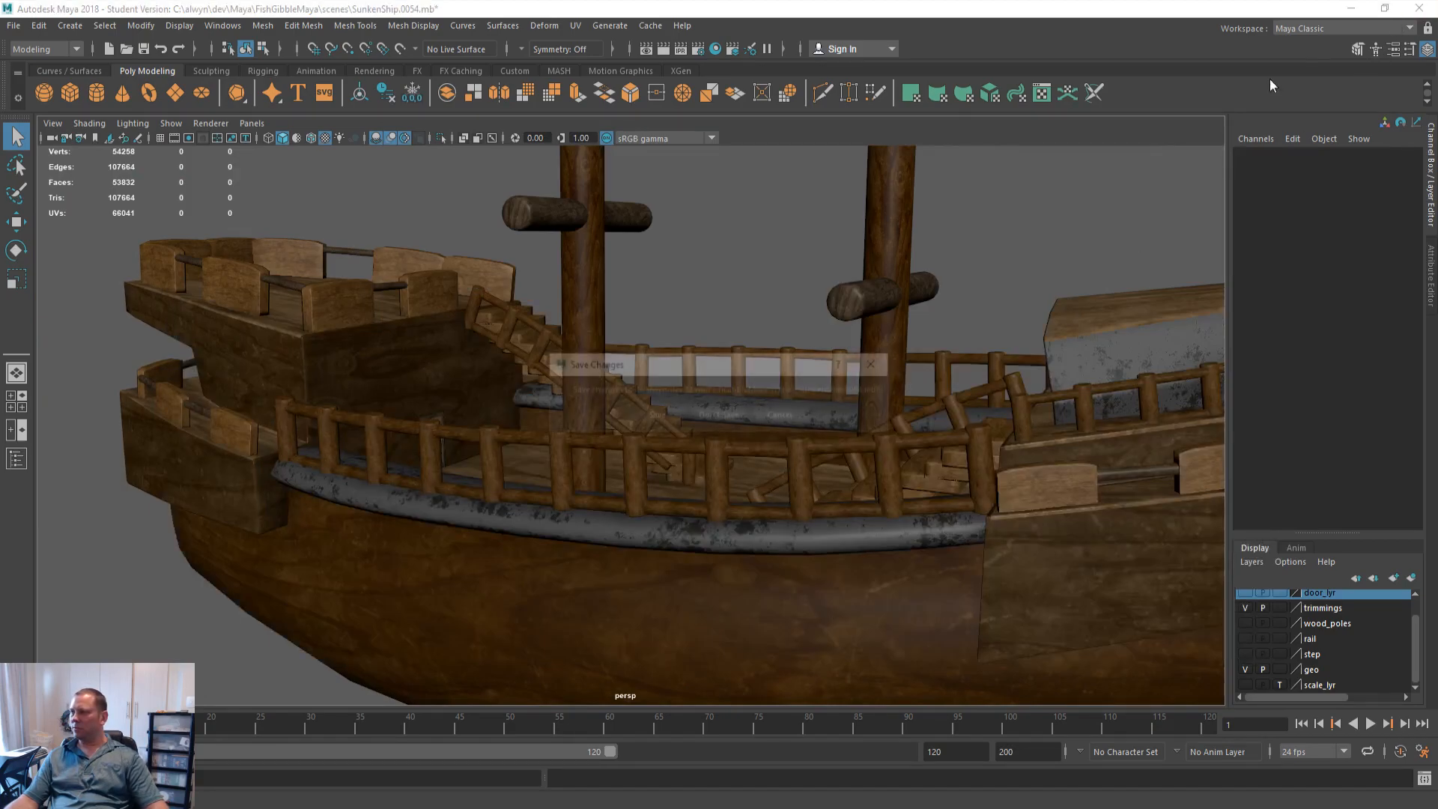
click(717, 420)
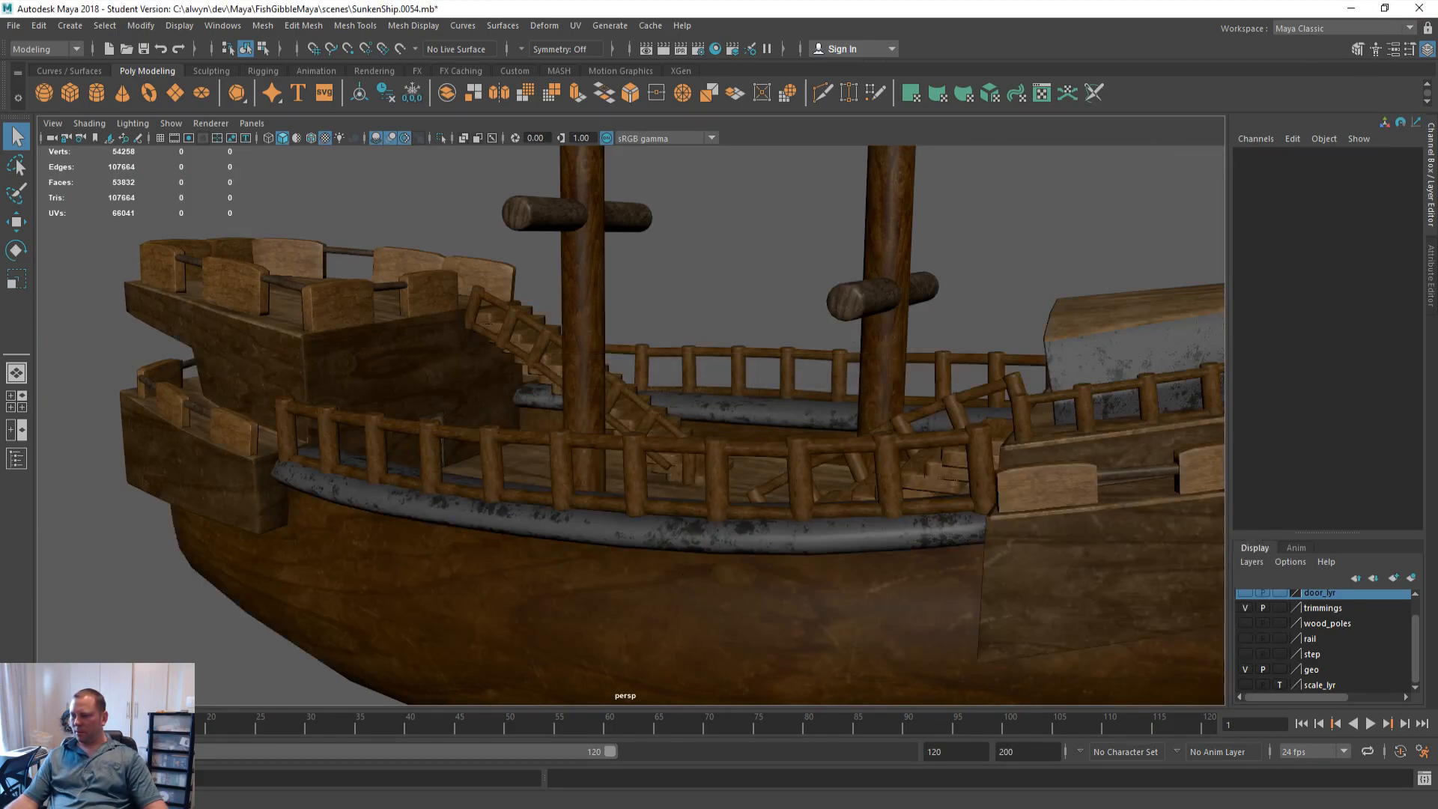
Switch to File Explorer, go through the 5_Substance shortcut to the Ship folder and open the Ship project in Substance Painter
key(alt+Tab)
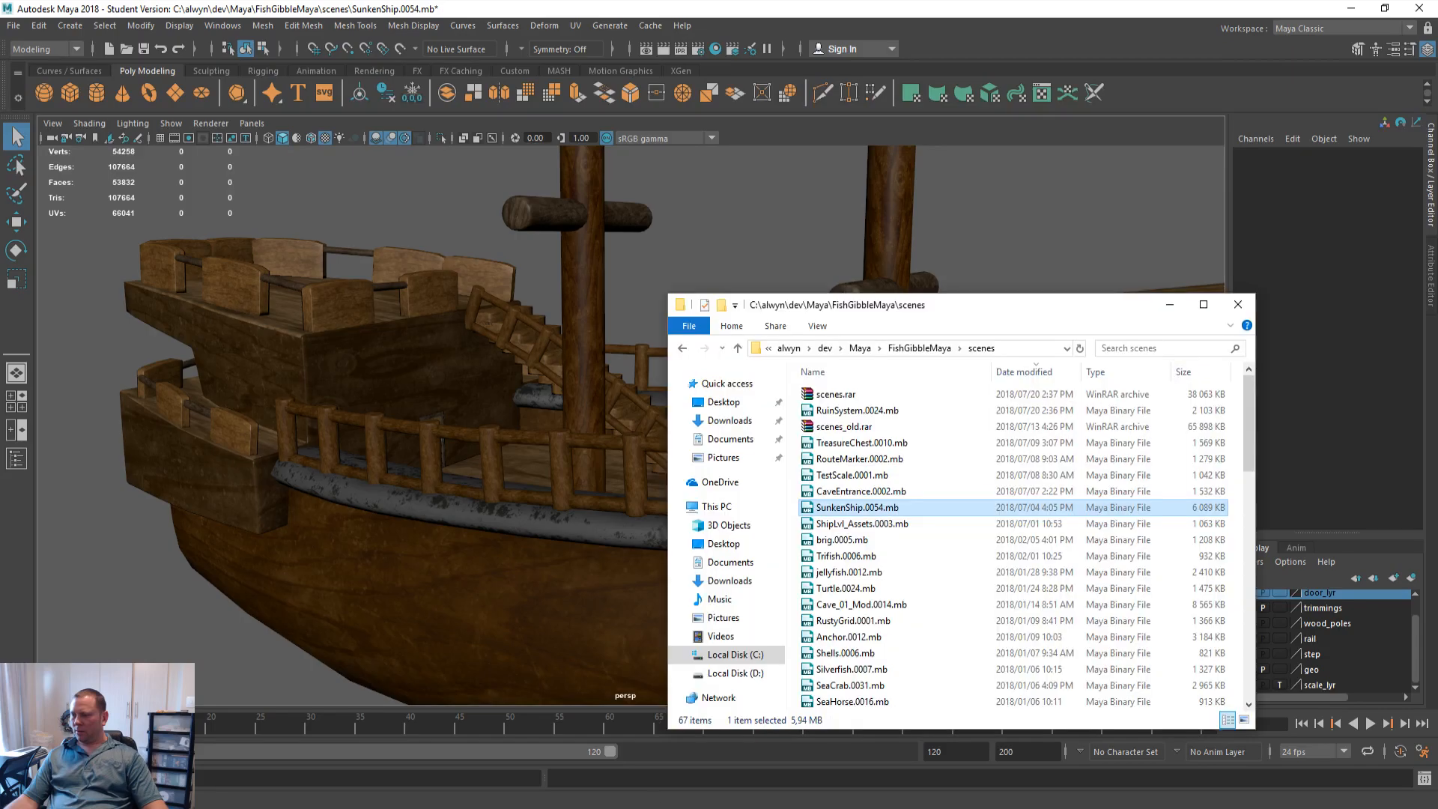
click(919, 431)
key(alt+Left)
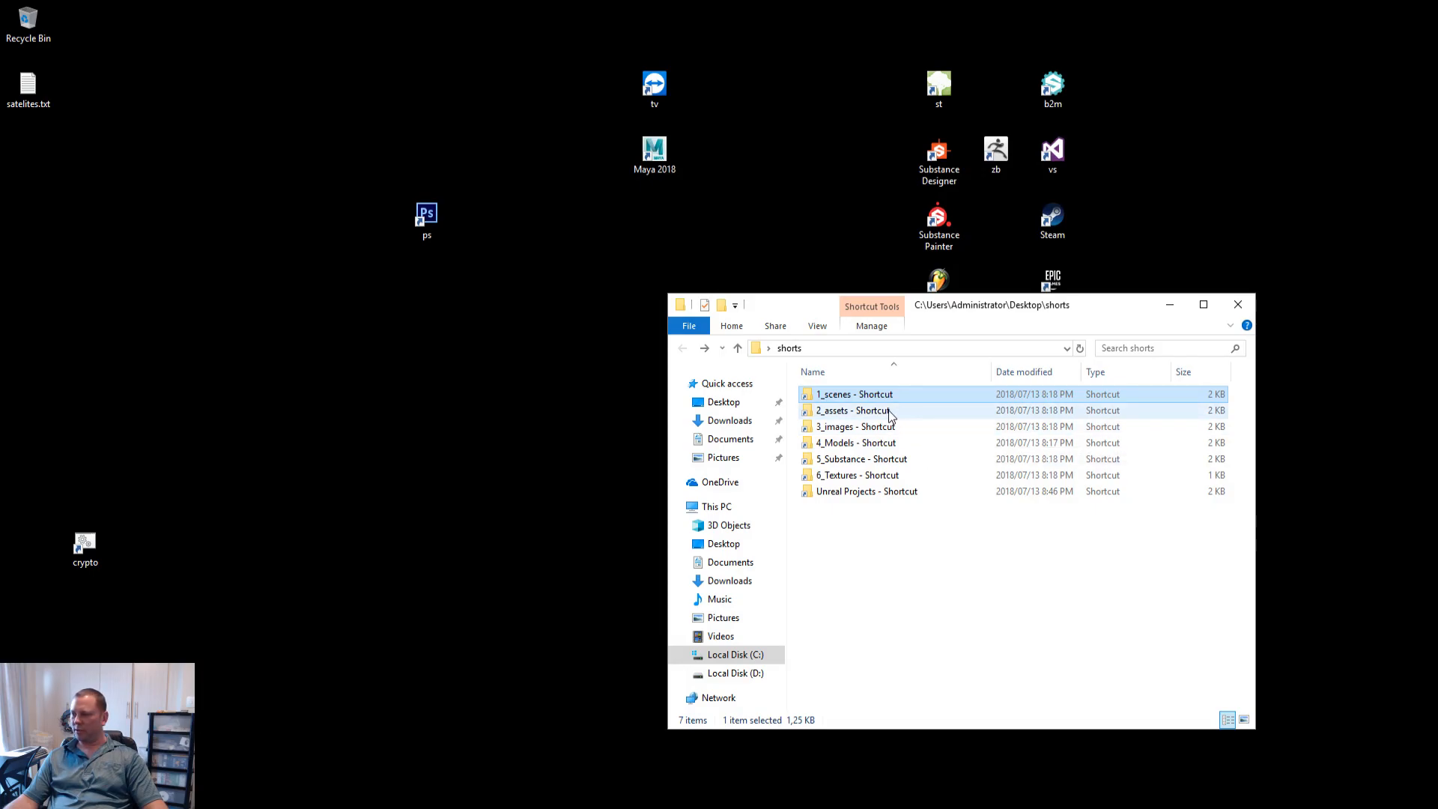
double_click(884, 460)
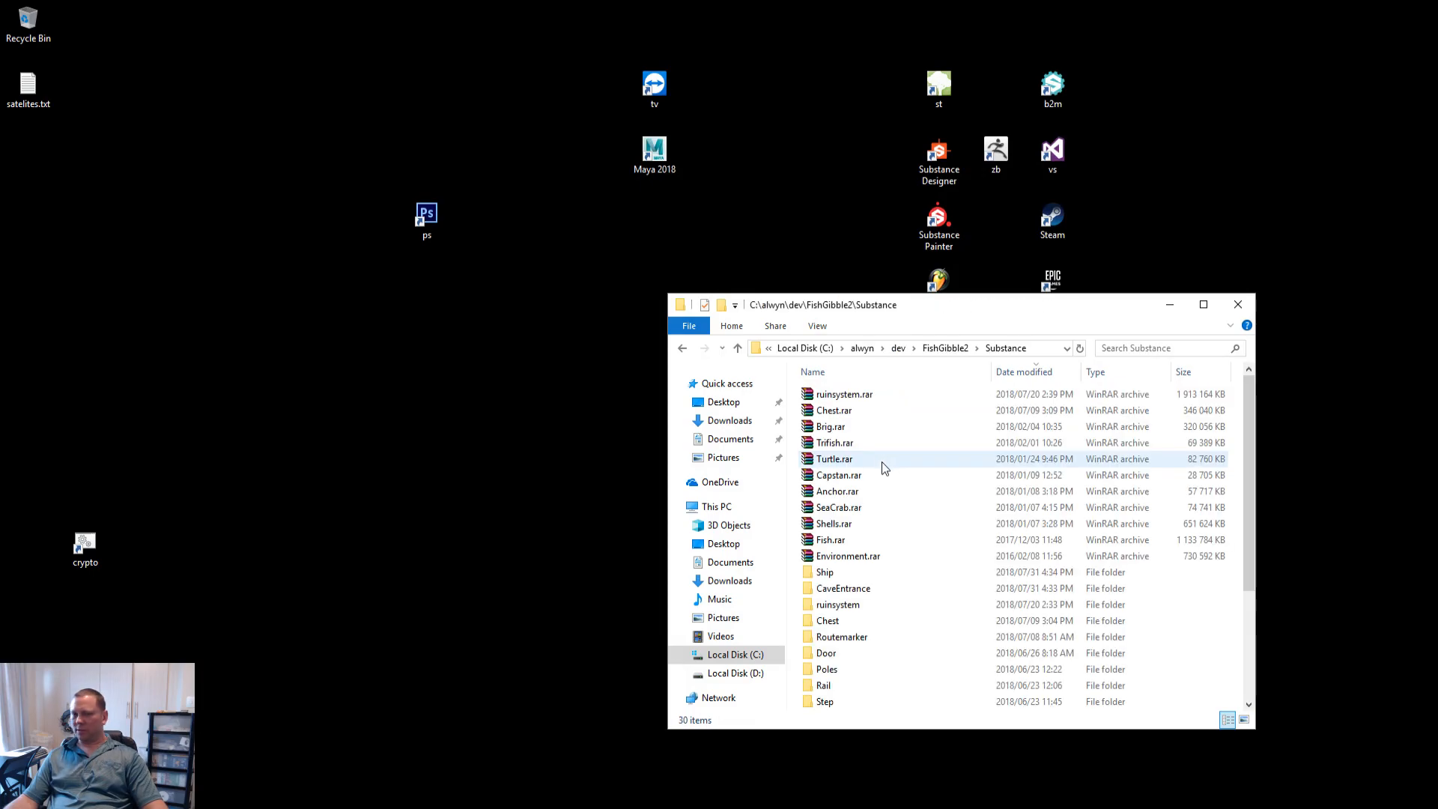
double_click(899, 573)
double_click(837, 399)
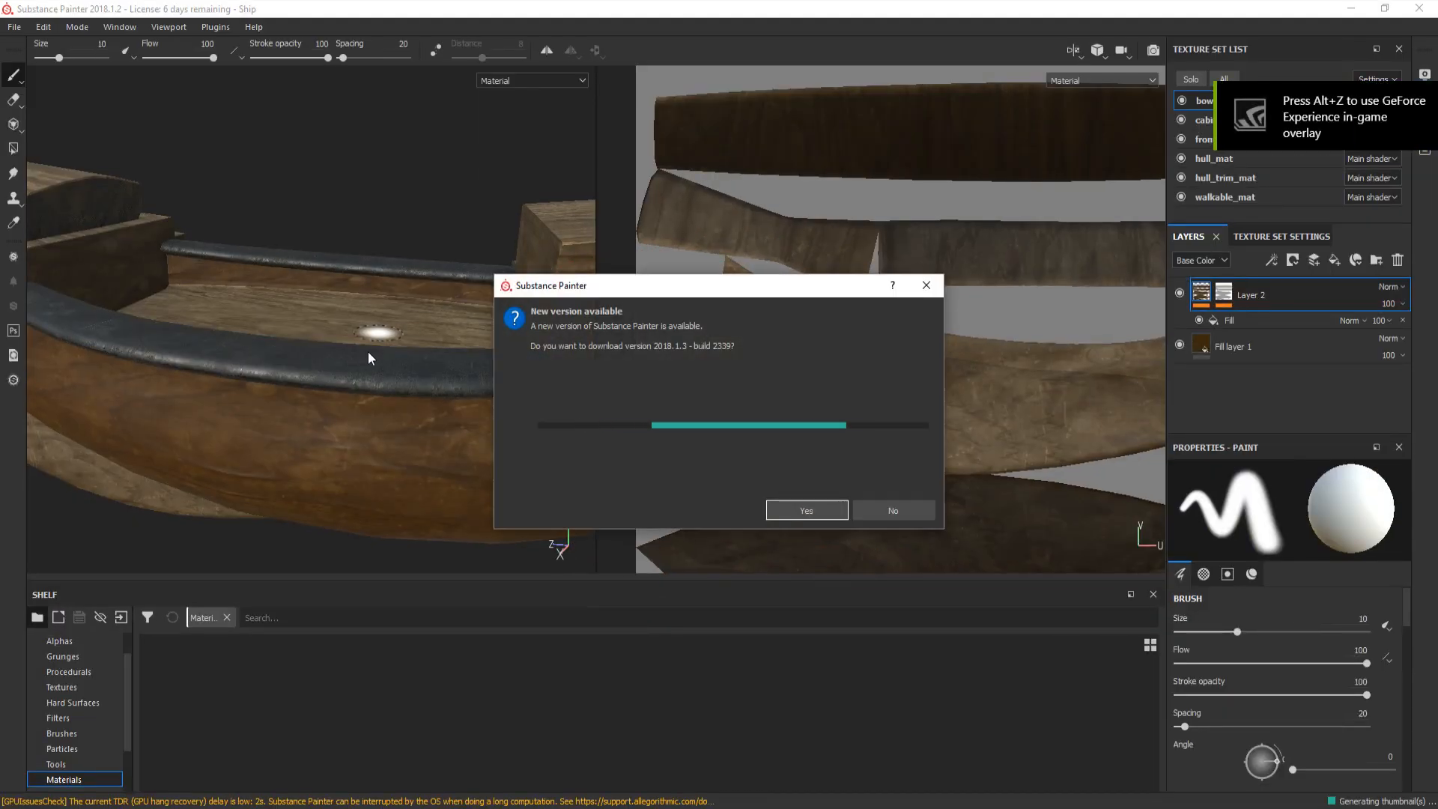
Decline downloading Substance Painter version 2018.1.3 and view the ship's hull in the 3D viewport
click(894, 510)
scroll(386, 352, up, 3)
alt+drag(387, 353, 449, 339)
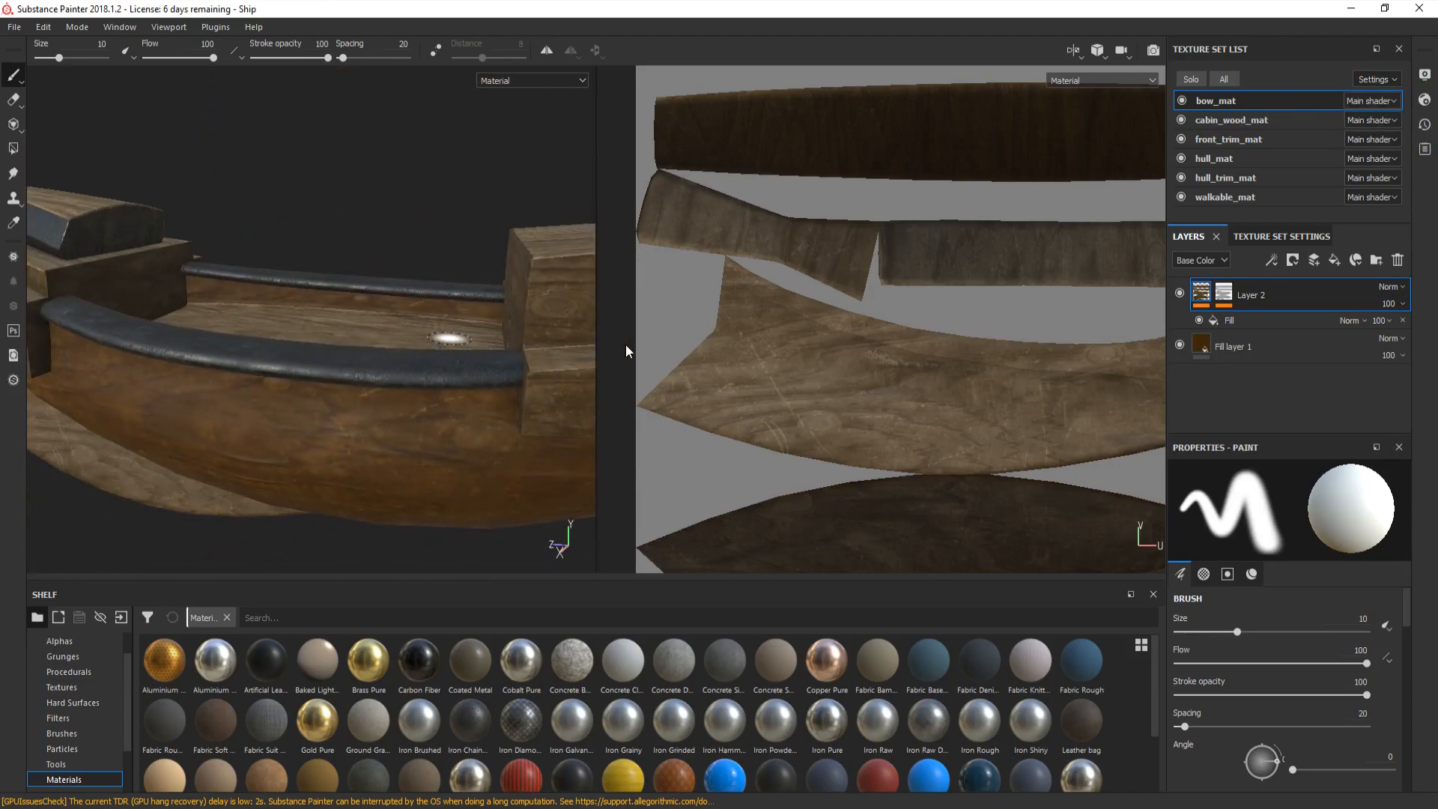
Render the ship with Iray, replace the panorama background with the clear color and hide the panels
key(F10)
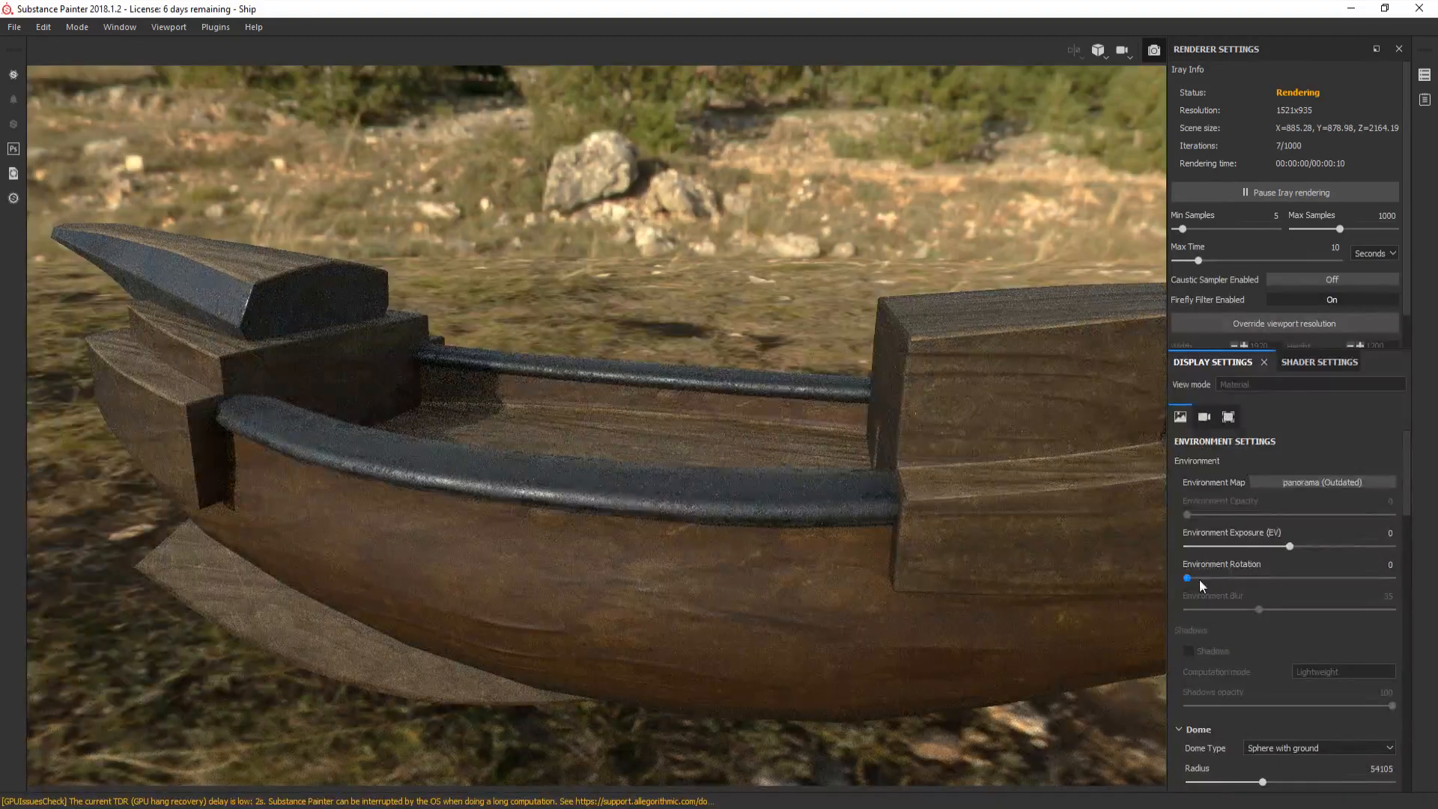
scroll(1191, 569, up, 2)
click(1192, 557)
key(Tab)
Examine the Iray render of the ship from close up and from several sides, including hull, deck and bow
mouse_move(822, 505)
alt+mouse_down()
mouse_move(888, 482)
mouse_move(814, 486)
alt+mouse_up()
scroll(812, 486, up, 3)
scroll(835, 495, down, 2)
scroll(922, 506, down, 1)
alt+middle_drag(922, 507, 690, 409)
alt+drag(734, 443, 794, 480)
alt+middle_drag(670, 488, 745, 498)
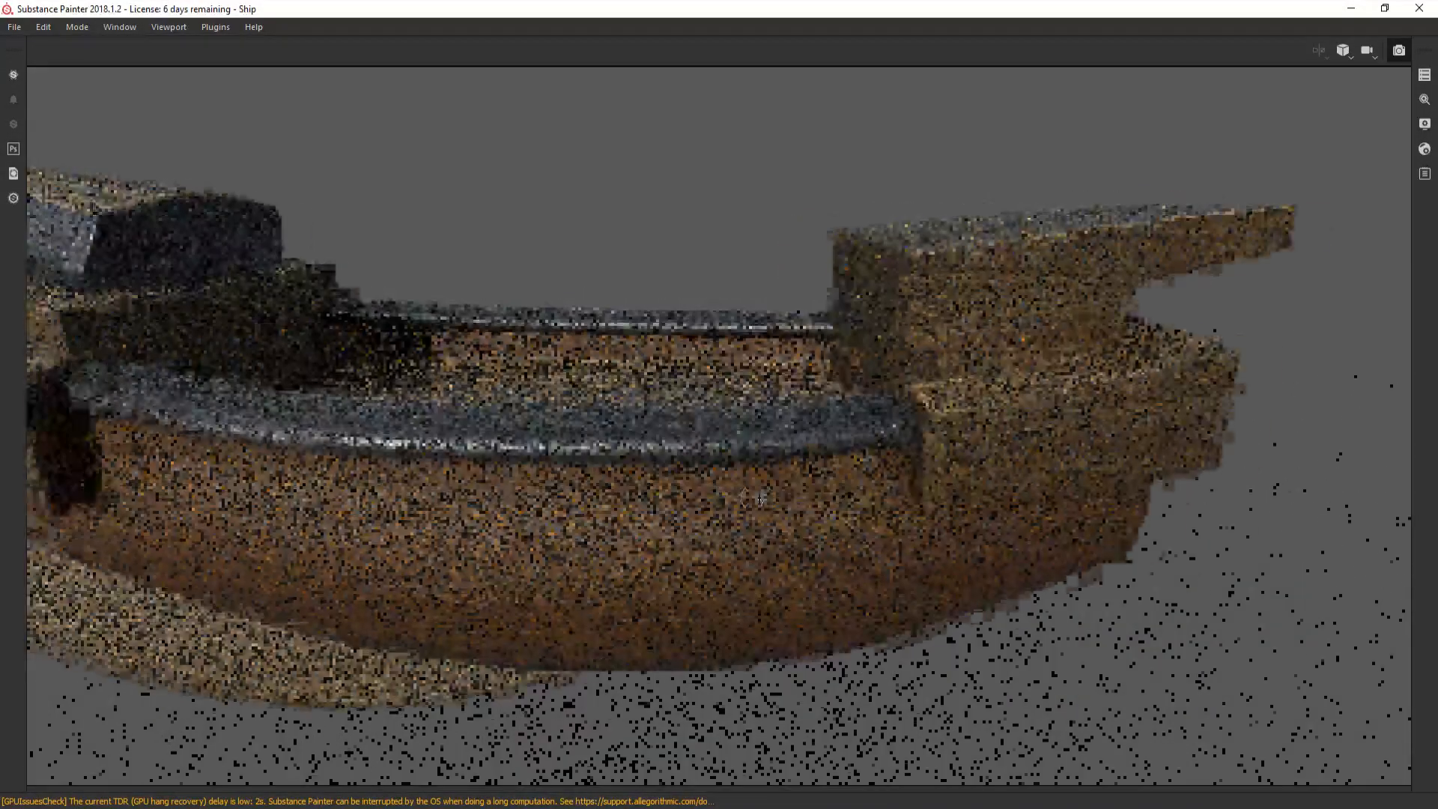
scroll(745, 497, down, 2)
scroll(783, 495, down, 1)
alt+drag(727, 500, 890, 475)
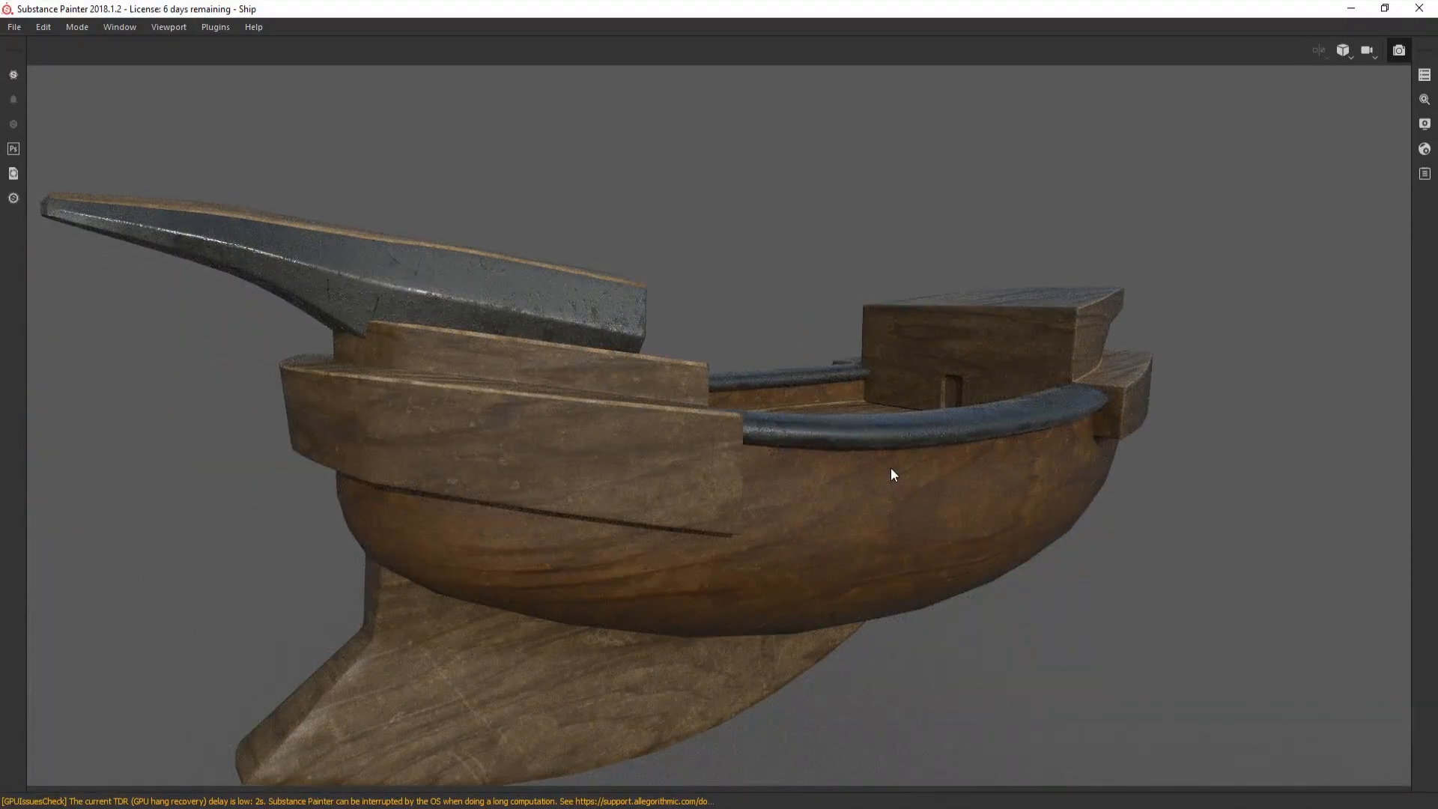
alt+drag(931, 455, 842, 489)
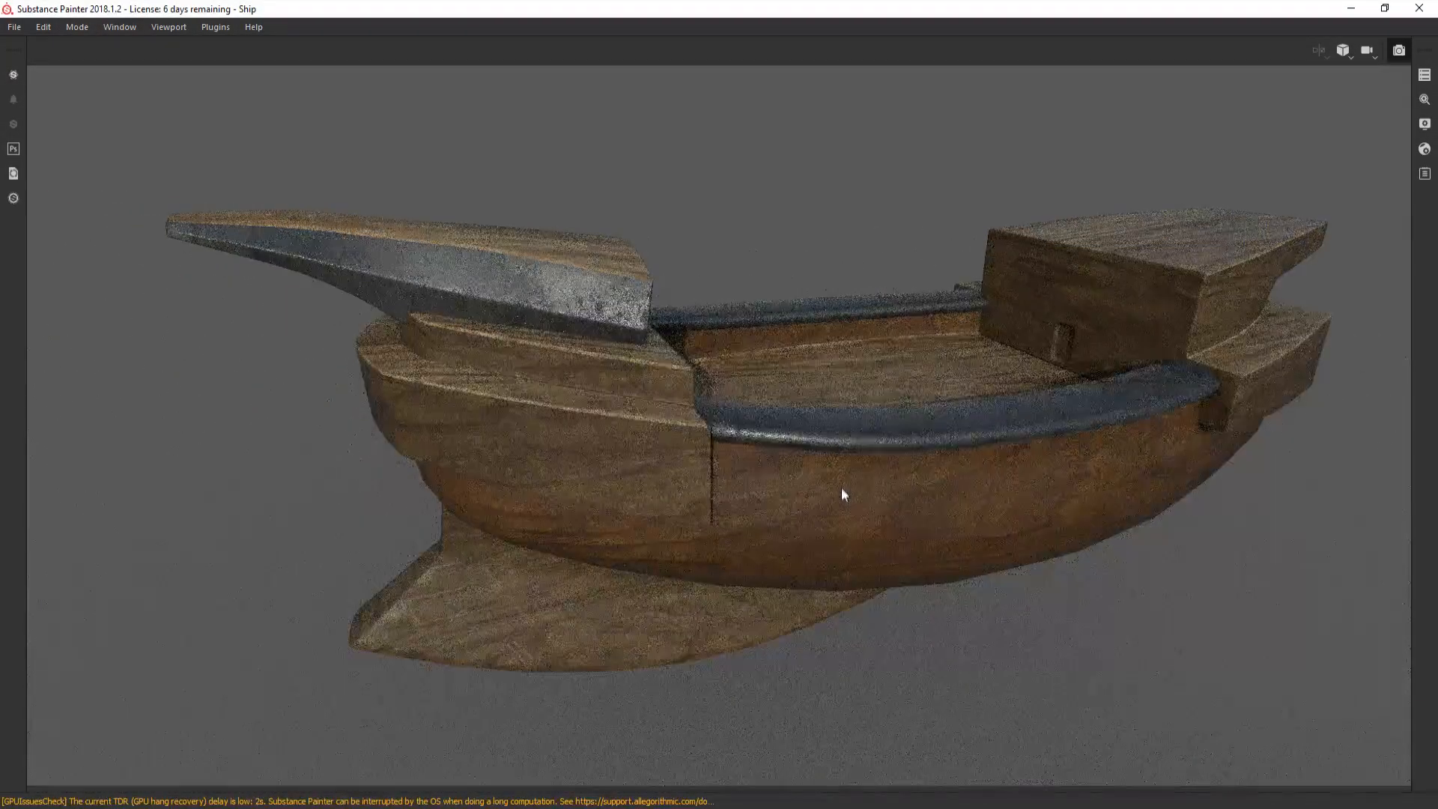
Return from the Iray render to the painting view and close Substance Painter with the Ship project
key(Tab)
key(F9)
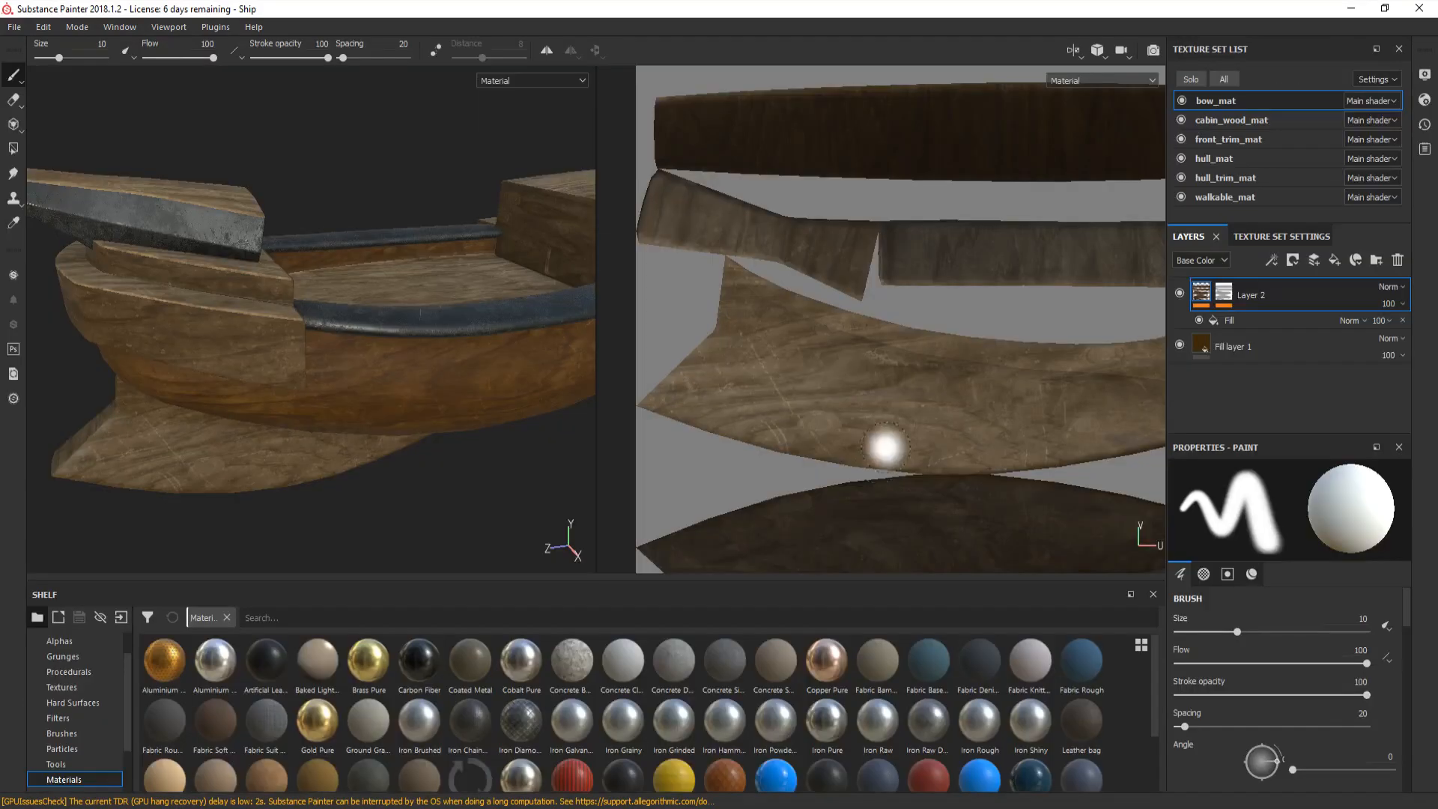
click(1418, 11)
click(684, 434)
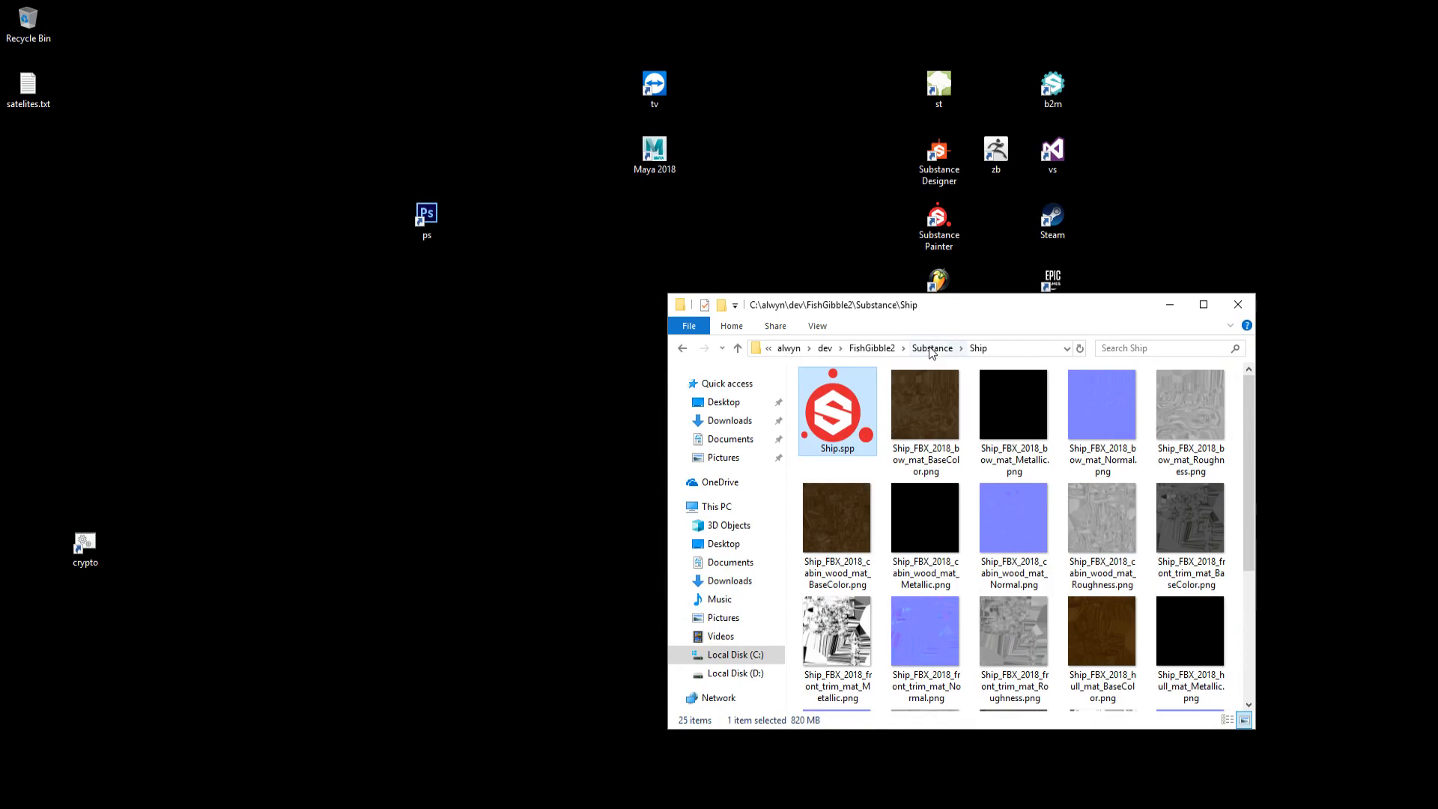
Go up to the Substance folder, enter the Poles folder and open the LargePole project in Substance Painter
click(932, 347)
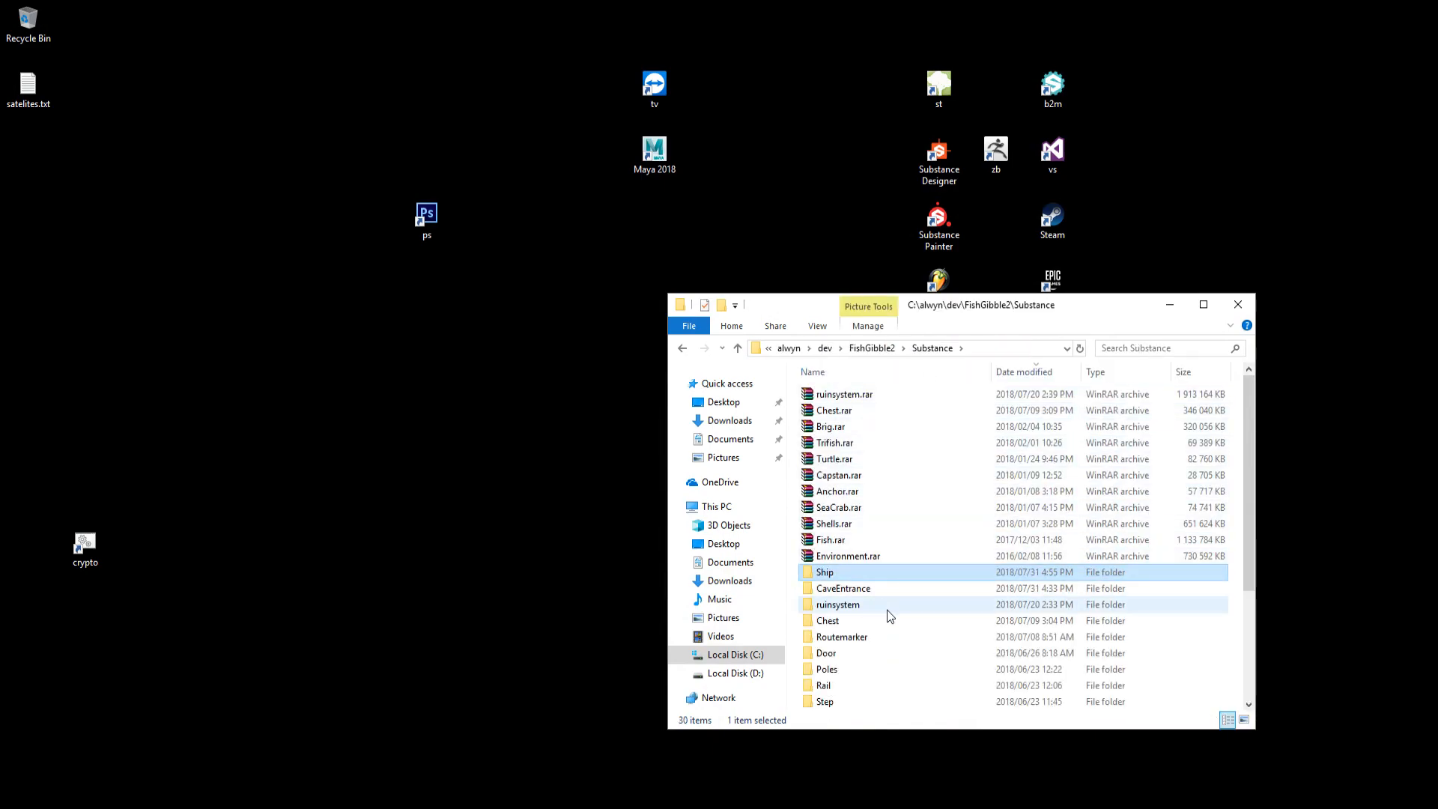
double_click(869, 671)
double_click(834, 451)
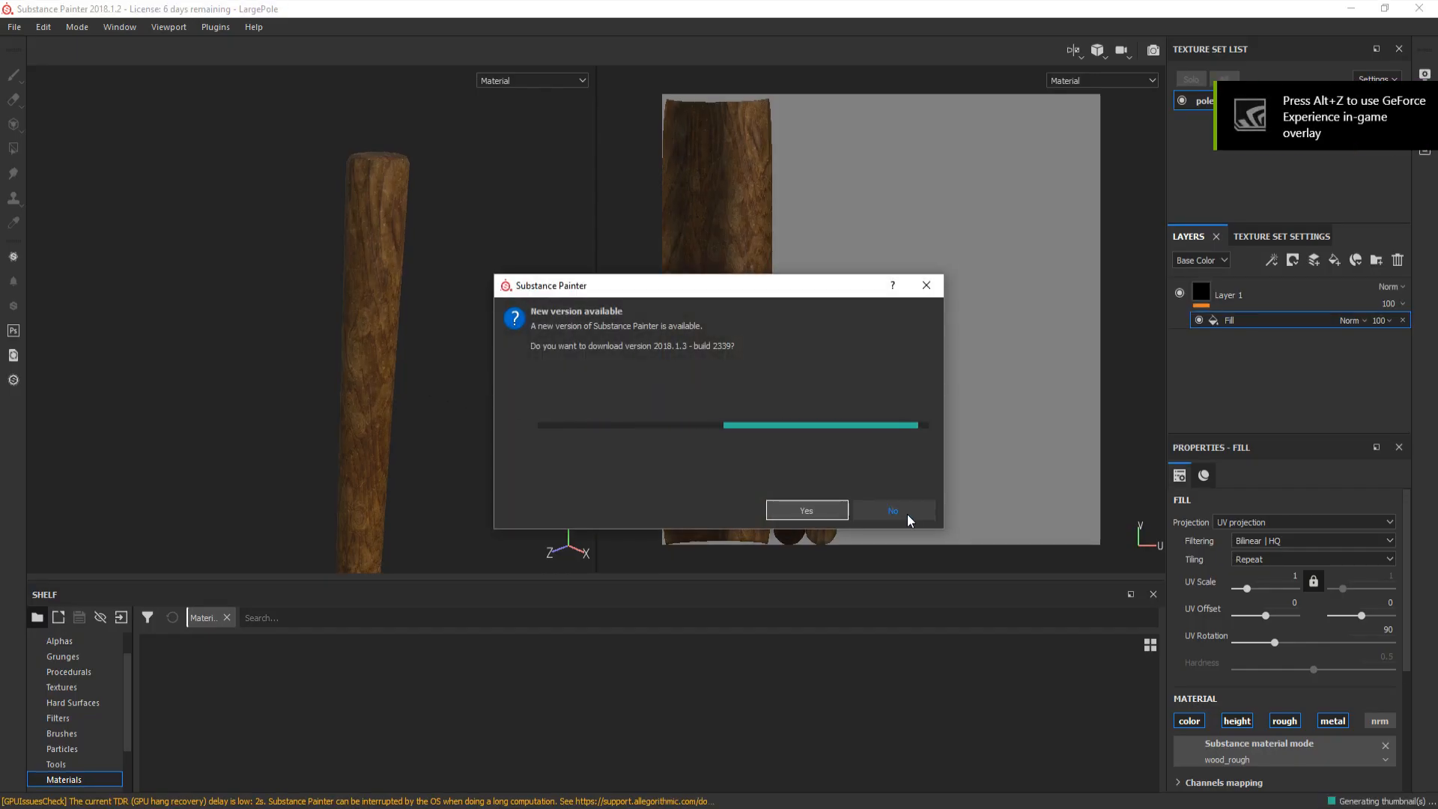
Decline downloading Substance Painter version 2018.1.3 and inspect the large pole's wood texture in the 3D viewport
click(902, 512)
alt+drag(544, 433, 401, 269)
scroll(416, 307, up, 5)
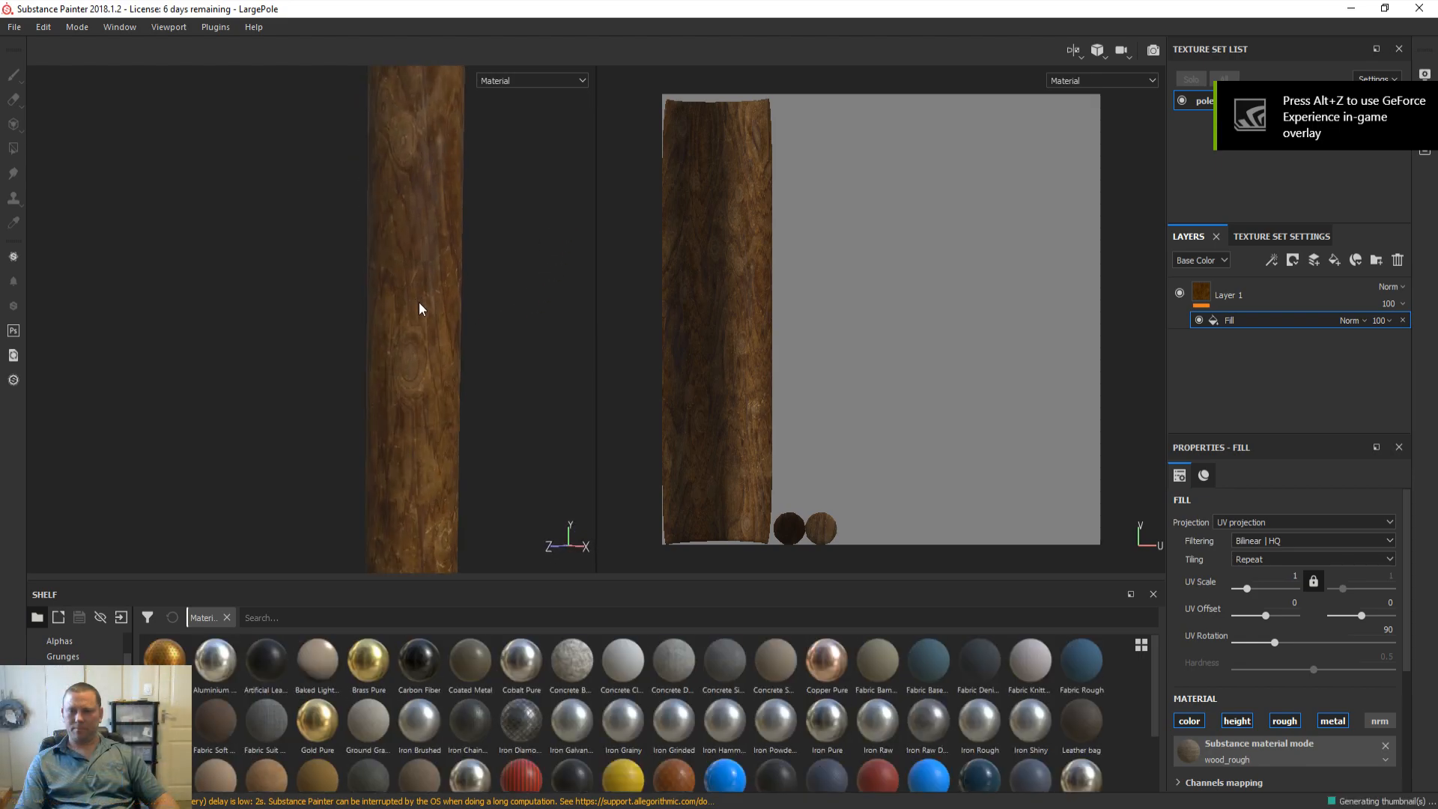
alt+drag(409, 336, 477, 338)
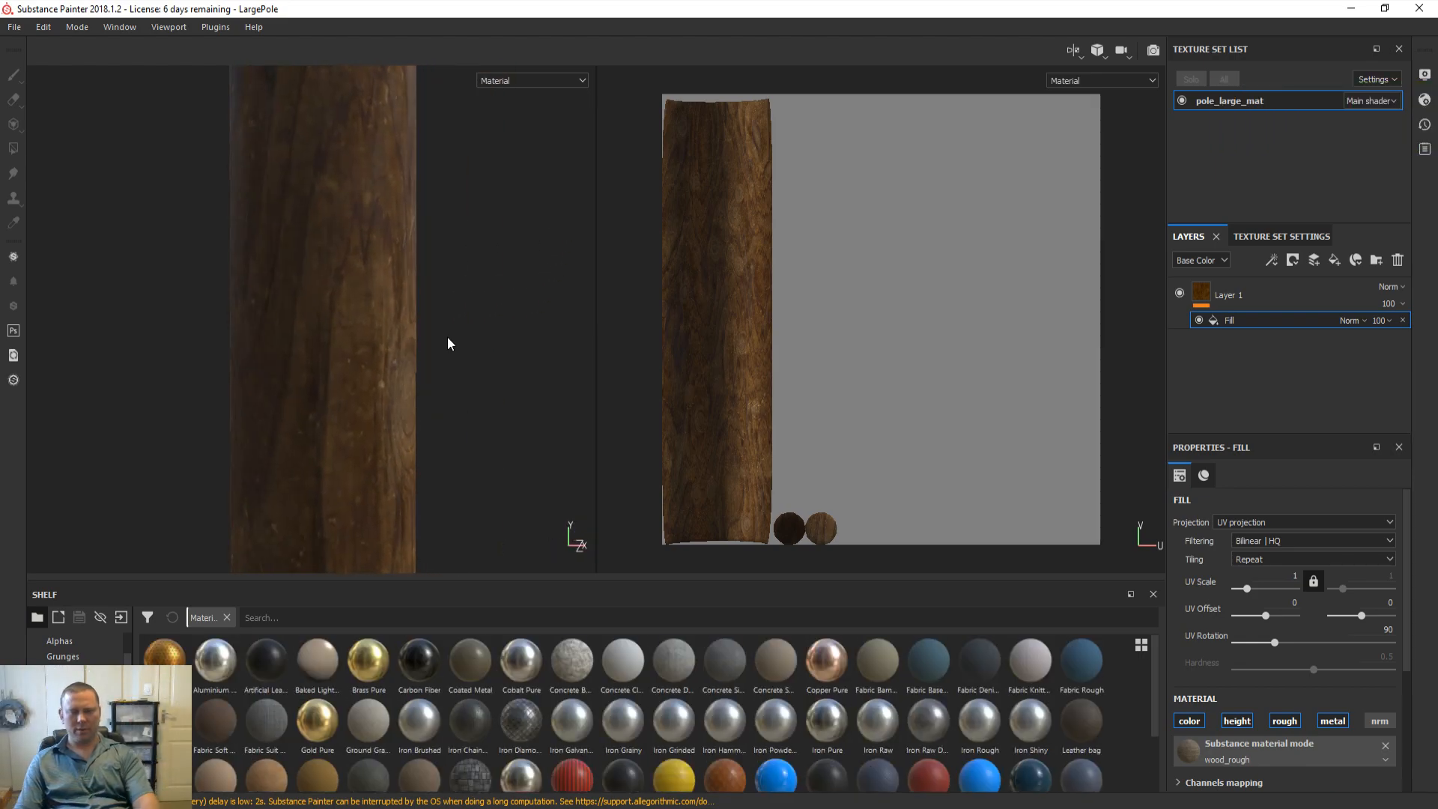
Render the large pole with Iray against the clear color instead of the panorama and examine its wood grain closely
key(F10)
key(Tab)
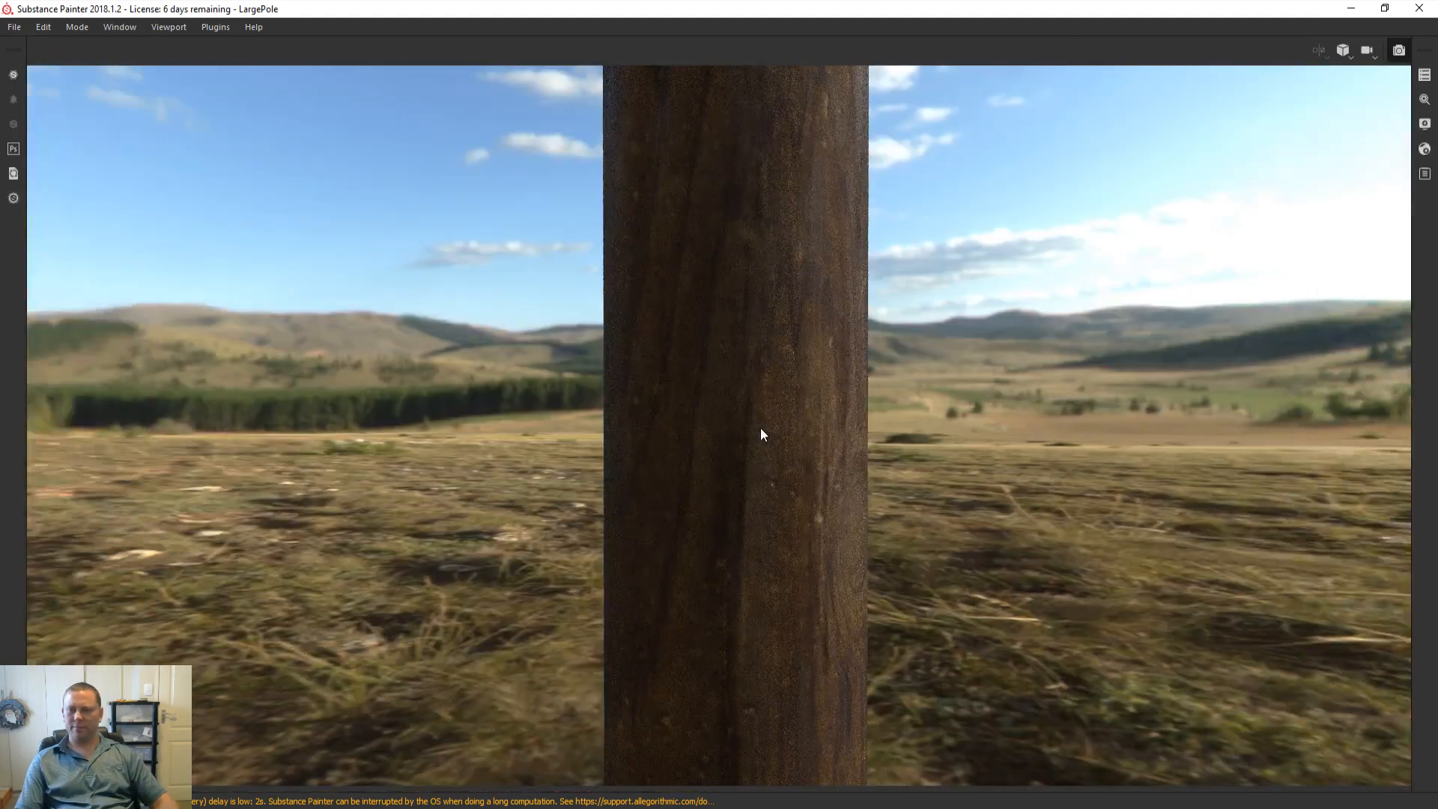
scroll(760, 428, up, 3)
scroll(757, 427, down, 4)
alt+drag(721, 416, 625, 461)
key(Tab)
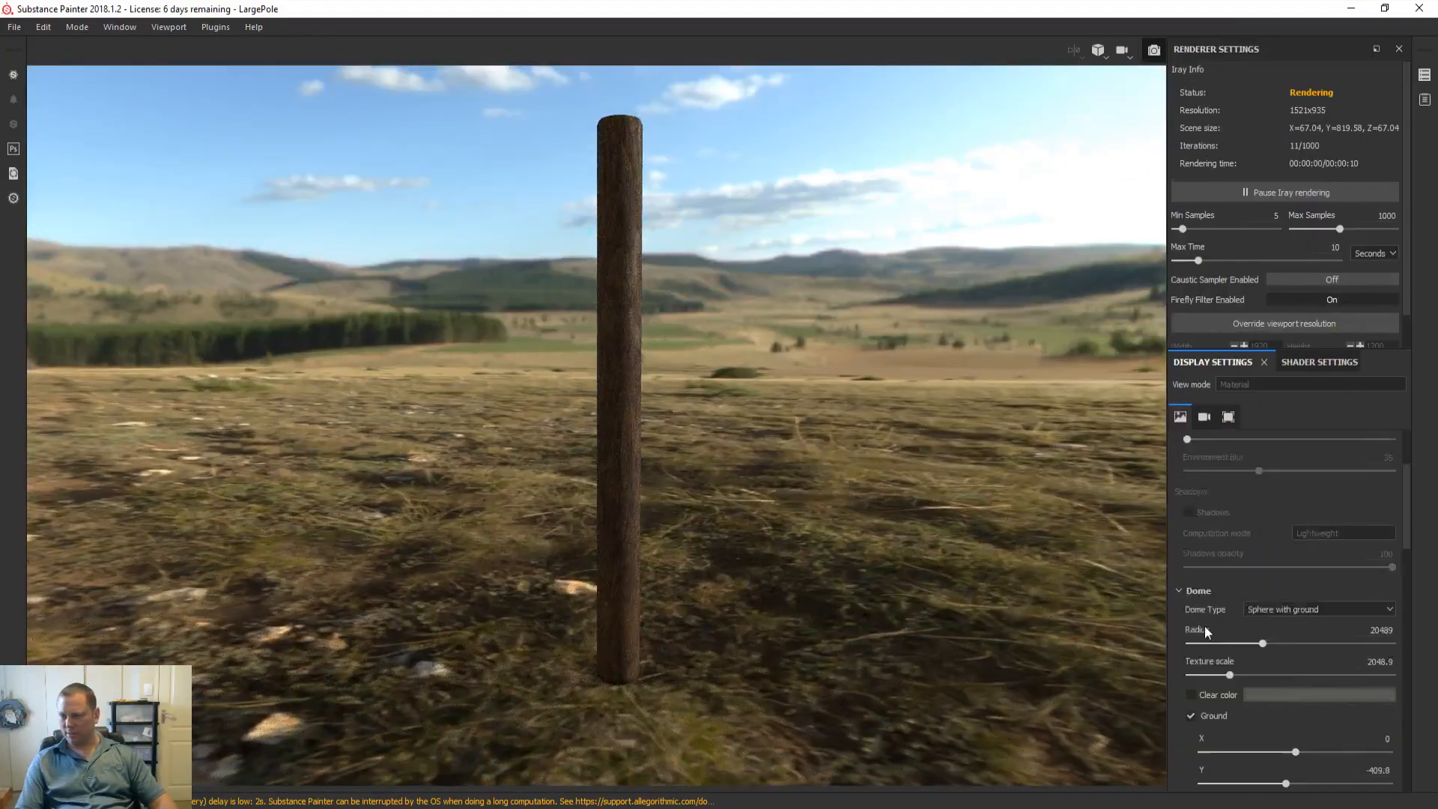
click(1194, 556)
key(Tab)
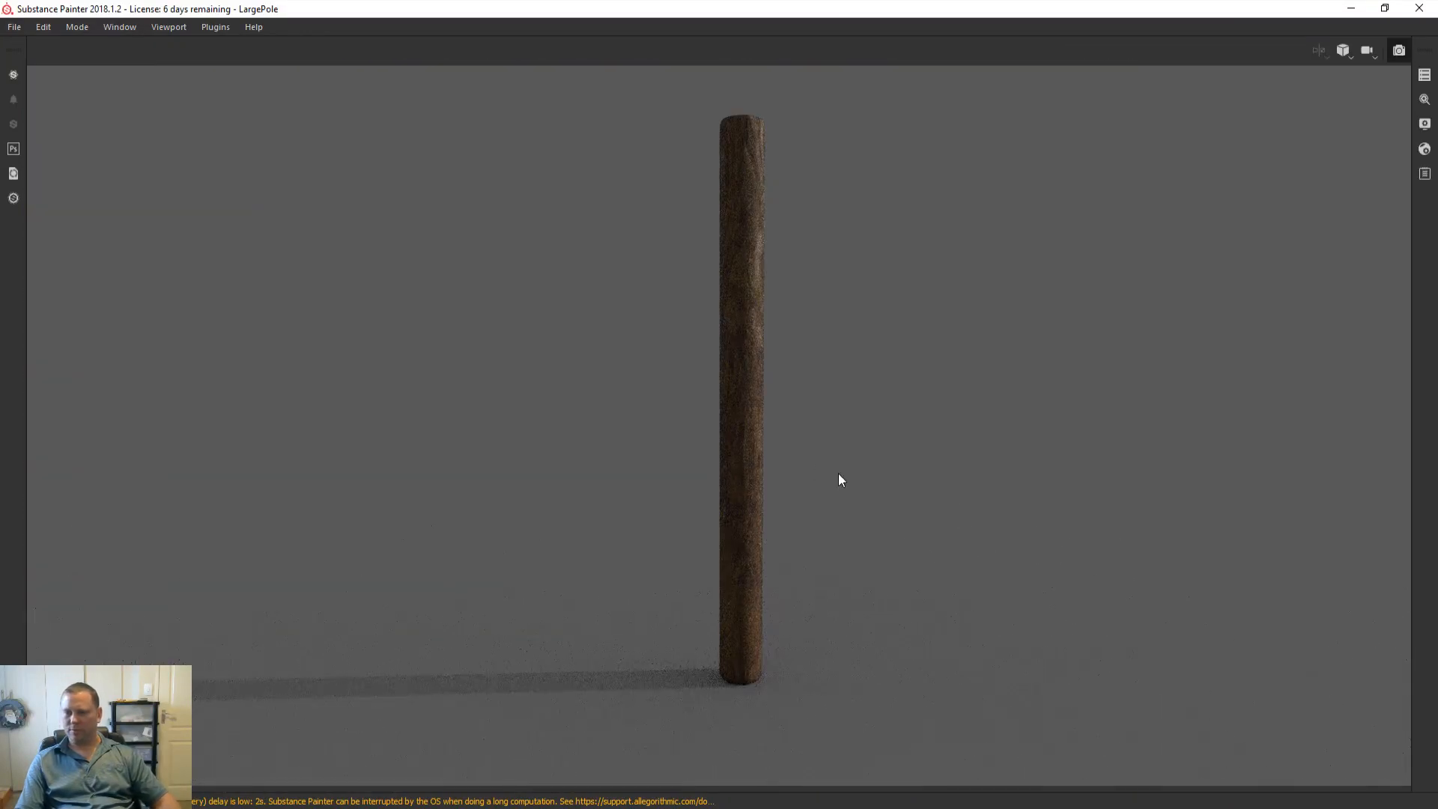
scroll(797, 450, up, 10)
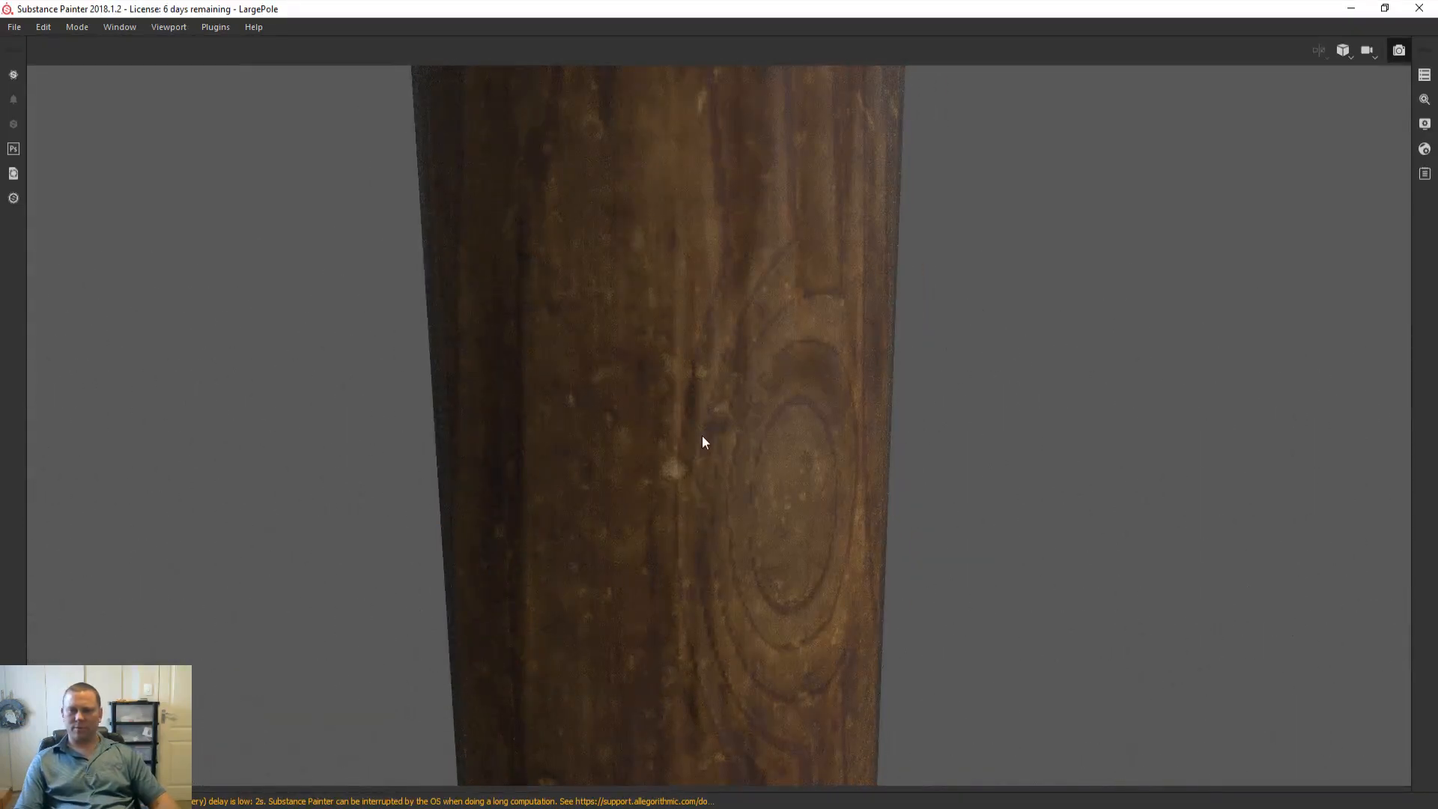
scroll(702, 435, down, 2)
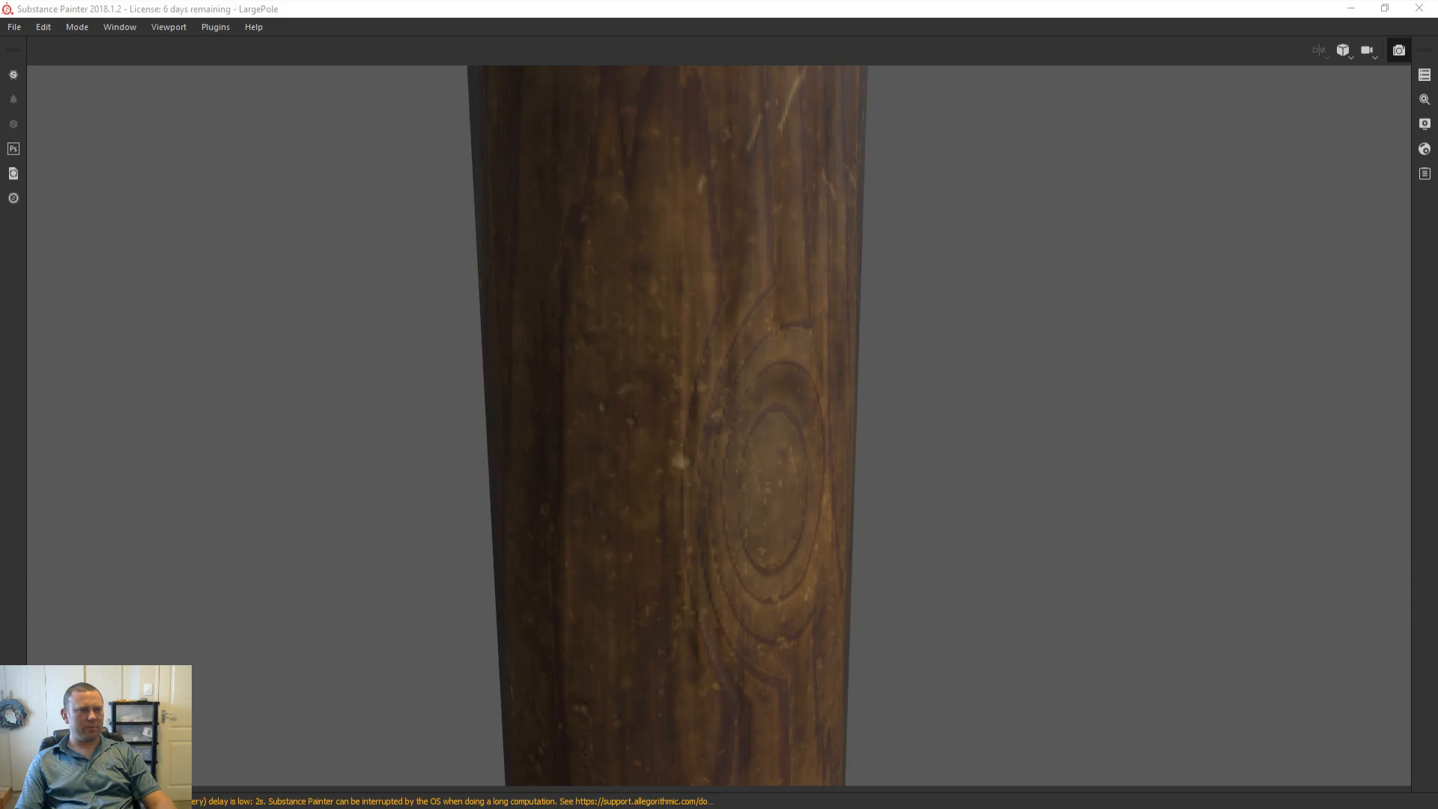
Switch to the browser showing texturelib.com, maximized, and open the Substance Share bookmark in a new tab
drag(0, 171, 435, 211)
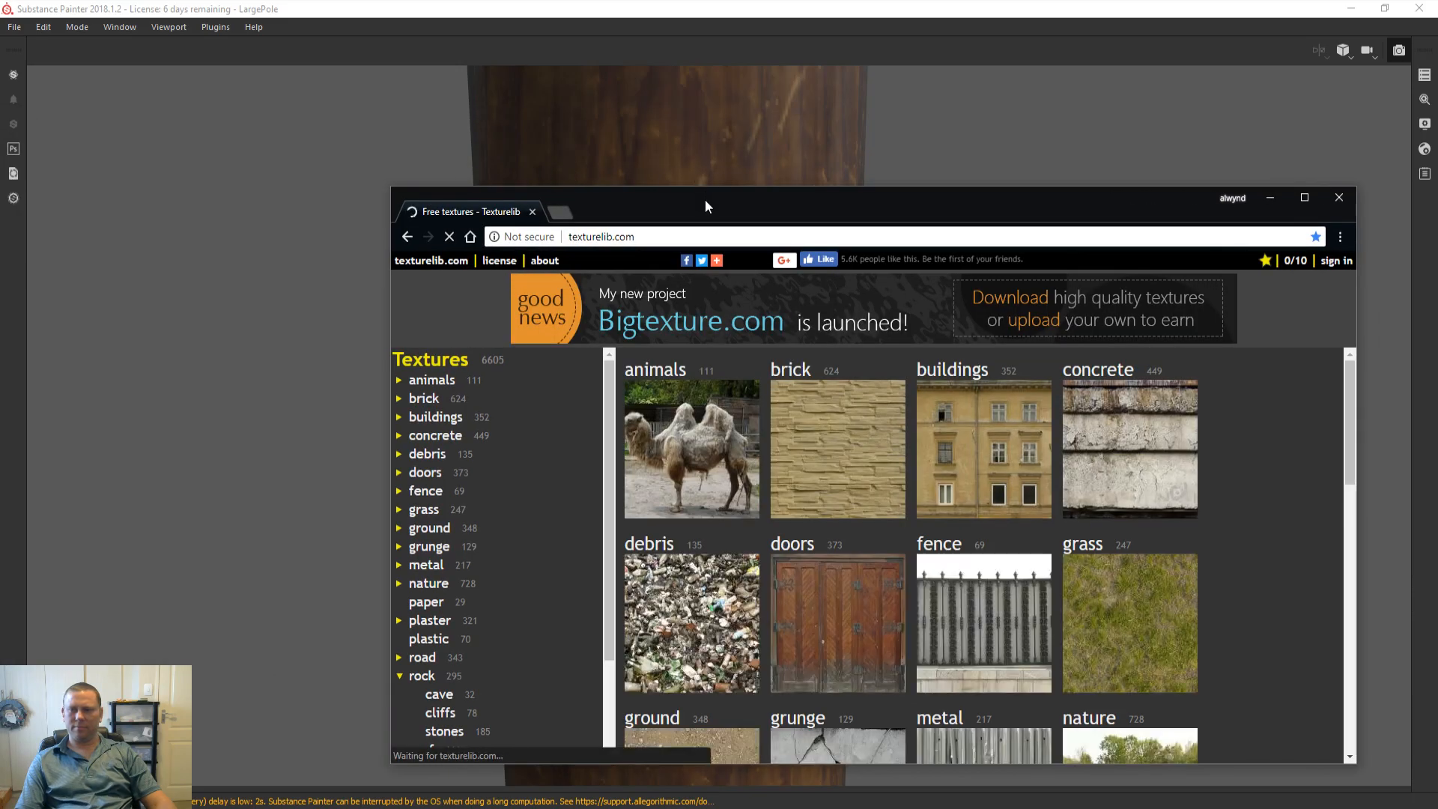
double_click(704, 200)
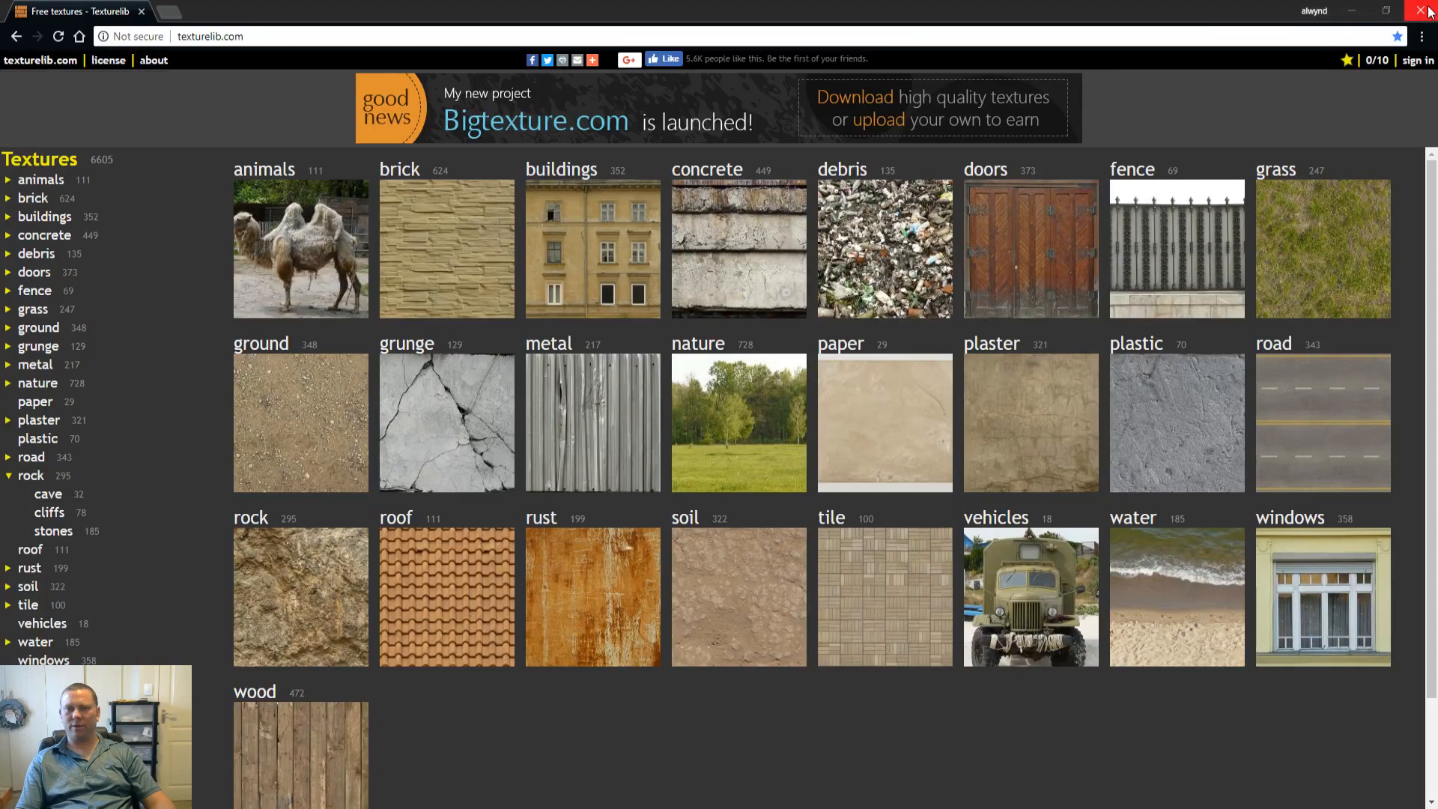
key(ctrl+t)
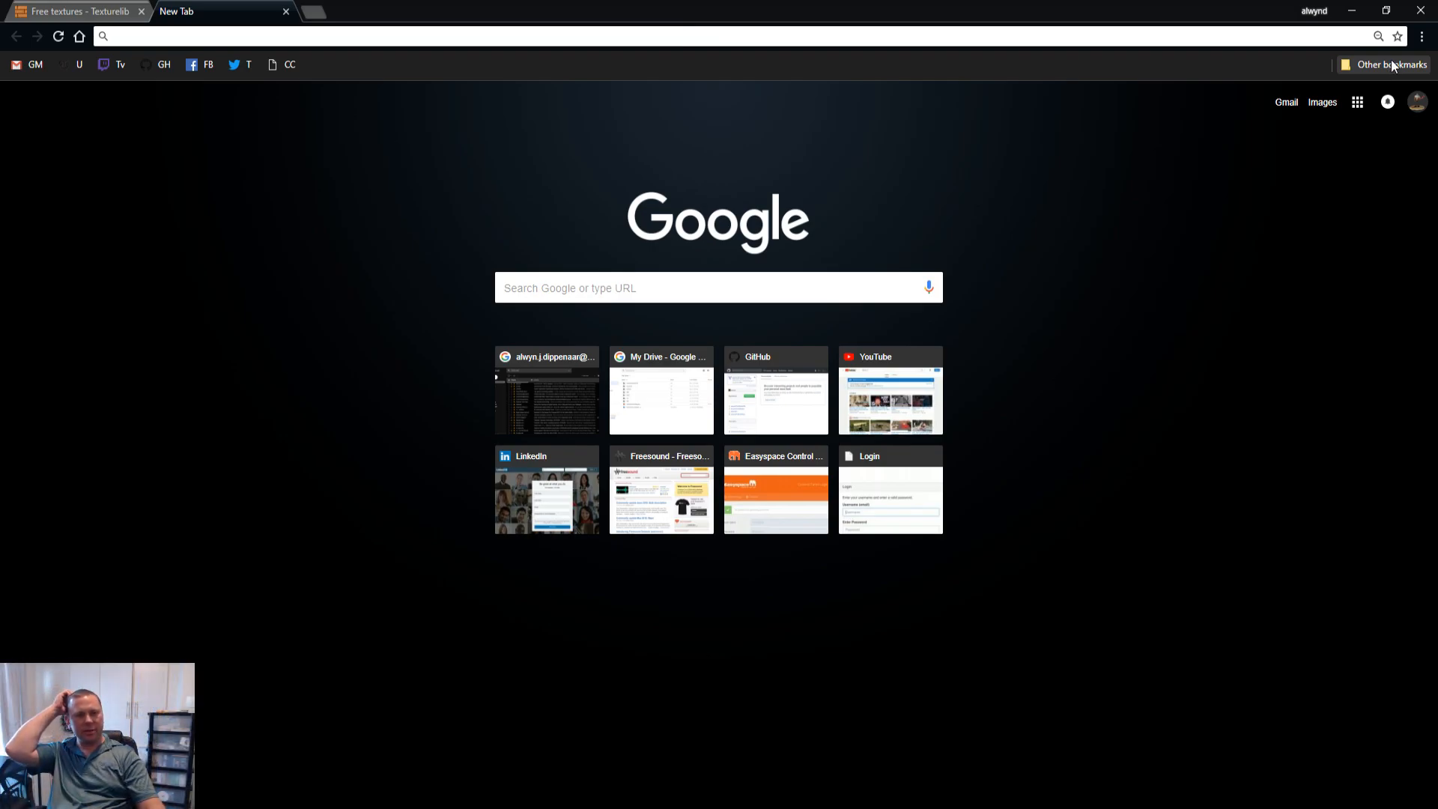
click(1391, 65)
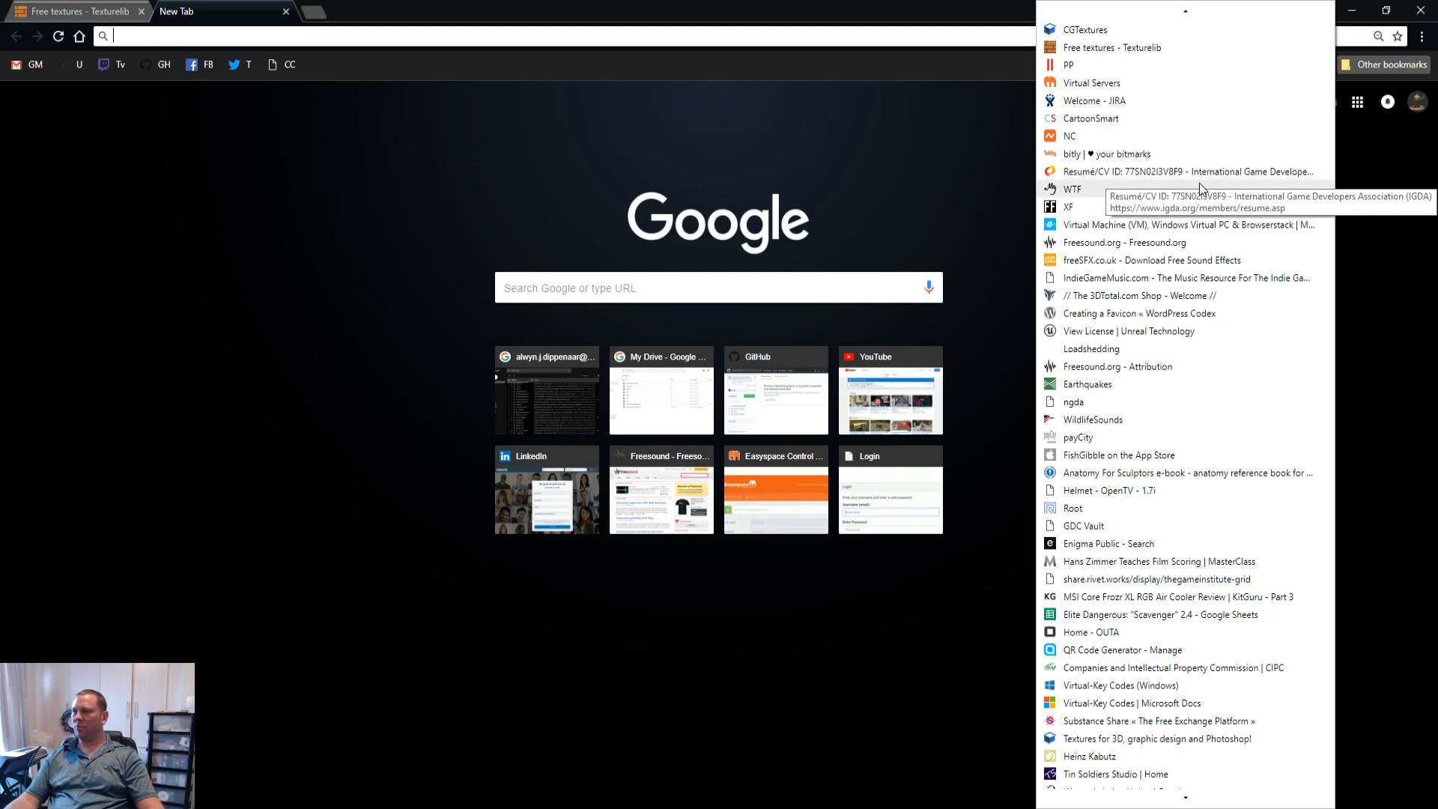
scroll(1142, 292, down, 1)
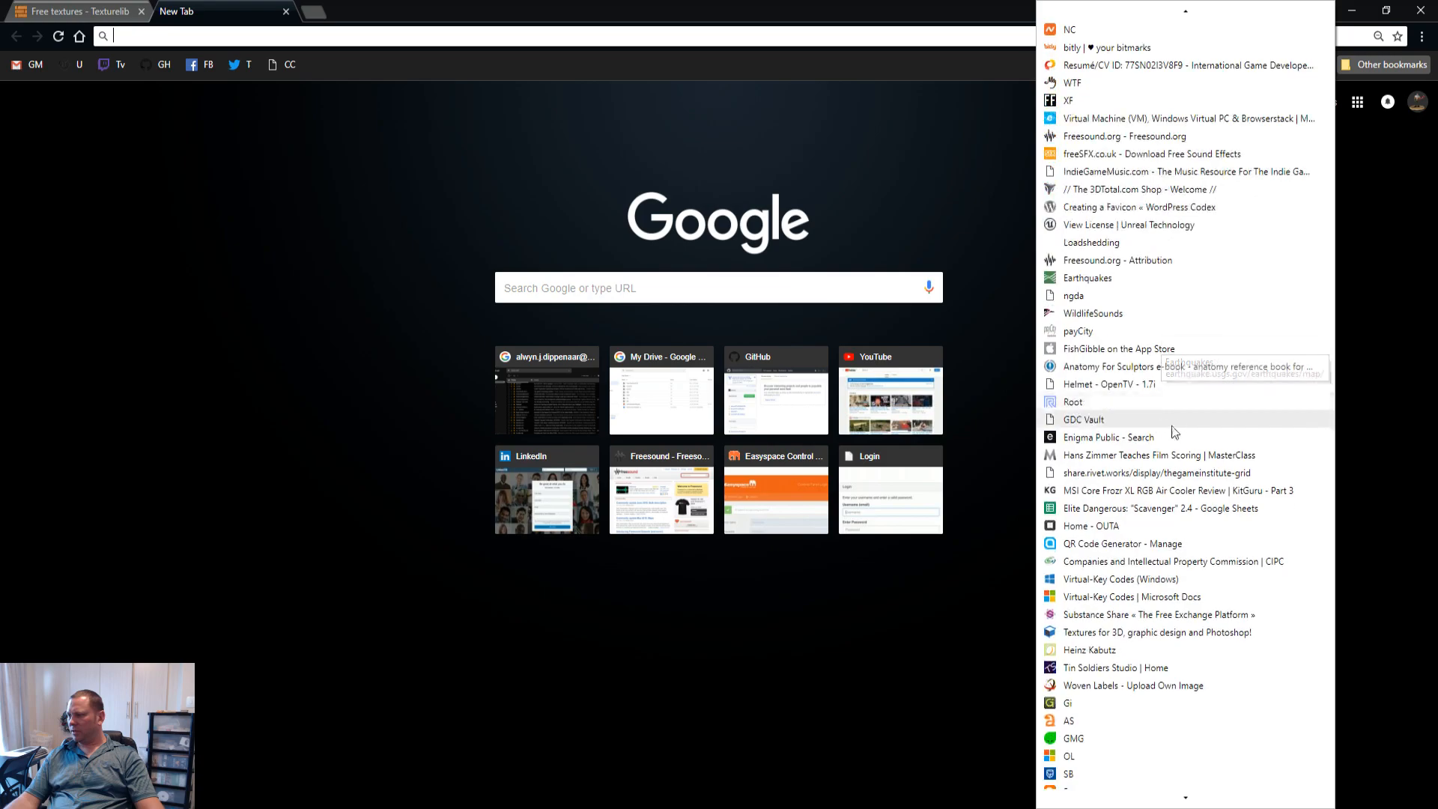
scroll(1146, 525, down, 3)
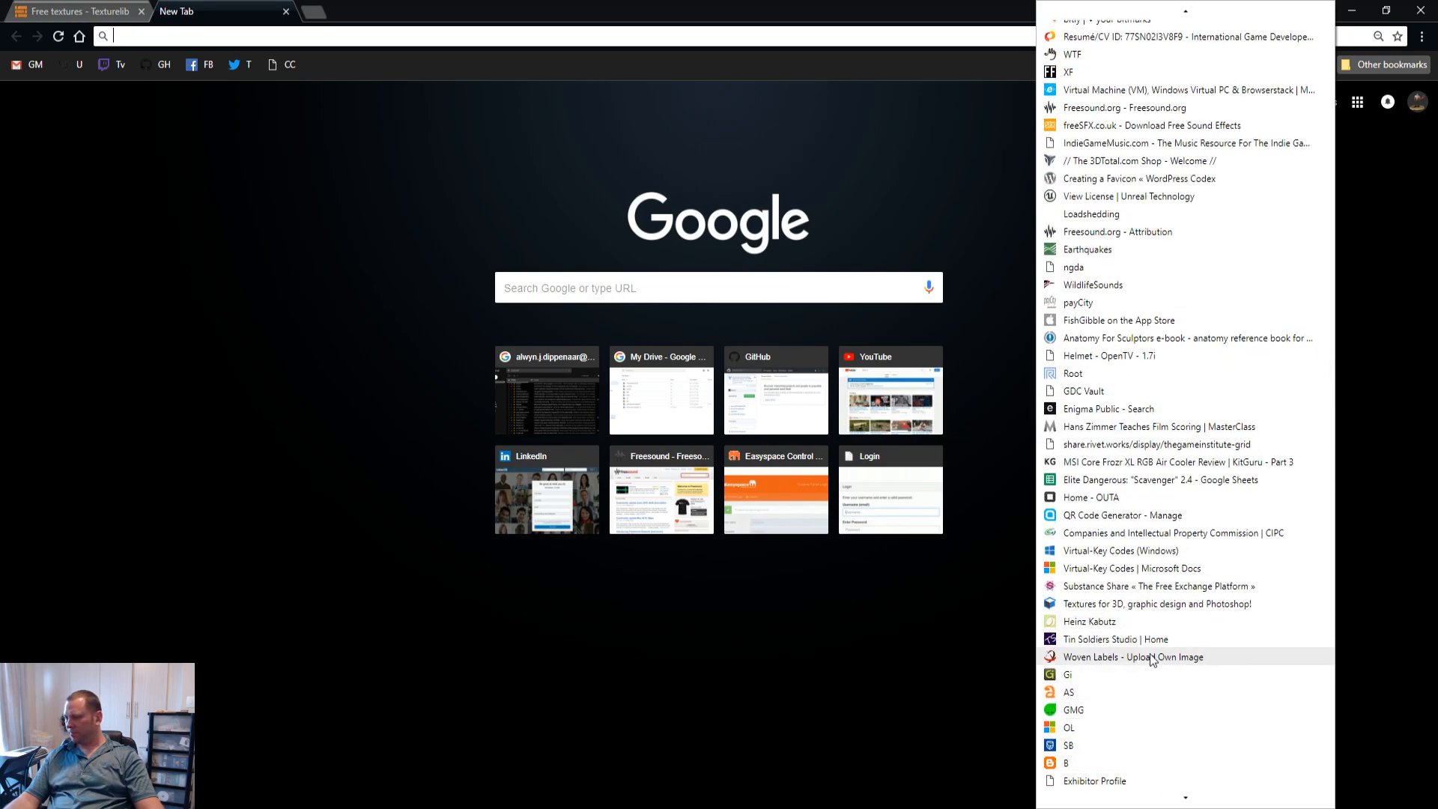
click(1144, 586)
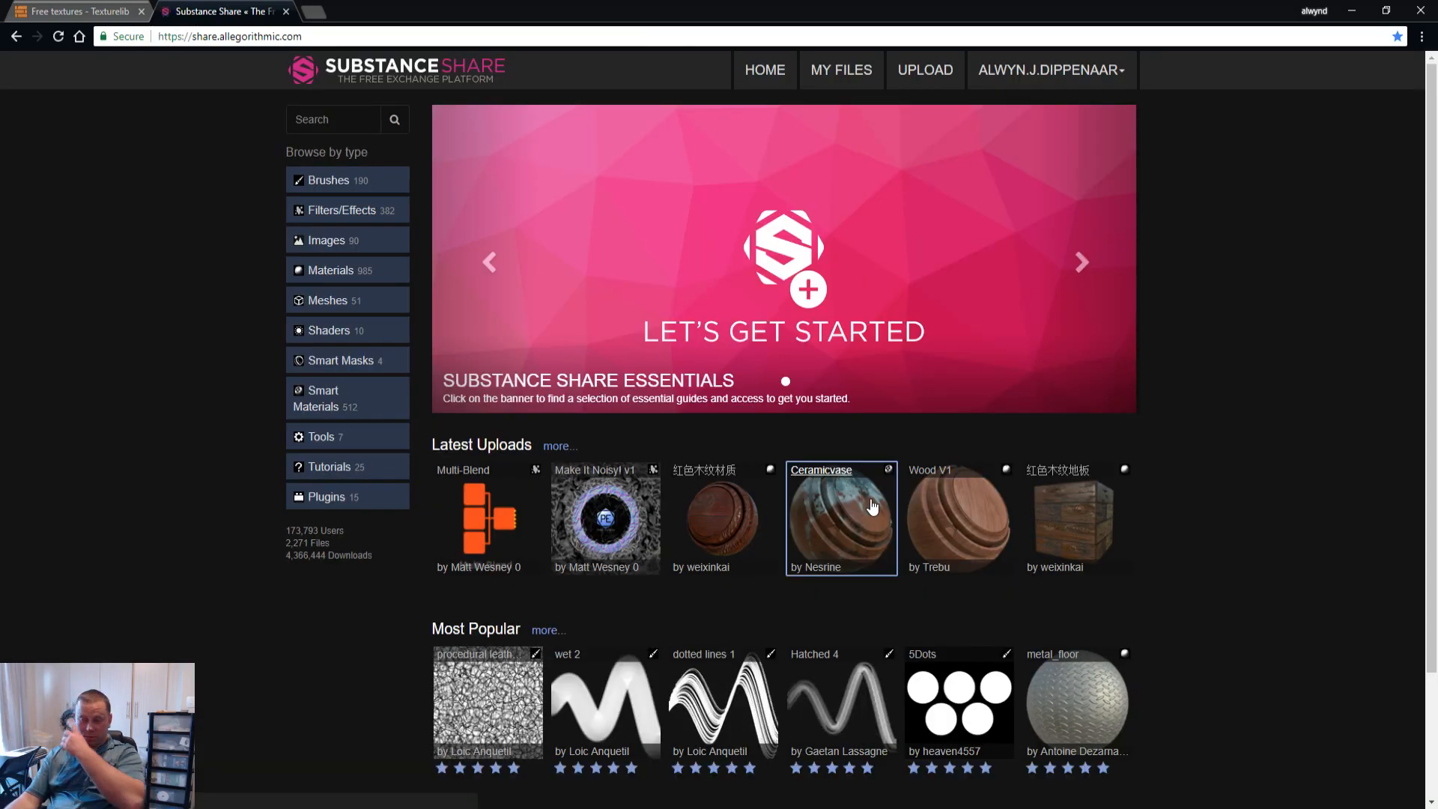
Look over the latest uploads and most popular items on Substance Share, and close the browser
scroll(1171, 511, down, 3)
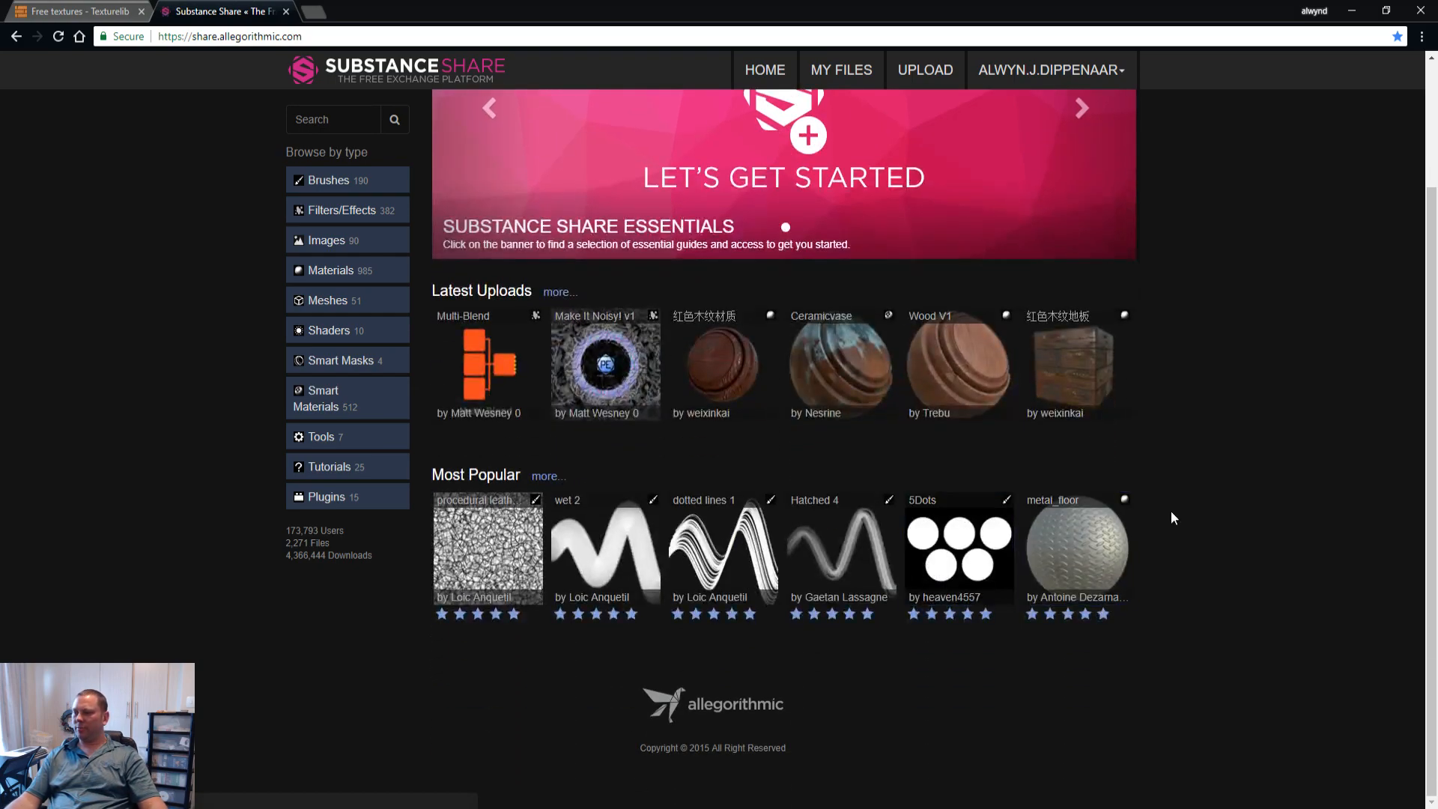
scroll(1188, 491, up, 3)
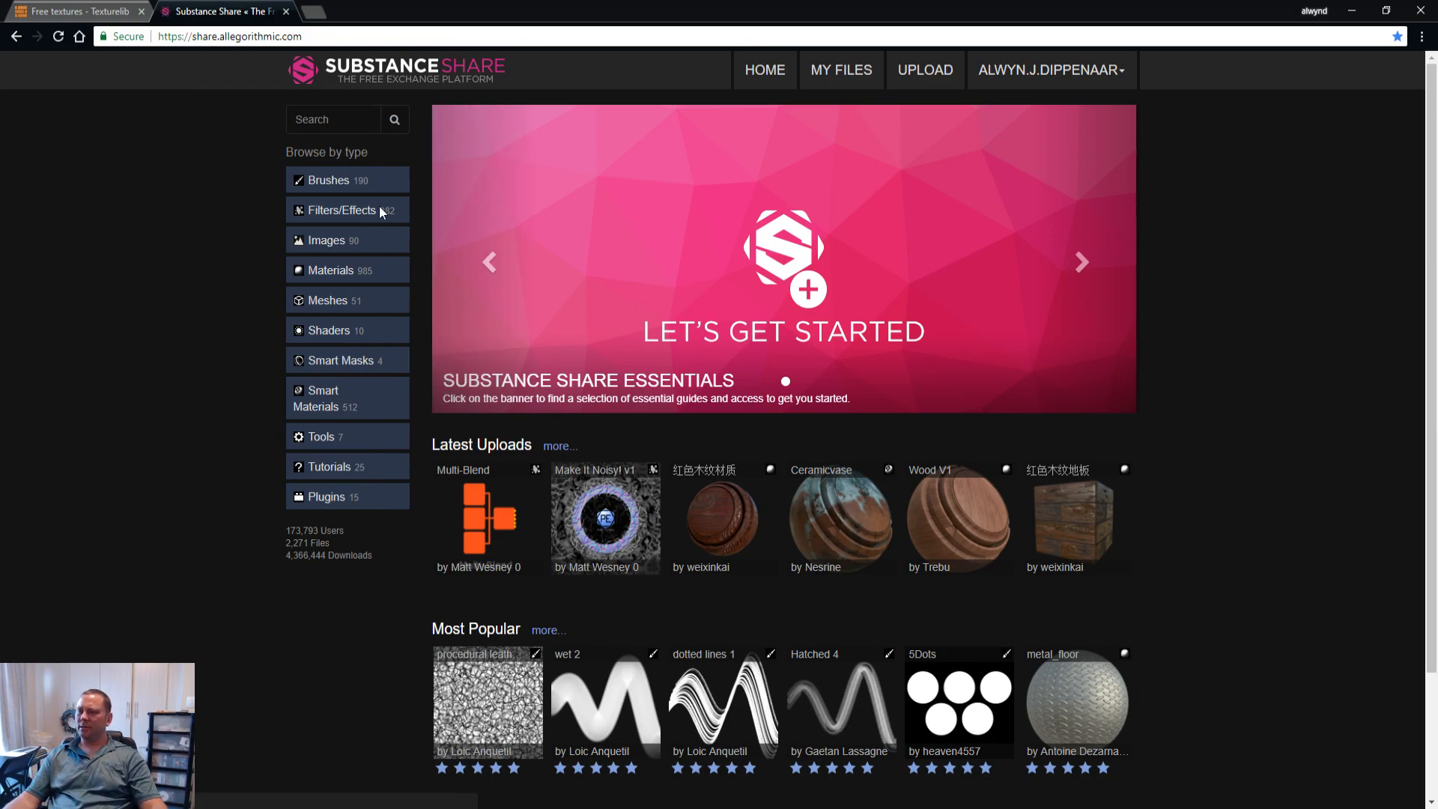
scroll(1101, 480, down, 3)
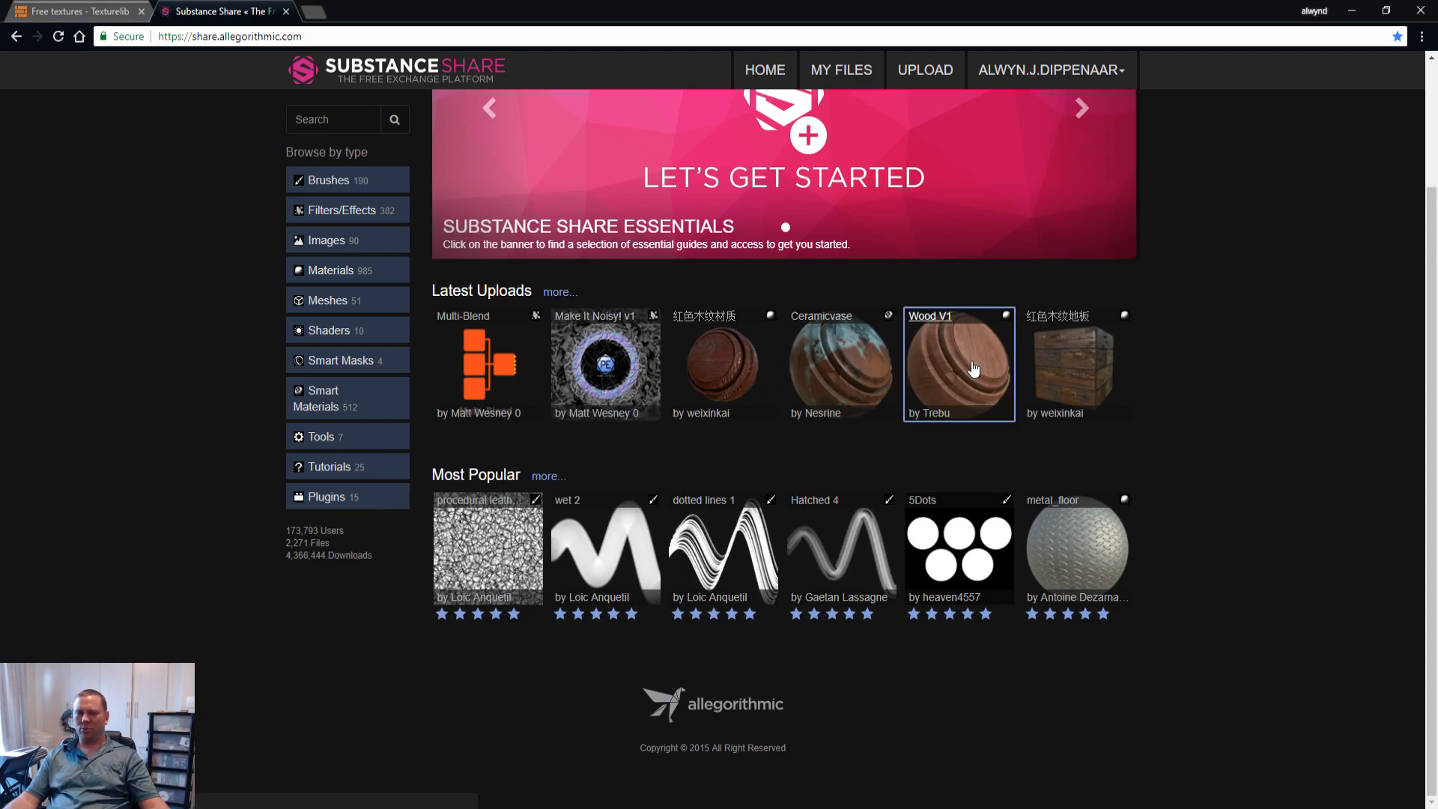
click(1428, 9)
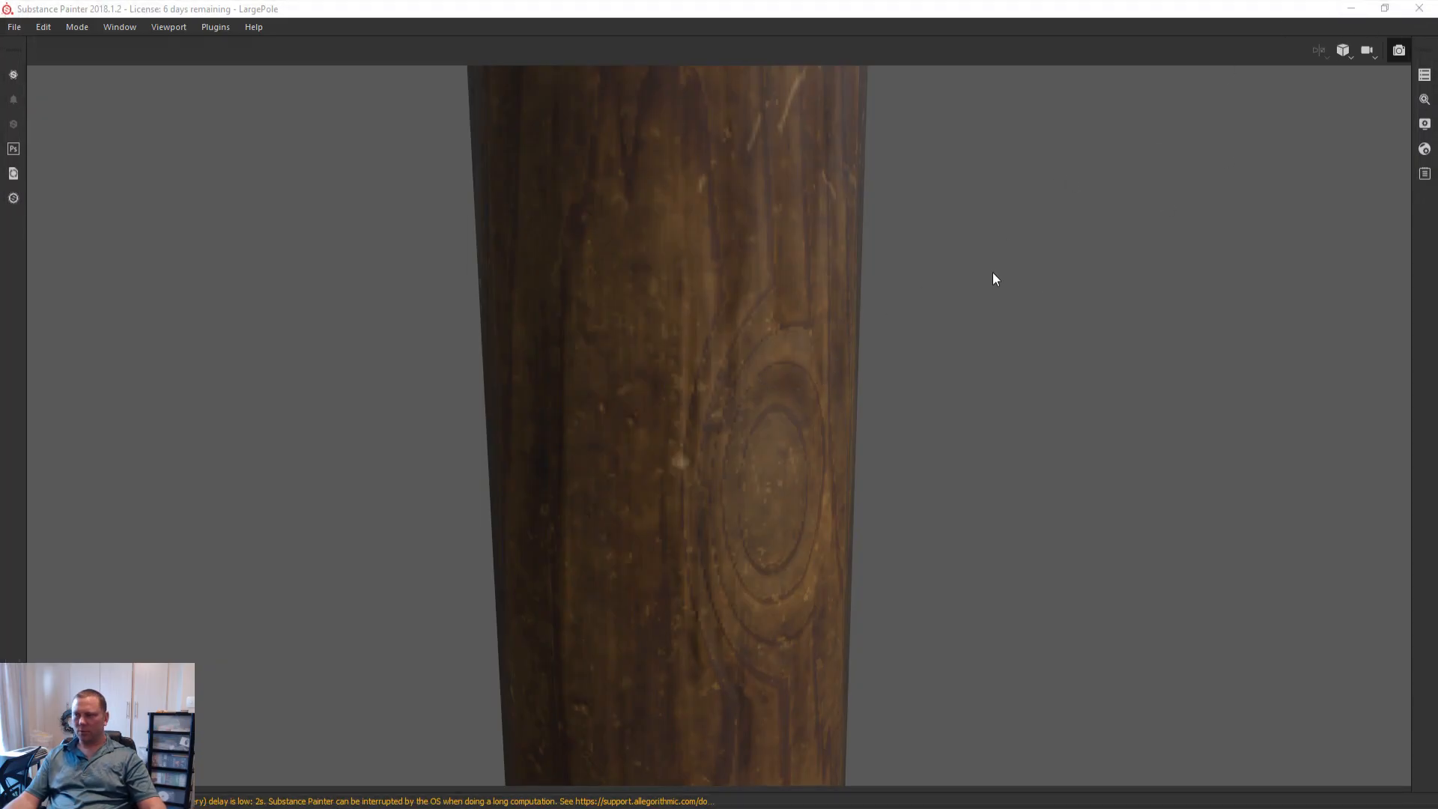
Return the large pole from the Iray render to the painting view and close Substance Painter
key(F10)
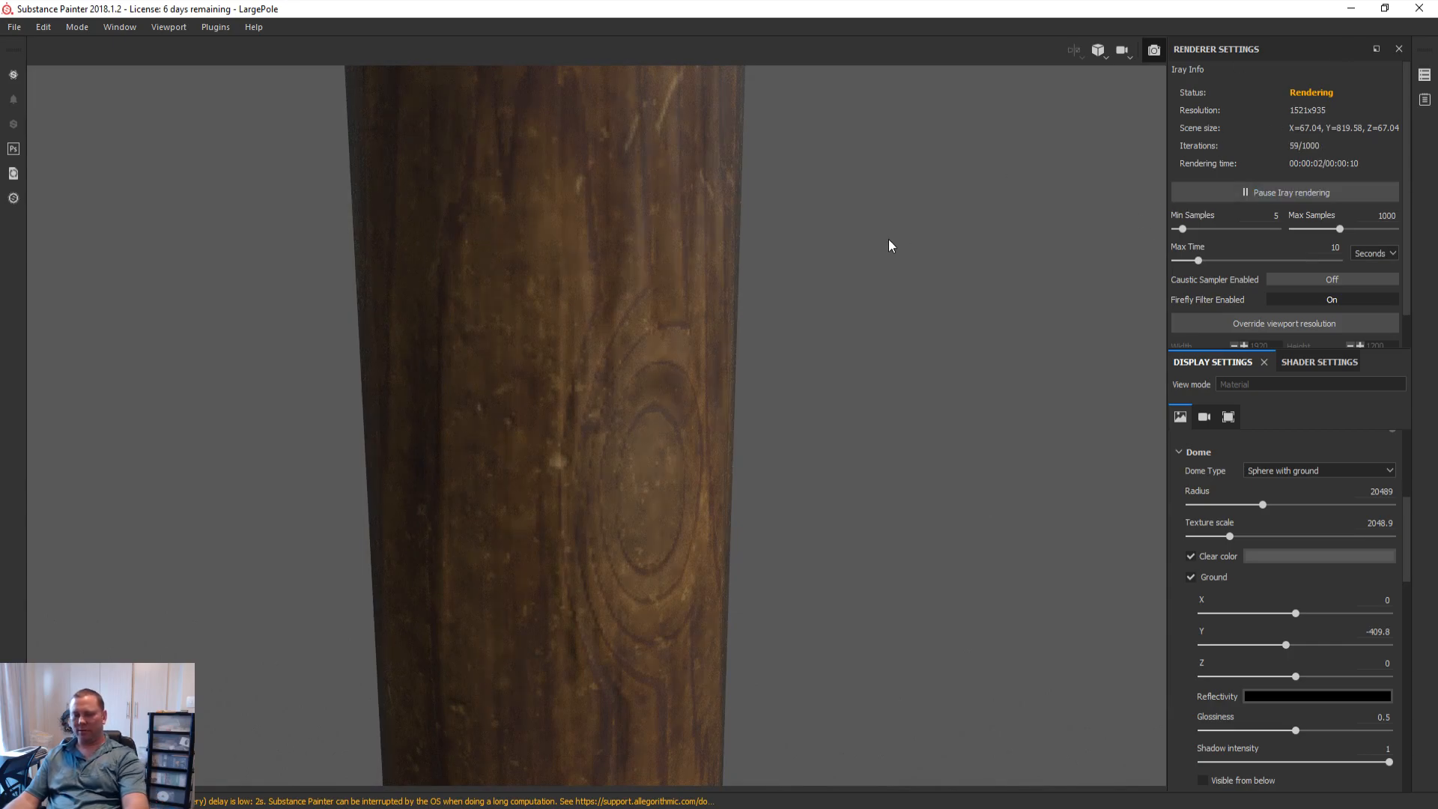
key(F10)
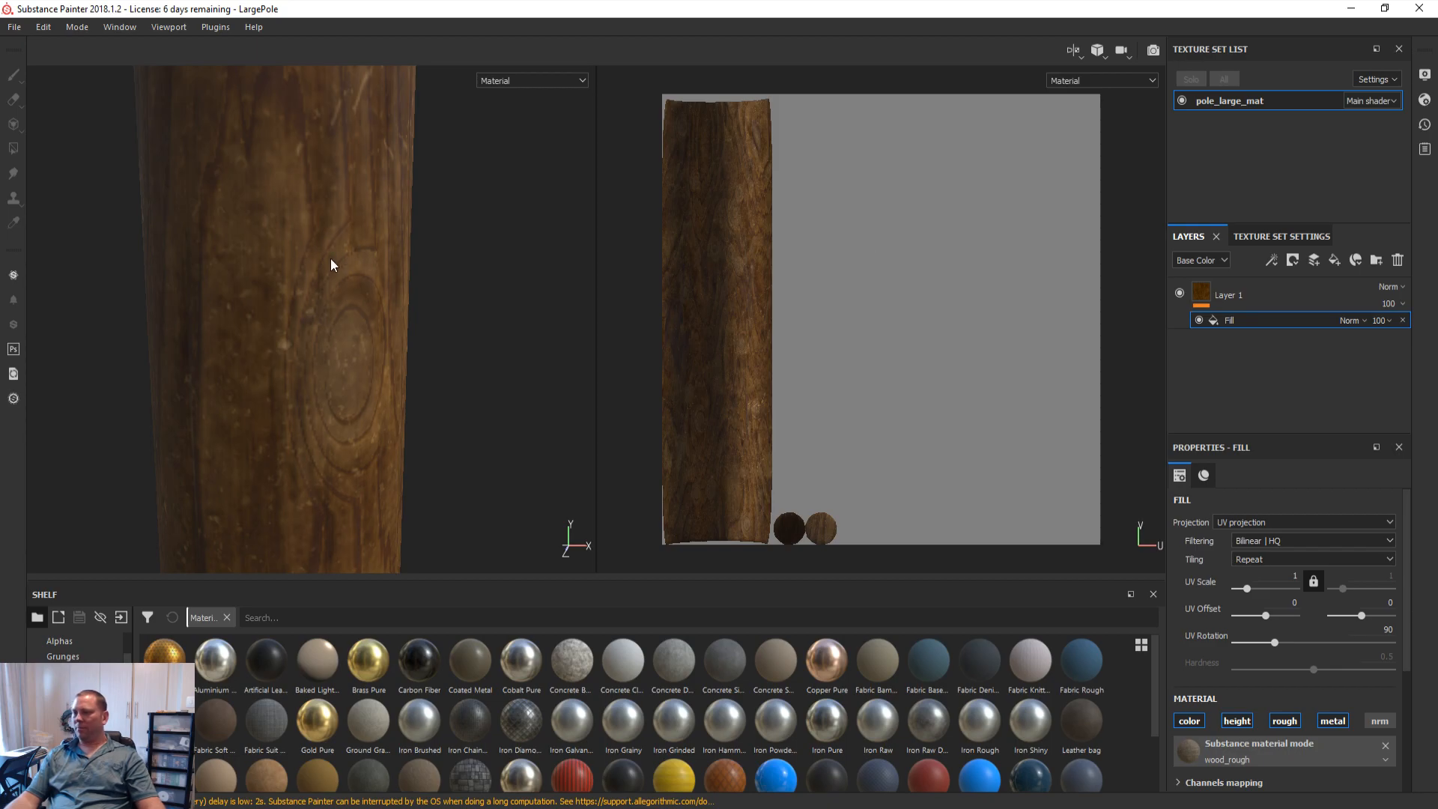
alt+drag(292, 292, 259, 302)
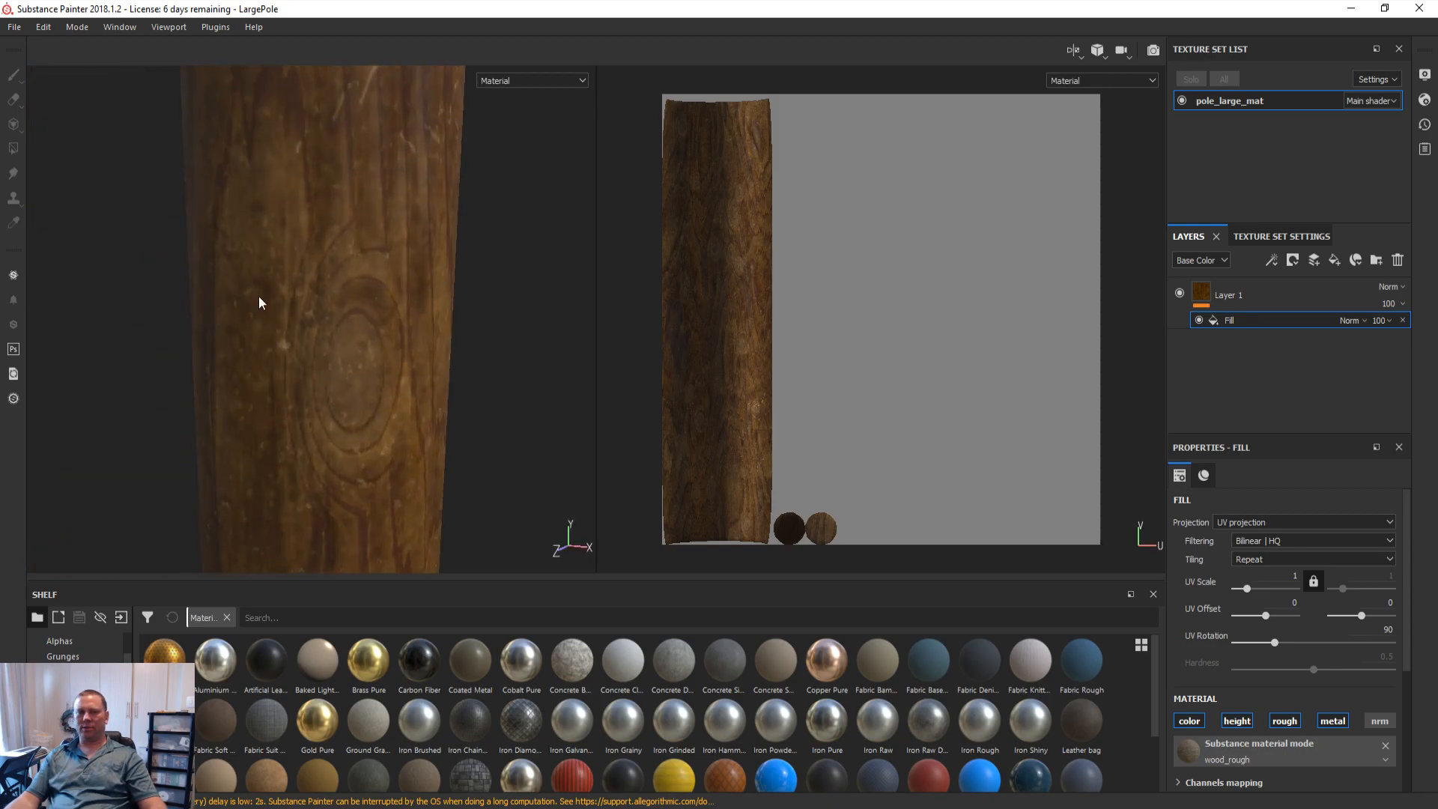
click(1421, 9)
click(674, 433)
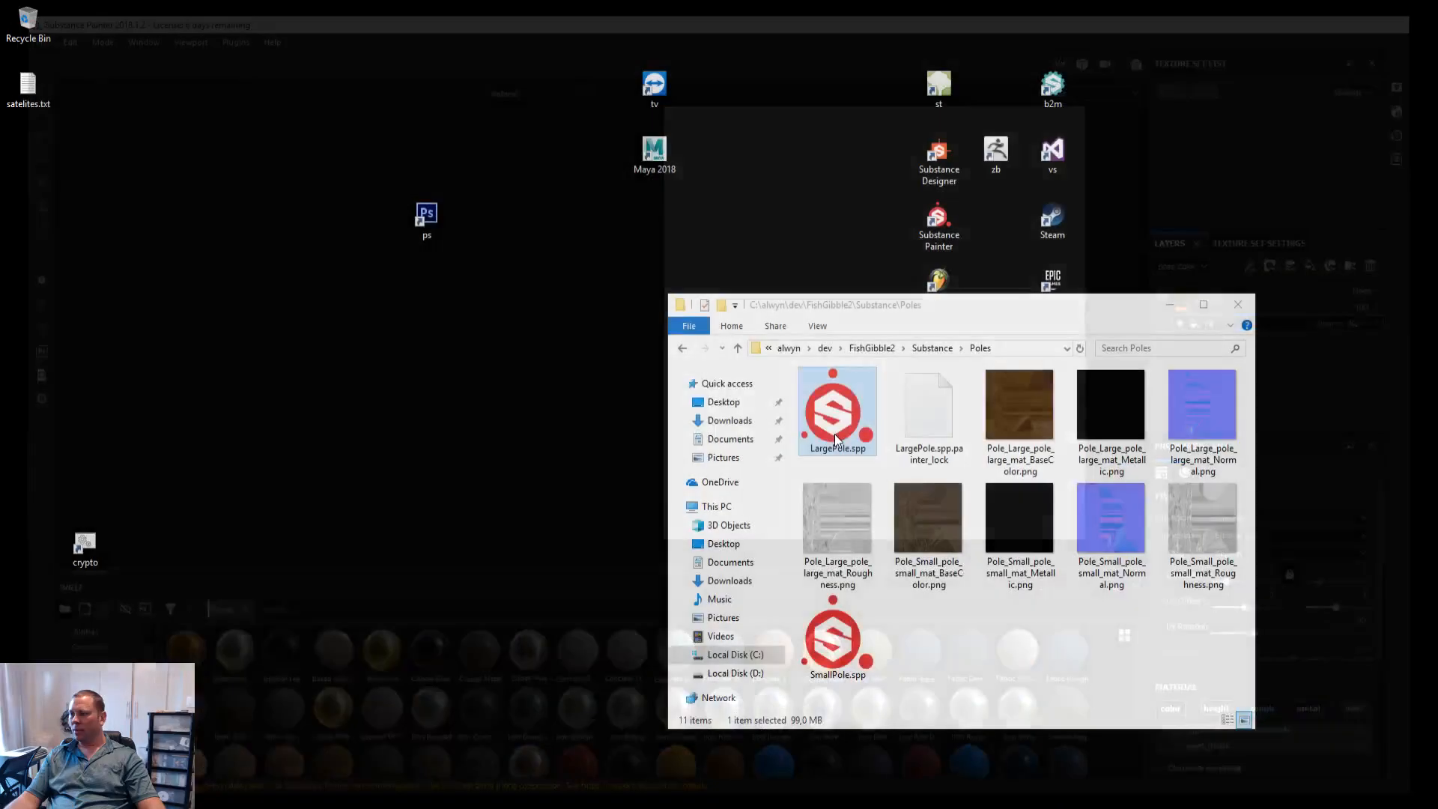
Go back in File Explorer to the shorts folder and open the Maya scenes folder through the 1_scenes shortcut
click(935, 350)
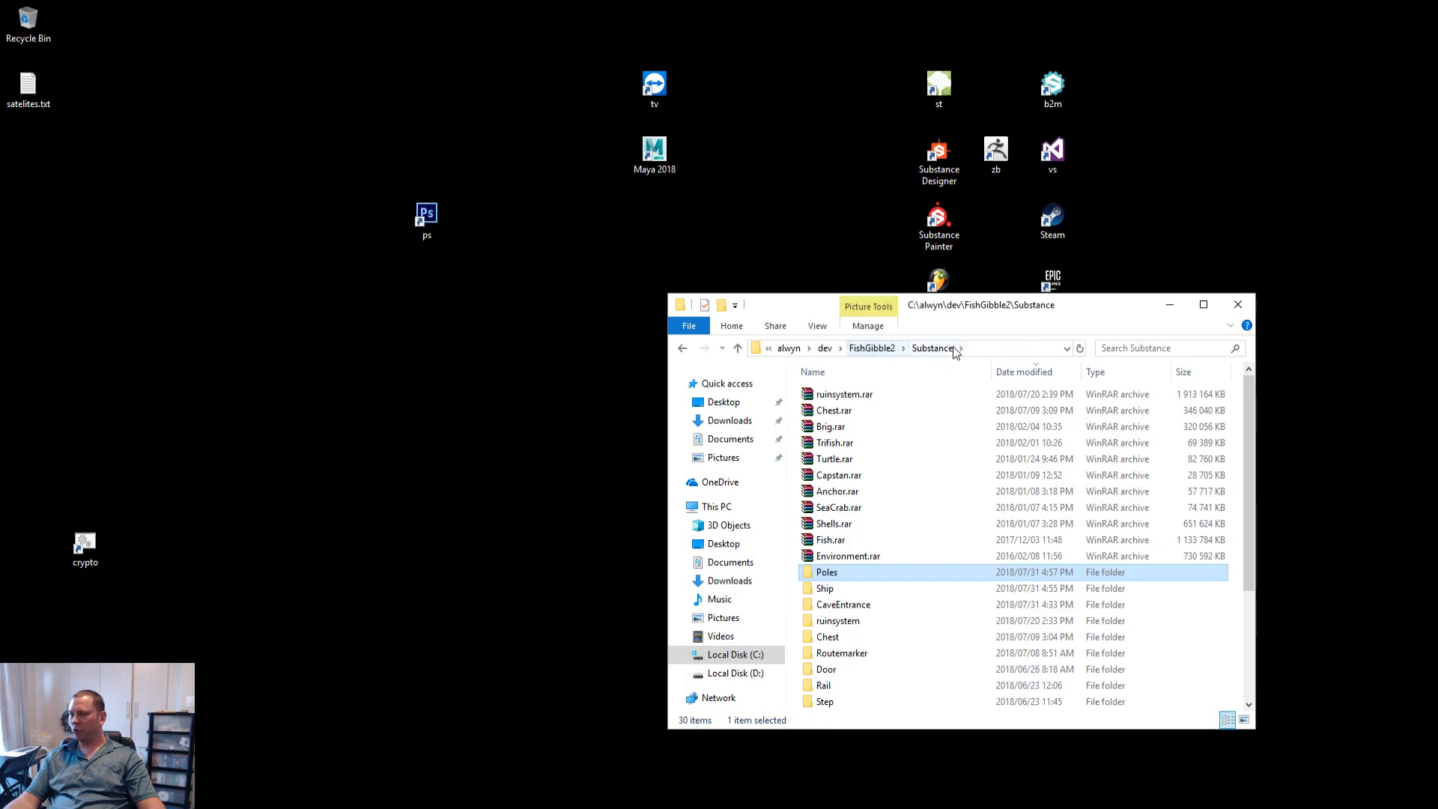
key(alt+Left)
key(alt+Left)
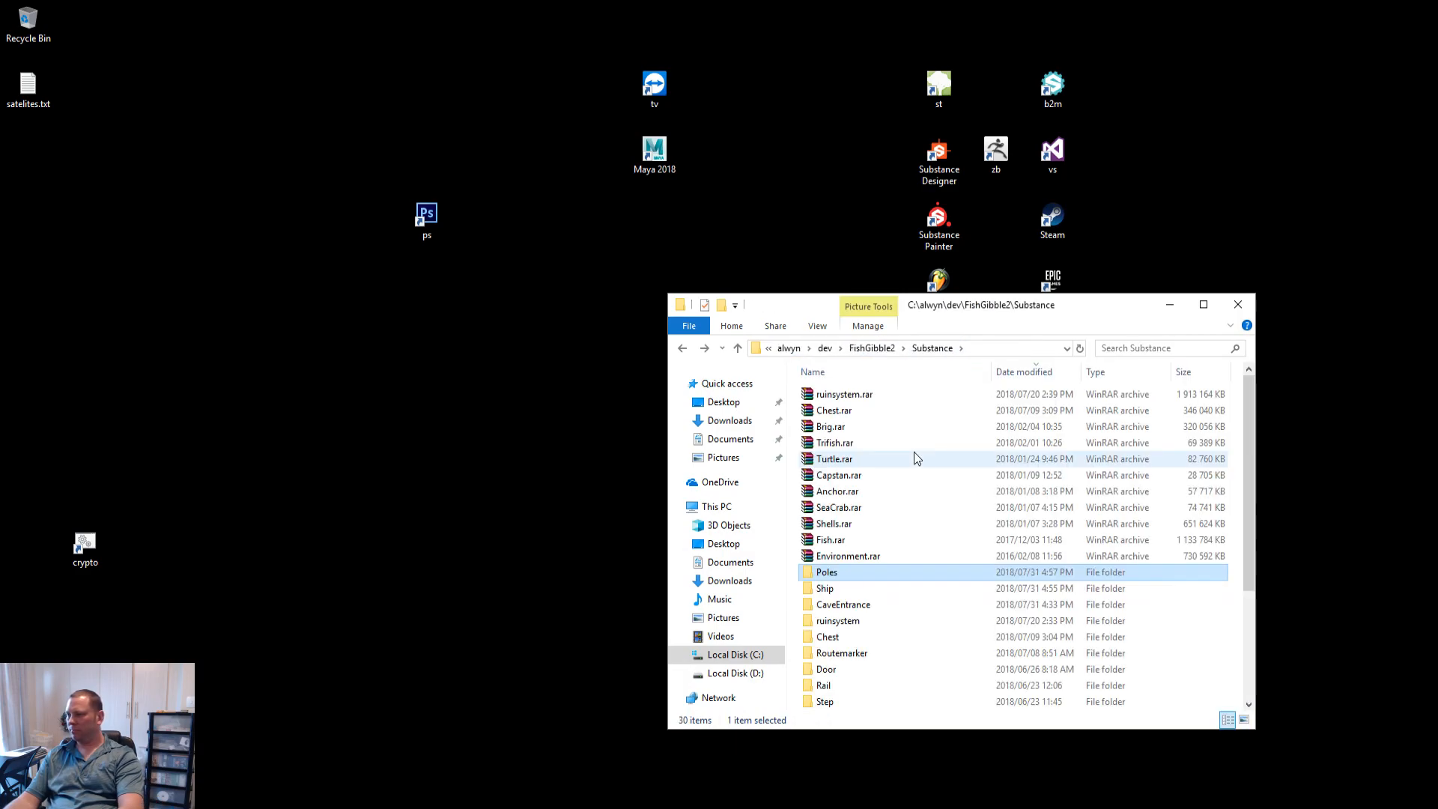
double_click(879, 592)
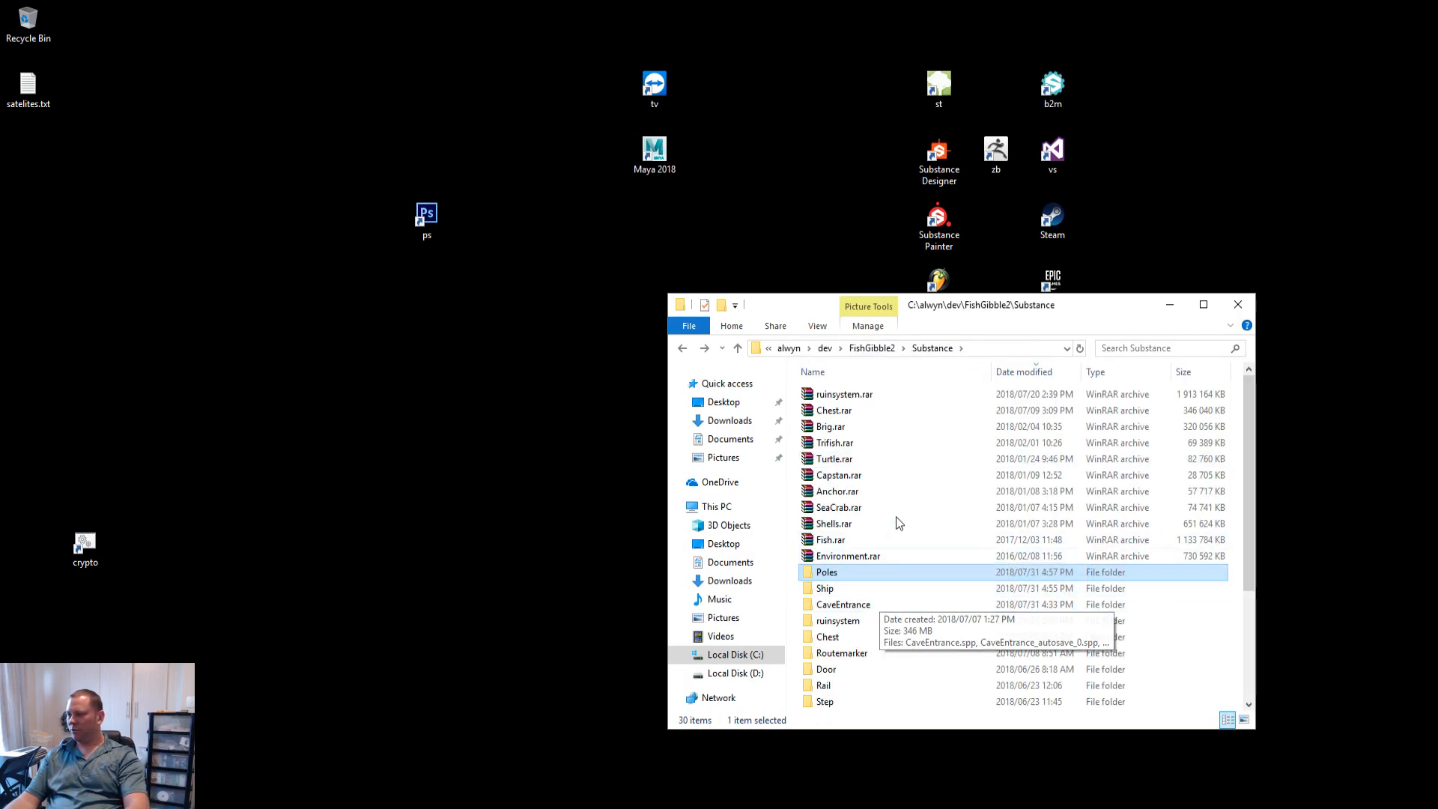
key(alt+Left)
key(alt+Left)
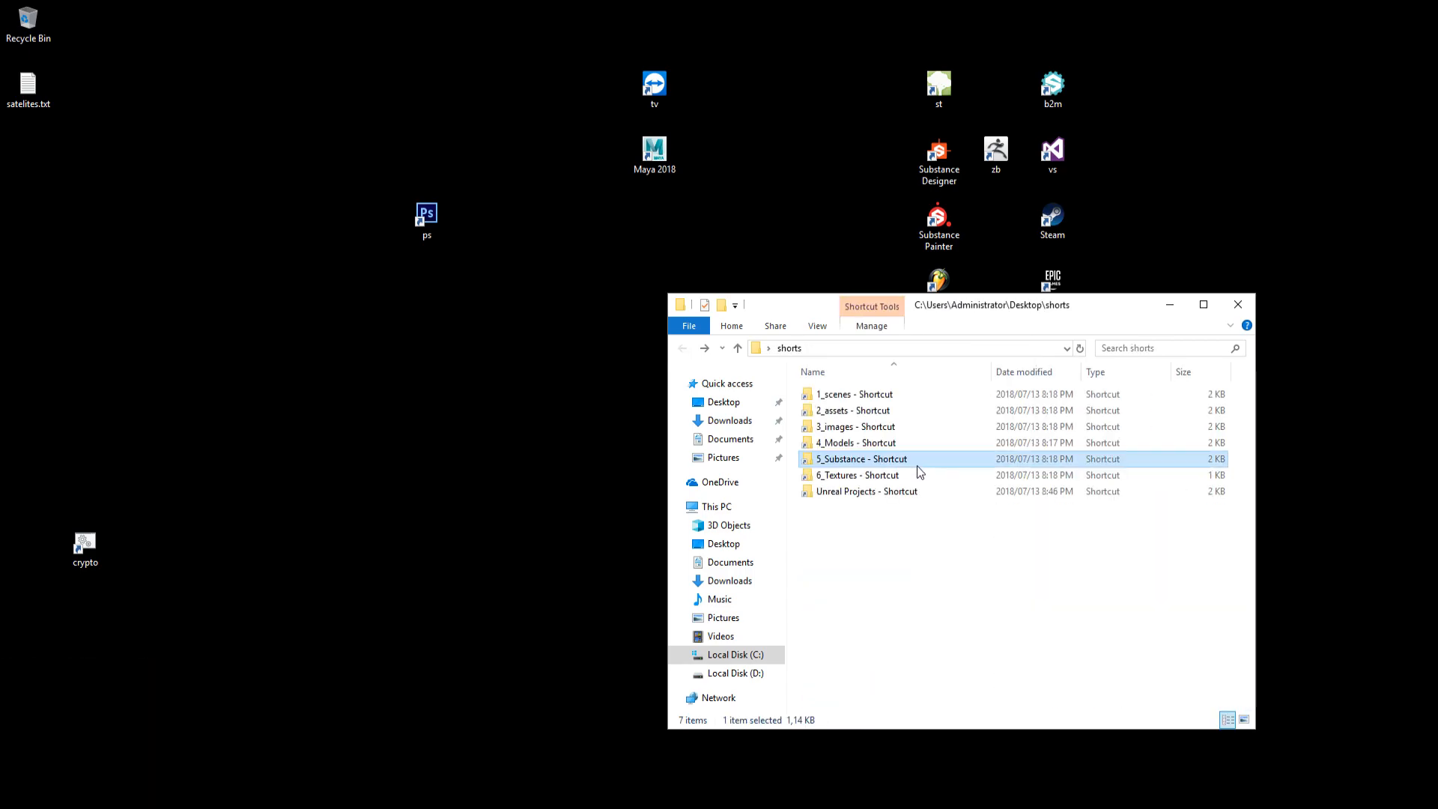
double_click(899, 394)
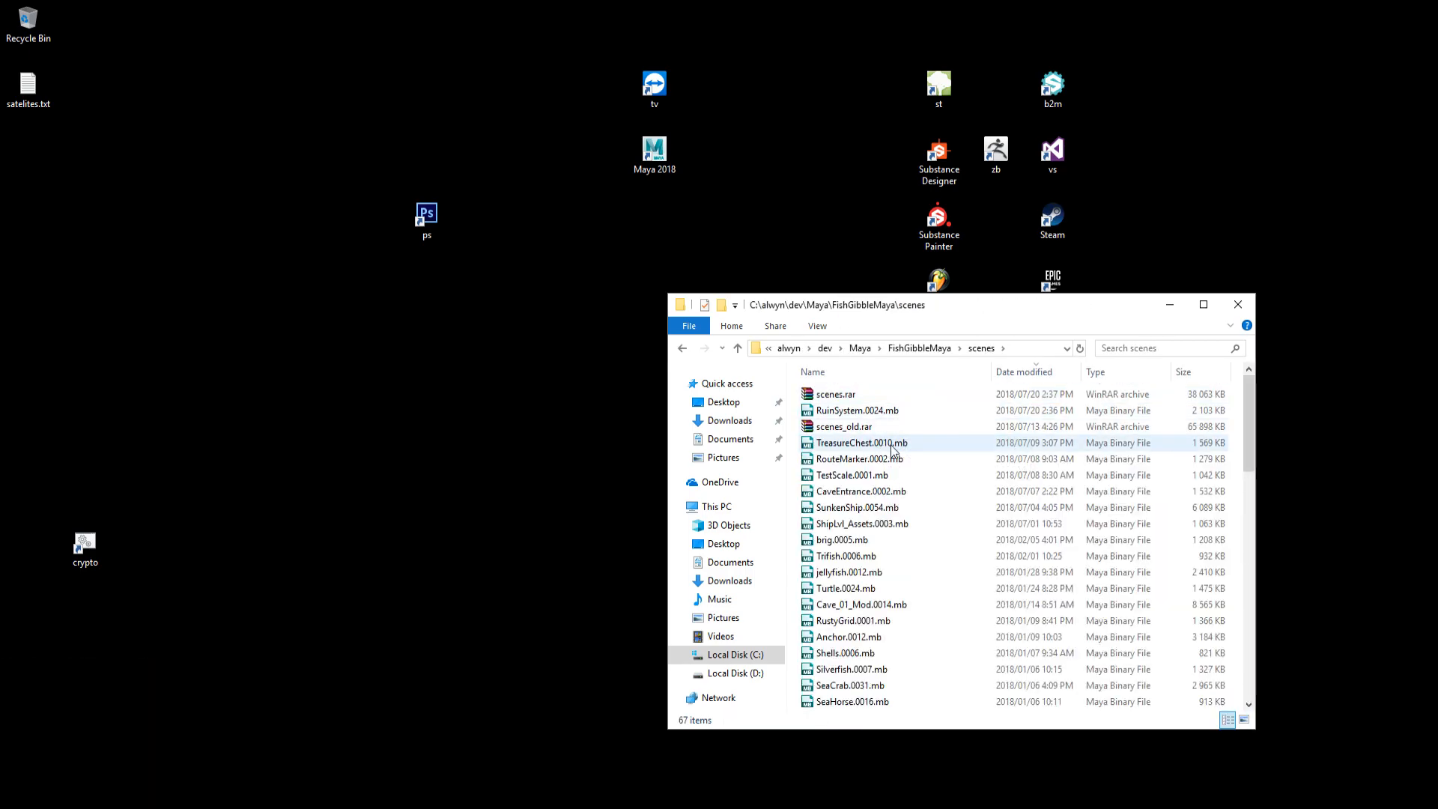
Open the CaveEntrance.0002.mb scene in Maya, continuing past the student version notice
double_click(884, 491)
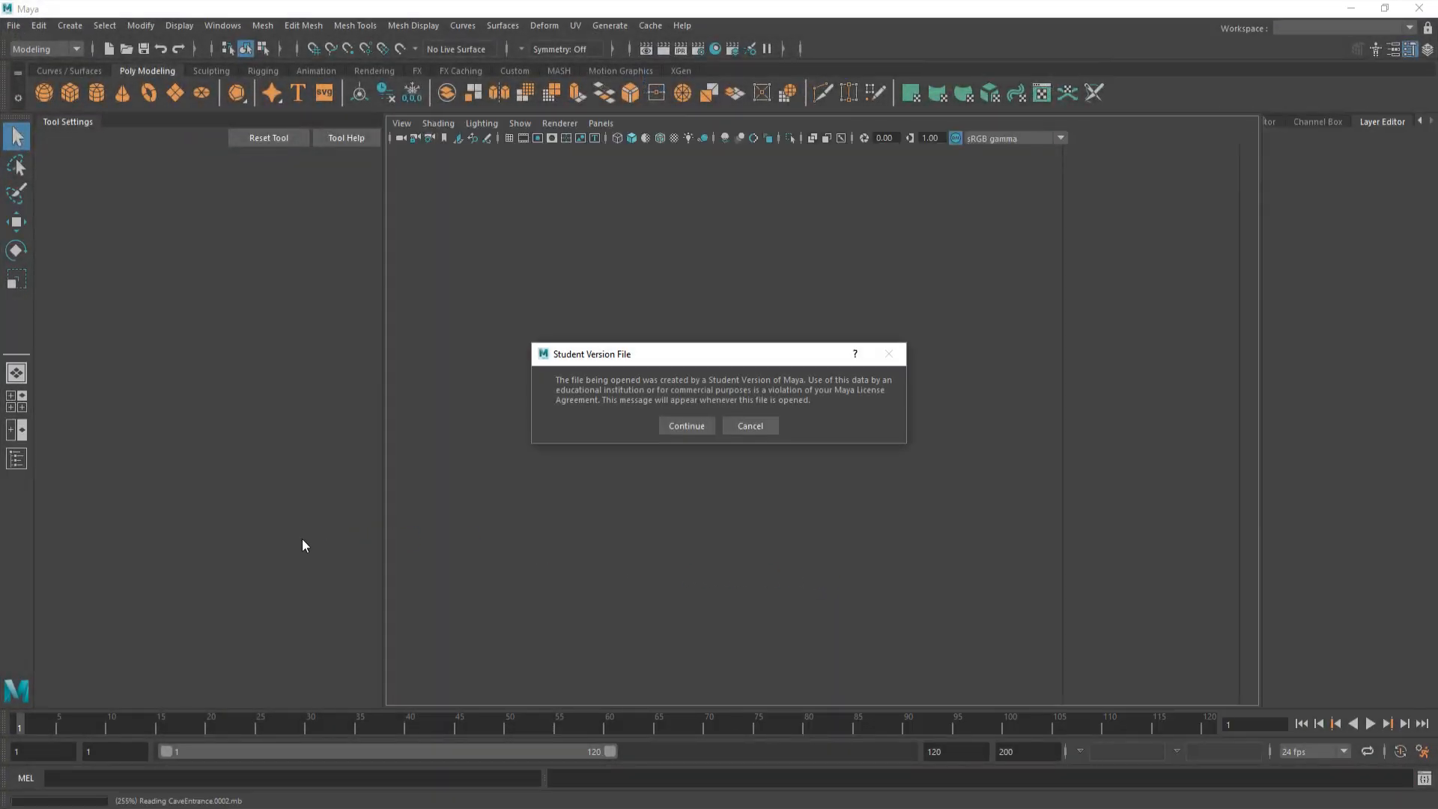
click(687, 425)
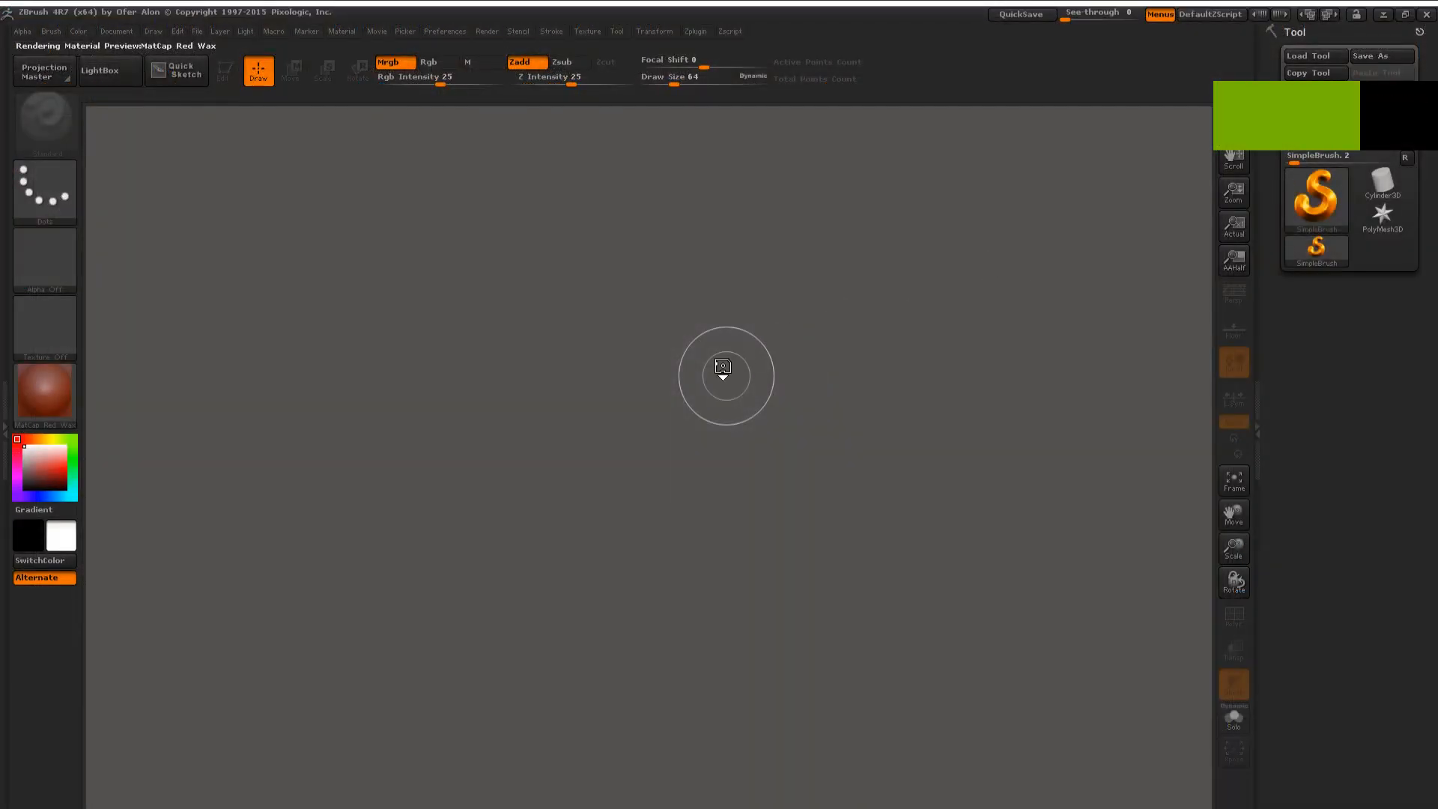
In ZBrush, dismiss LightBox and bring up the dialog for loading a project
key(comma)
key(comma)
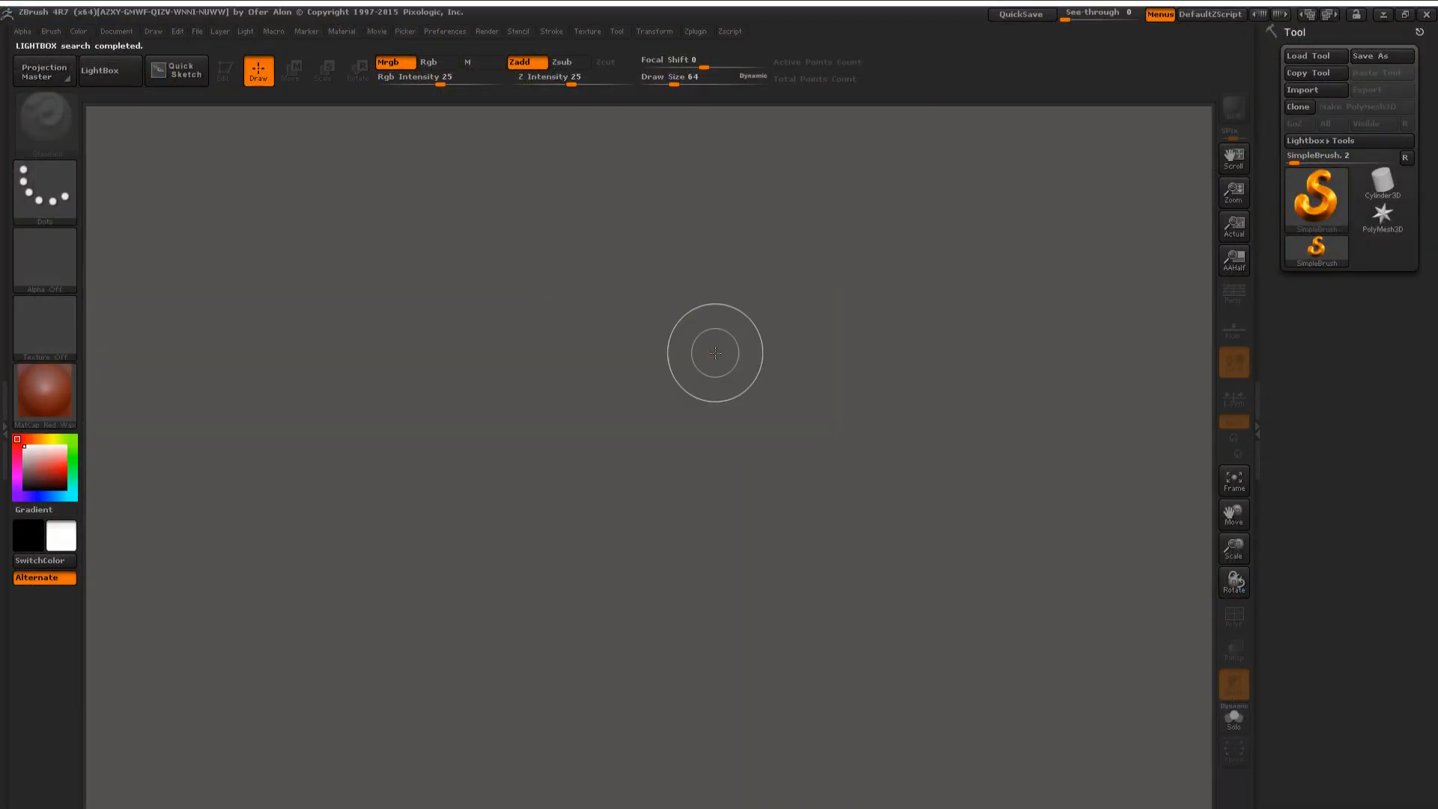
key(ctrl+o)
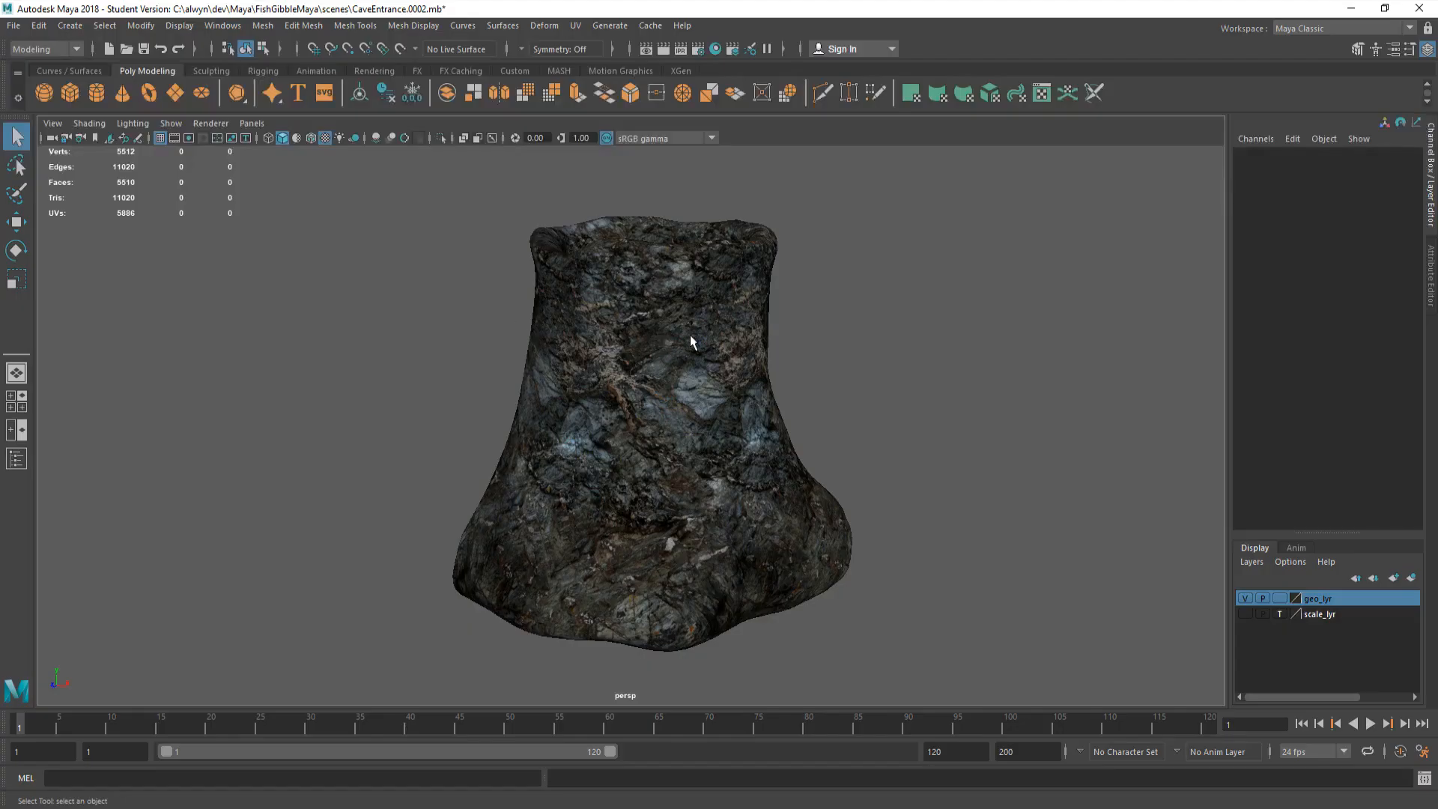
In File Explorer, go from the shorts folder to FishGibble2\ZBrush\CaveEntrance and copy the location of the latest cave entrance project
key(alt+Tab)
key(alt+Tab)
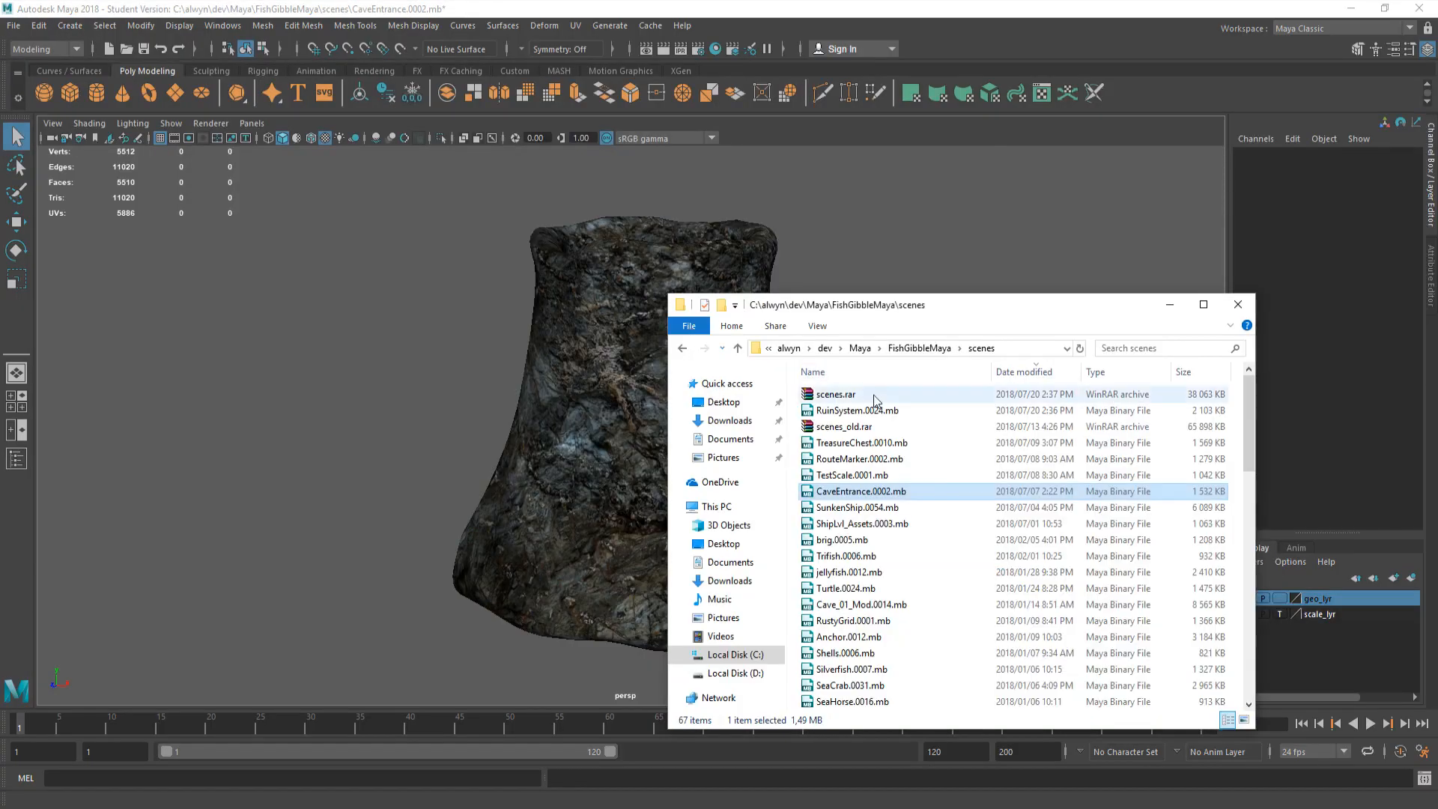
key(alt+Left)
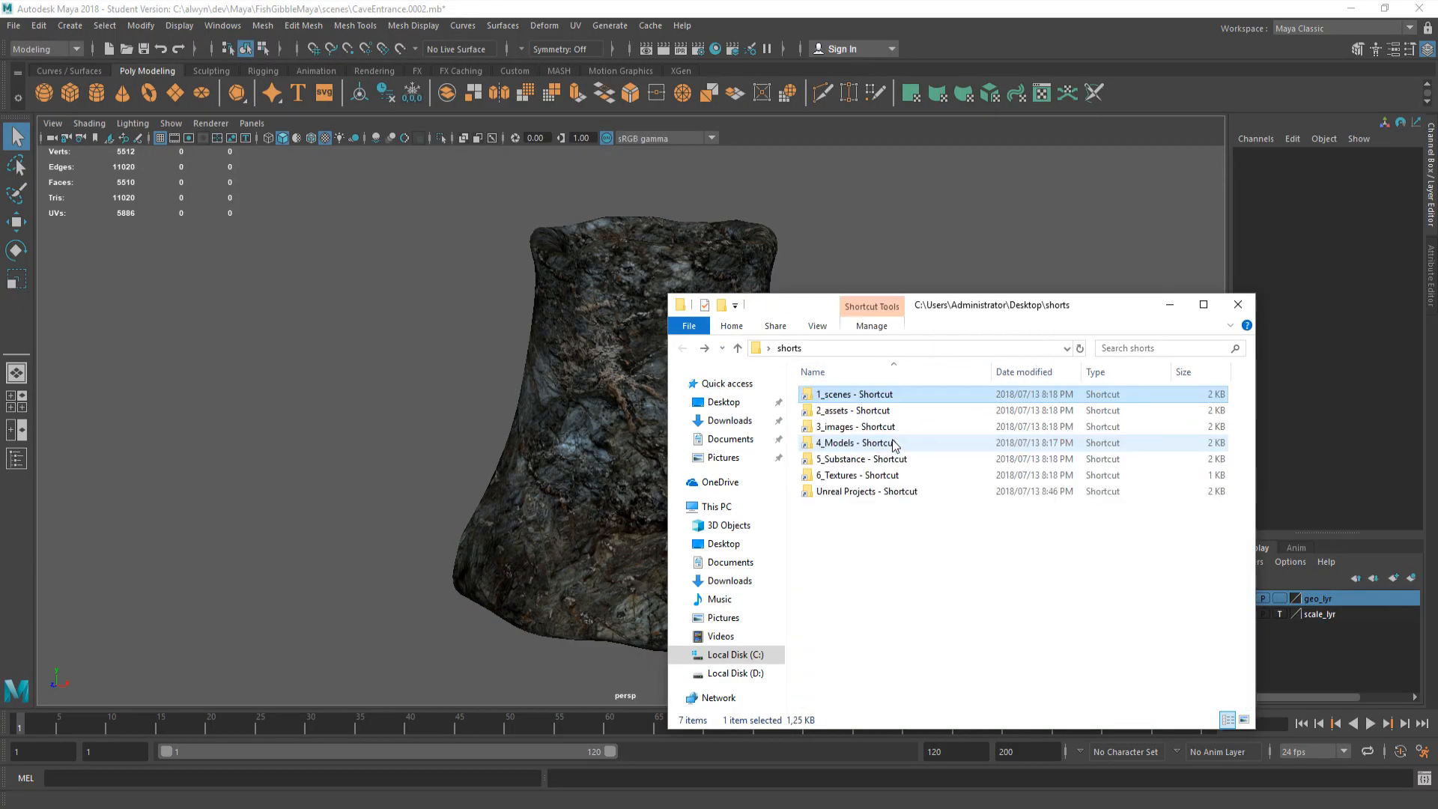
double_click(892, 460)
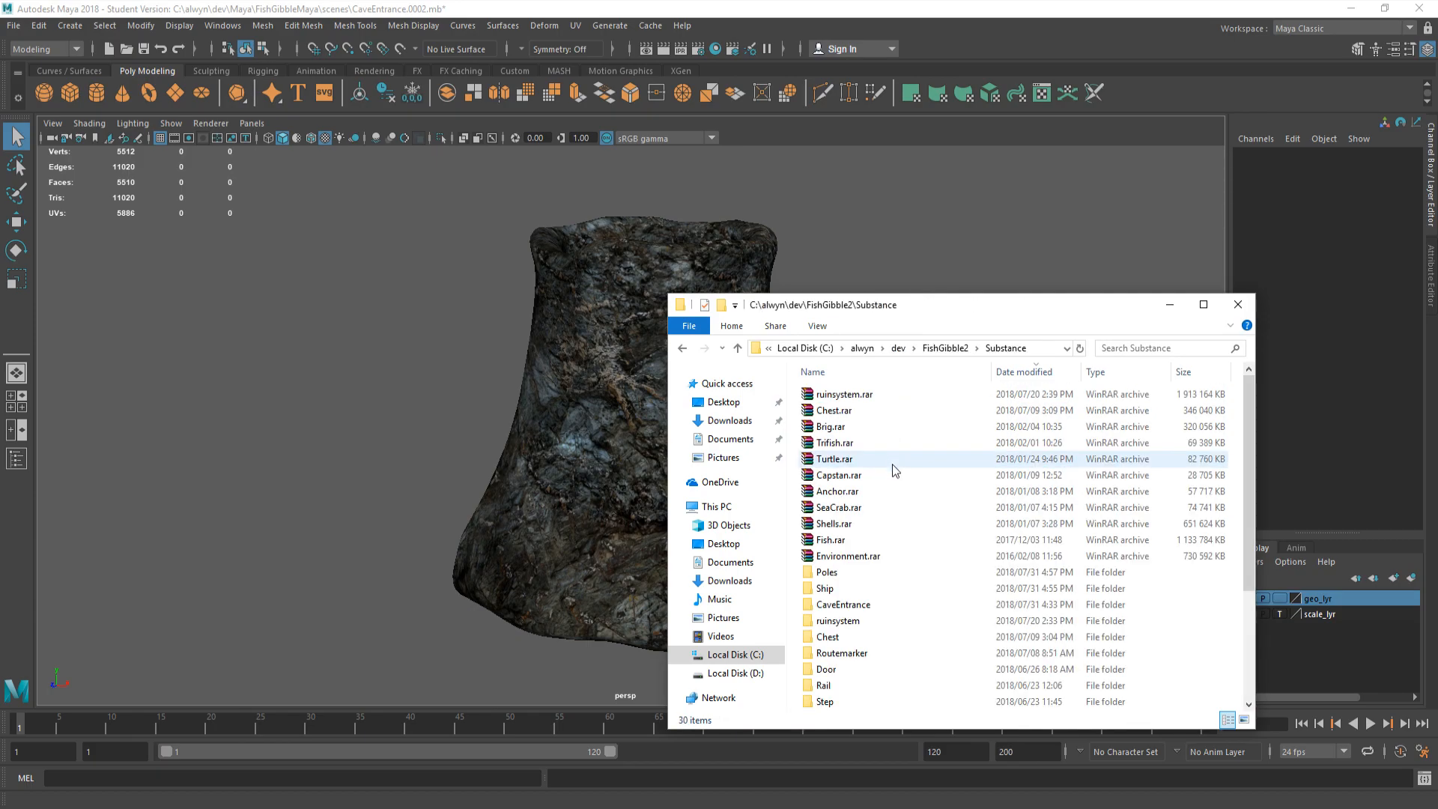
click(896, 477)
click(873, 349)
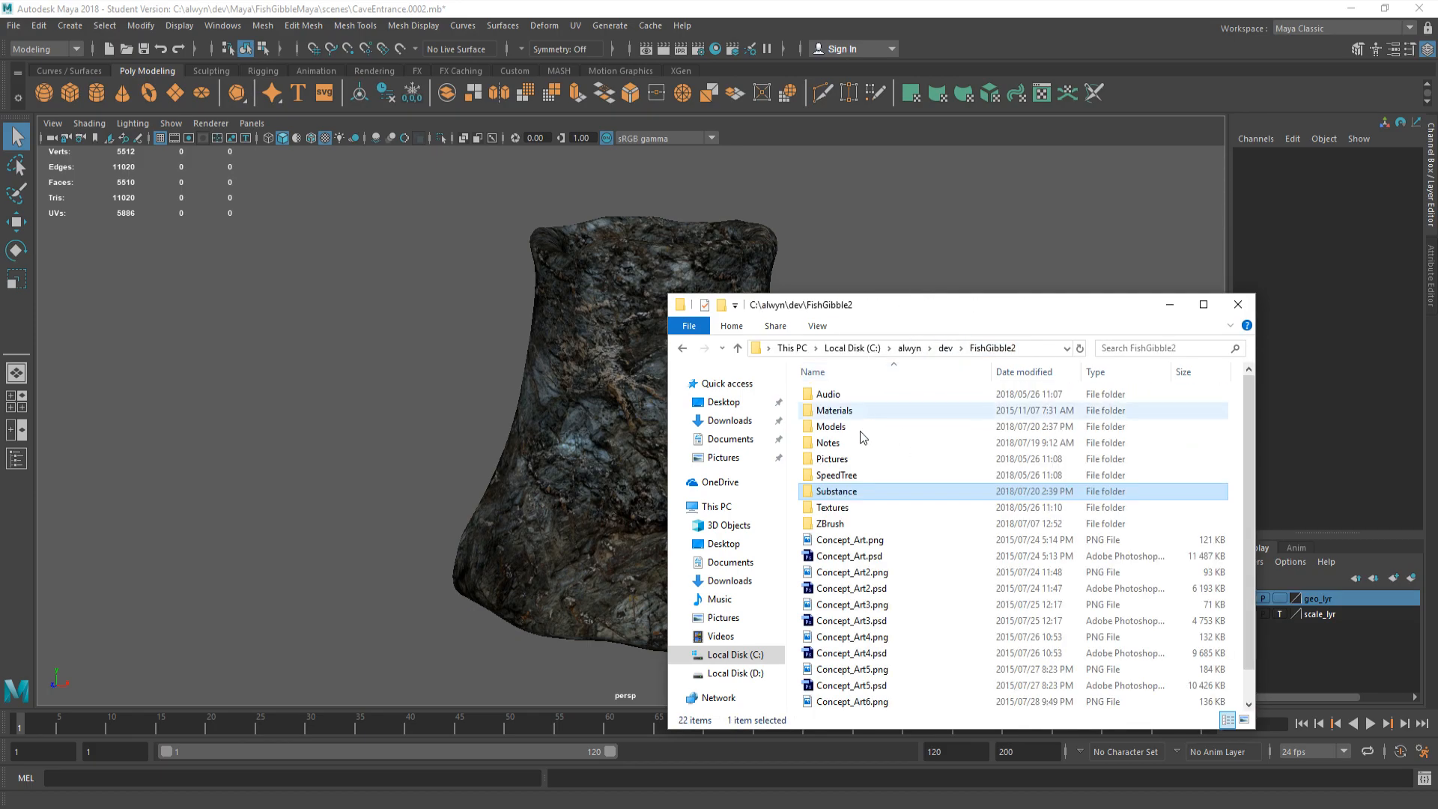
double_click(859, 522)
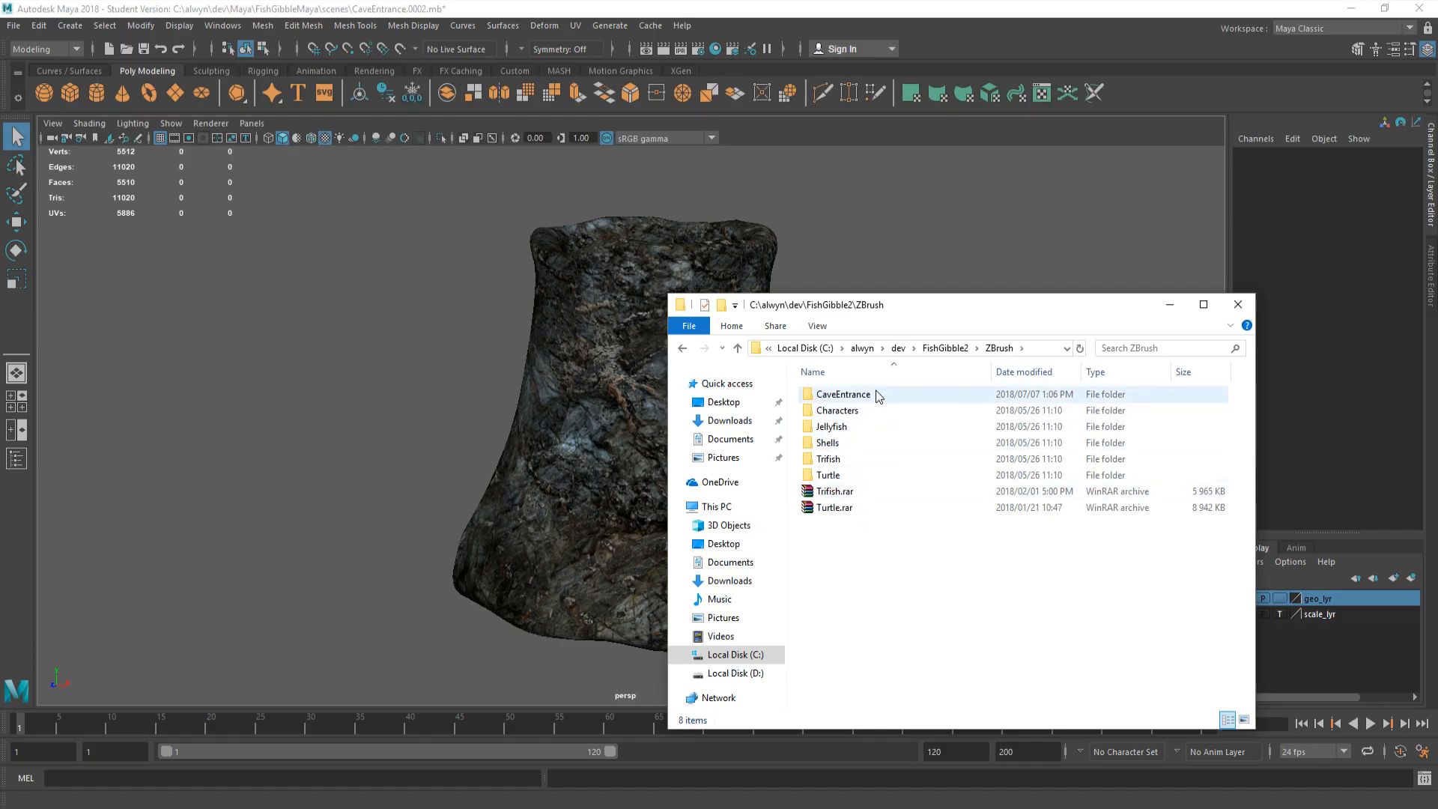
double_click(875, 391)
click(890, 426)
Load the CaveEntrance_2 project in ZBrush using the copied path and inspect the sculpt's opening from above
key(alt+Tab)
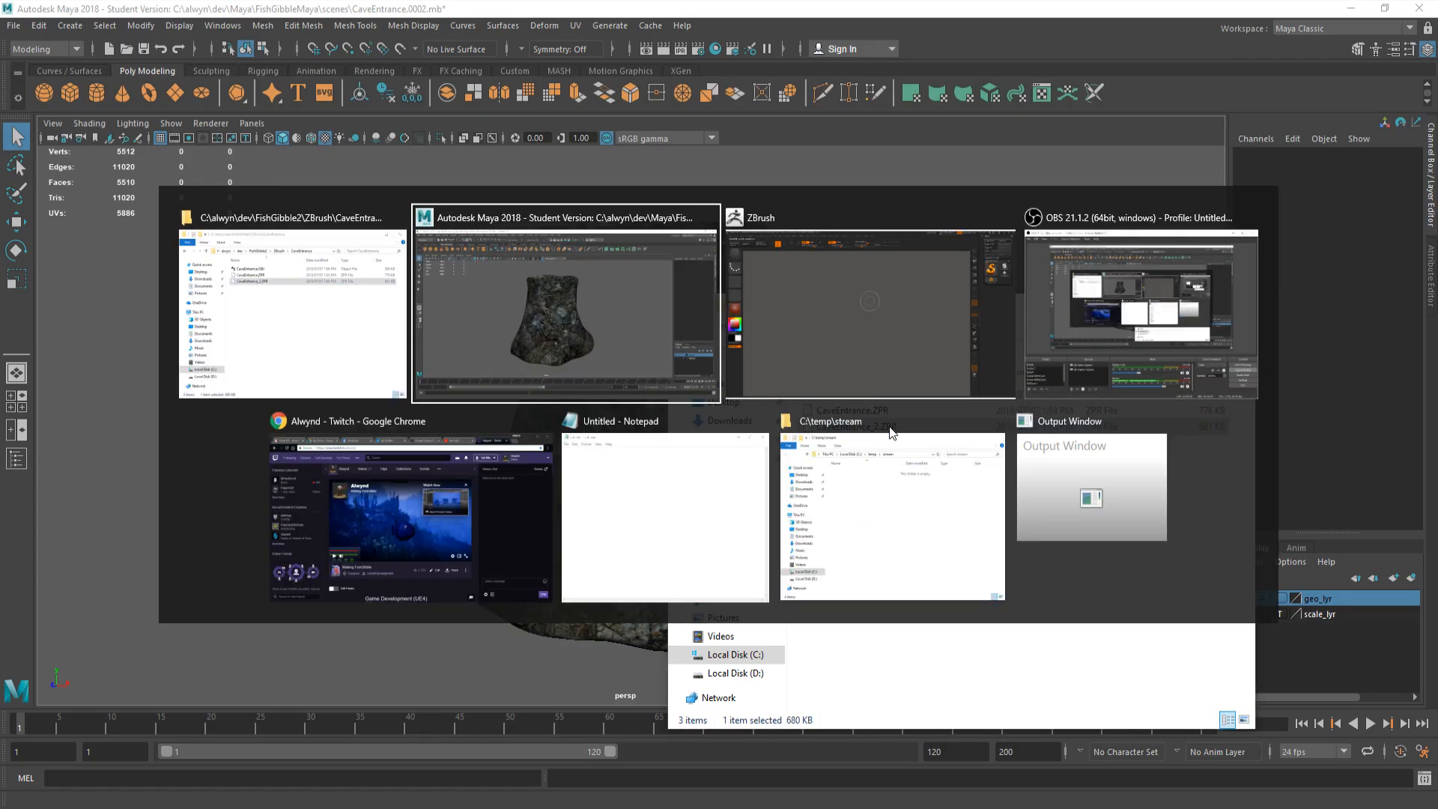
key(alt+Tab)
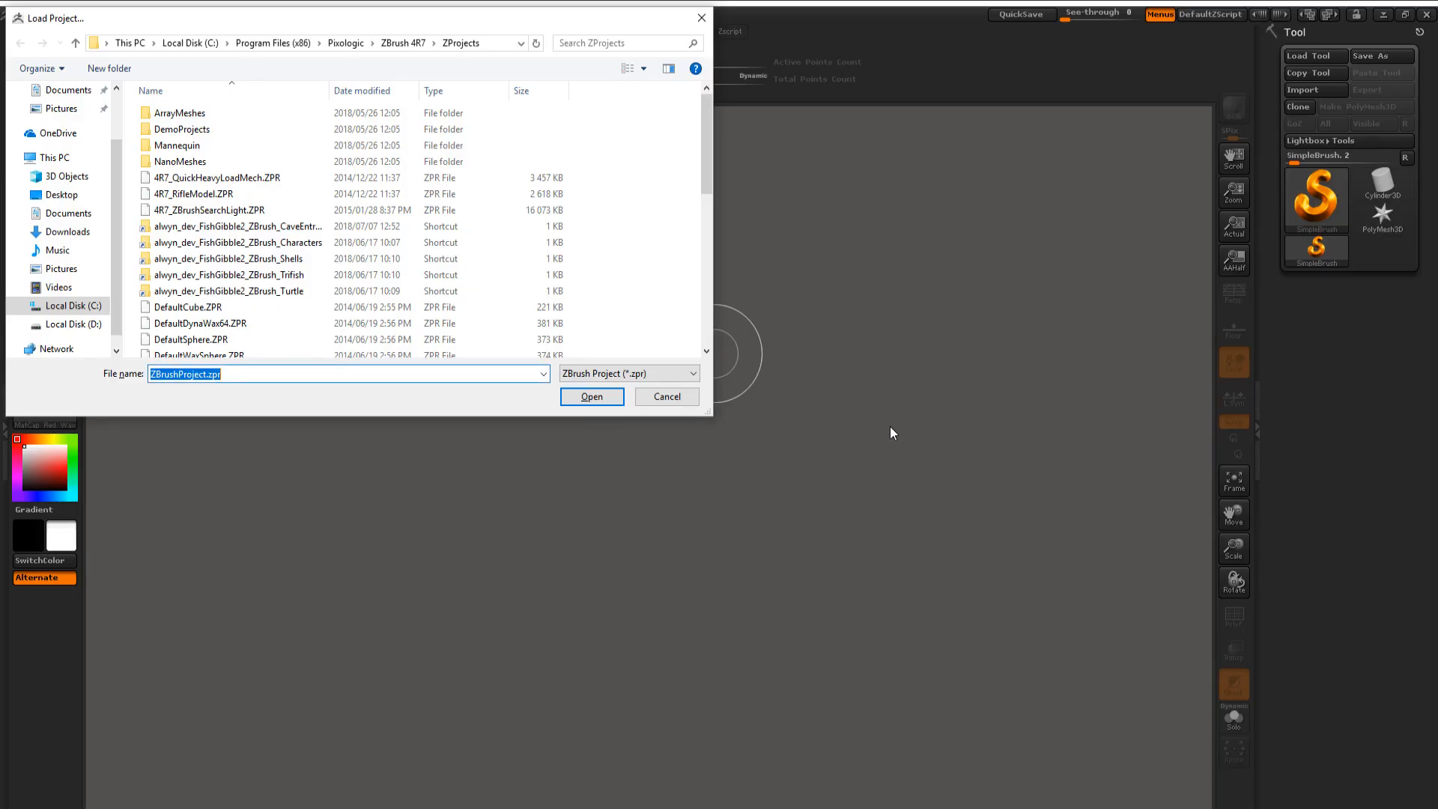
key(ctrl+v)
key(Return)
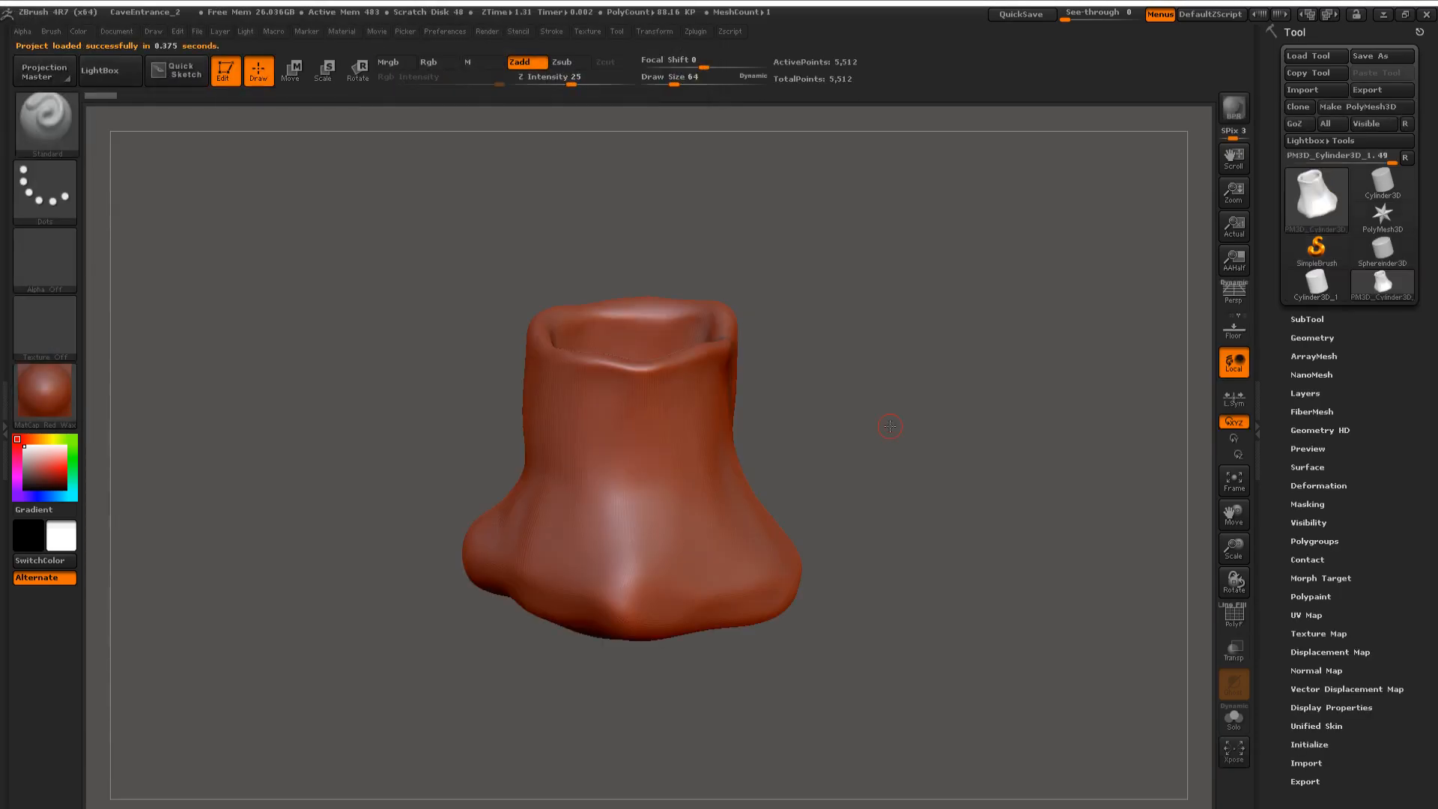
mouse_move(879, 426)
mouse_down()
mouse_move(851, 346)
mouse_move(909, 328)
mouse_move(868, 393)
mouse_move(937, 481)
mouse_move(923, 522)
mouse_up()
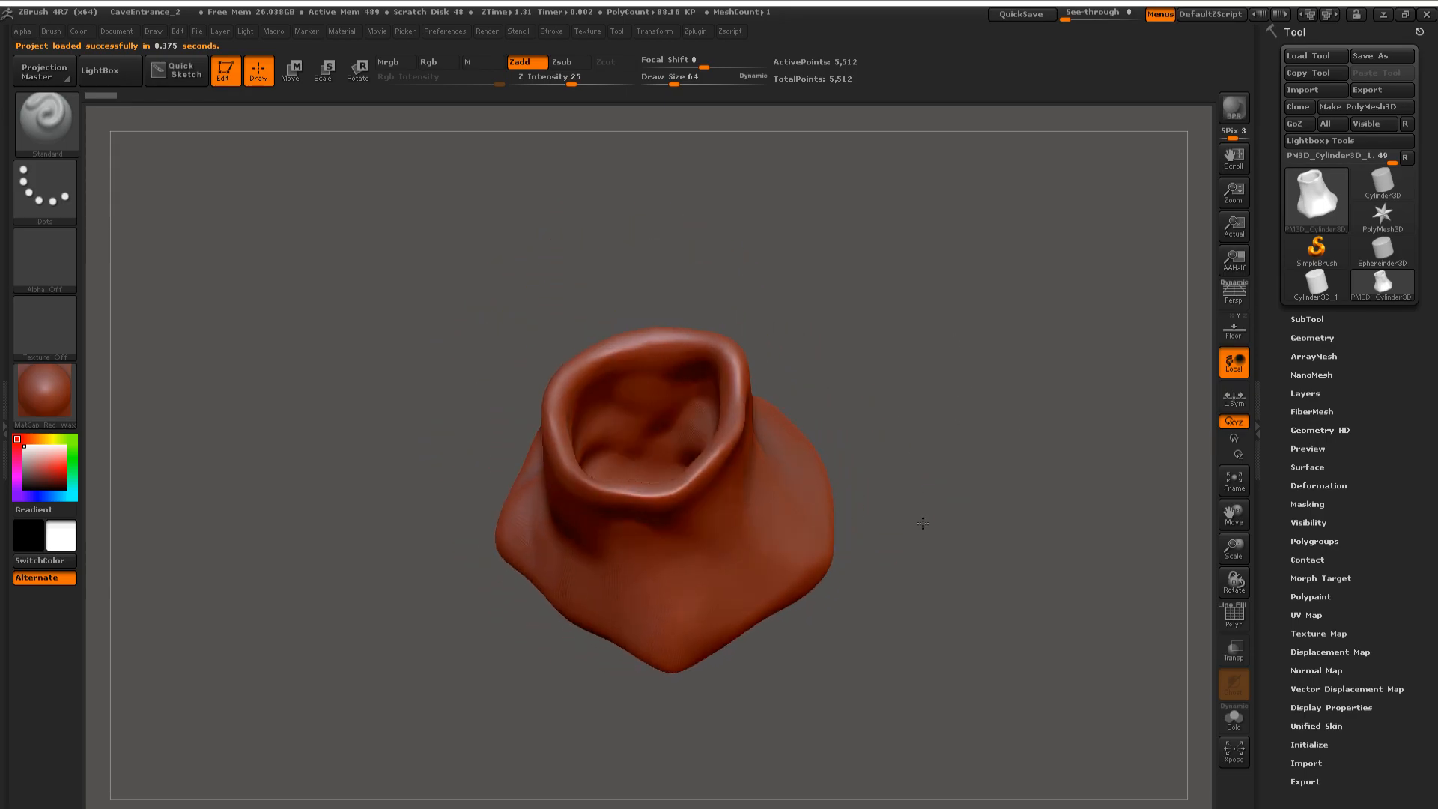
mouse_move(896, 469)
mouse_down()
mouse_move(932, 417)
mouse_move(942, 478)
mouse_move(924, 466)
mouse_up()
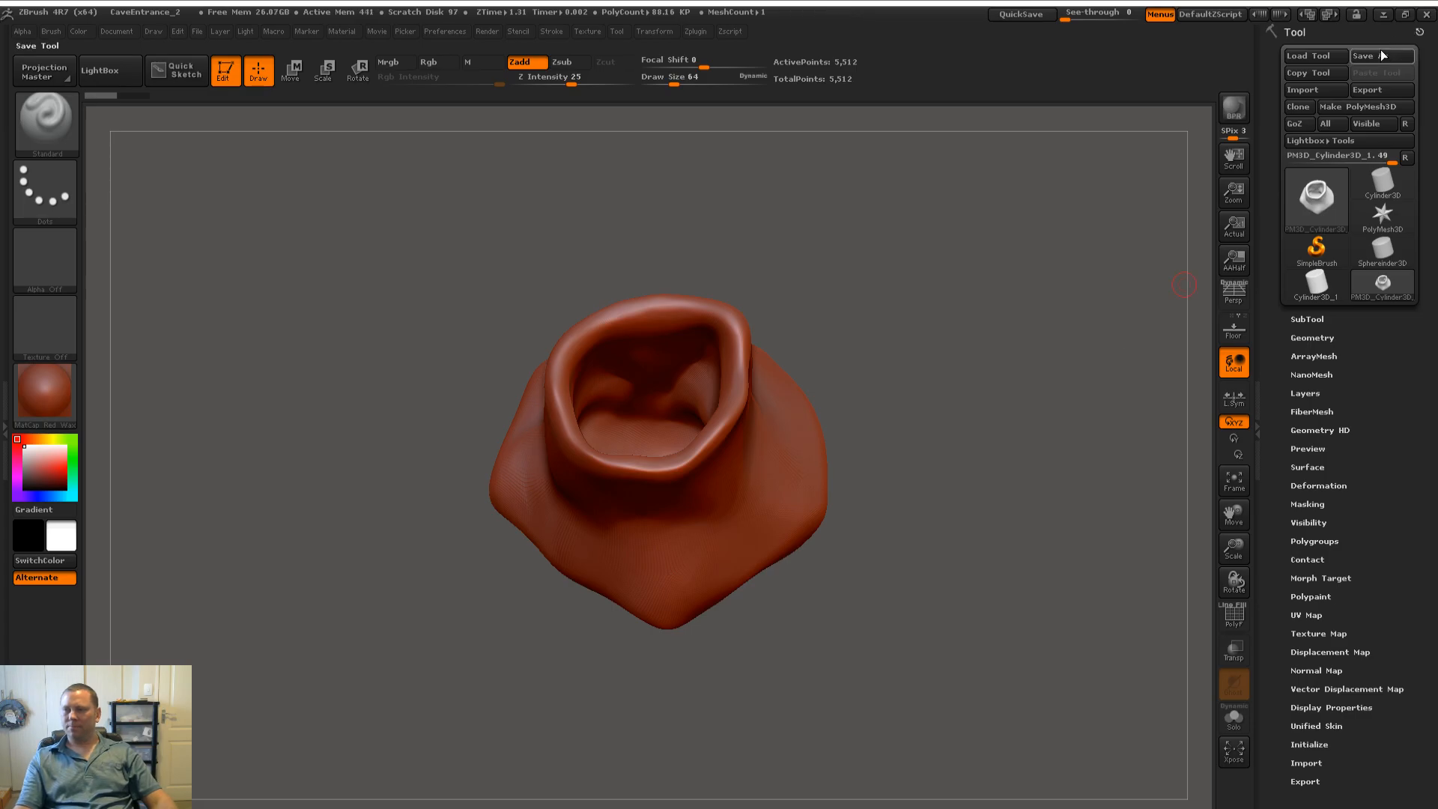
Switch to Maya, turn on ambient occlusion, and inspect the cave entrance in untextured shading and with its texture
key(alt+Tab)
mouse_move(635, 390)
alt+mouse_down()
mouse_move(916, 482)
mouse_move(703, 392)
mouse_move(757, 446)
mouse_move(982, 395)
mouse_move(861, 412)
mouse_move(797, 432)
mouse_move(1053, 393)
mouse_move(816, 446)
mouse_move(623, 430)
mouse_move(724, 461)
mouse_move(805, 333)
mouse_move(745, 427)
mouse_move(721, 420)
mouse_move(760, 403)
mouse_move(686, 447)
alt+mouse_up()
key(5)
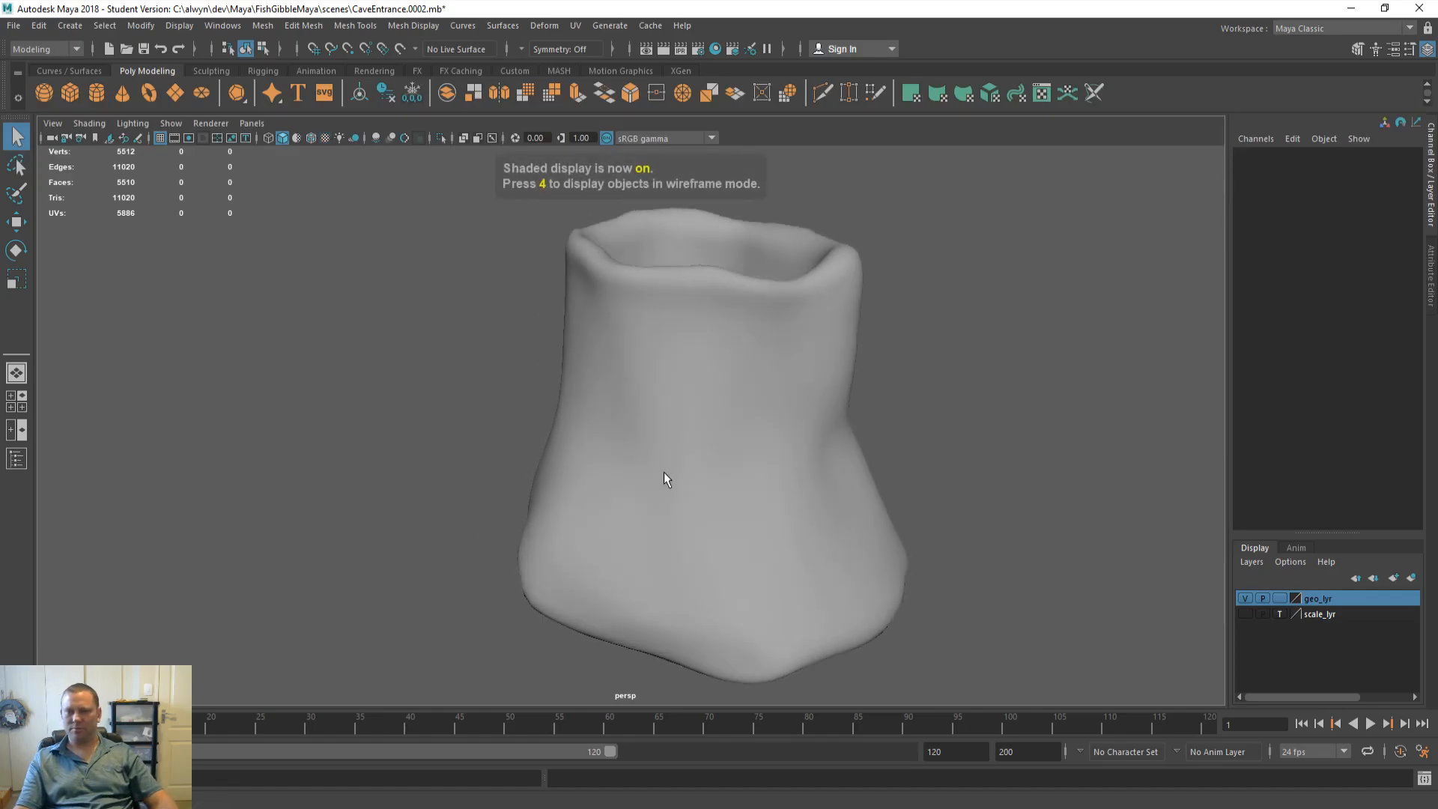
click(376, 138)
click(391, 138)
mouse_move(702, 375)
alt+mouse_down()
mouse_move(668, 375)
mouse_move(684, 514)
mouse_move(741, 466)
mouse_move(712, 479)
mouse_move(674, 450)
mouse_move(732, 509)
mouse_move(740, 487)
alt+mouse_up()
key(6)
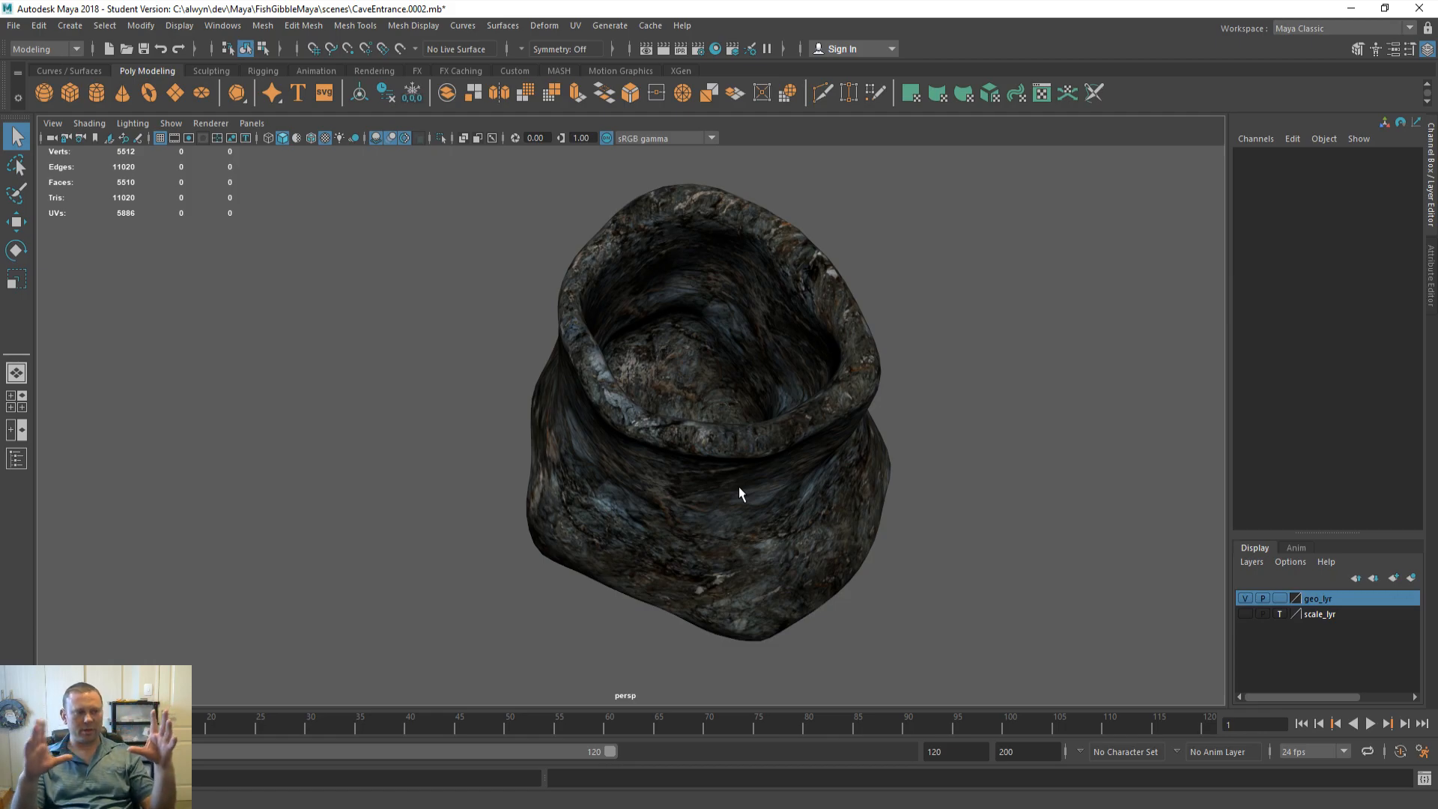
alt+drag(789, 444, 676, 371)
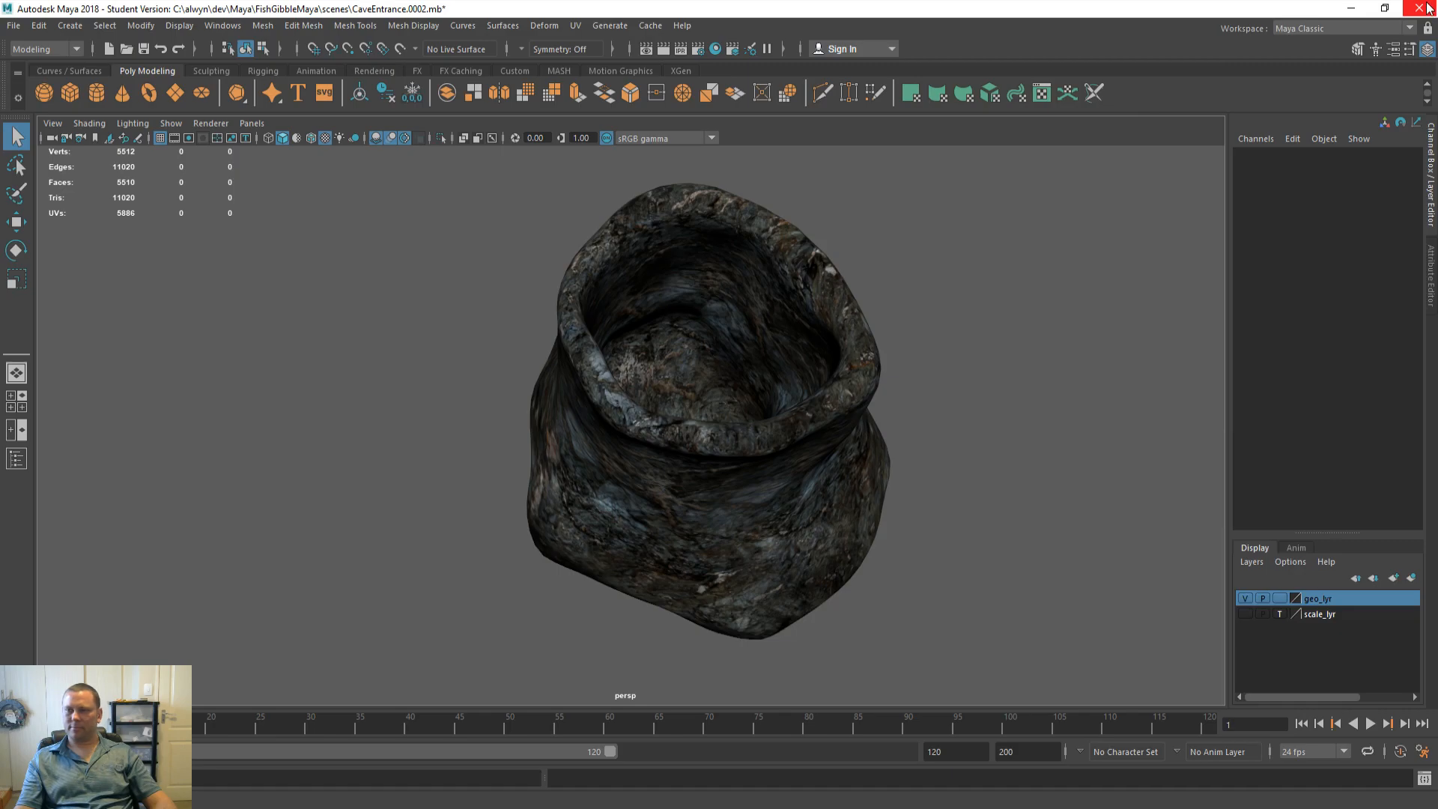
Open the SunkenShip.0054.mb scene in Maya, continuing past the student version notice
key(ctrl+o)
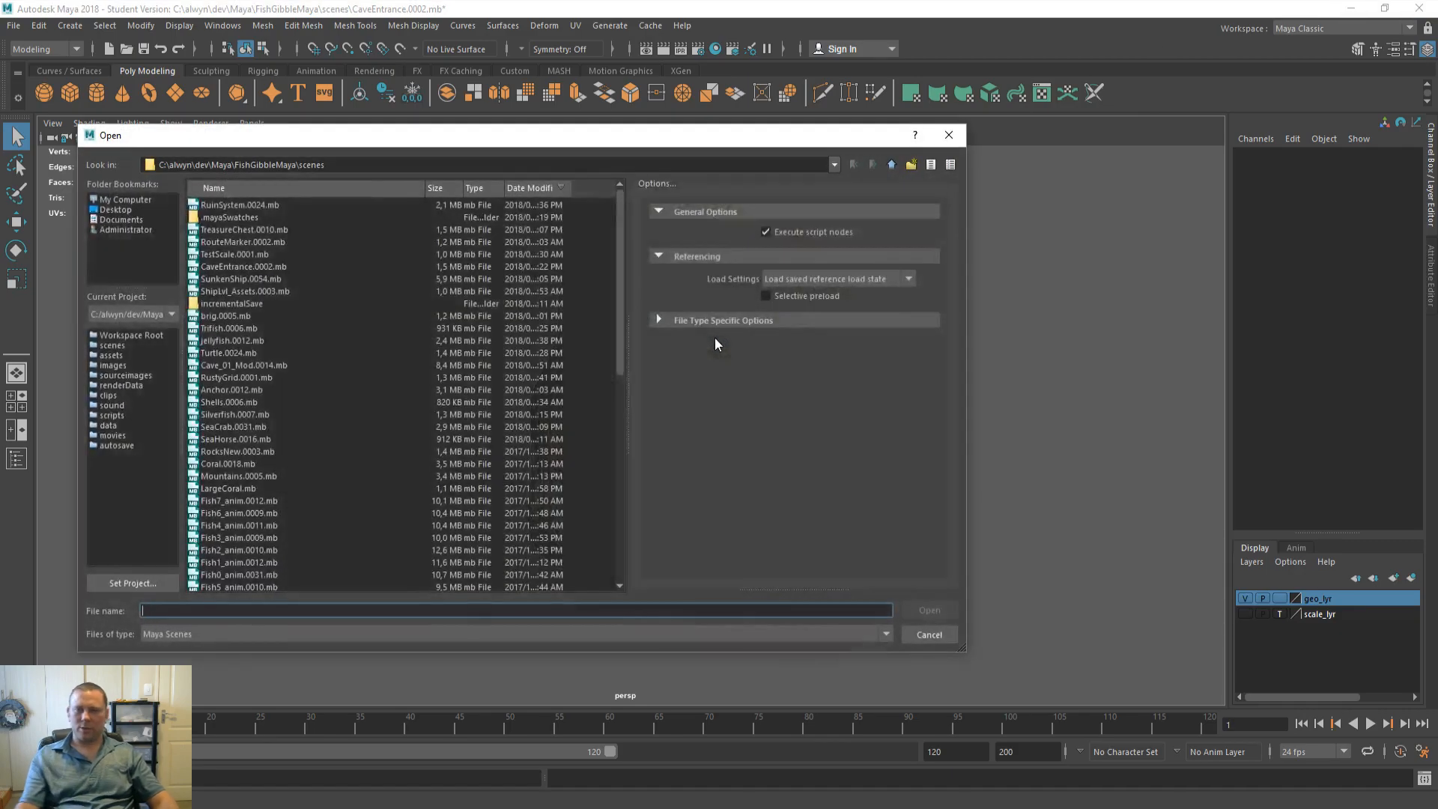
double_click(241, 277)
click(713, 416)
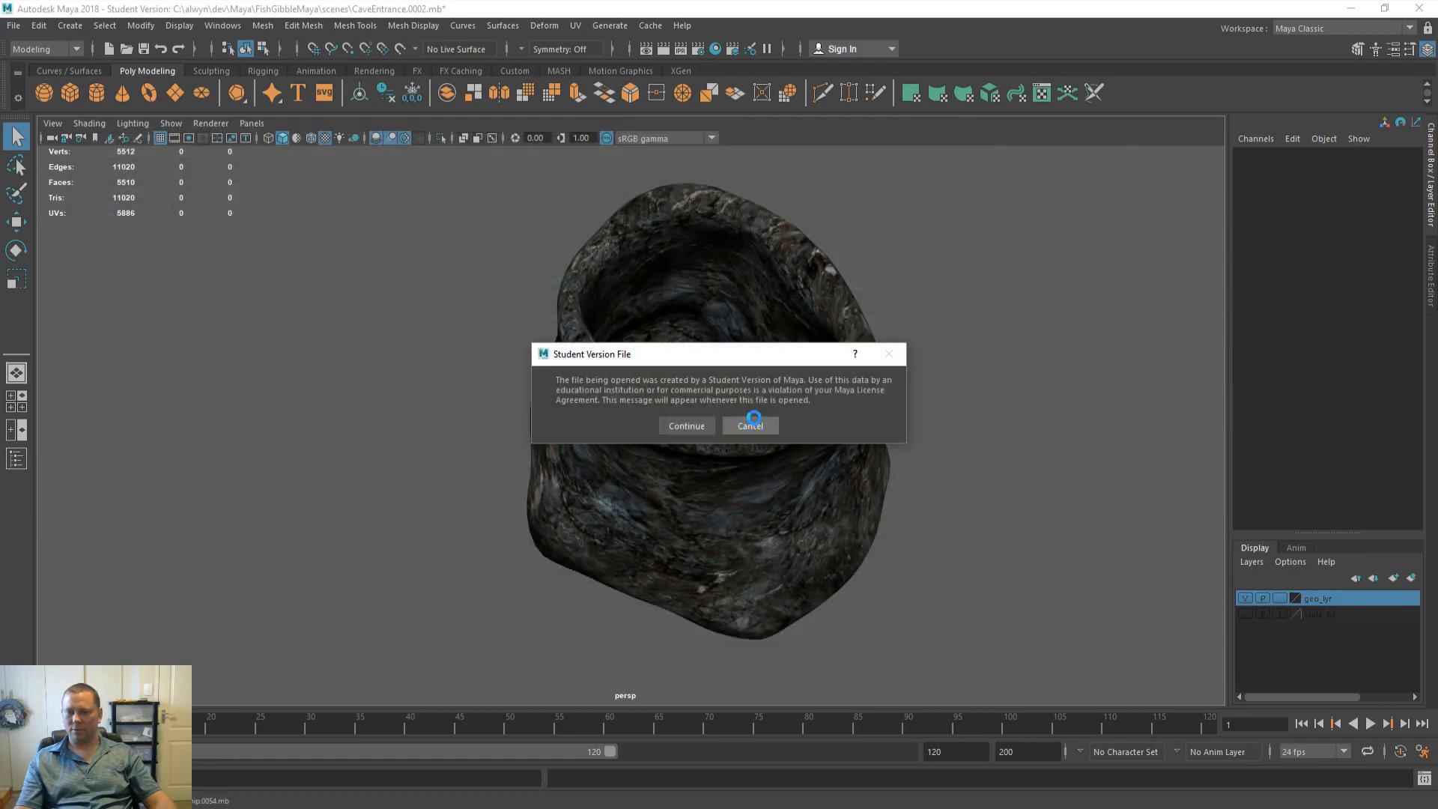
click(680, 422)
Switch to ZBrush and close it without saving the project changes
click(929, 807)
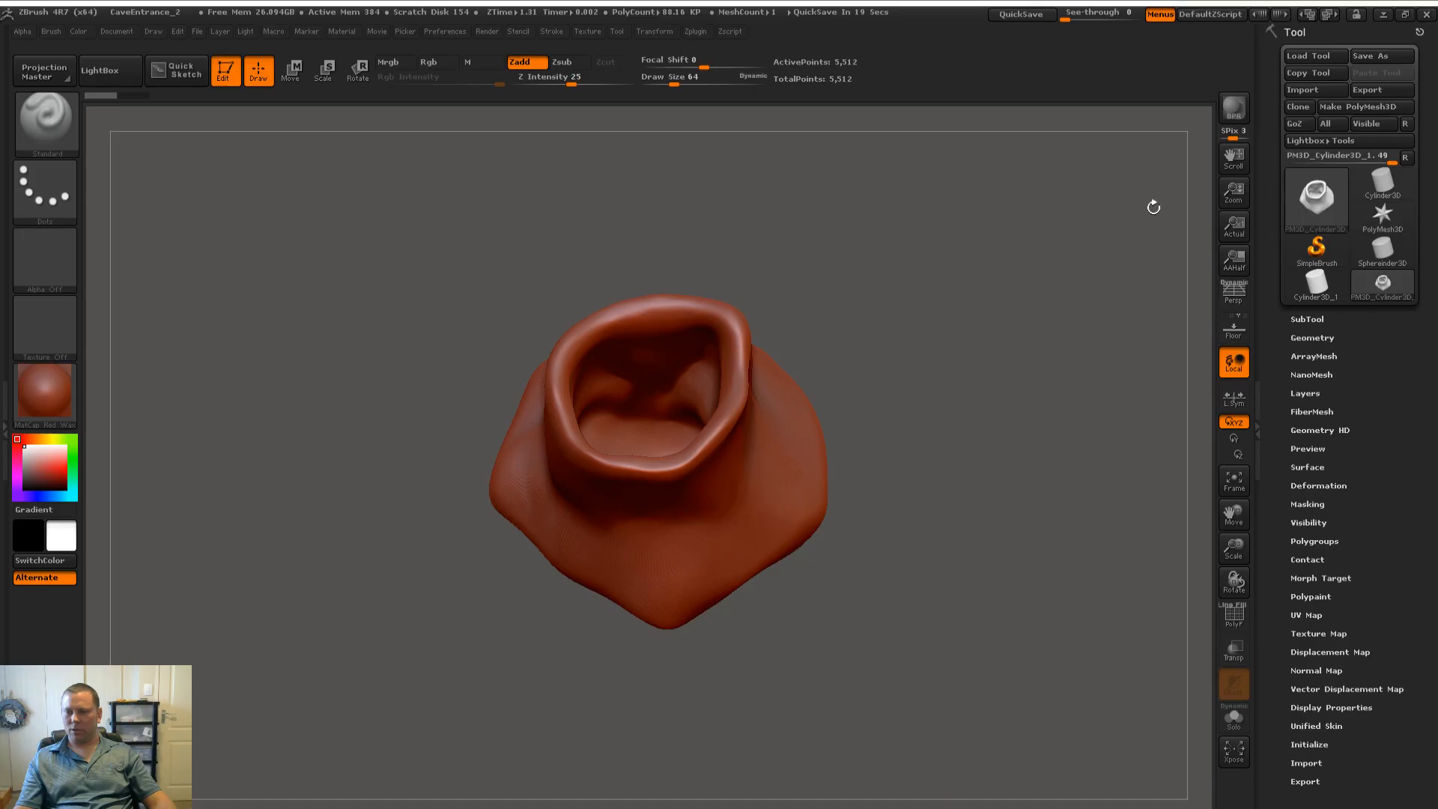
click(1427, 13)
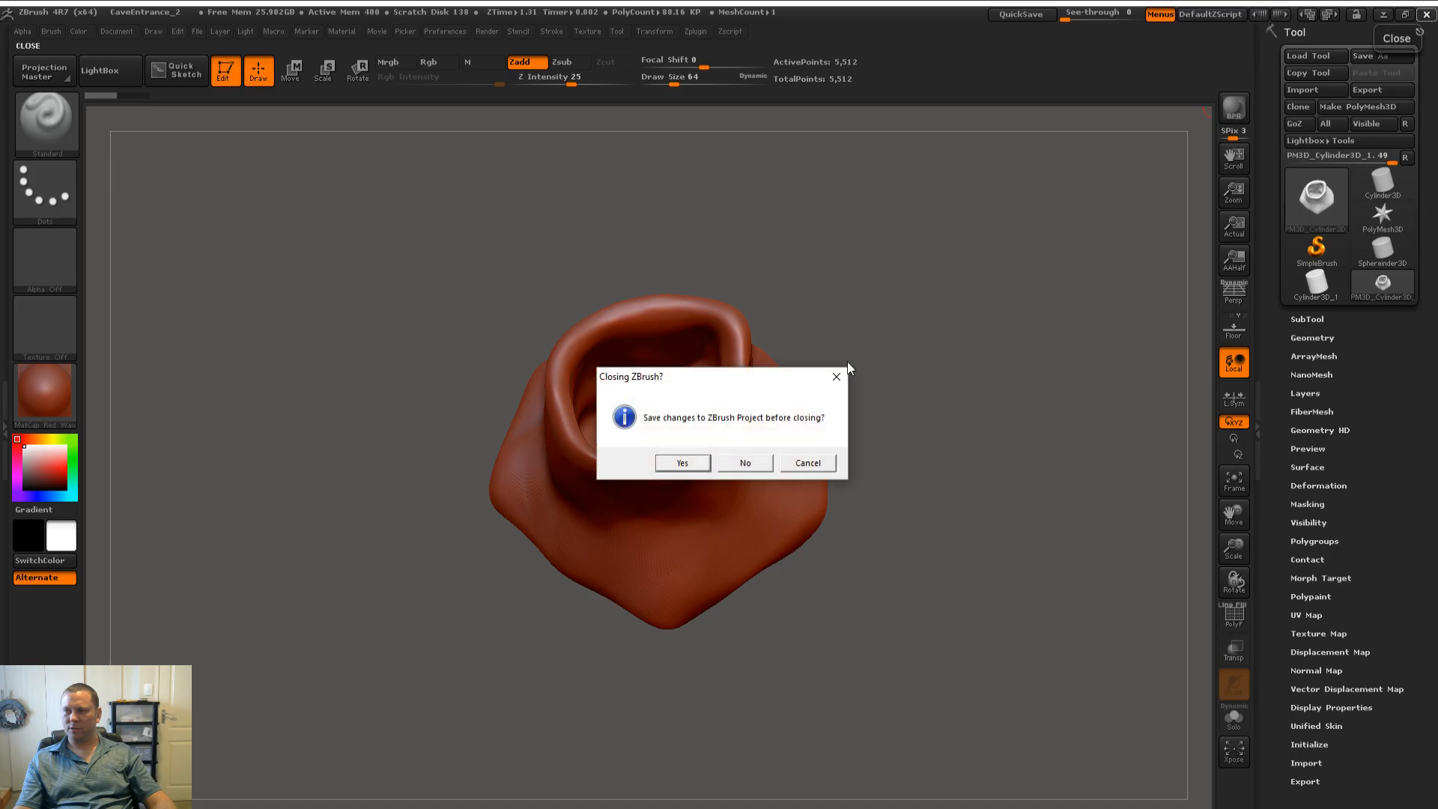
click(742, 463)
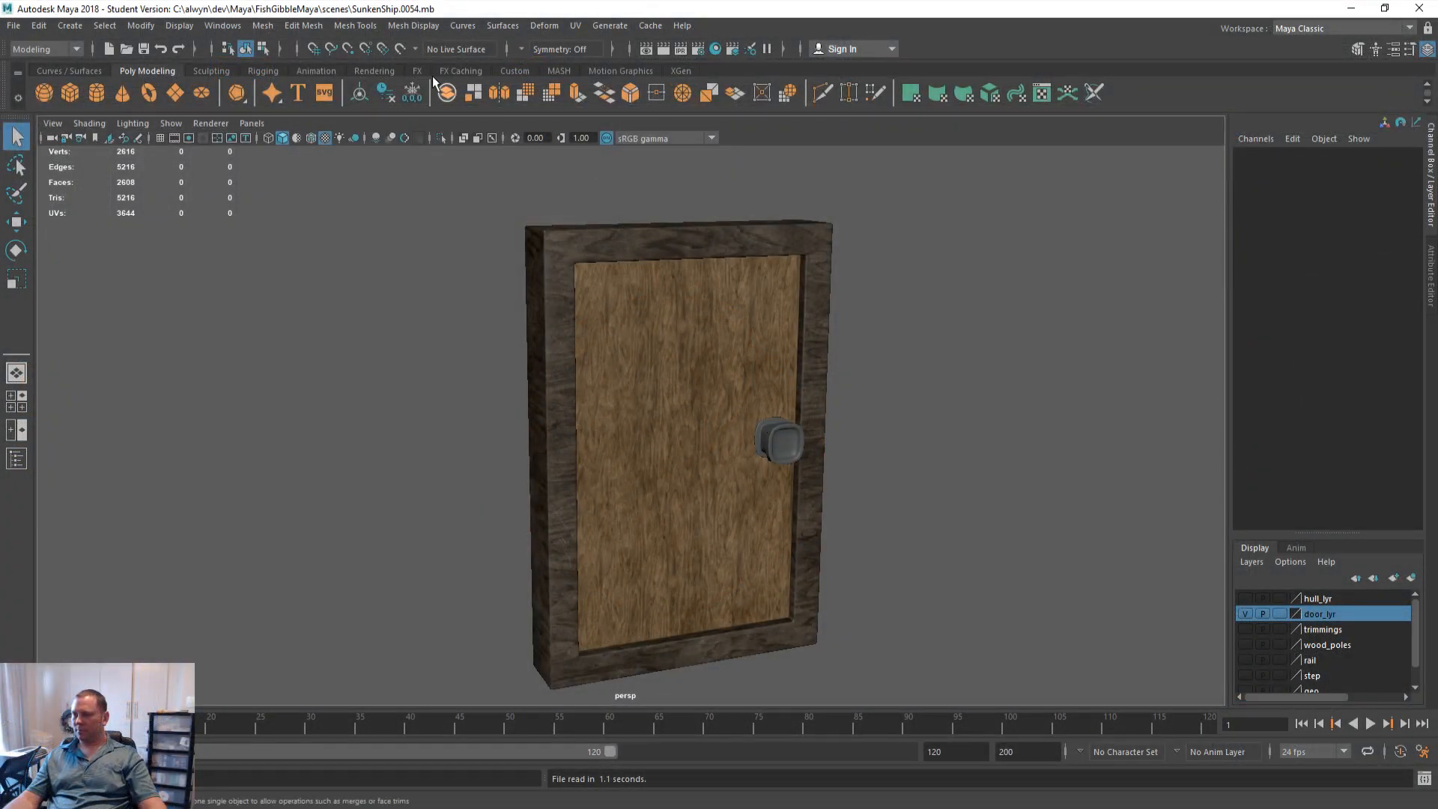
In Maya, turn on ambient occlusion, hide door_lyr, and show the geo layer to view the whole ship hull
click(377, 139)
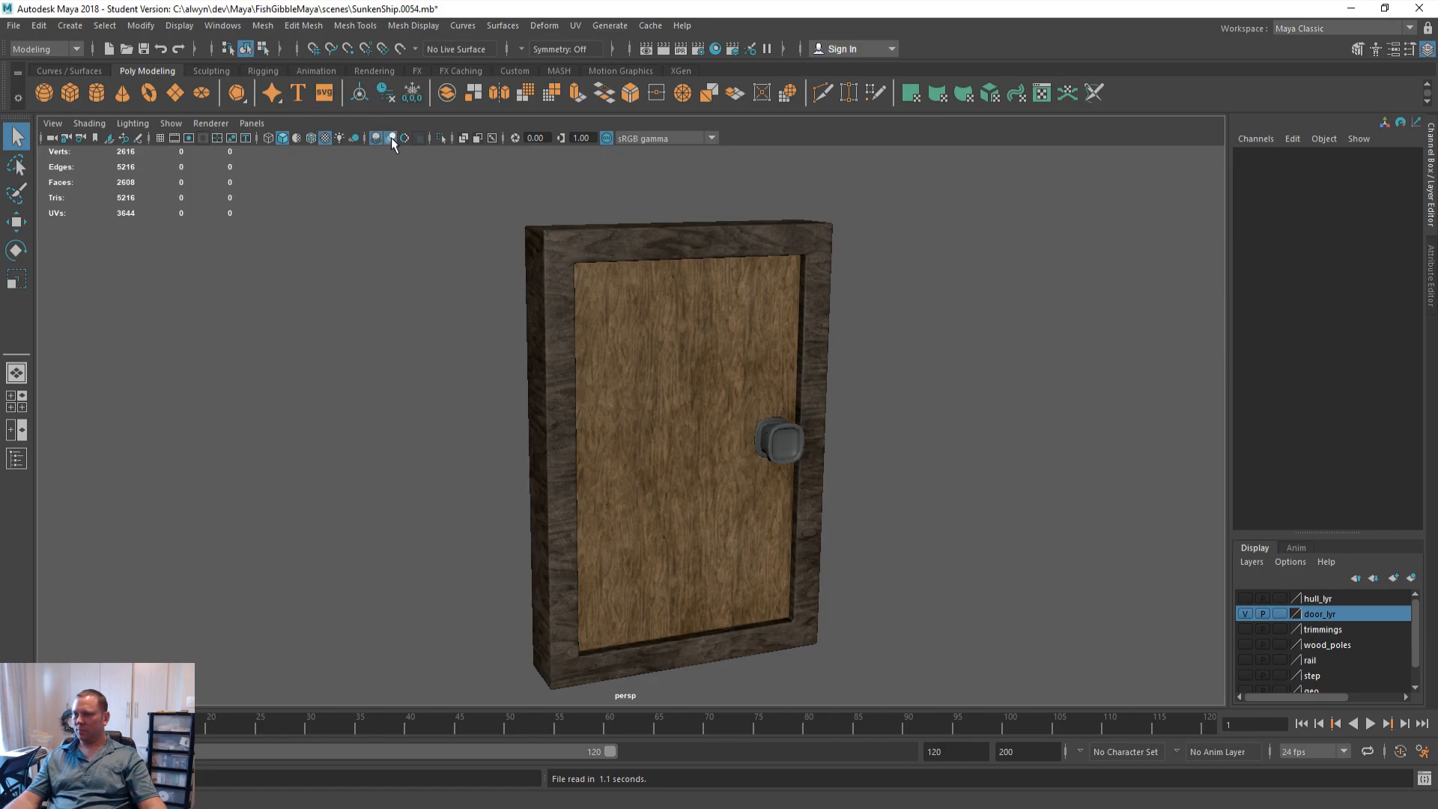
click(1246, 614)
scroll(1240, 663, down, 1)
click(1245, 669)
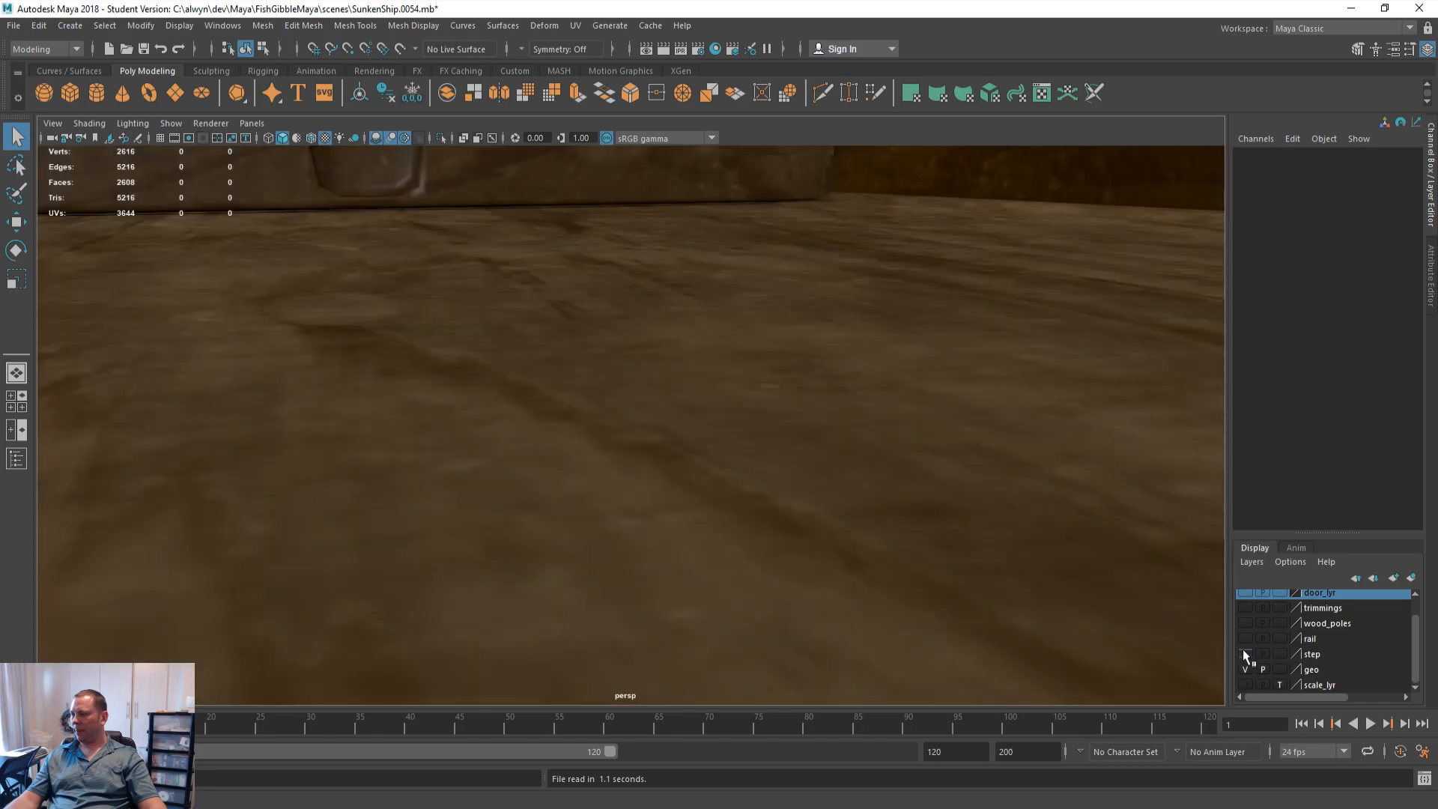
scroll(628, 384, down, 10)
alt+drag(644, 405, 767, 439)
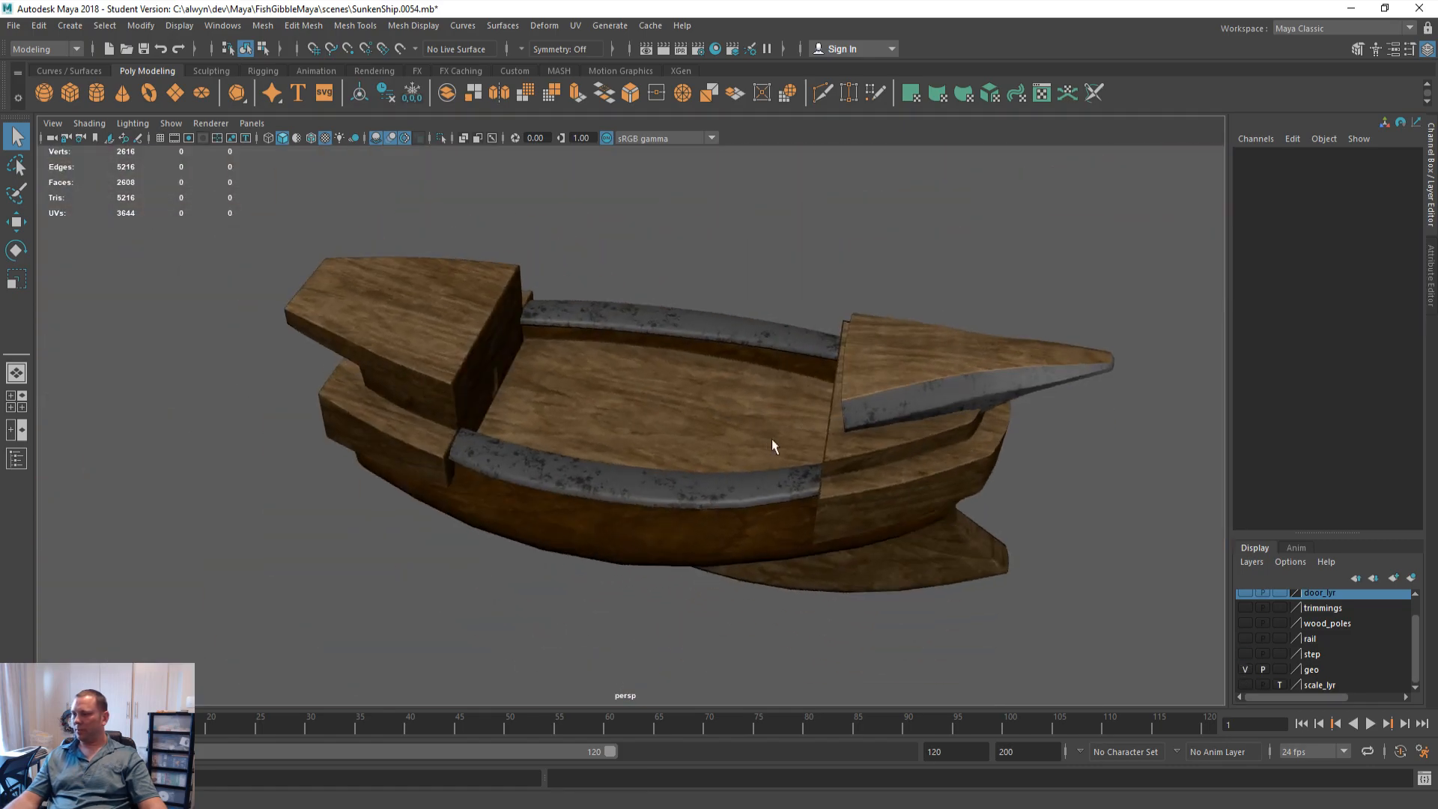
Show the trimmings layer and select the long side rail of the ship for a closer look
scroll(1243, 632, up, 1)
click(1245, 629)
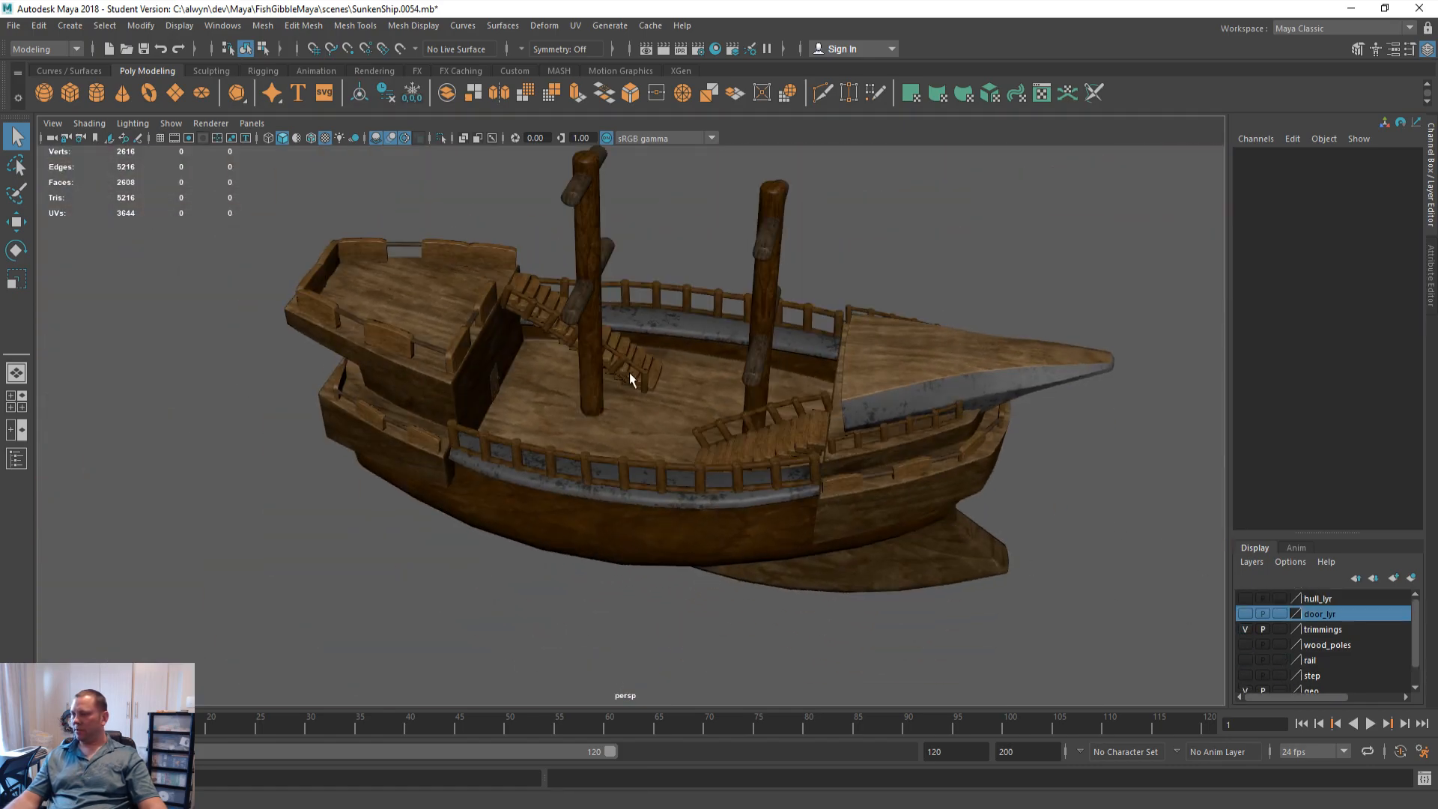
scroll(626, 370, up, 8)
click(738, 251)
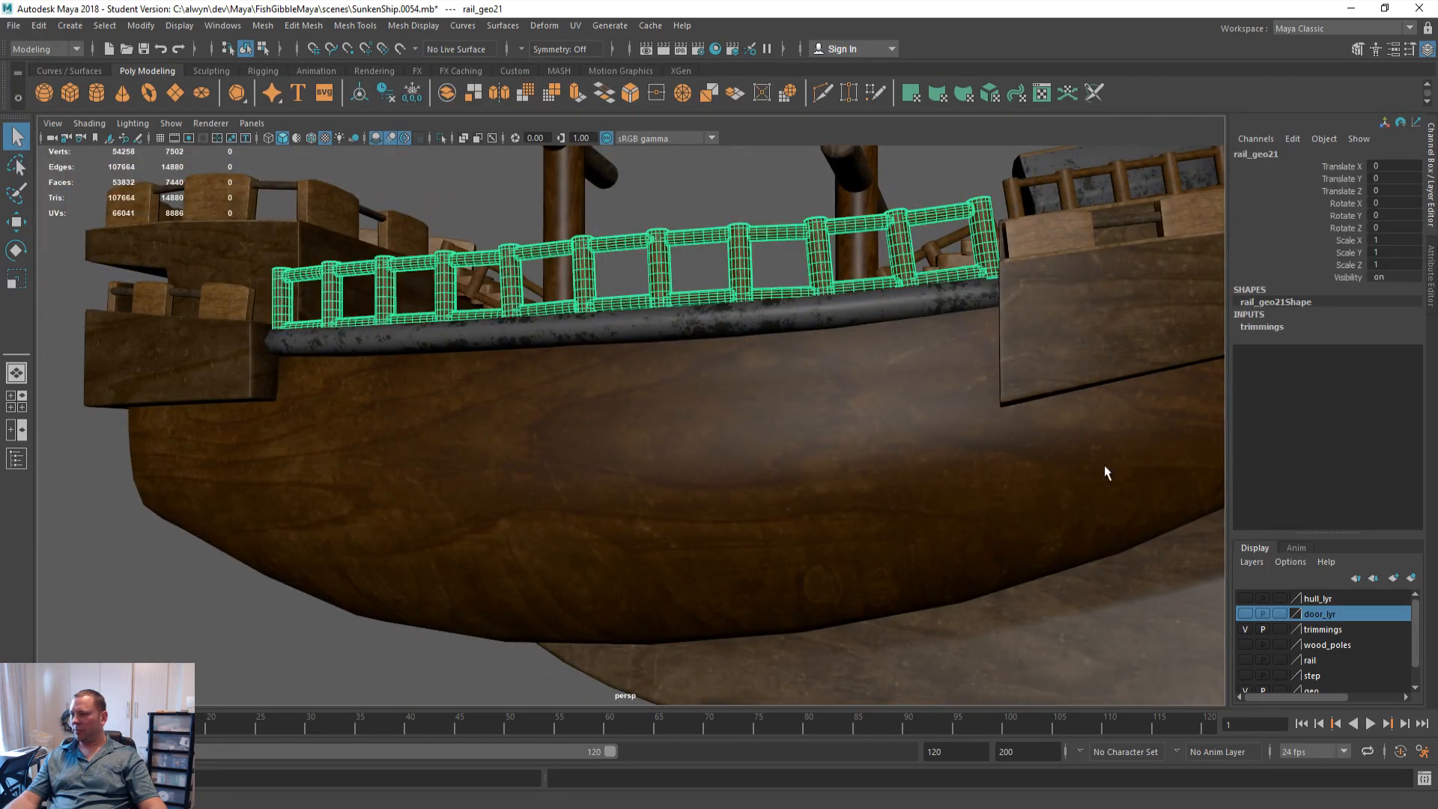
Hide the trimmings and geo layers, show the step layer, and examine the single wooden step up close
click(1245, 629)
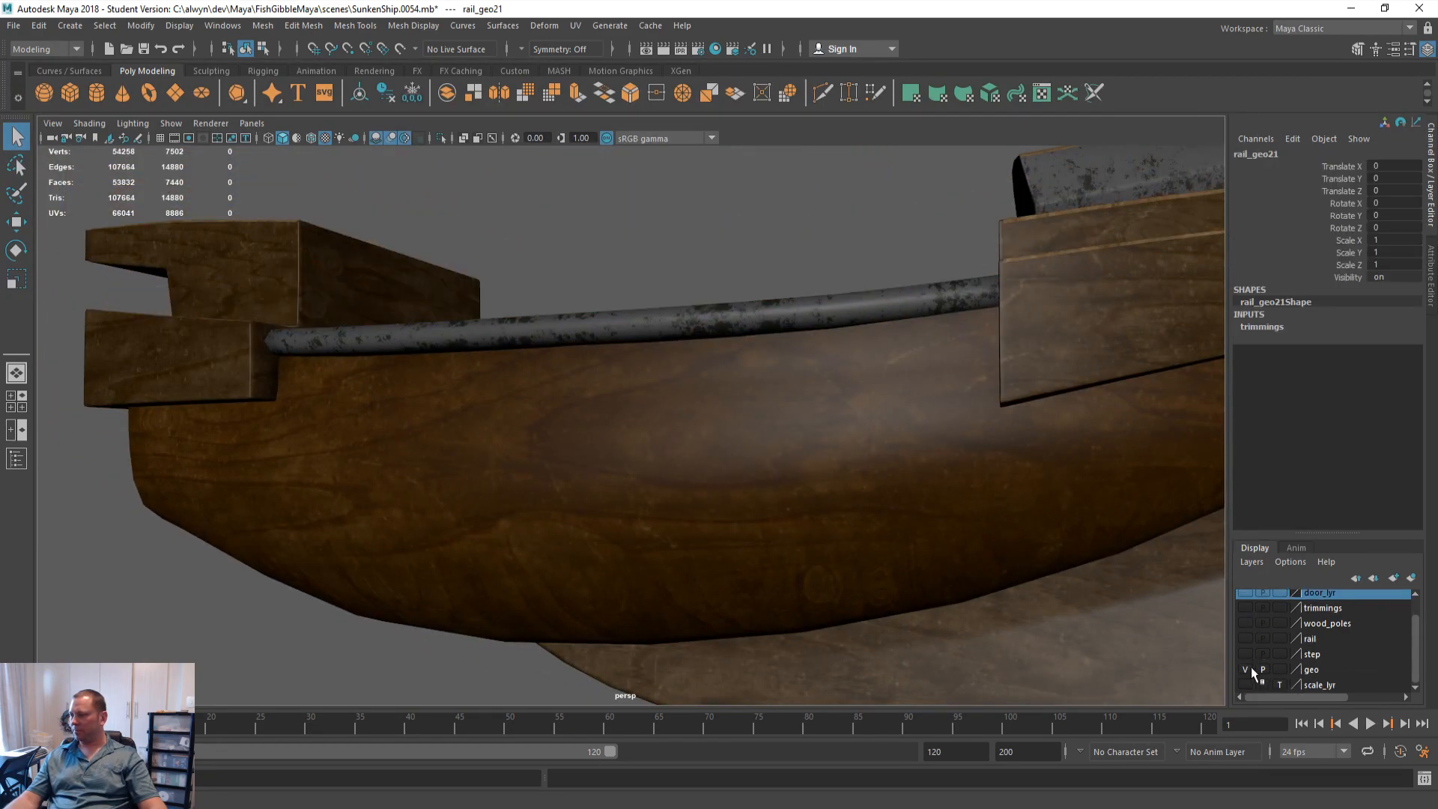
scroll(1245, 659, down, 1)
click(1244, 667)
click(1243, 654)
scroll(637, 396, up, 4)
alt+drag(635, 390, 622, 478)
scroll(626, 475, up, 4)
scroll(705, 475, up, 5)
alt+drag(705, 475, 813, 491)
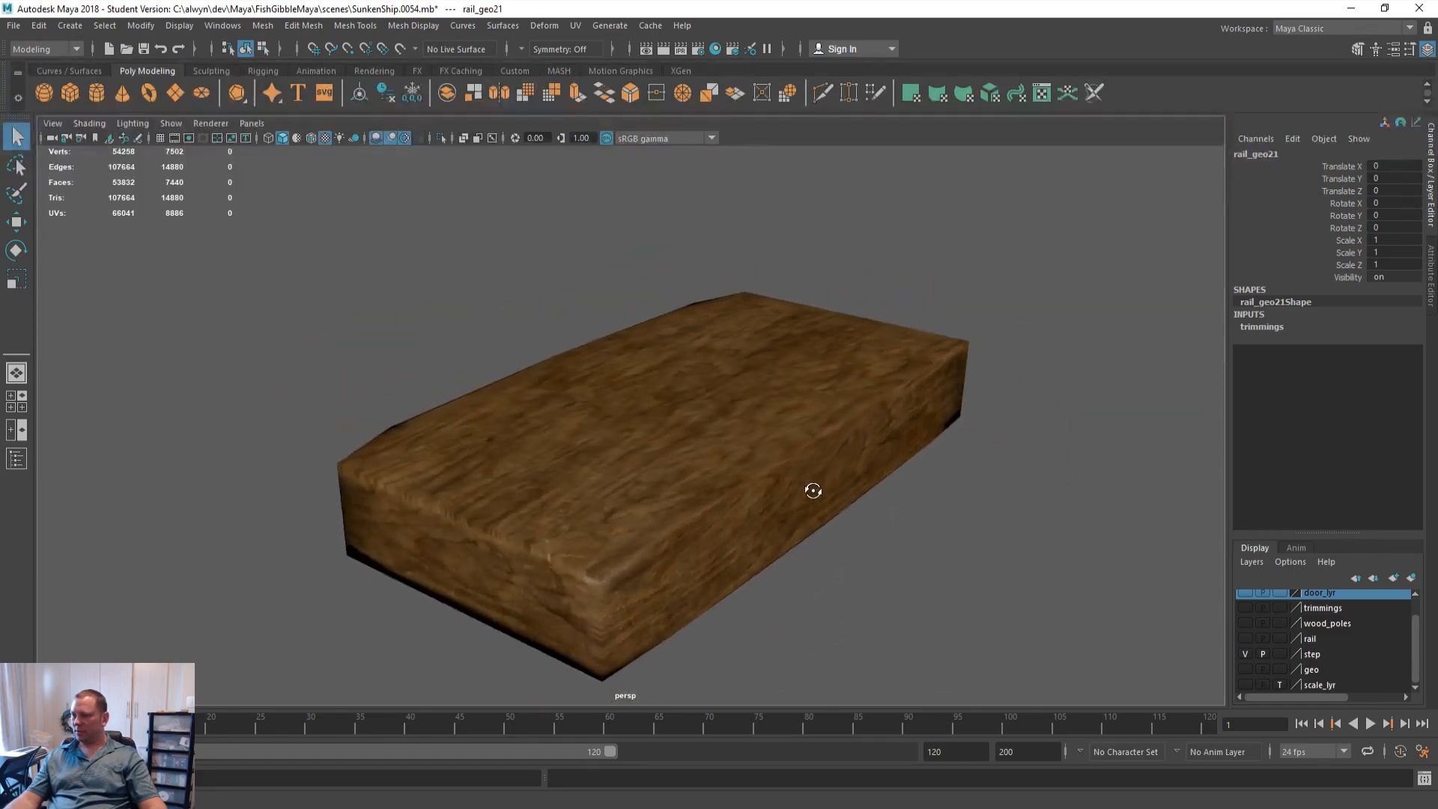
Hide the step layer, show the geo and trimmings layers again, and examine how the stairs and railings are assembled on the ship
click(1244, 654)
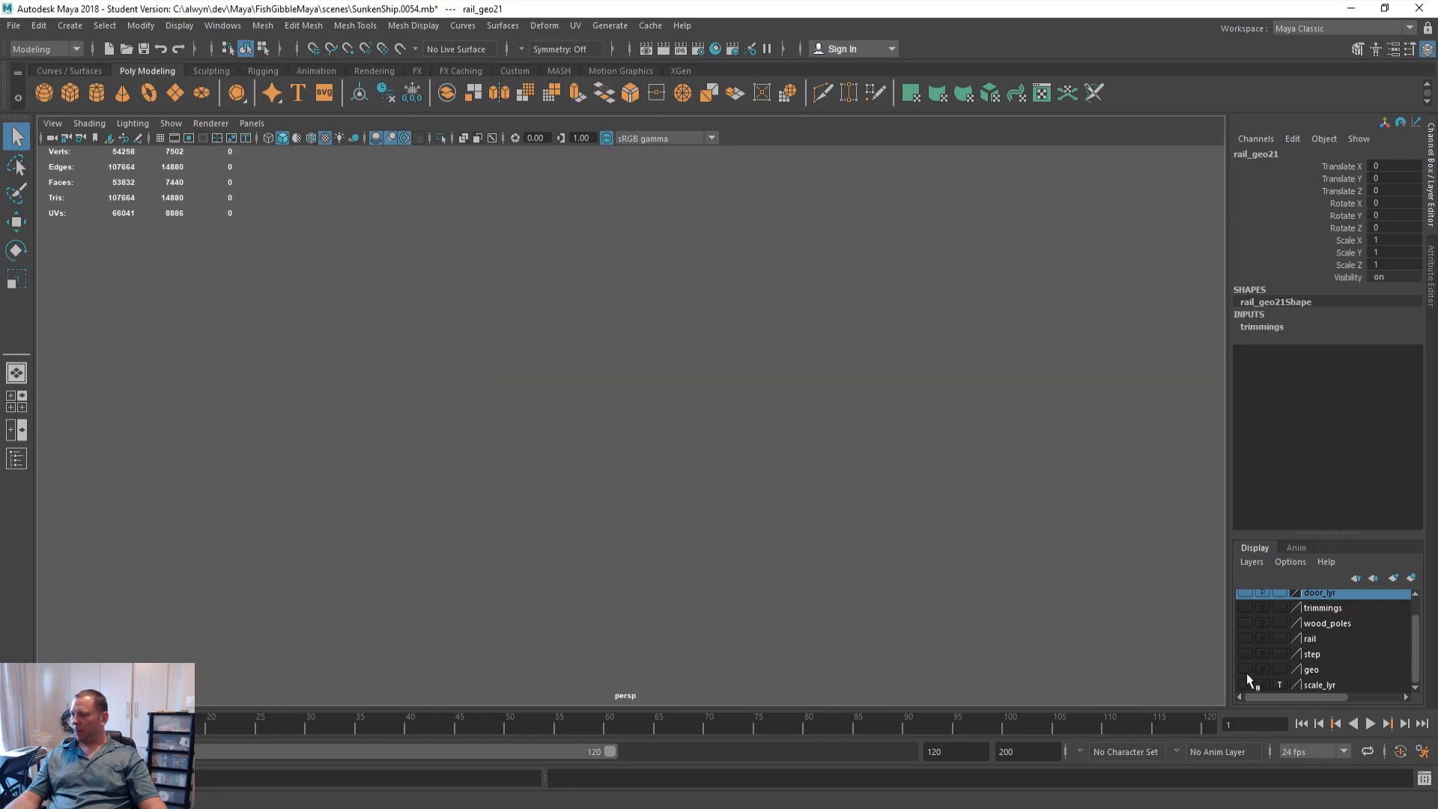
click(1243, 670)
scroll(649, 446, down, 8)
alt+drag(662, 460, 715, 458)
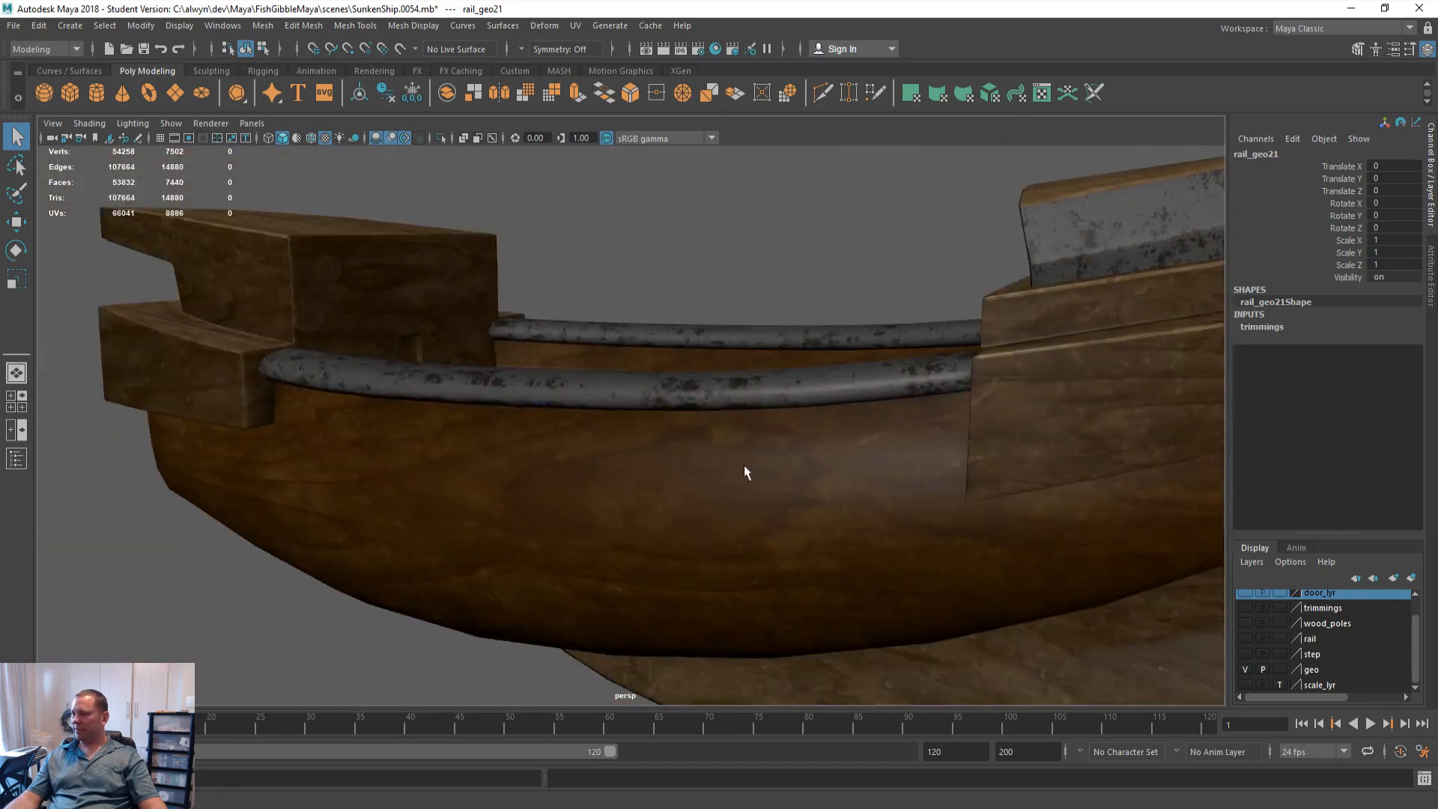
click(1245, 608)
alt+drag(565, 288, 569, 337)
alt+drag(639, 292, 540, 314)
scroll(957, 321, up, 5)
alt+drag(957, 321, 818, 331)
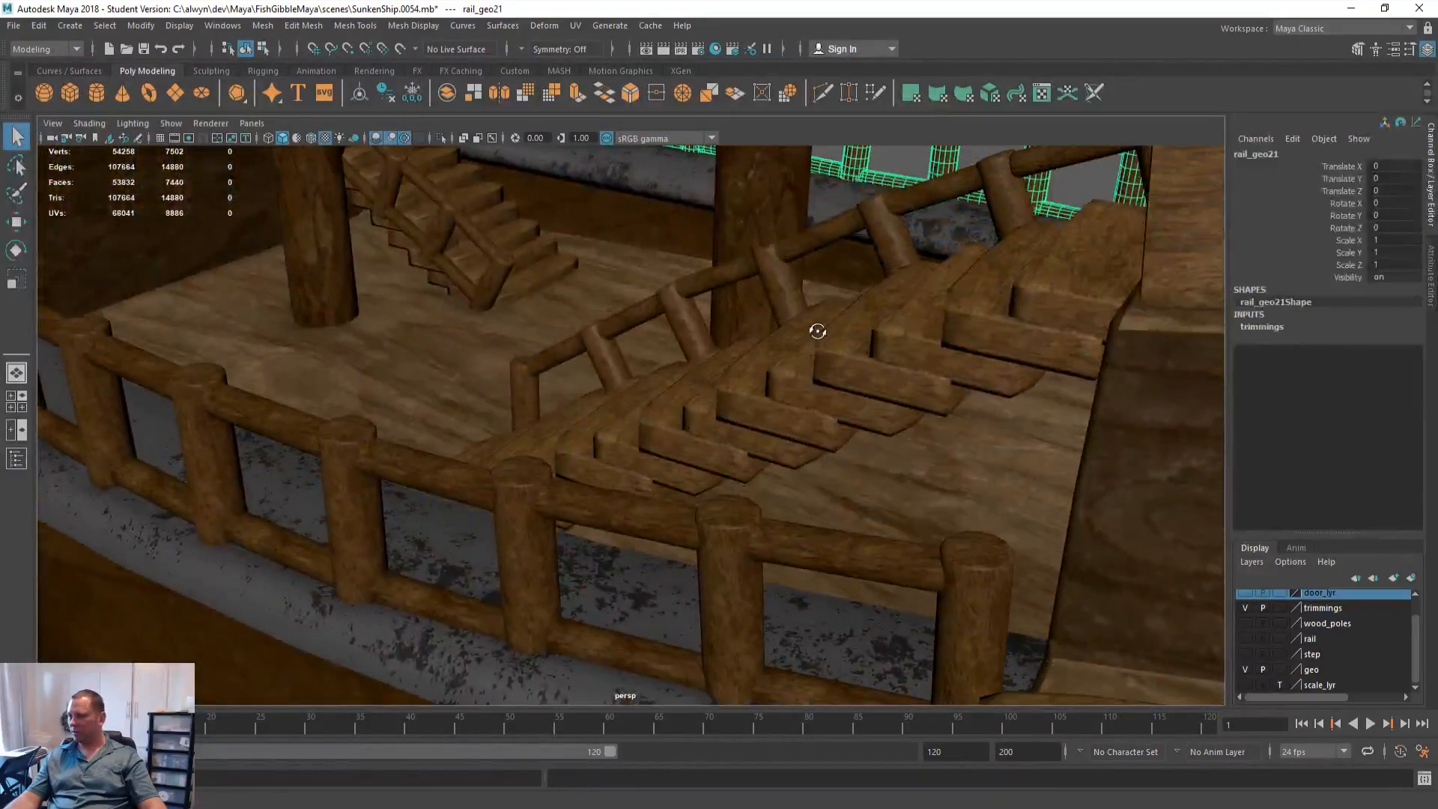
scroll(1007, 292, down, 3)
alt+drag(1008, 292, 490, 367)
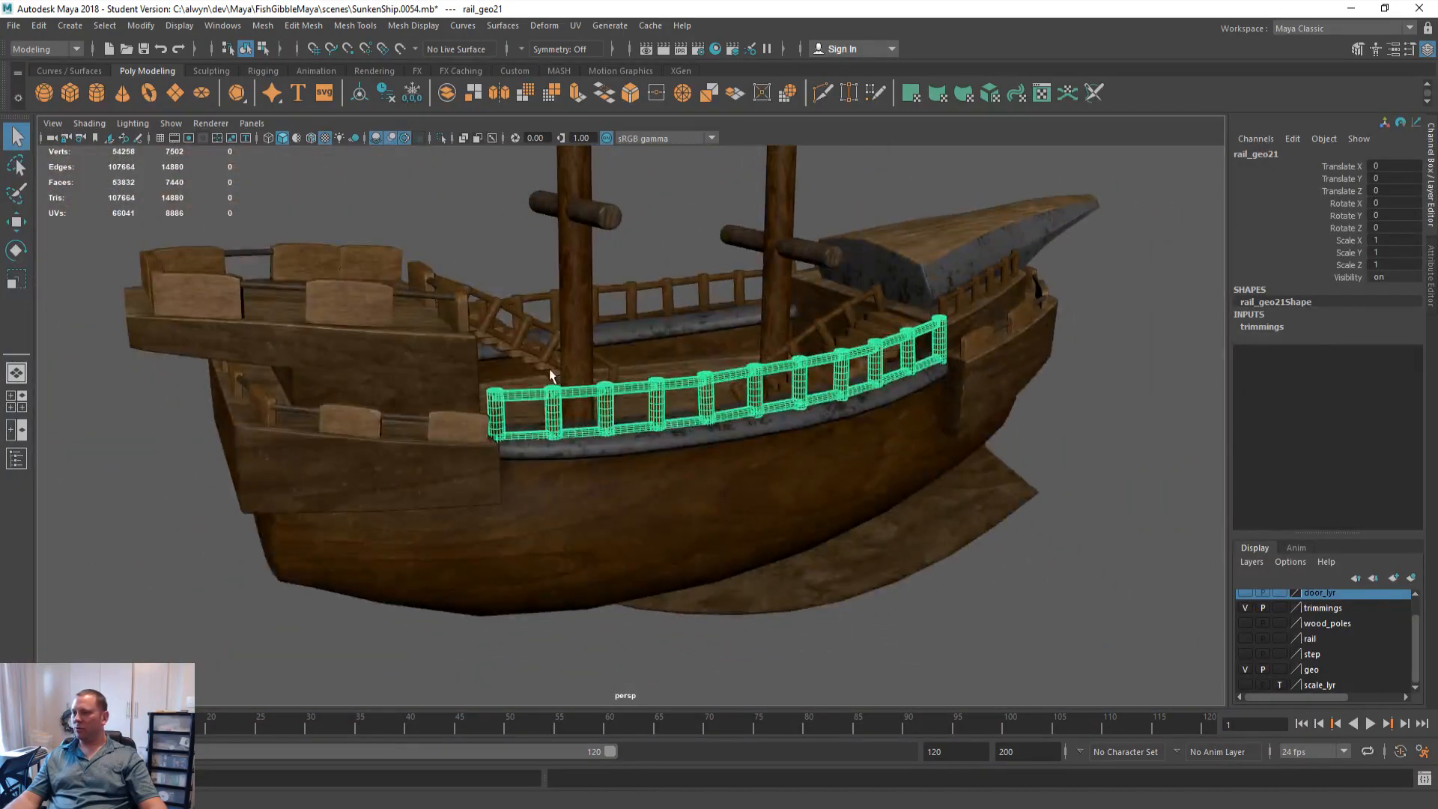
Hide the geo and trimmings layers, show the rail layer, and frame its pieces to inspect them from another angle
click(1245, 669)
click(1246, 608)
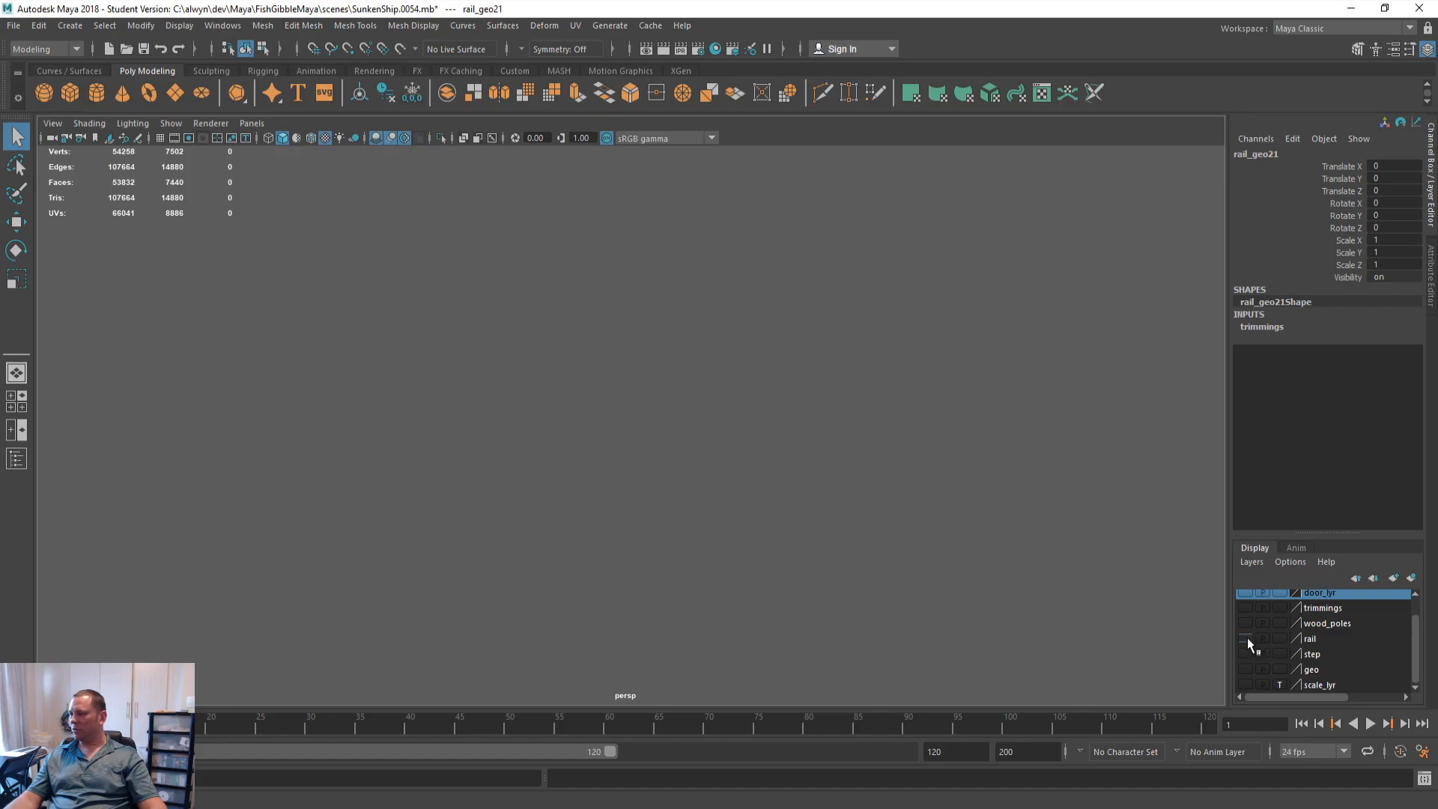
click(1247, 639)
scroll(658, 423, up, 4)
drag(534, 253, 821, 443)
key(f)
click(919, 469)
alt+drag(919, 469, 510, 512)
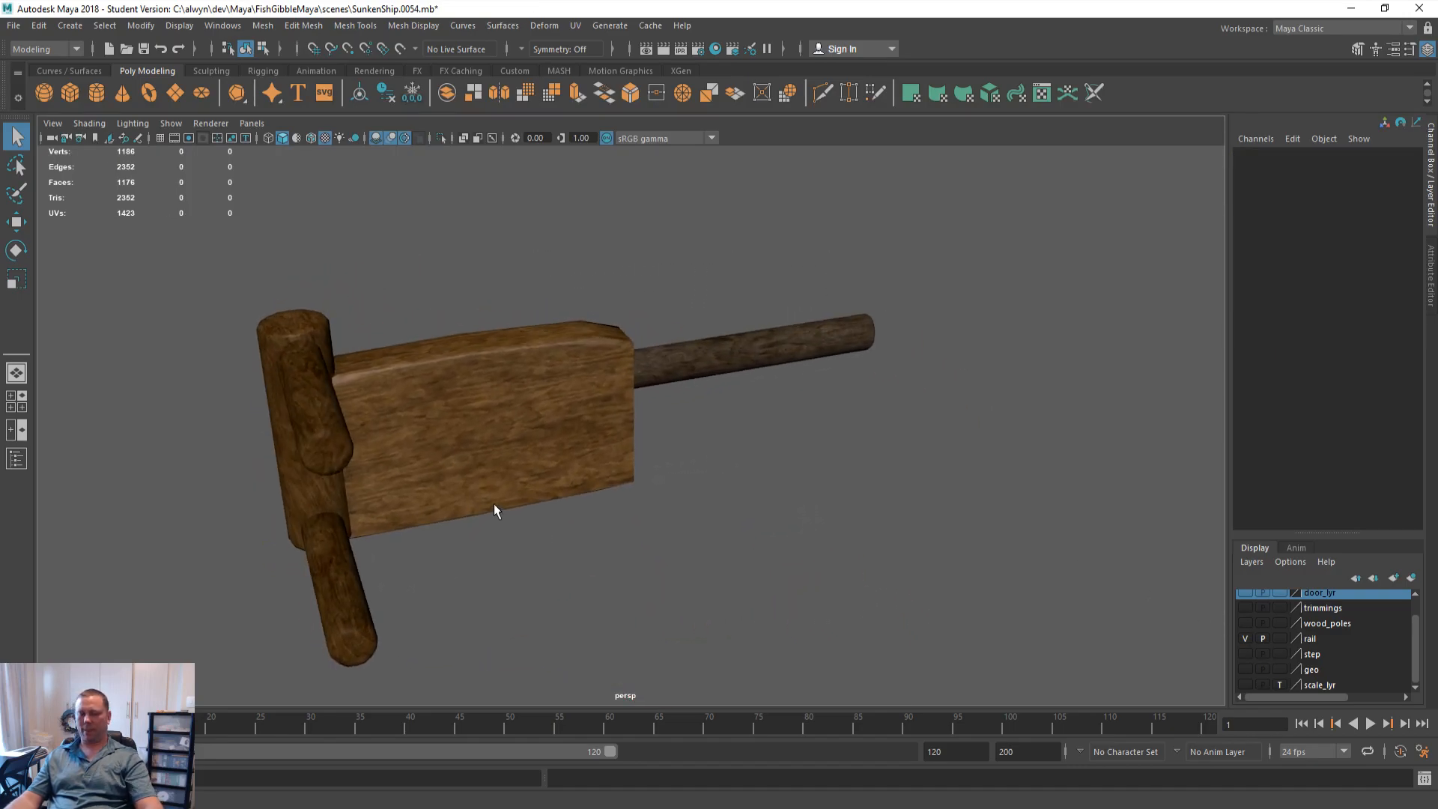
Examine the rail pieces in untextured shading from another angle, turning the wireframe overlay on and off
key(5)
key(f)
mouse_move(708, 510)
alt+mouse_down()
mouse_move(674, 456)
mouse_move(676, 472)
alt+mouse_up()
click(310, 138)
mouse_move(570, 405)
alt+mouse_down()
mouse_move(584, 437)
mouse_move(866, 401)
mouse_move(564, 410)
alt+mouse_up()
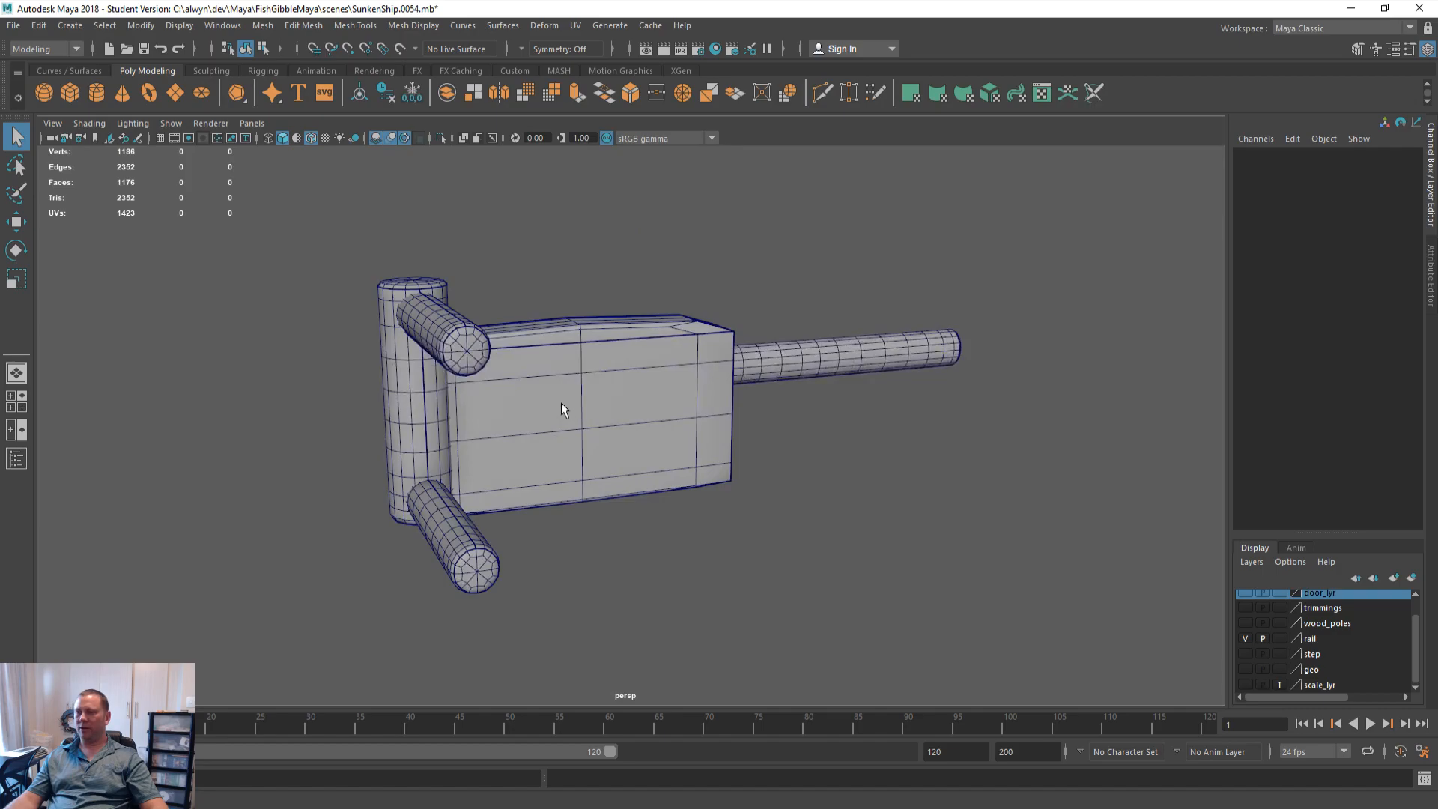
click(311, 139)
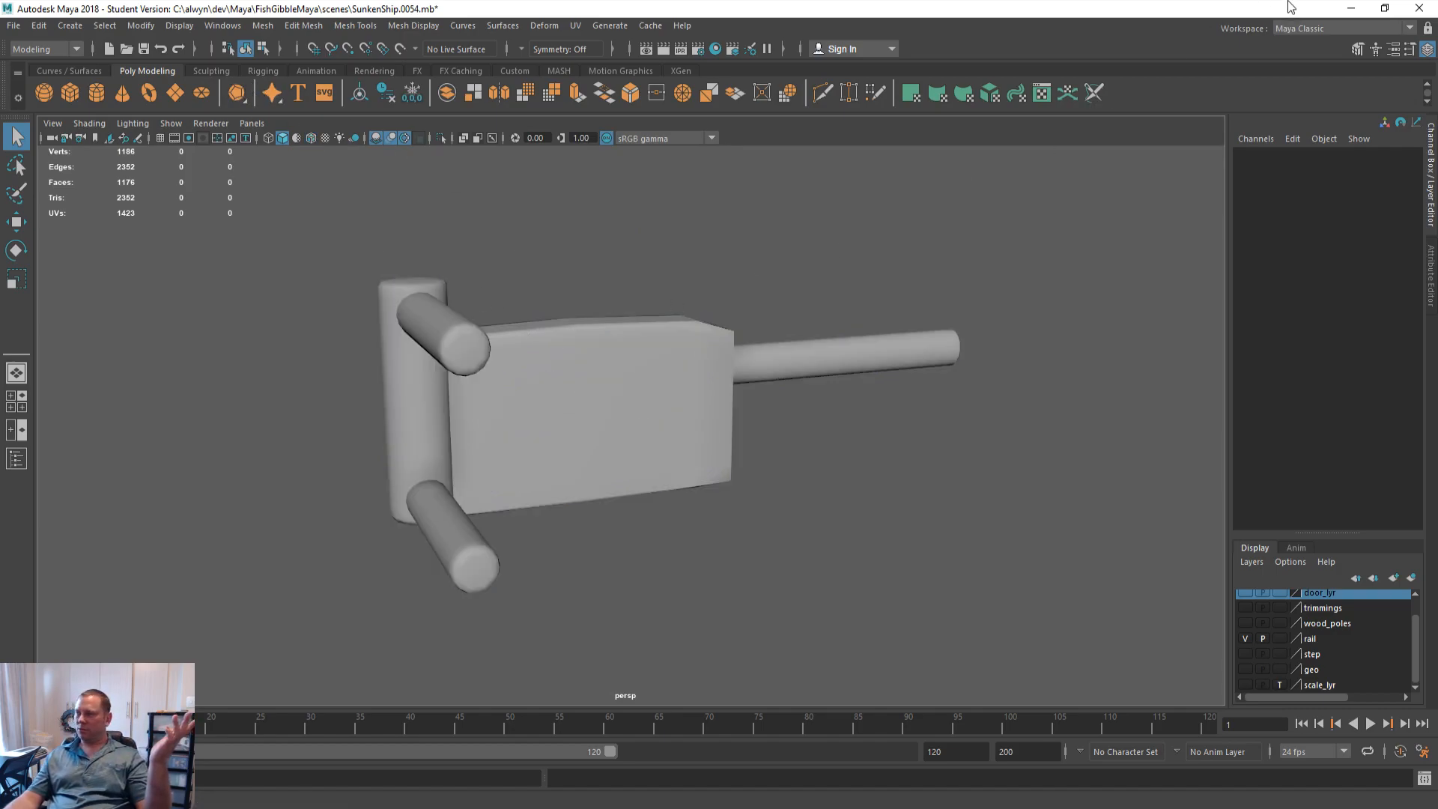
Close Maya and open FishGibbleUE4.uproject from the FishGibbleUE4 4.15 folder inside Unreal Projects
click(1432, 7)
click(714, 410)
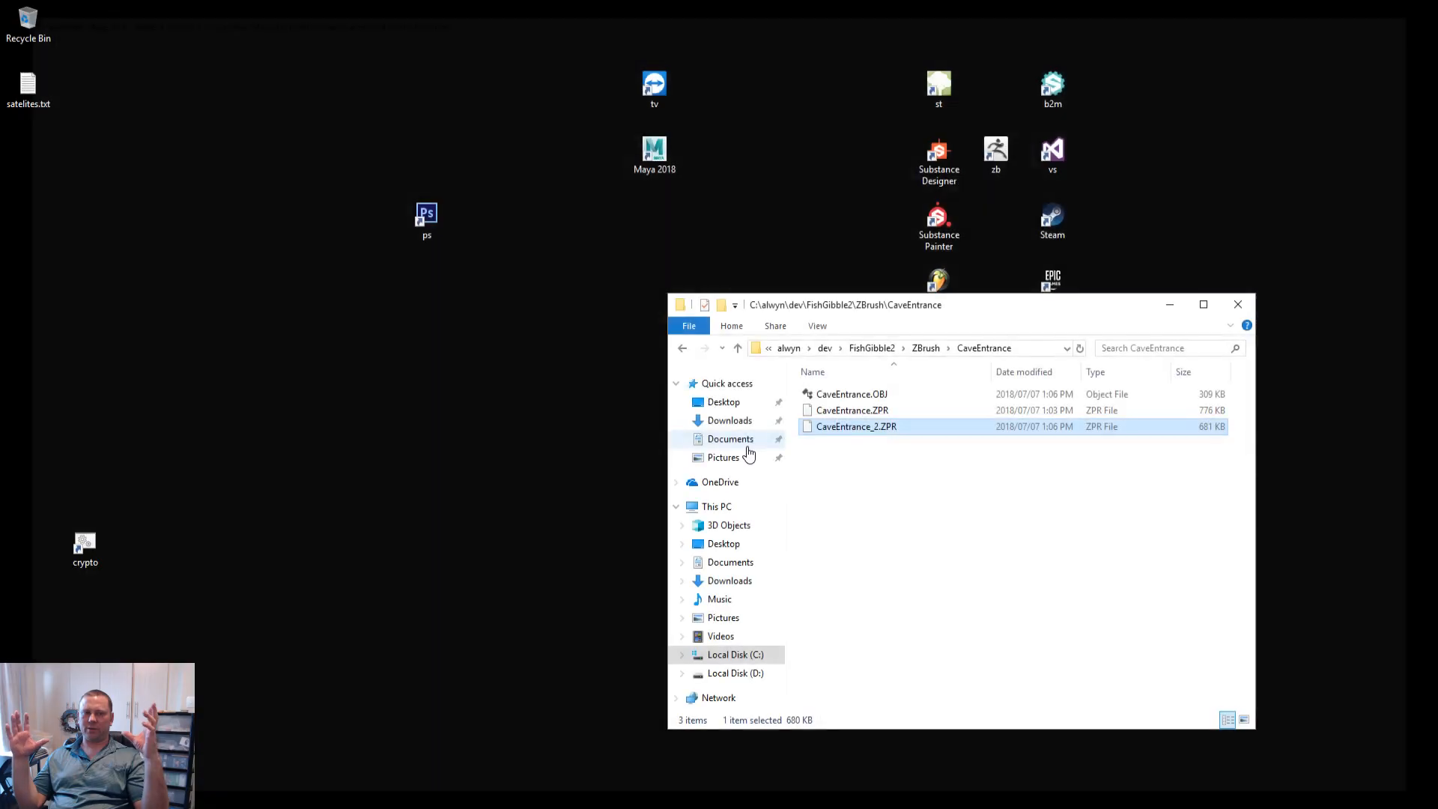
click(1050, 515)
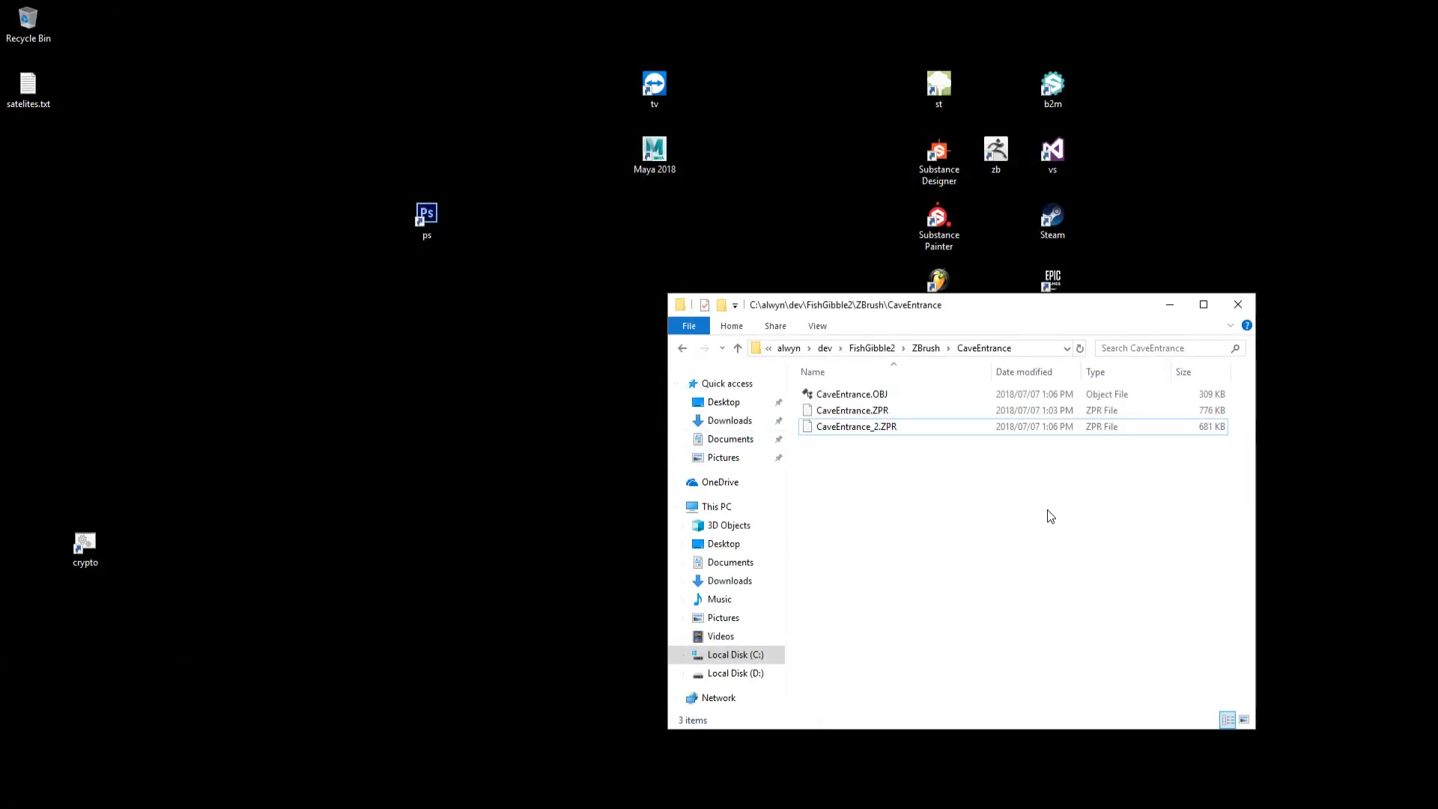
key(BackSpace)
key(BackSpace)
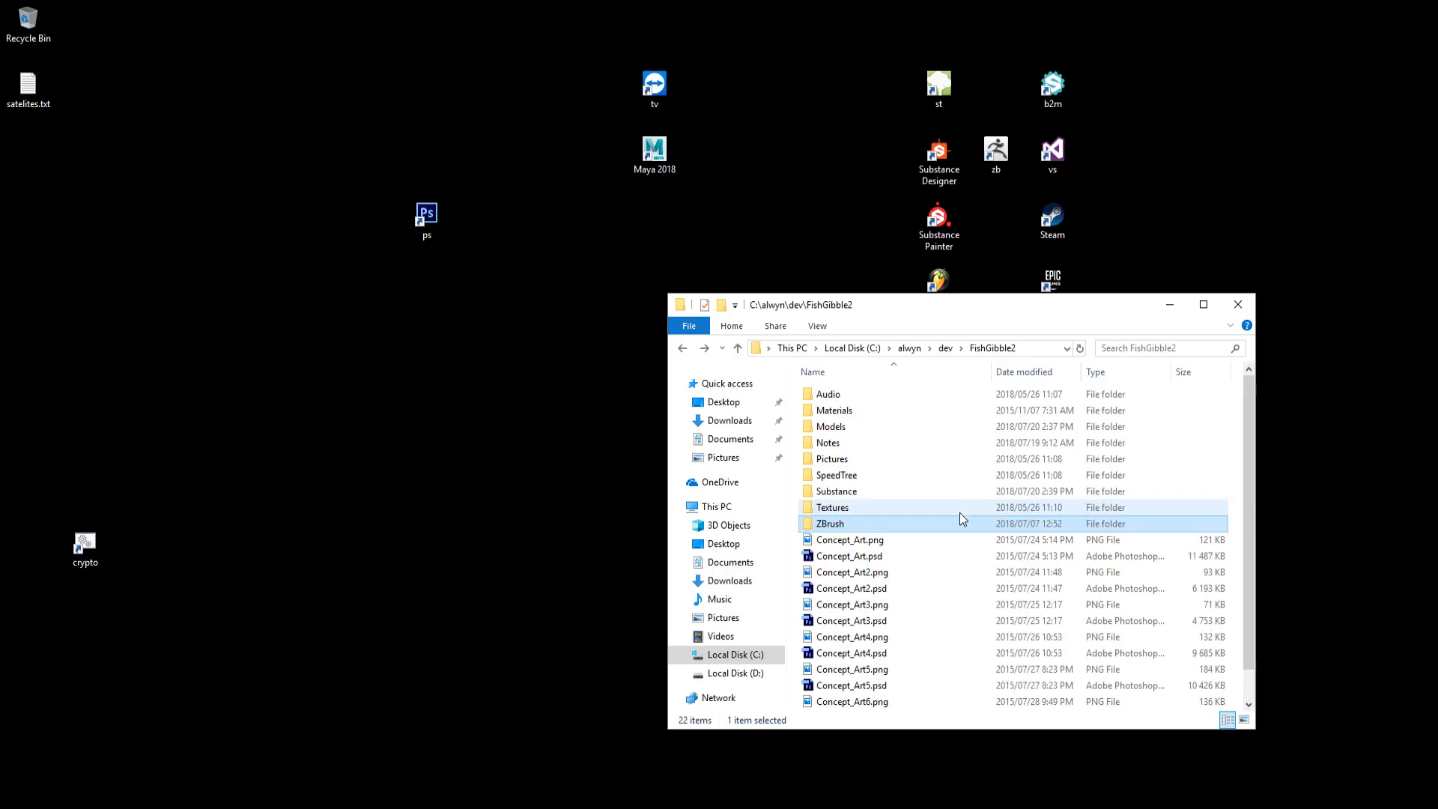
double_click(921, 497)
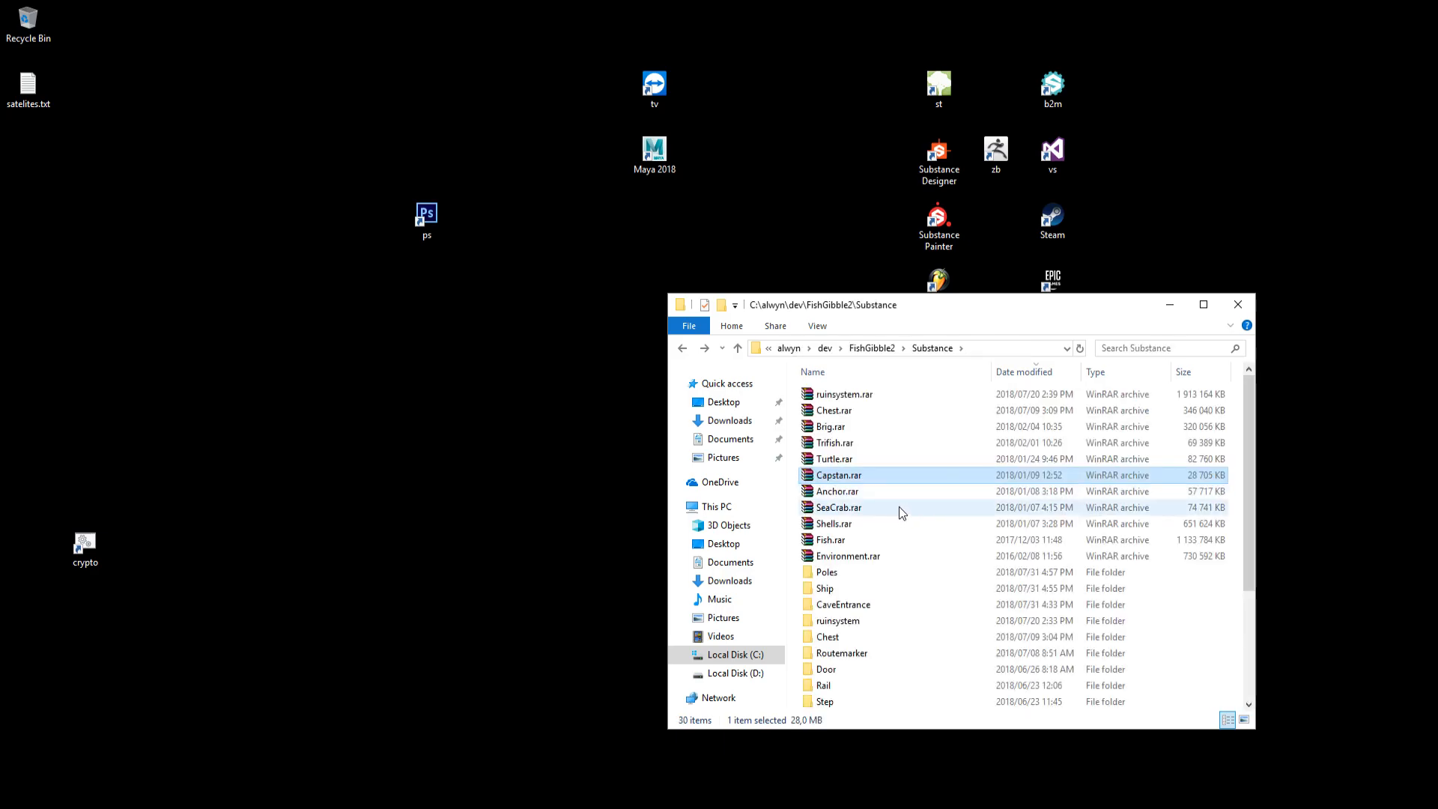
key(BackSpace)
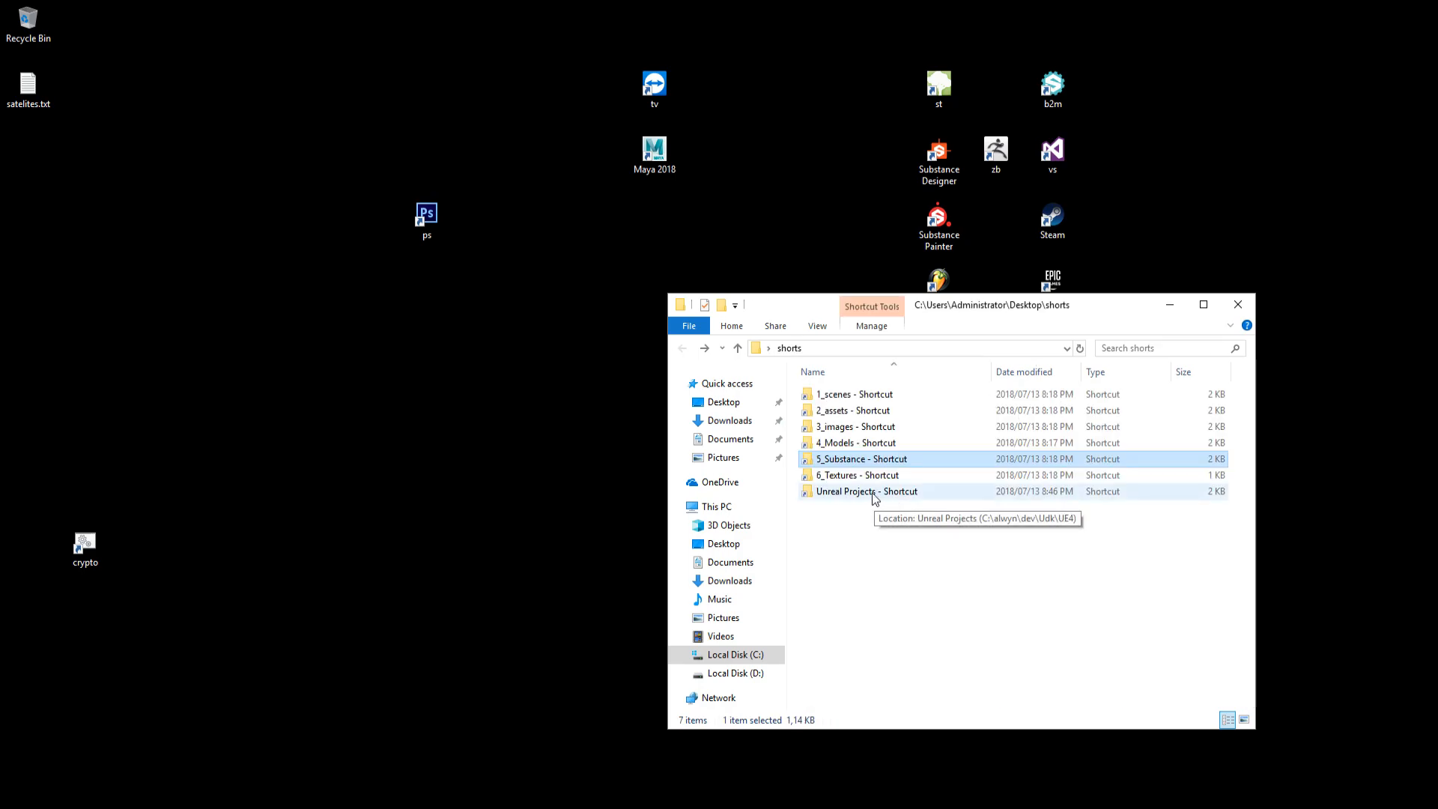
double_click(875, 499)
double_click(891, 411)
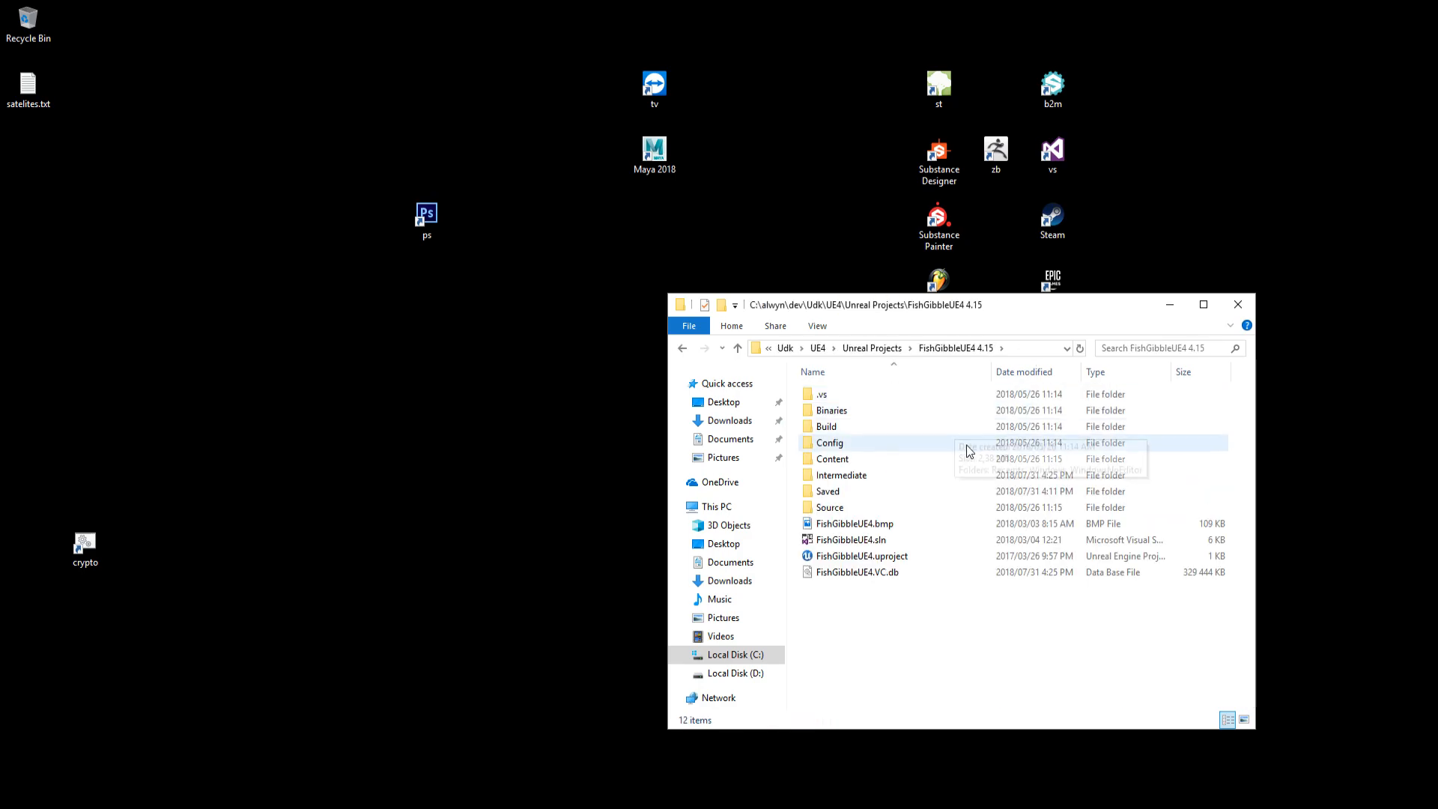
click(918, 558)
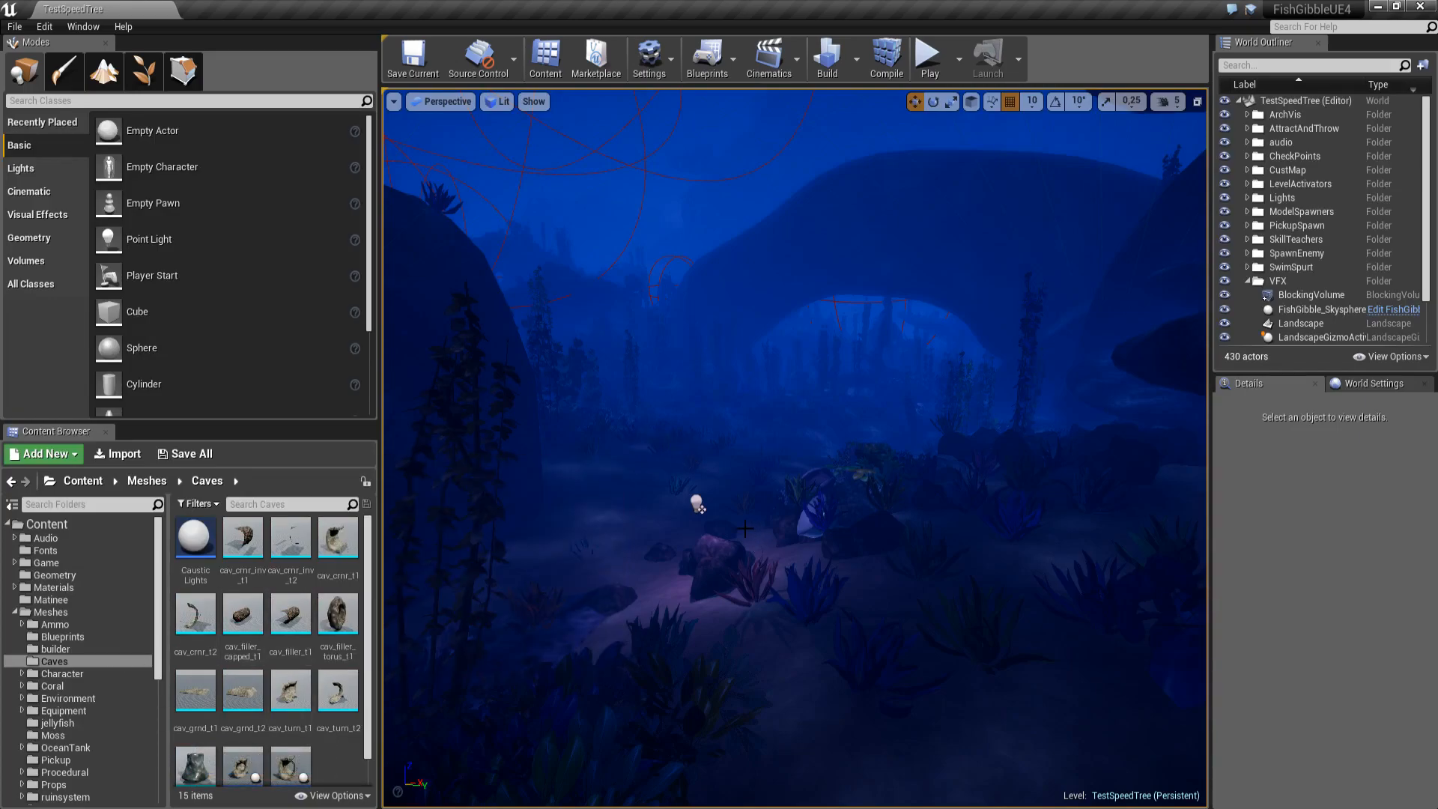
Fly through the TestSpeedTree level to the sunken ship and set the viewport to lit shading
right_drag(704, 549, 547, 524)
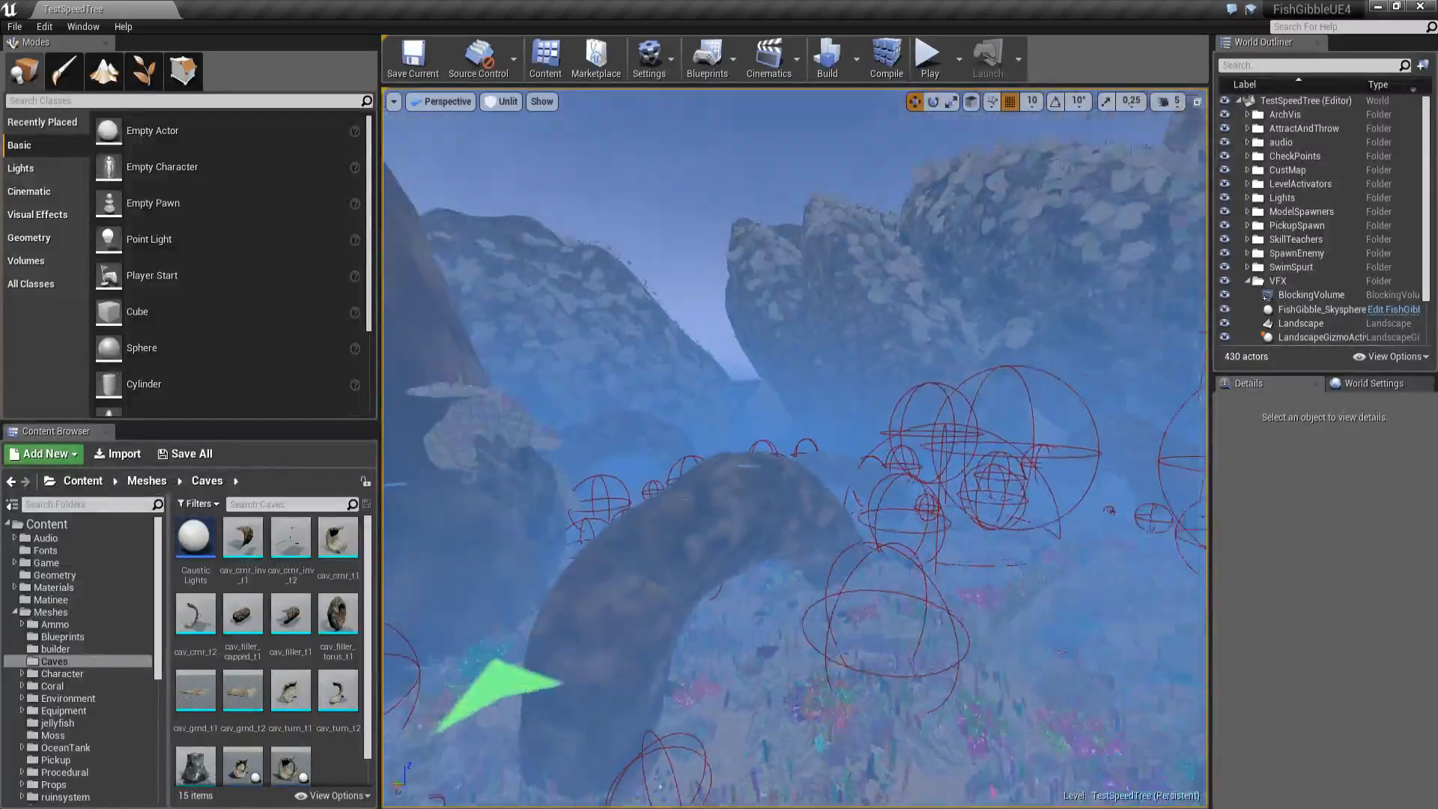
right_drag(547, 525, 794, 569)
key(alt+4)
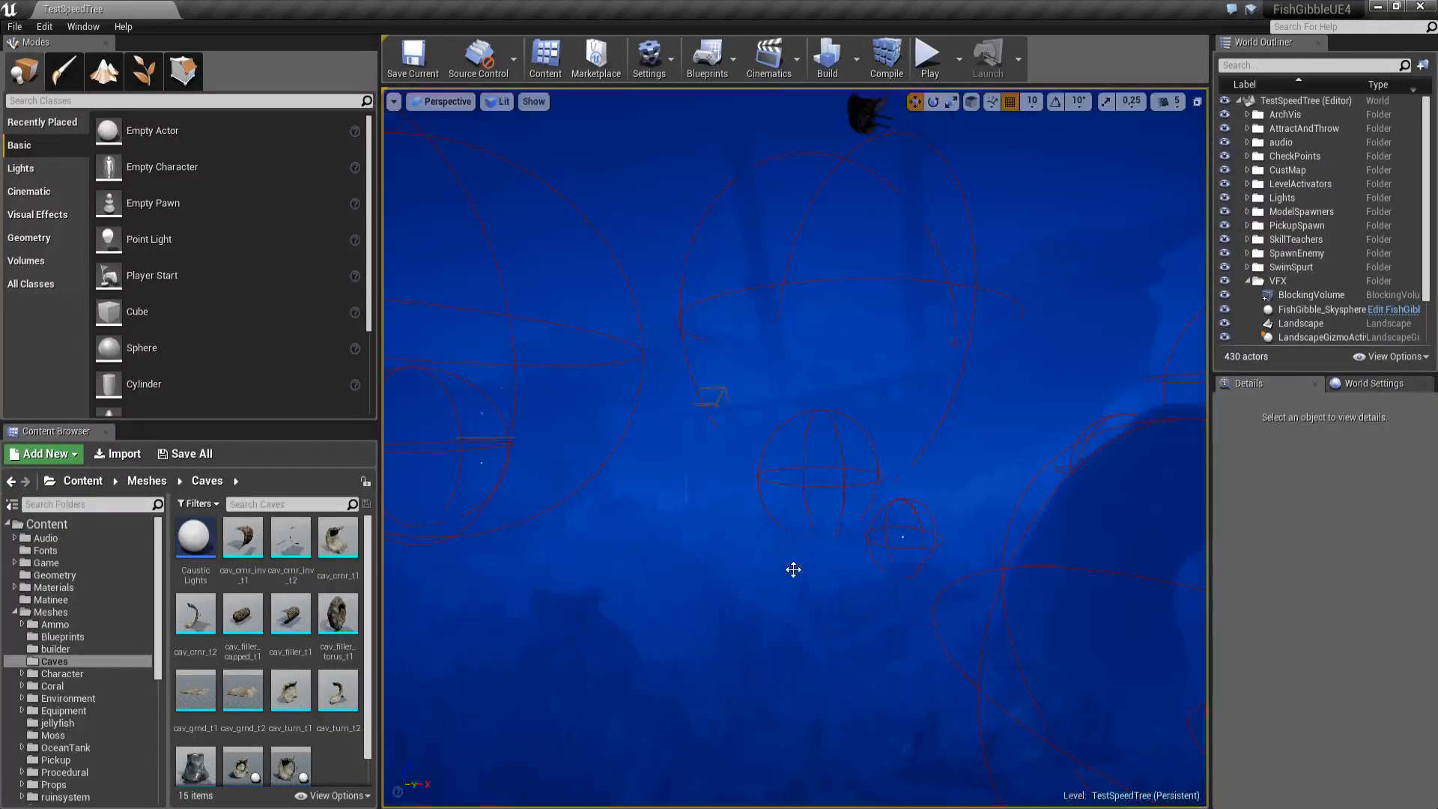
Open the sunken ship's Ship_BP blueprint from the level and inspect the assembled ship in its 3D view
click(1075, 286)
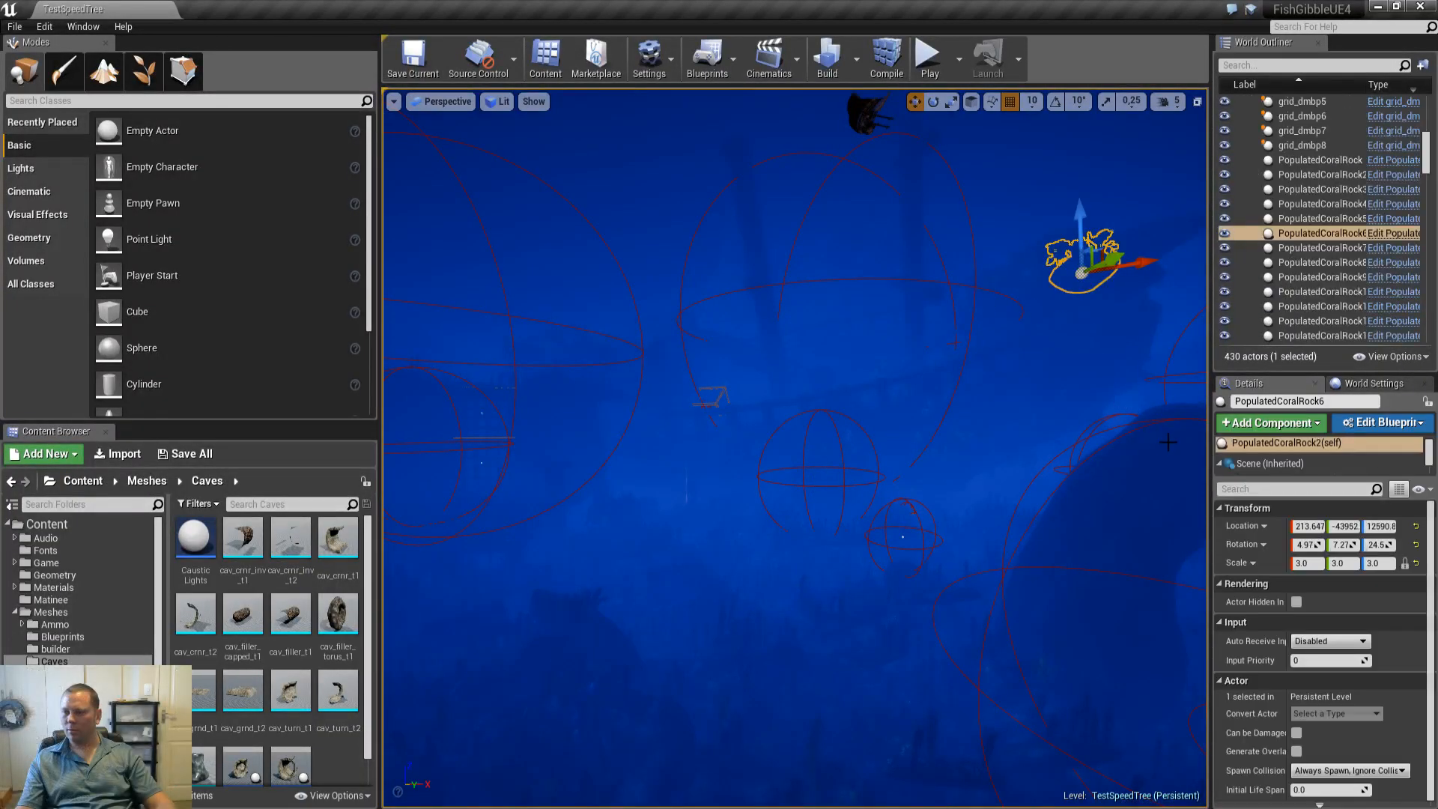
click(929, 345)
click(1393, 221)
click(1393, 221)
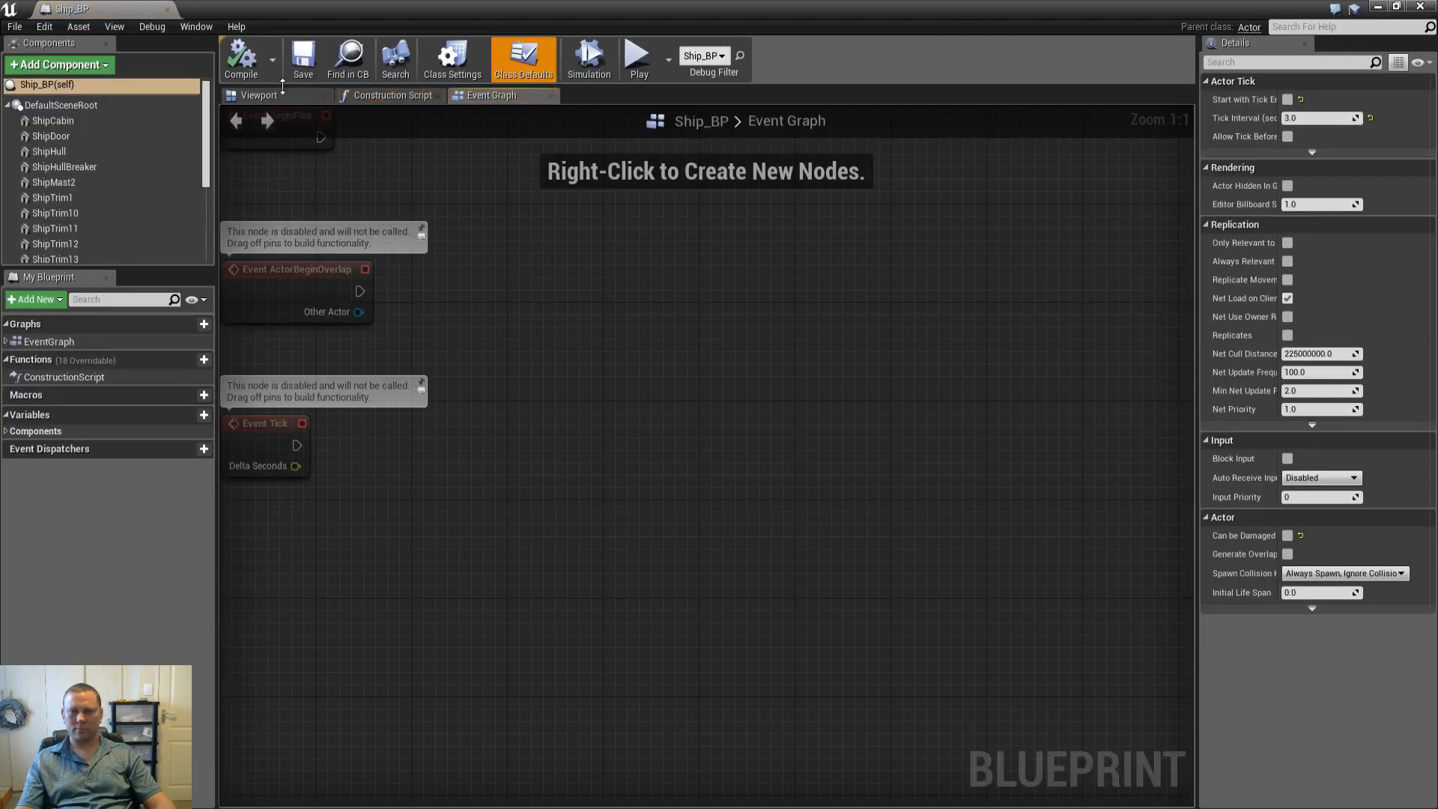
click(274, 96)
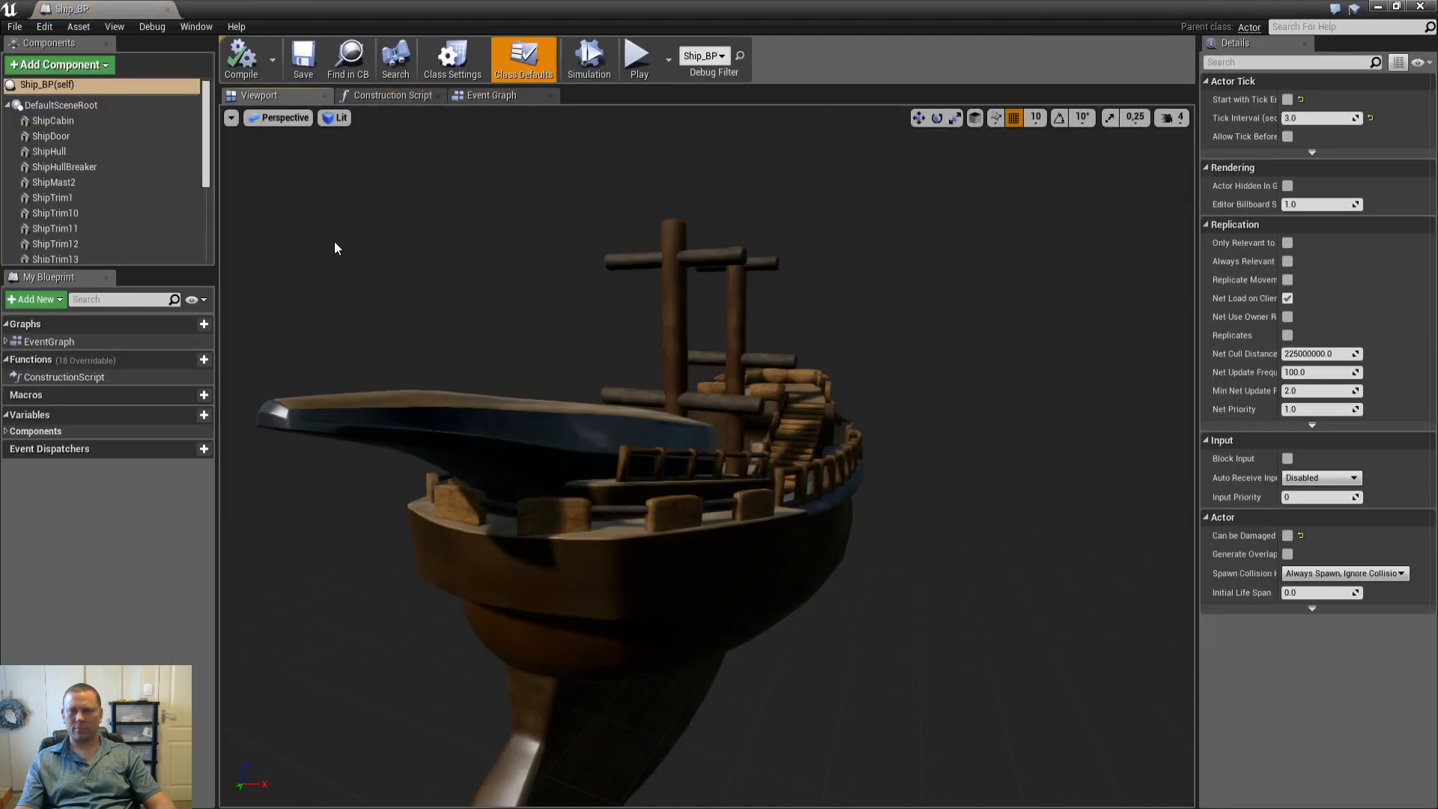
alt+drag(742, 405, 795, 442)
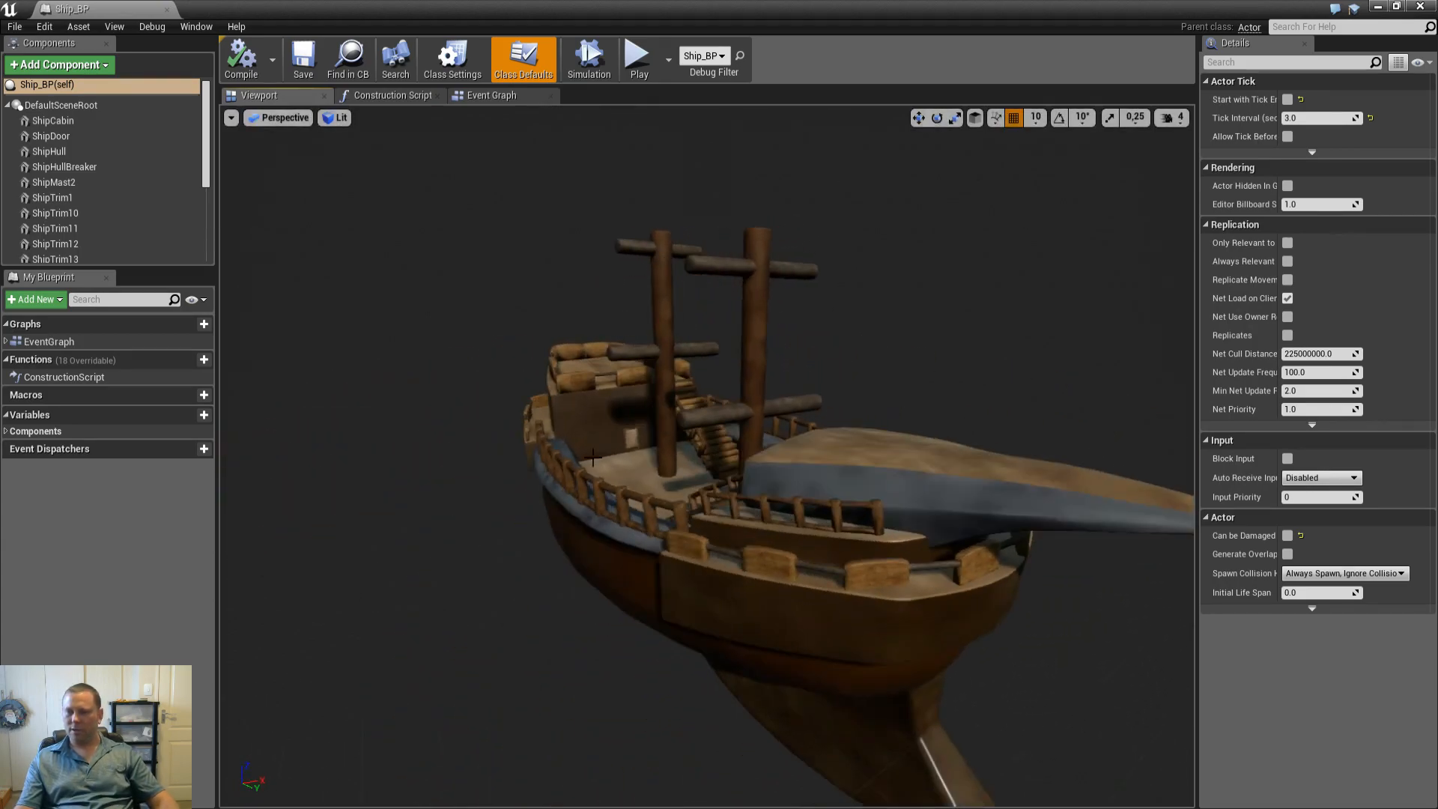
click(1423, 6)
Look down at the seabed near the ship and start playing the level from that spot
right_drag(719, 247, 682, 448)
click(667, 281)
right_click(718, 505)
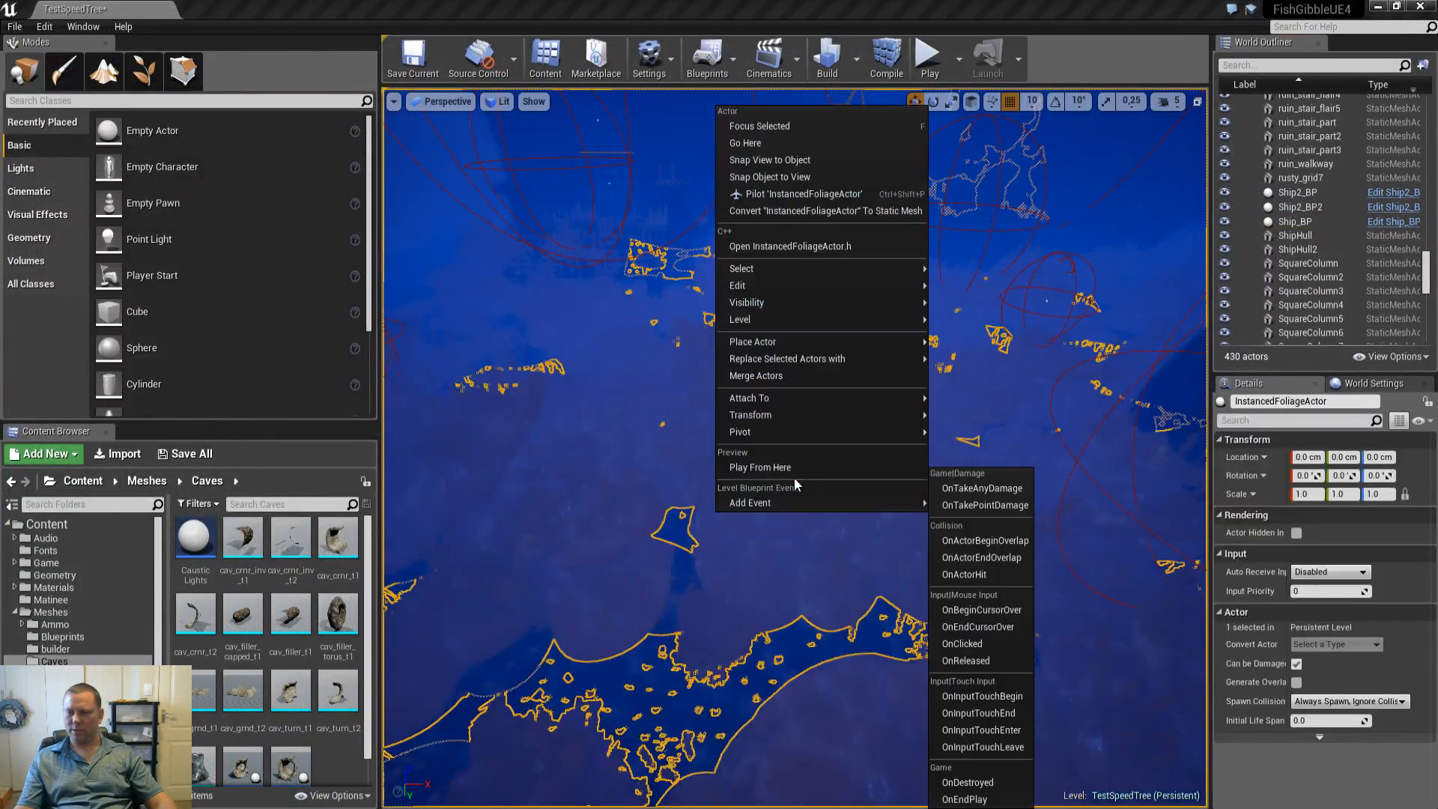
click(788, 466)
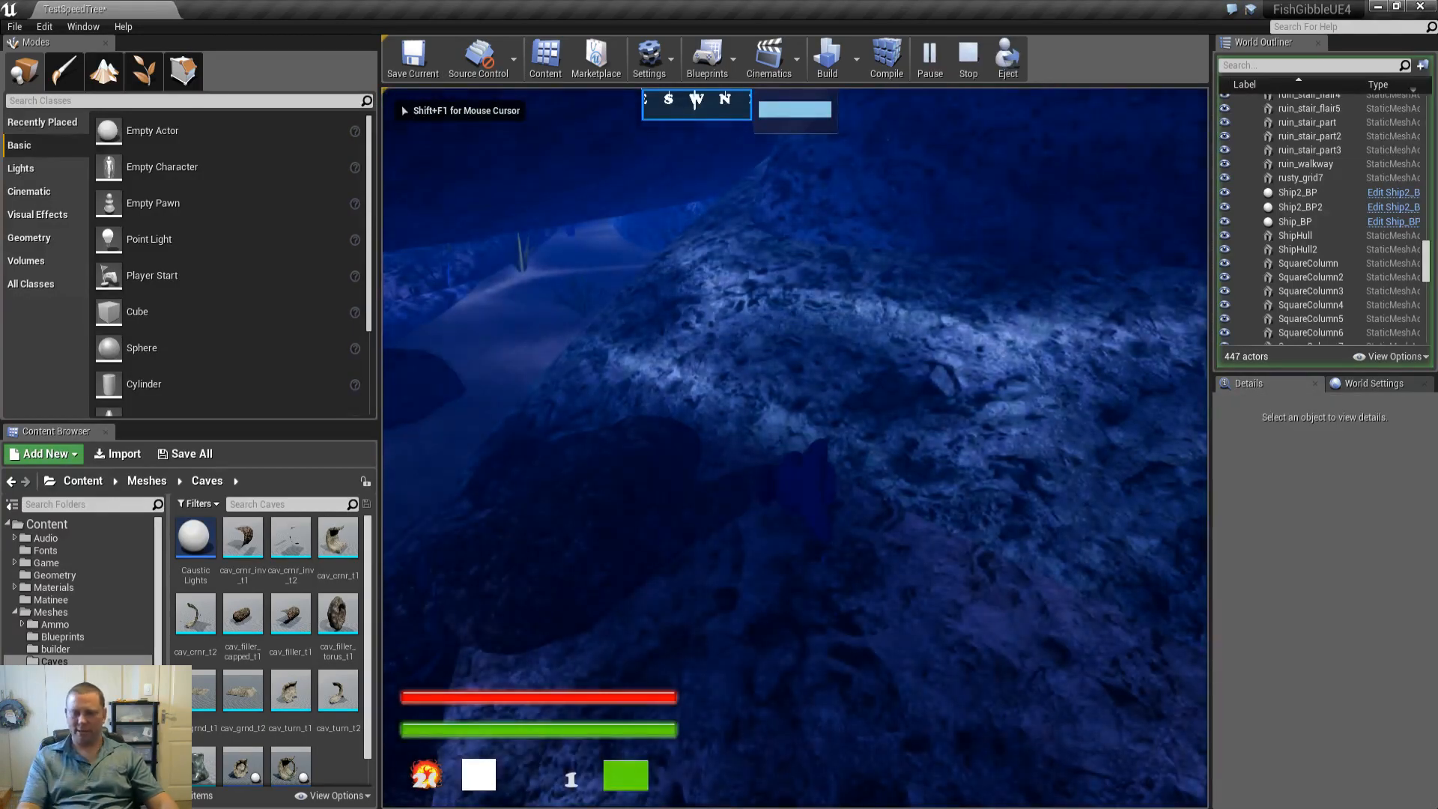
Show the FPS and frame timing statistics in the running game with recalled console commands, and end the play session
key(grave)
key(Up)
key(Up)
key(Return)
key(grave)
key(Up)
key(Up)
key(Return)
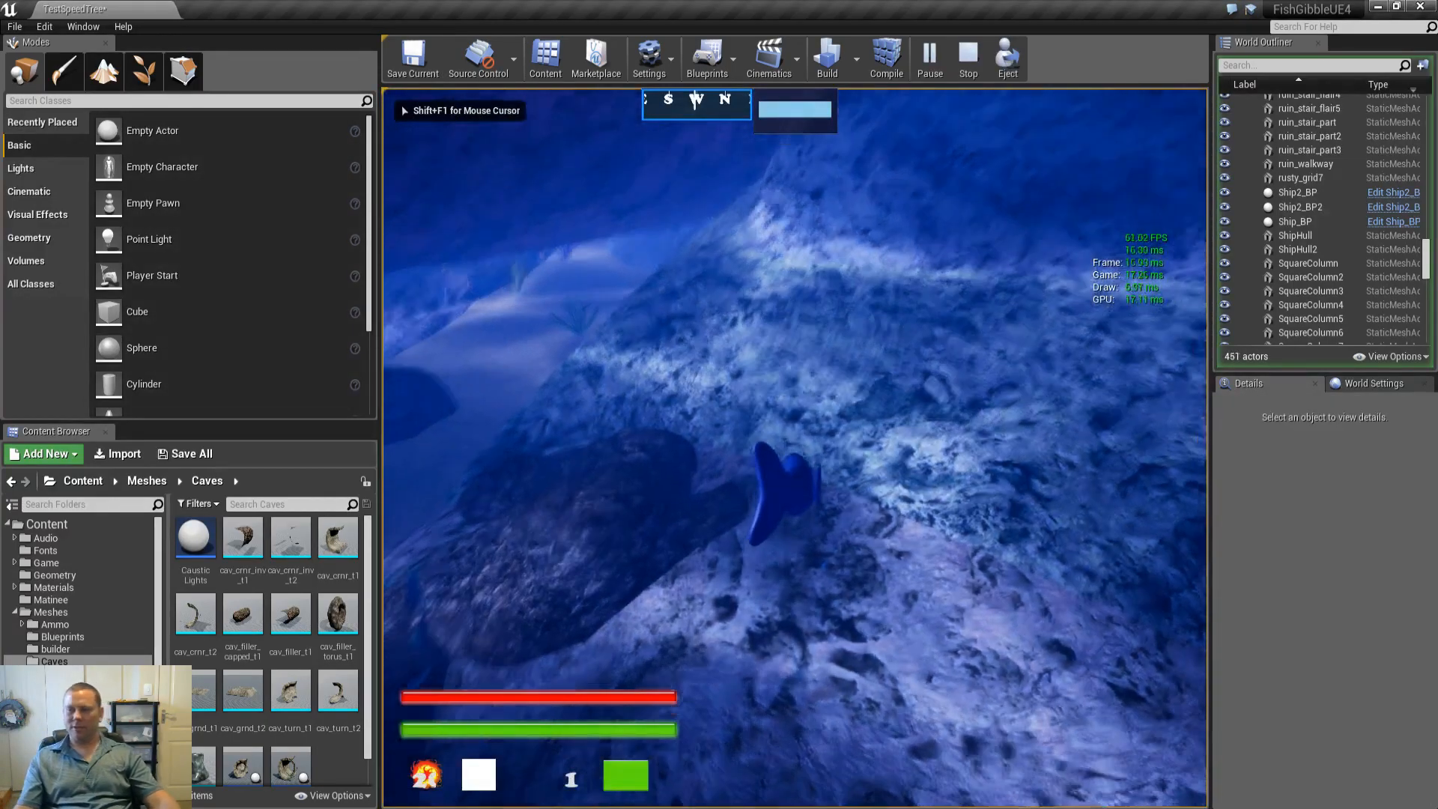
key(Escape)
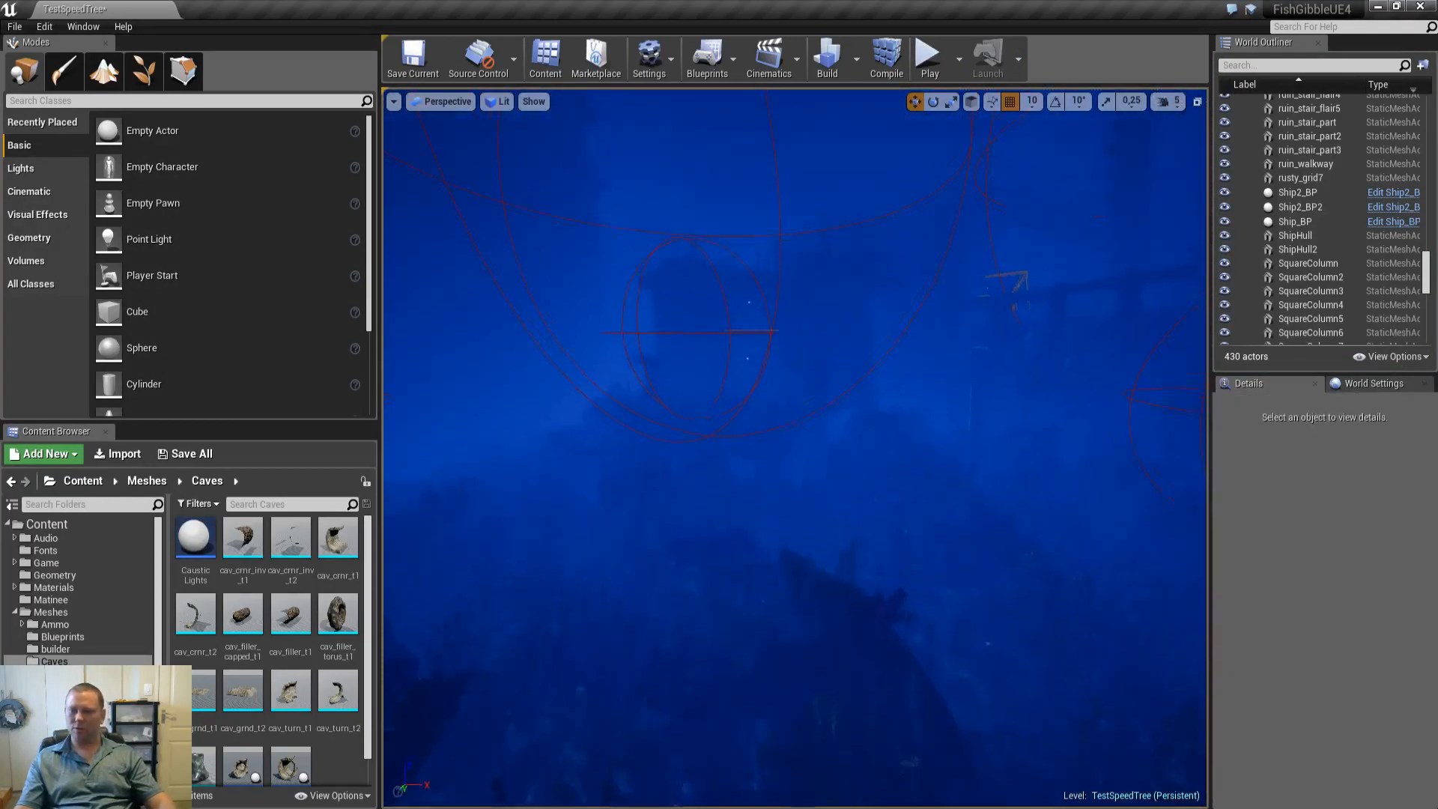
Select Ship_BP in the level, reopen its blueprint and view the whole ship from the side
right_drag(795, 448, 922, 409)
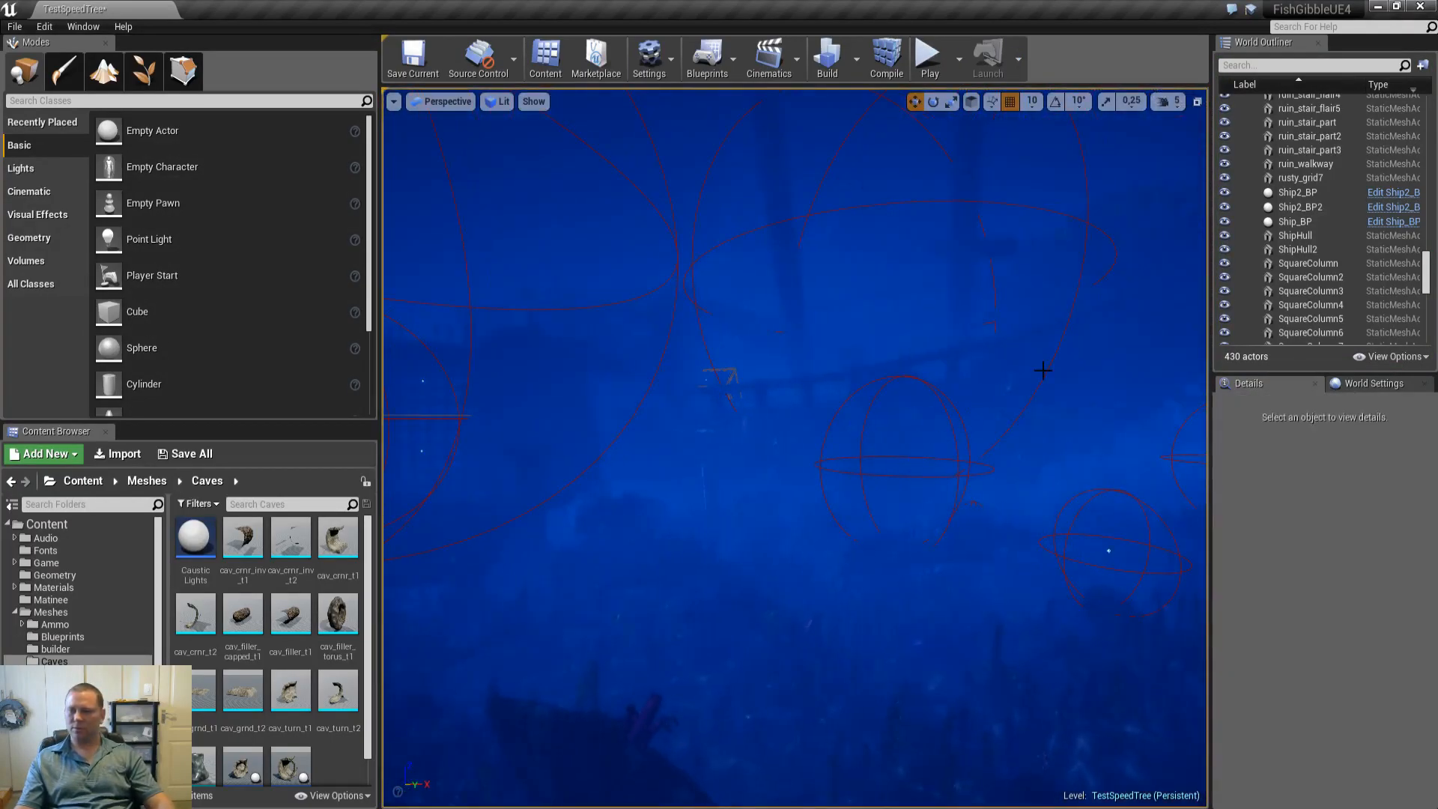
click(1296, 221)
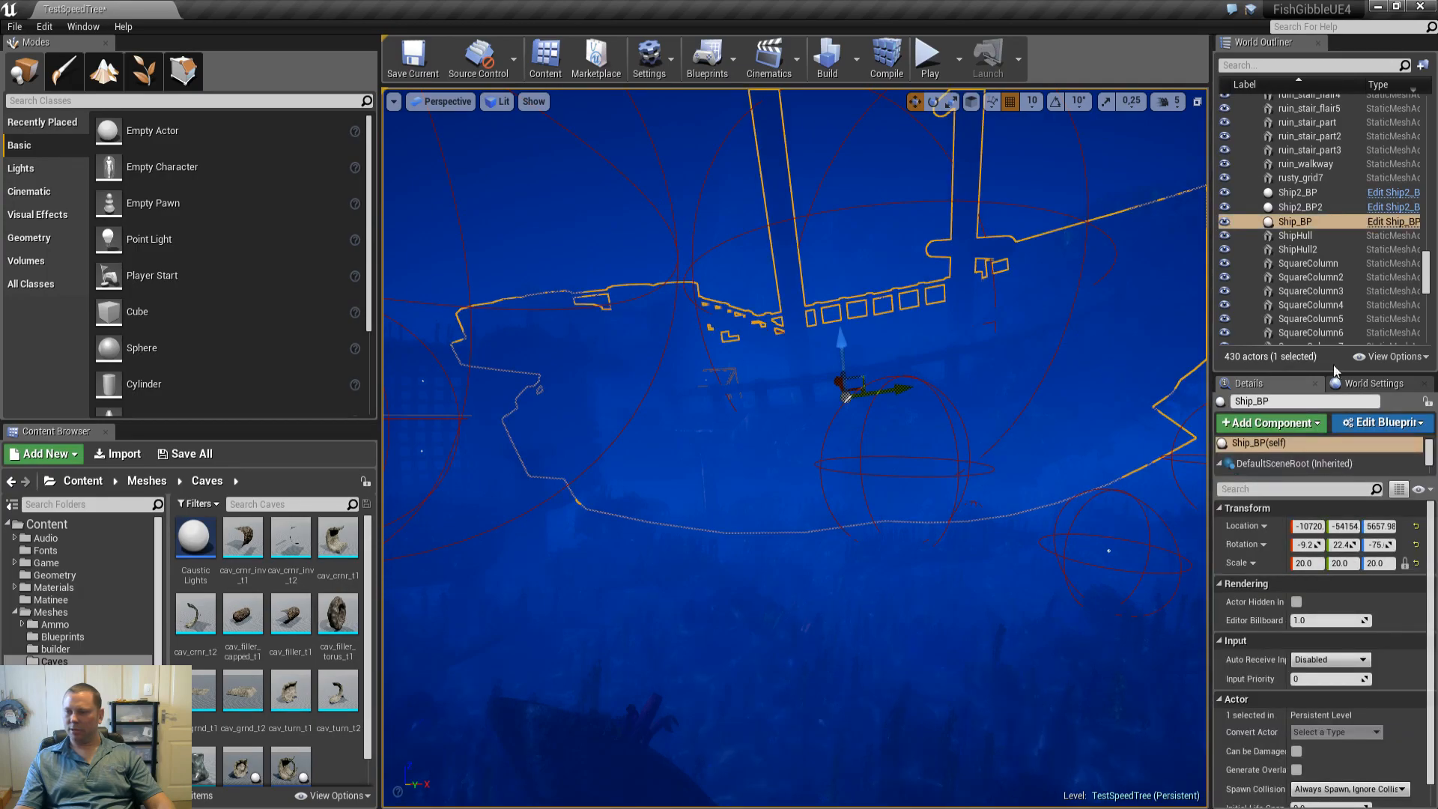
click(1392, 221)
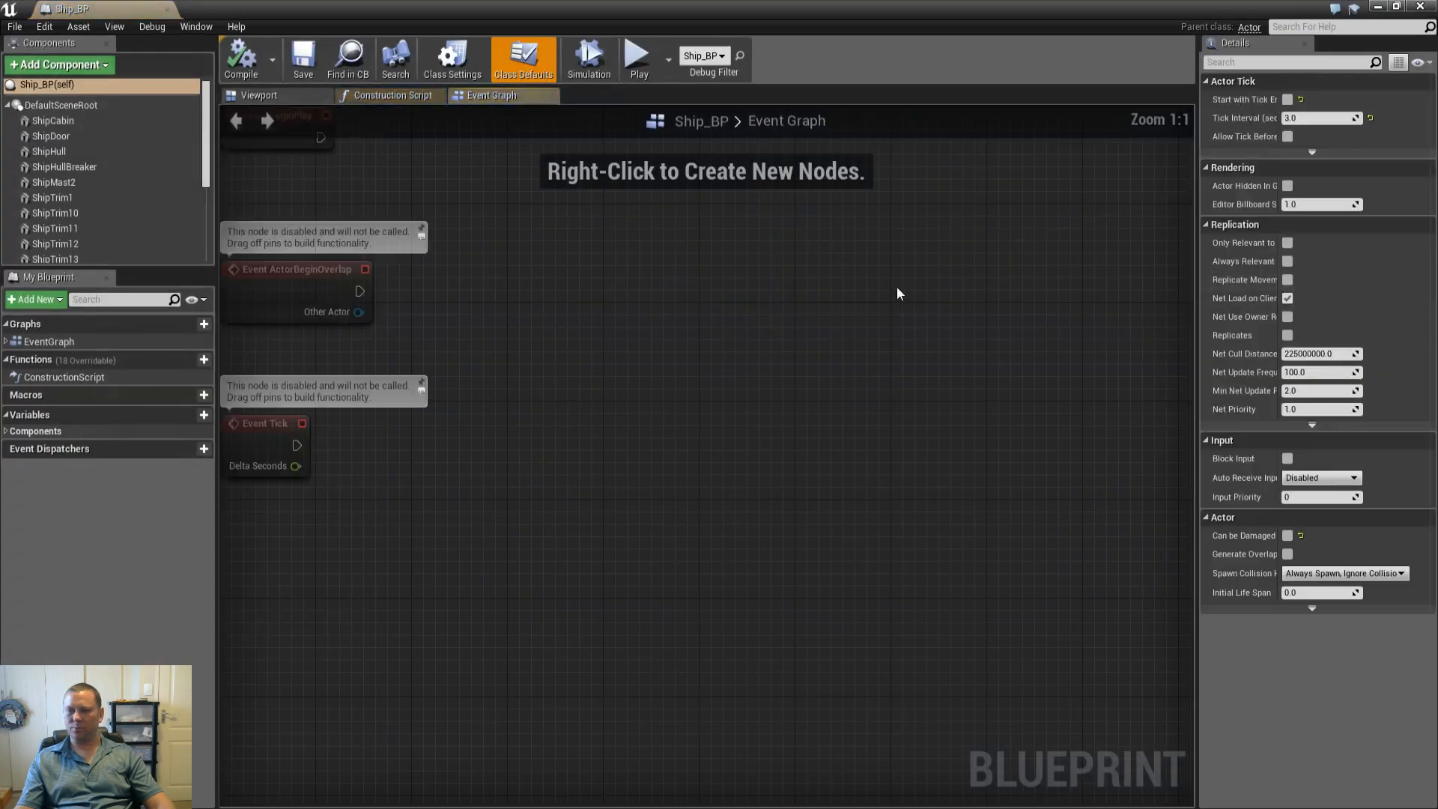
click(290, 97)
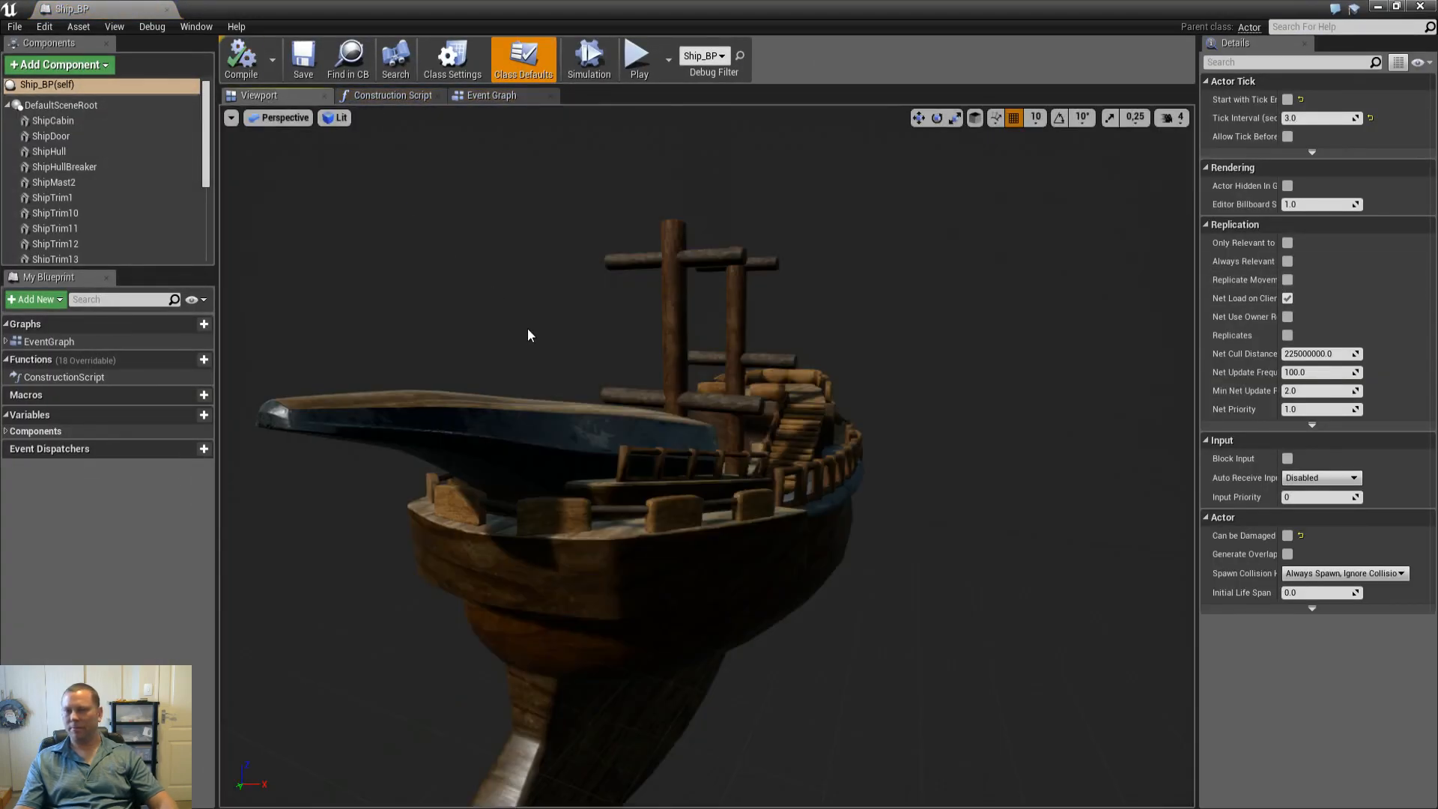
drag(809, 451, 297, 186)
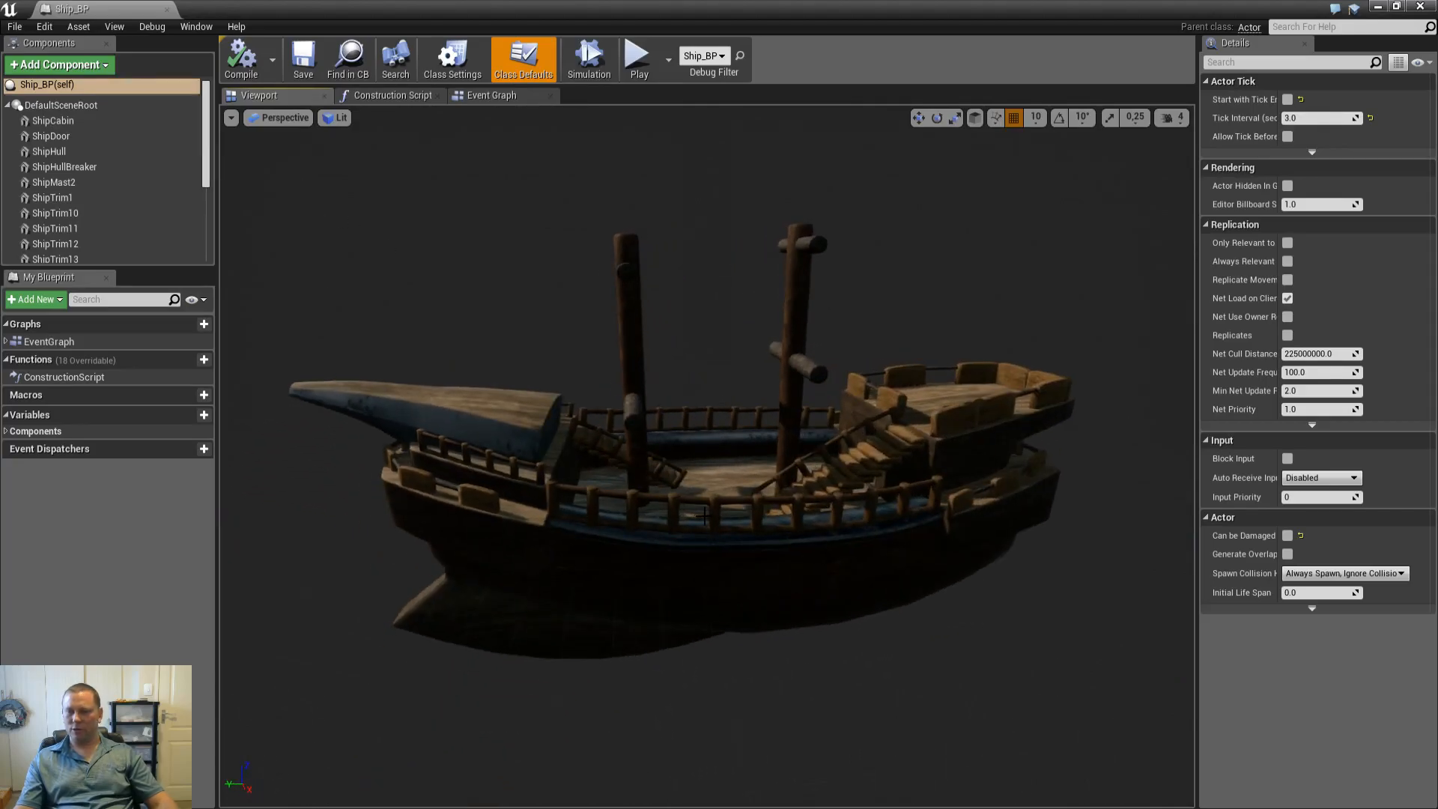
Select the ShipHull component in the blueprint and open the ShipHull mesh from the ship props folder in a maximized editor
click(749, 570)
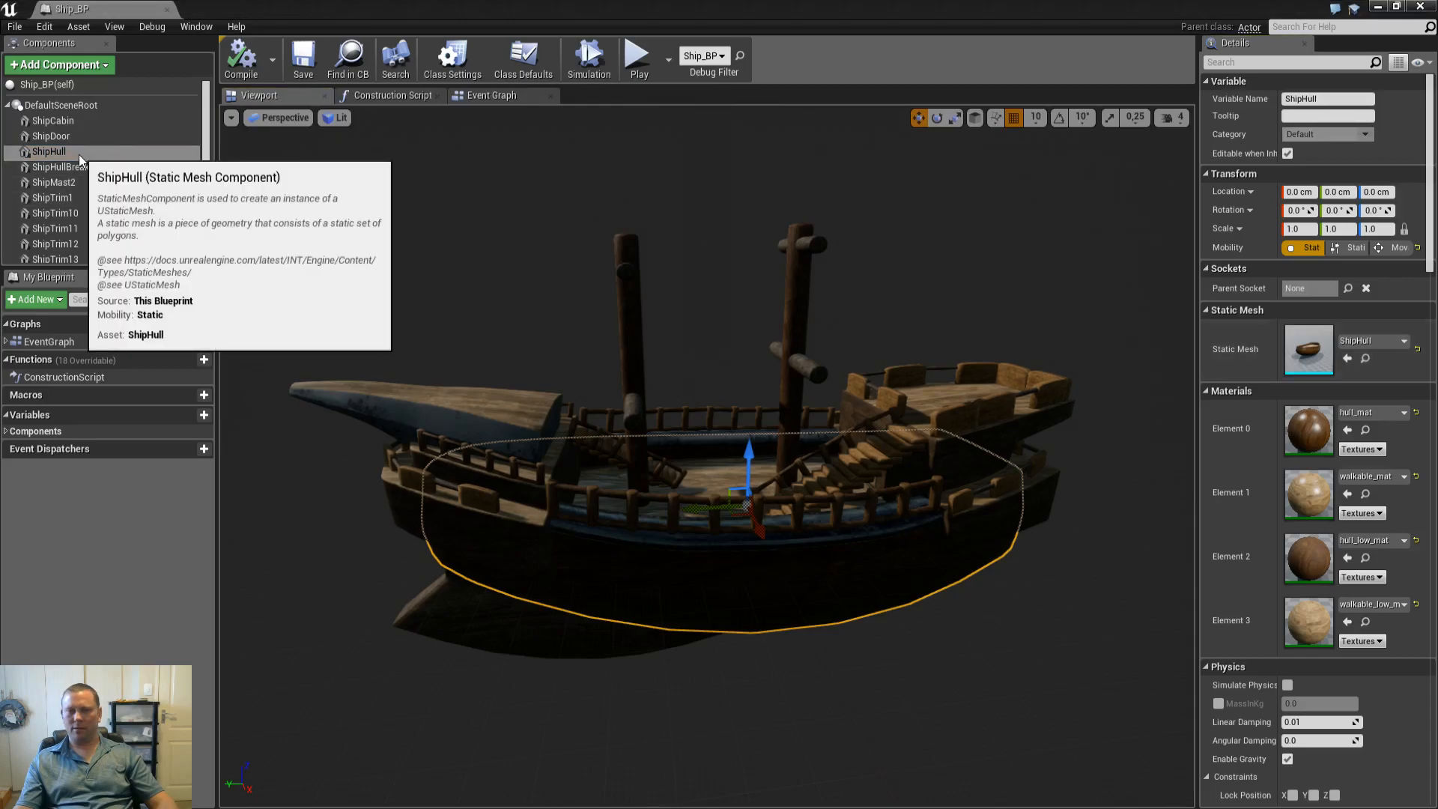
drag(687, 7, 820, 124)
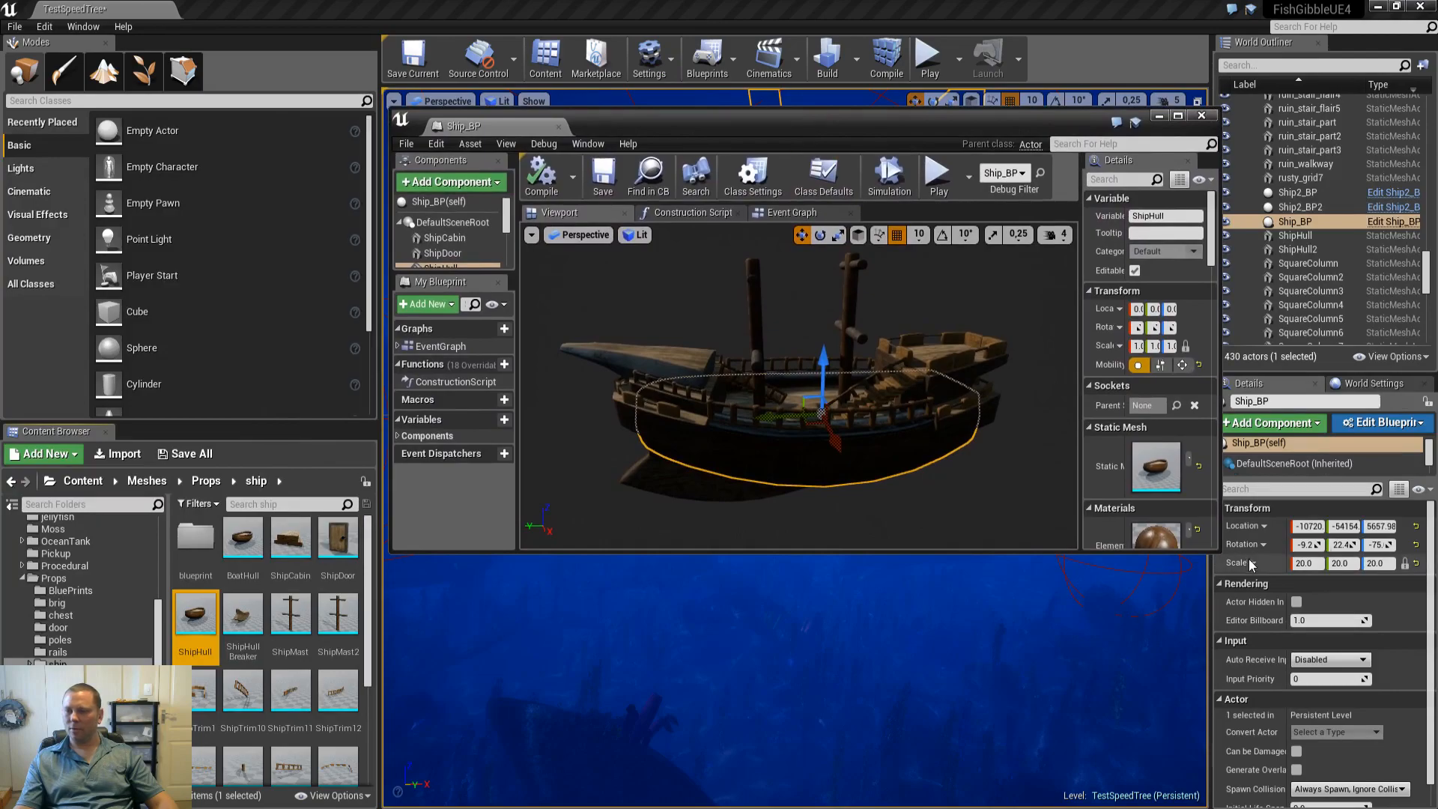
drag(1217, 546, 1185, 739)
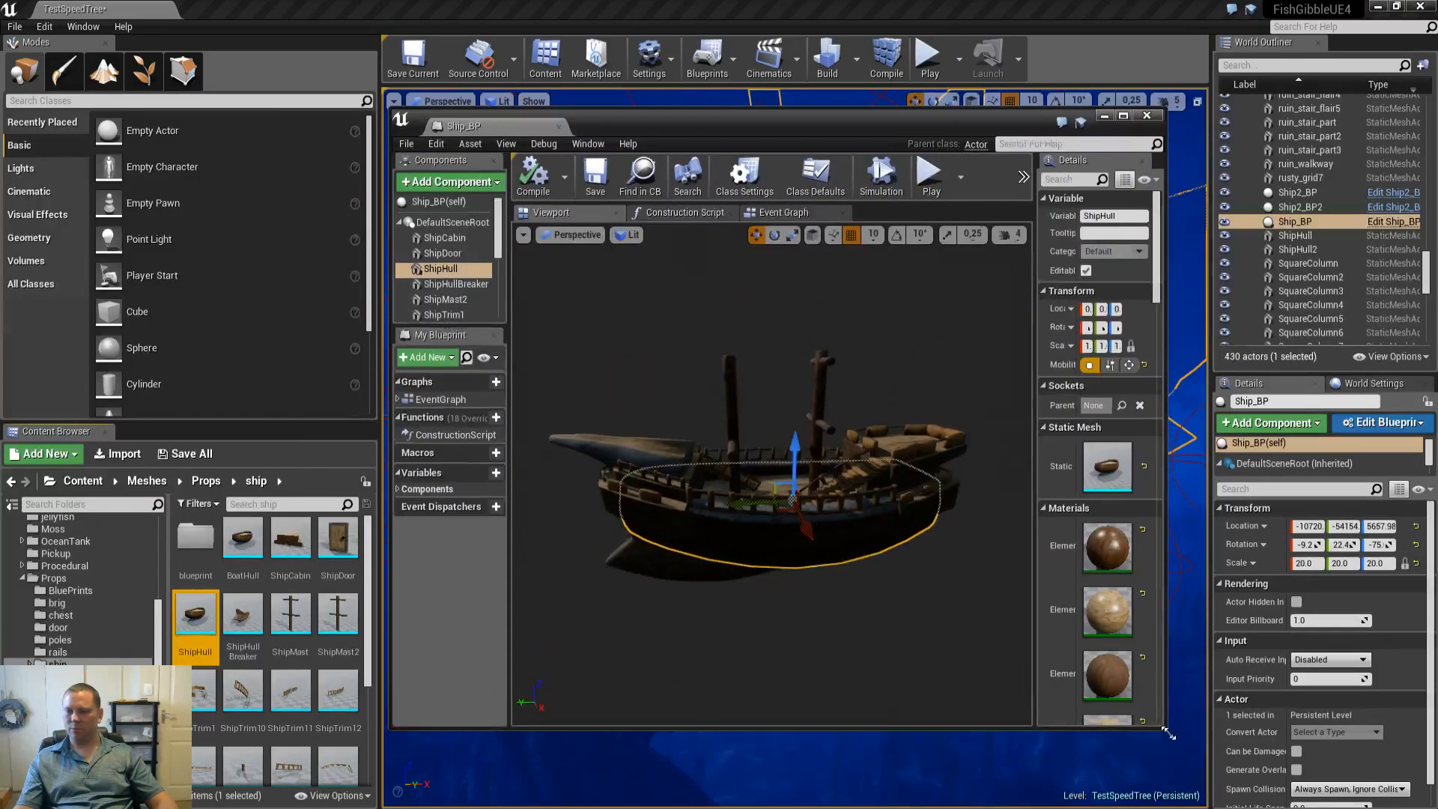
double_click(194, 613)
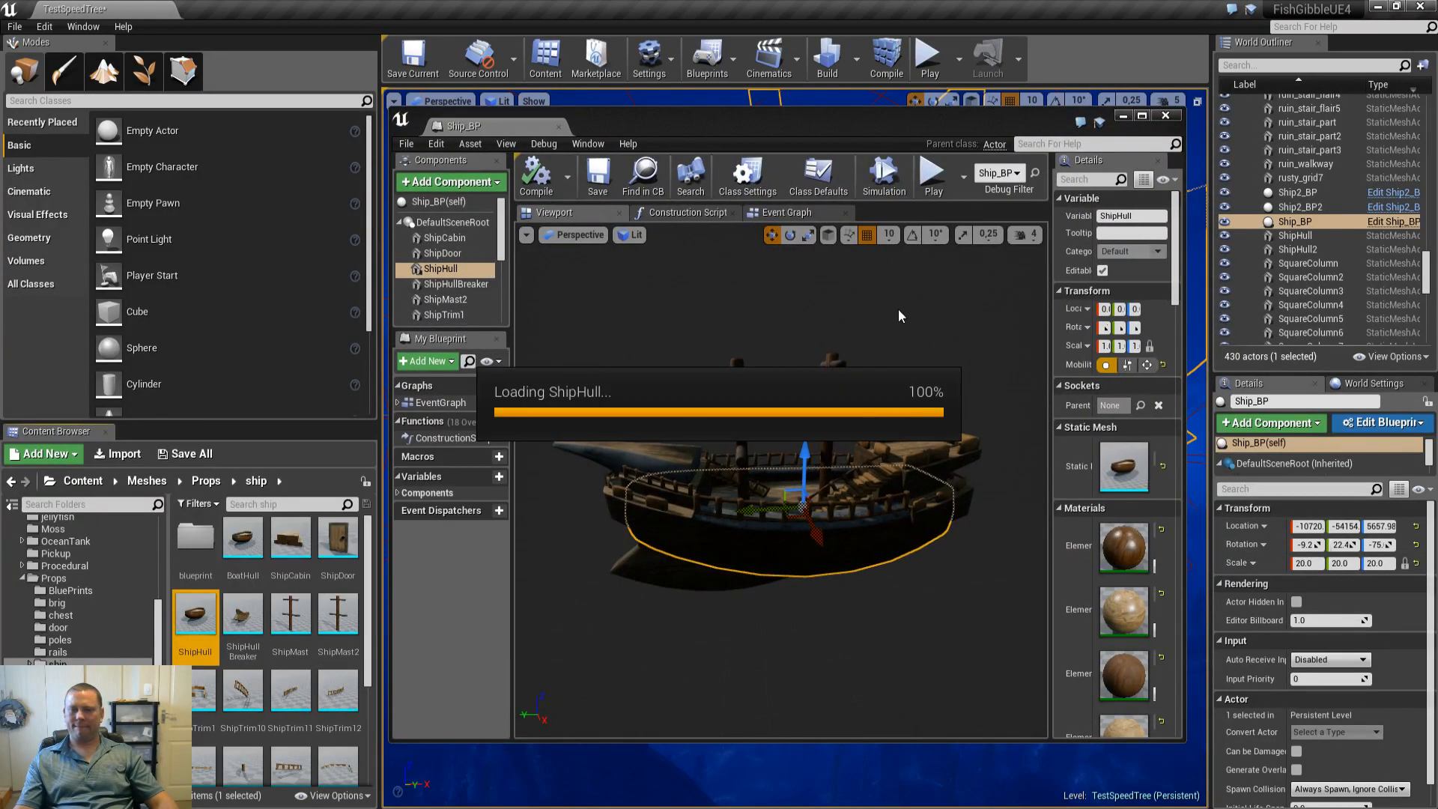
click(1143, 115)
Examine the ShipHull mesh and its triangle count up close and from farther away
right_drag(620, 411, 675, 479)
right_drag(539, 450, 626, 487)
mouse_move(299, 362)
right_down()
mouse_move(338, 352)
mouse_move(315, 345)
mouse_move(299, 363)
right_up()
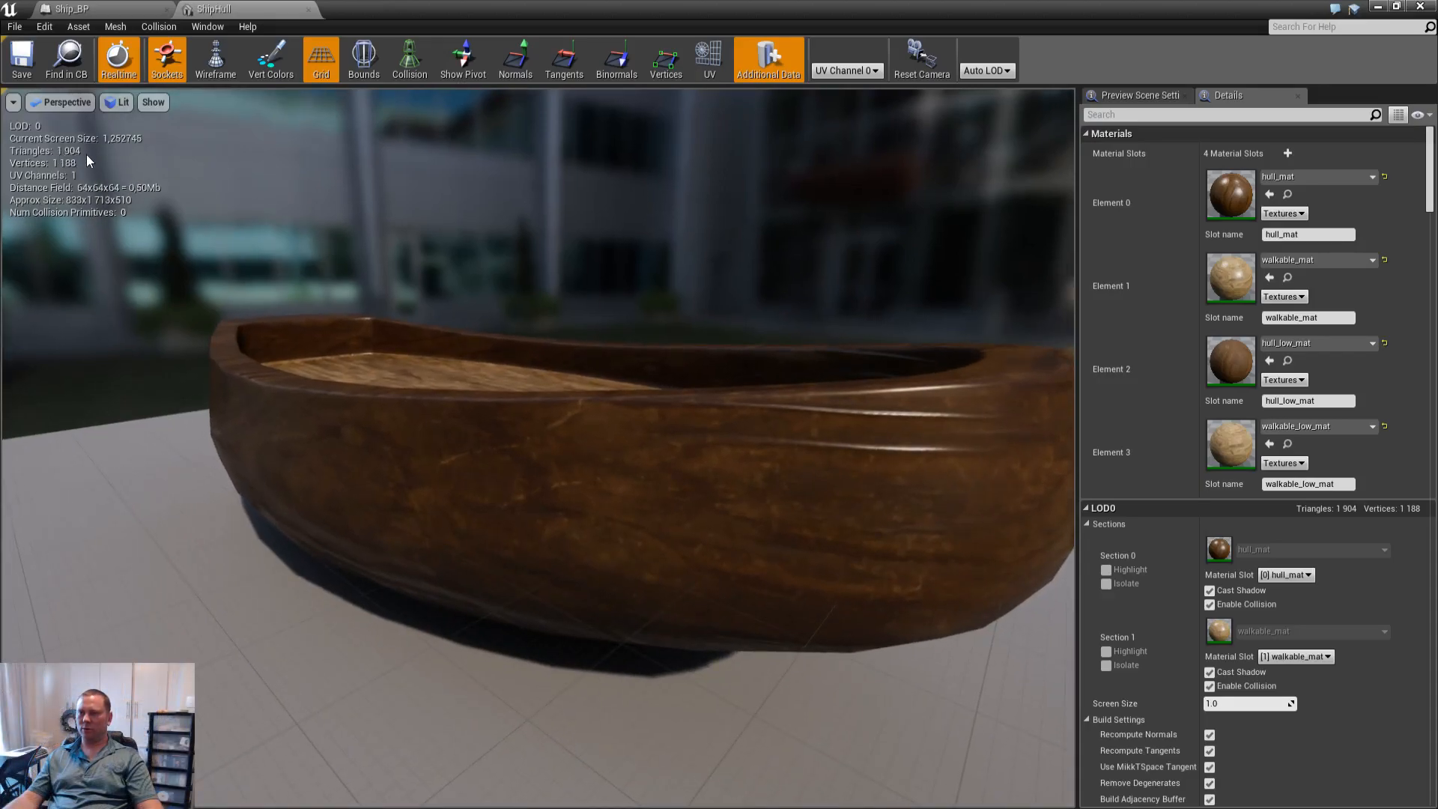
mouse_move(555, 436)
right_down()
mouse_move(603, 455)
mouse_move(561, 412)
right_up()
key(s)
key(w)
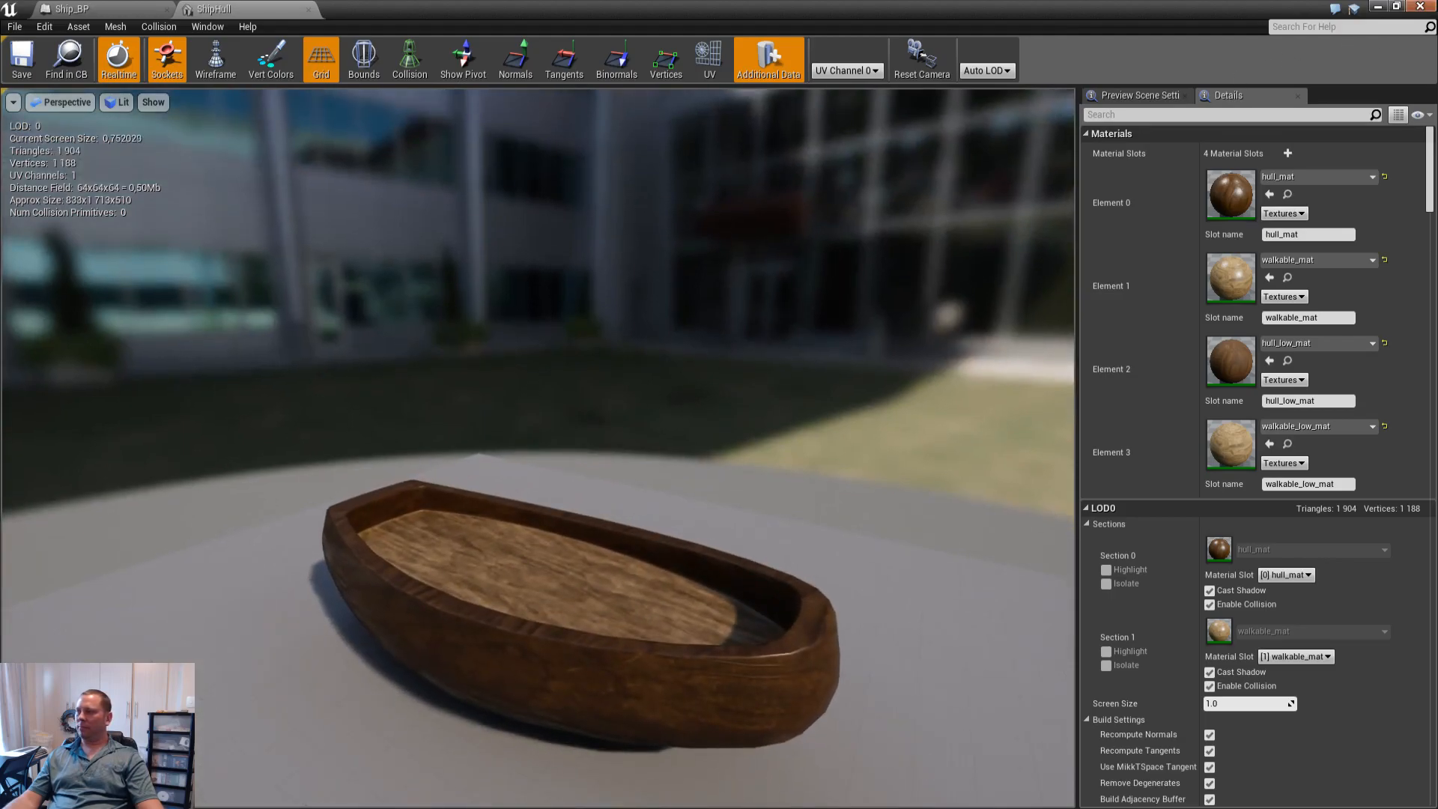
Return to the Ship_BP blueprint and select the front trim and the rear deck railing in turn
click(112, 10)
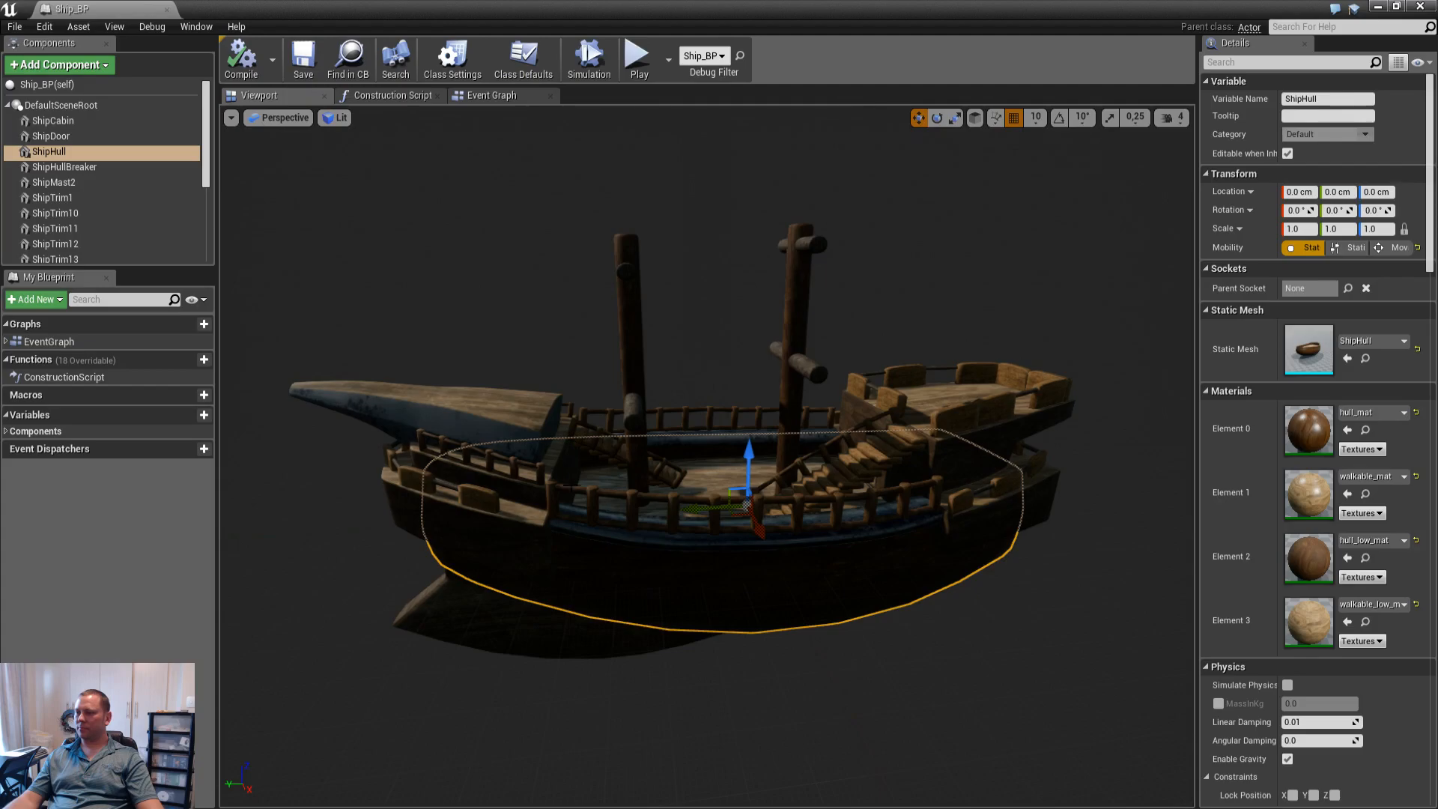
click(489, 404)
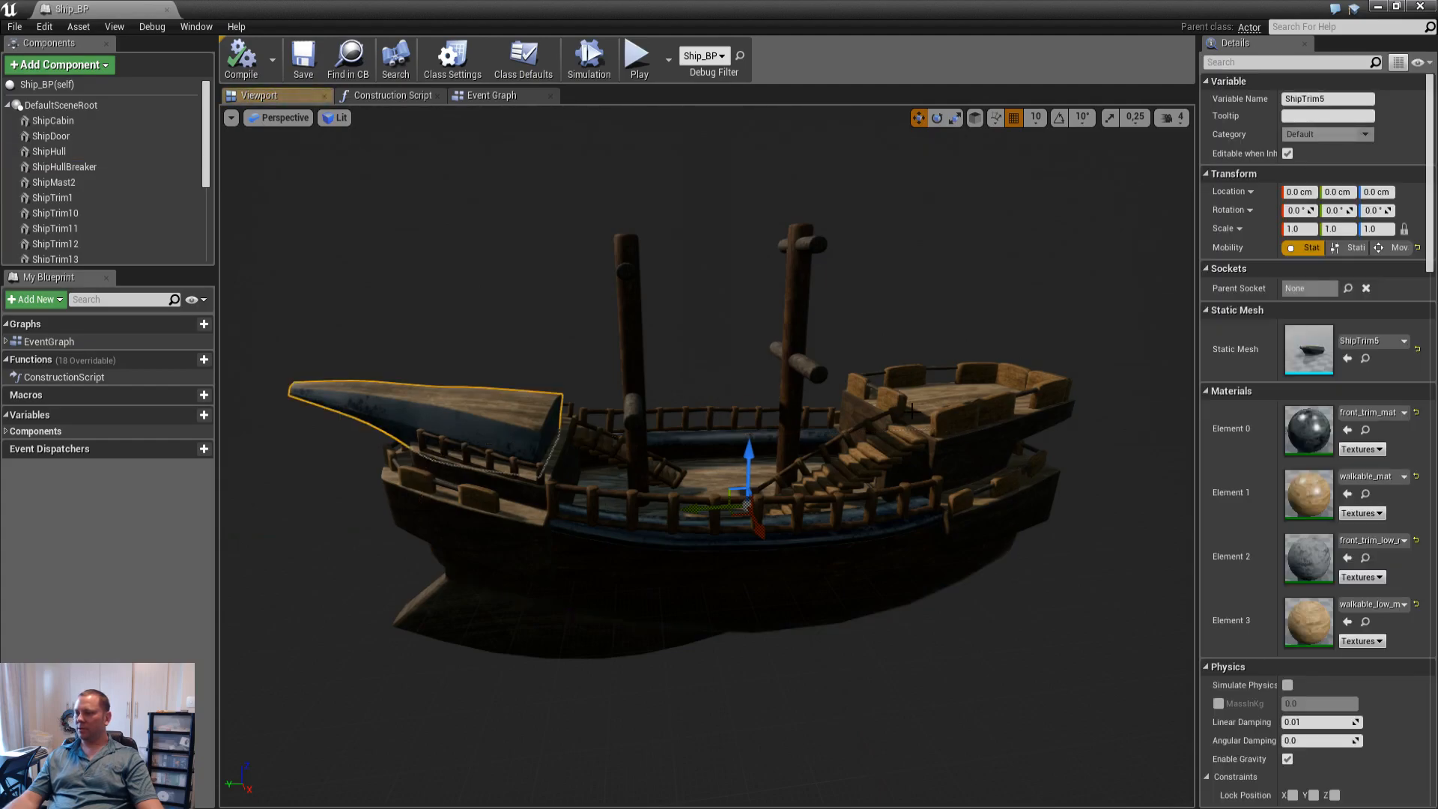
click(948, 422)
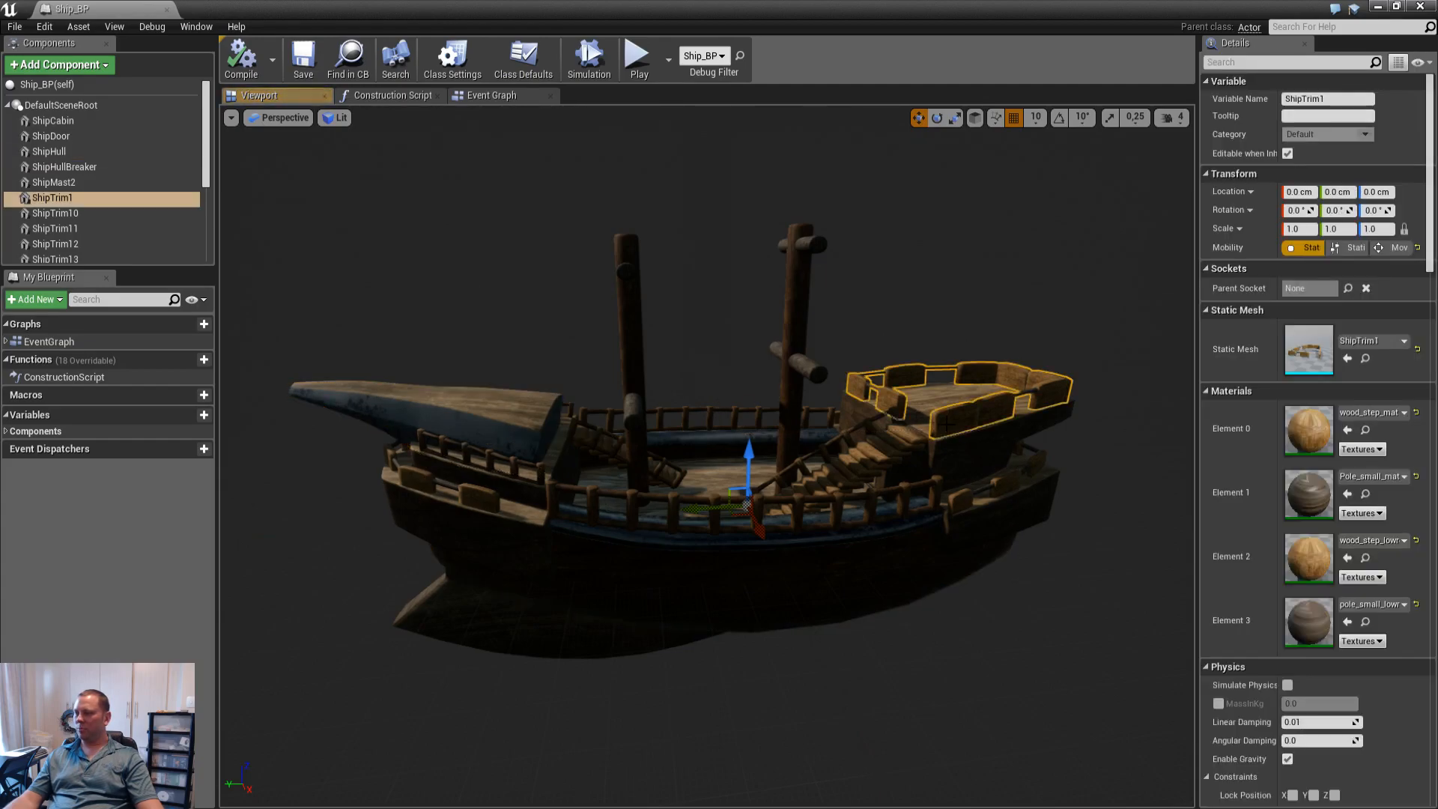
Locate the ShipTrim1 mesh among the ship assets and open it for inspection
click(1367, 358)
click(1395, 8)
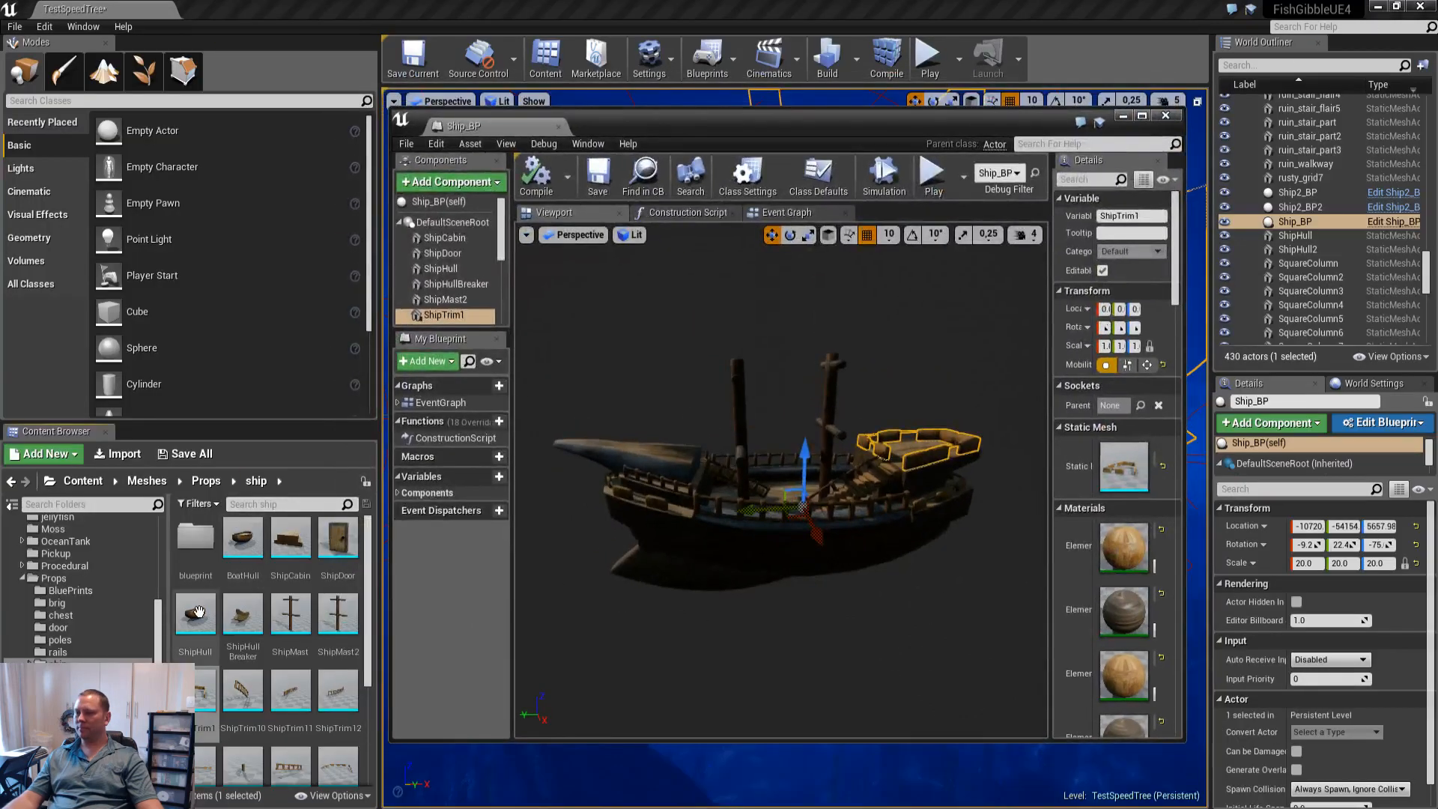
double_click(201, 705)
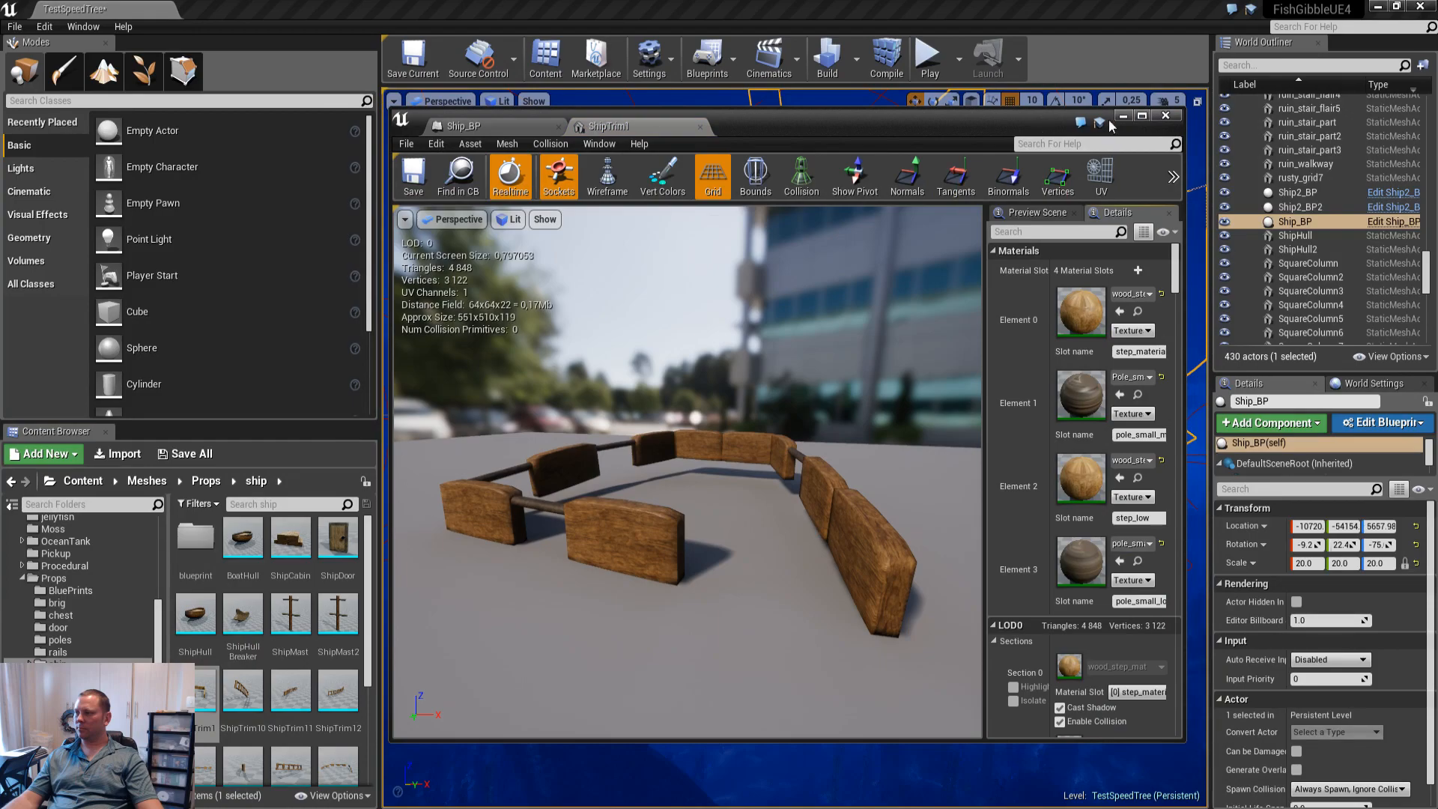
Maximize the ShipTrim1 mesh editor and examine how the mesh's level of detail changes as the view moves away
click(1141, 116)
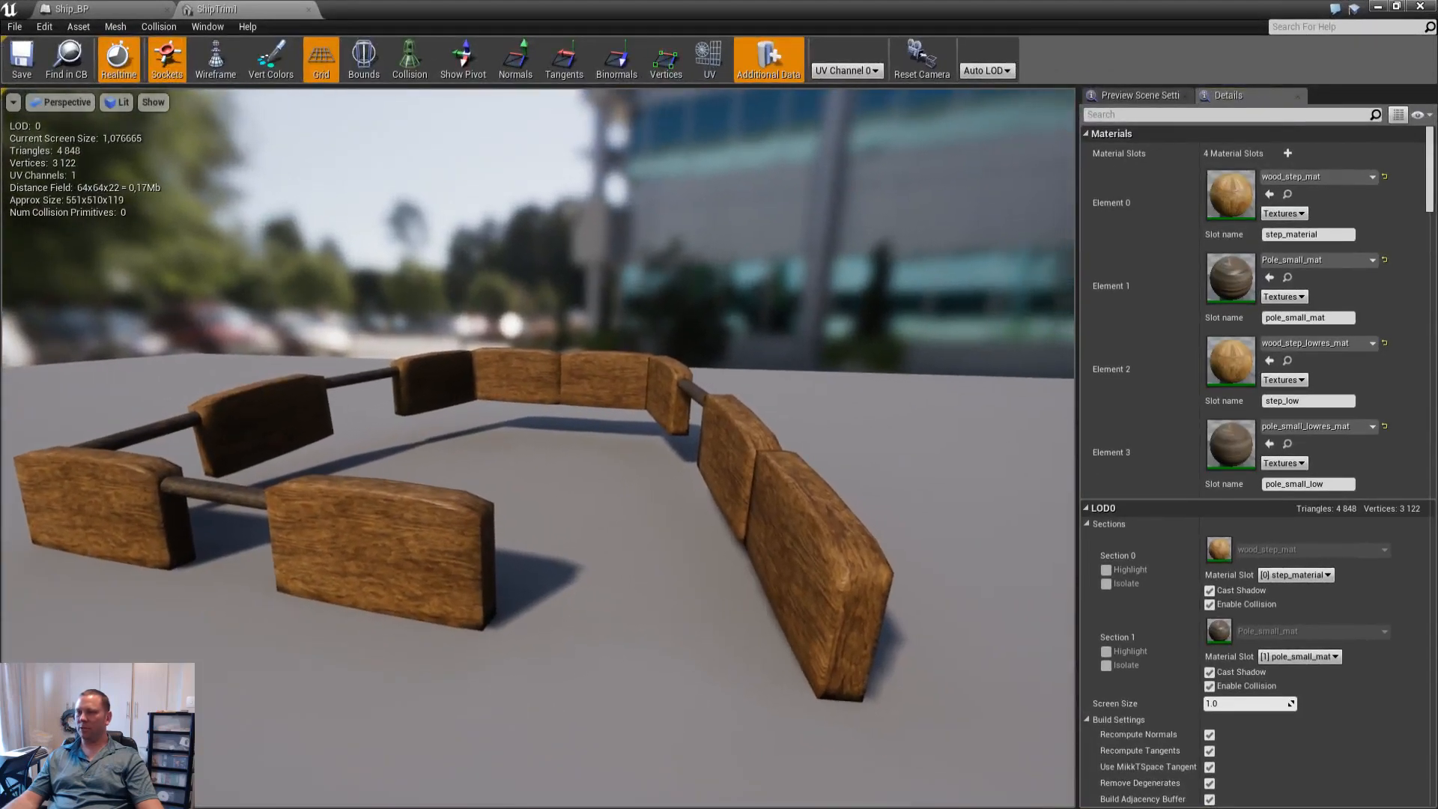
drag(525, 450, 621, 451)
key(d)
right_drag(621, 451, 538, 449)
key(s)
key(s)
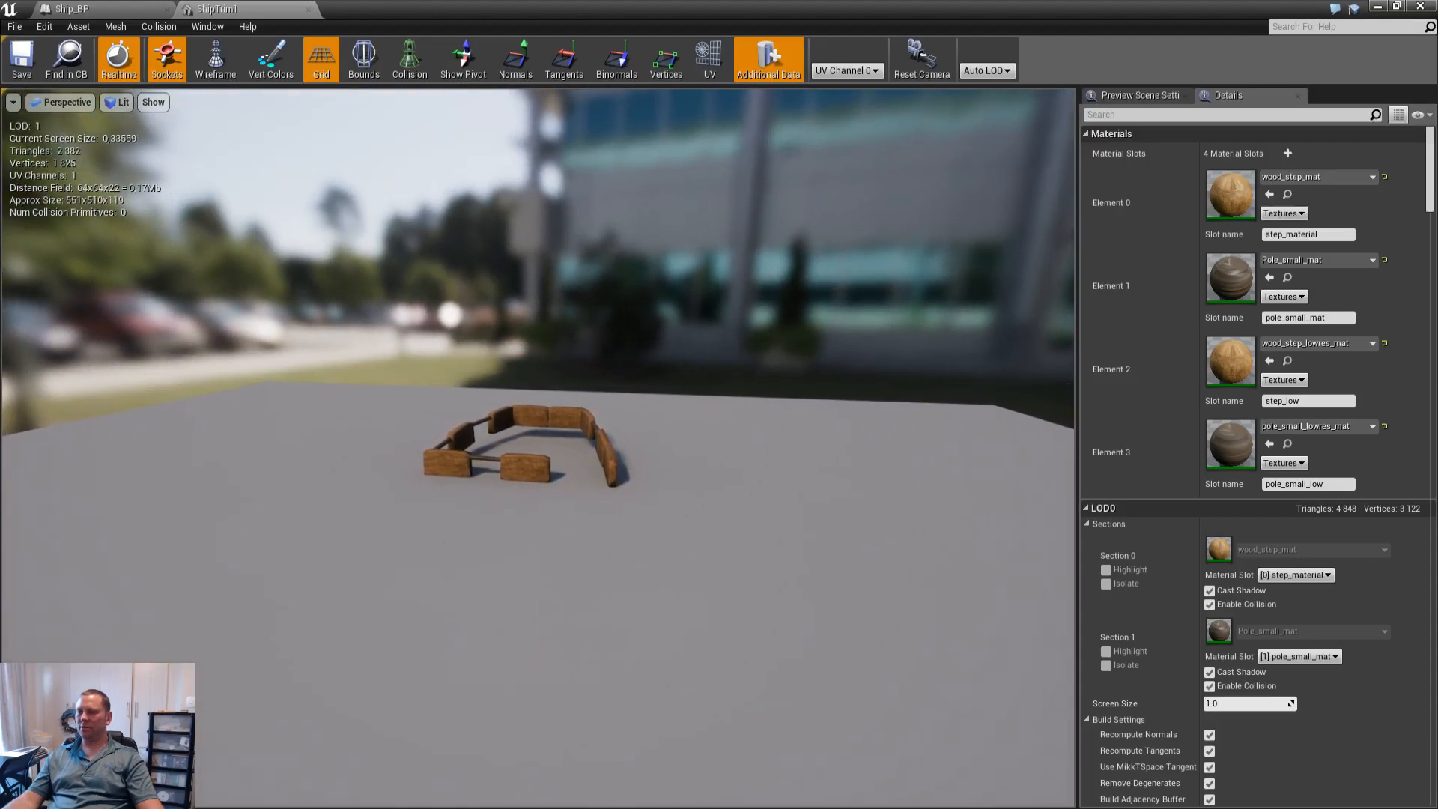
key(s)
right_drag(538, 450, 540, 447)
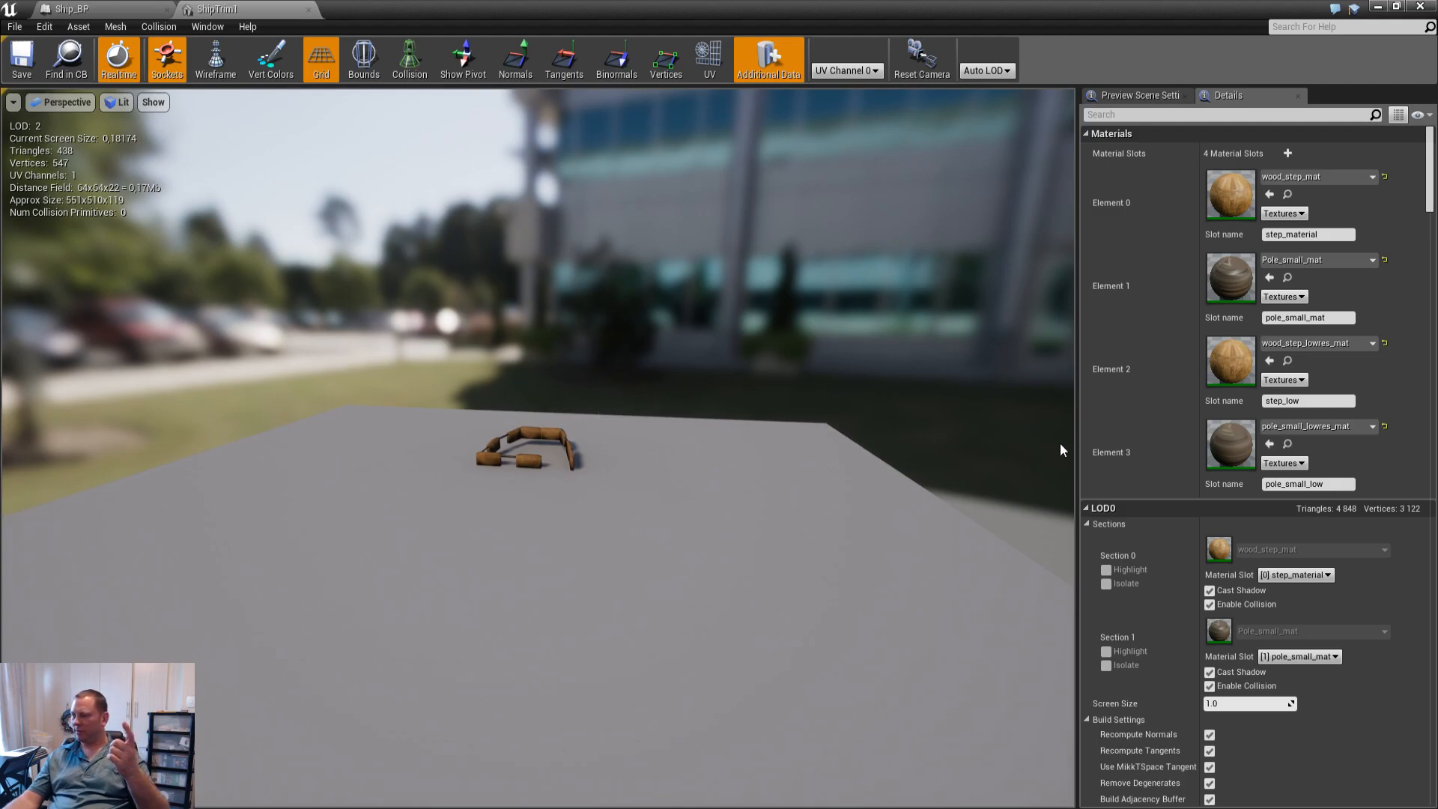
Review the ShipTrim1 mesh's build, reduction and screen size settings for each LOD, down to the general LOD settings
scroll(1140, 468, down, 10)
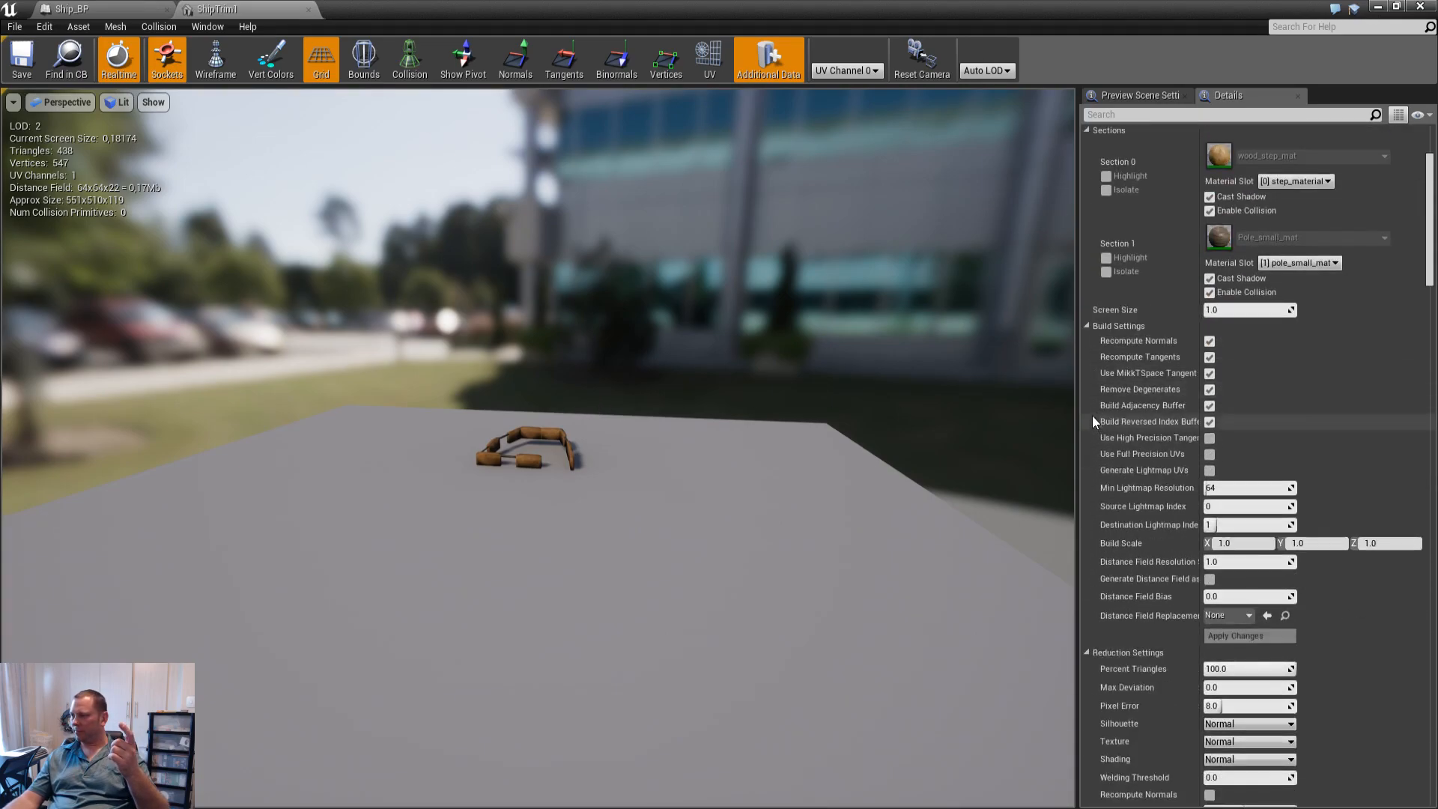
scroll(1091, 390, down, 20)
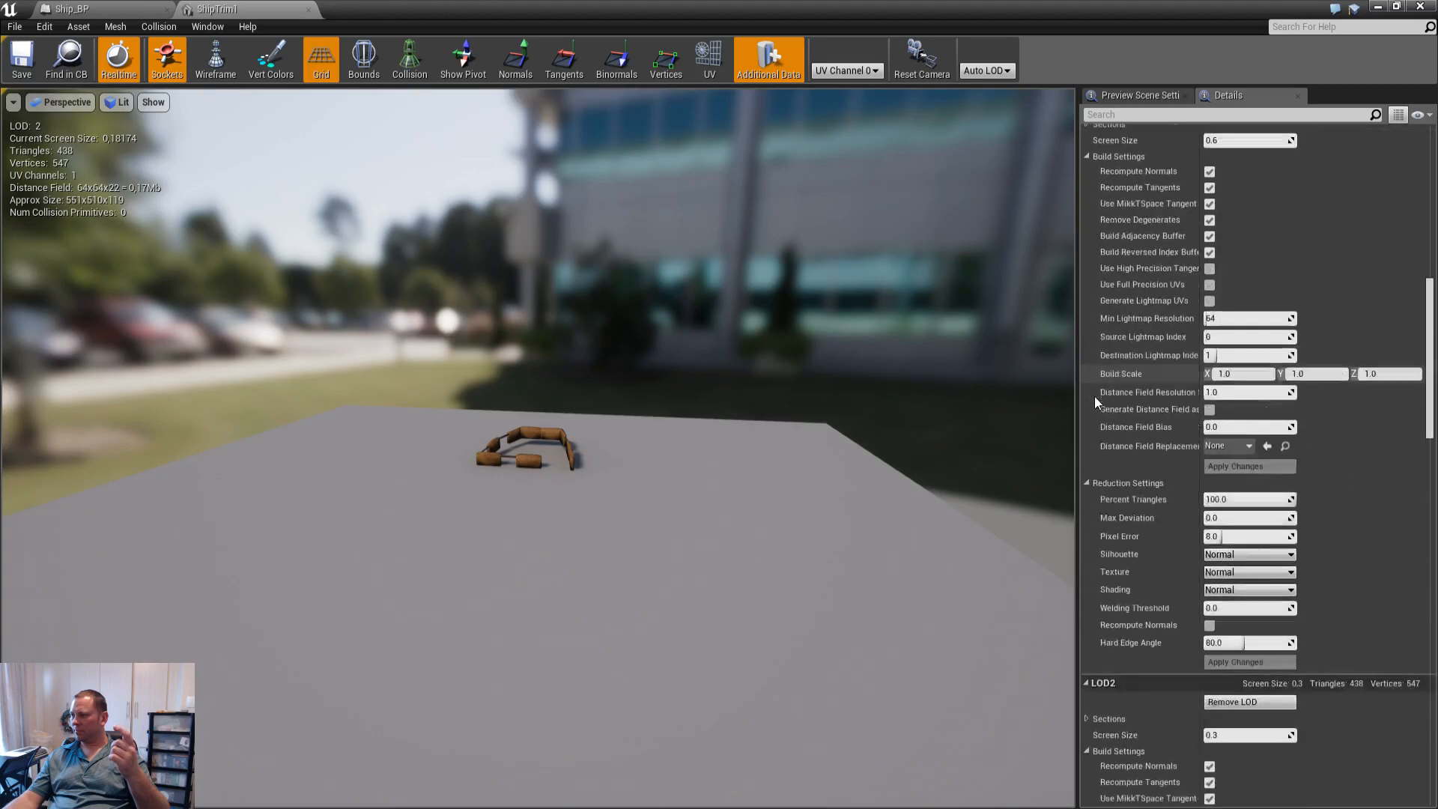
scroll(1103, 399, down, 15)
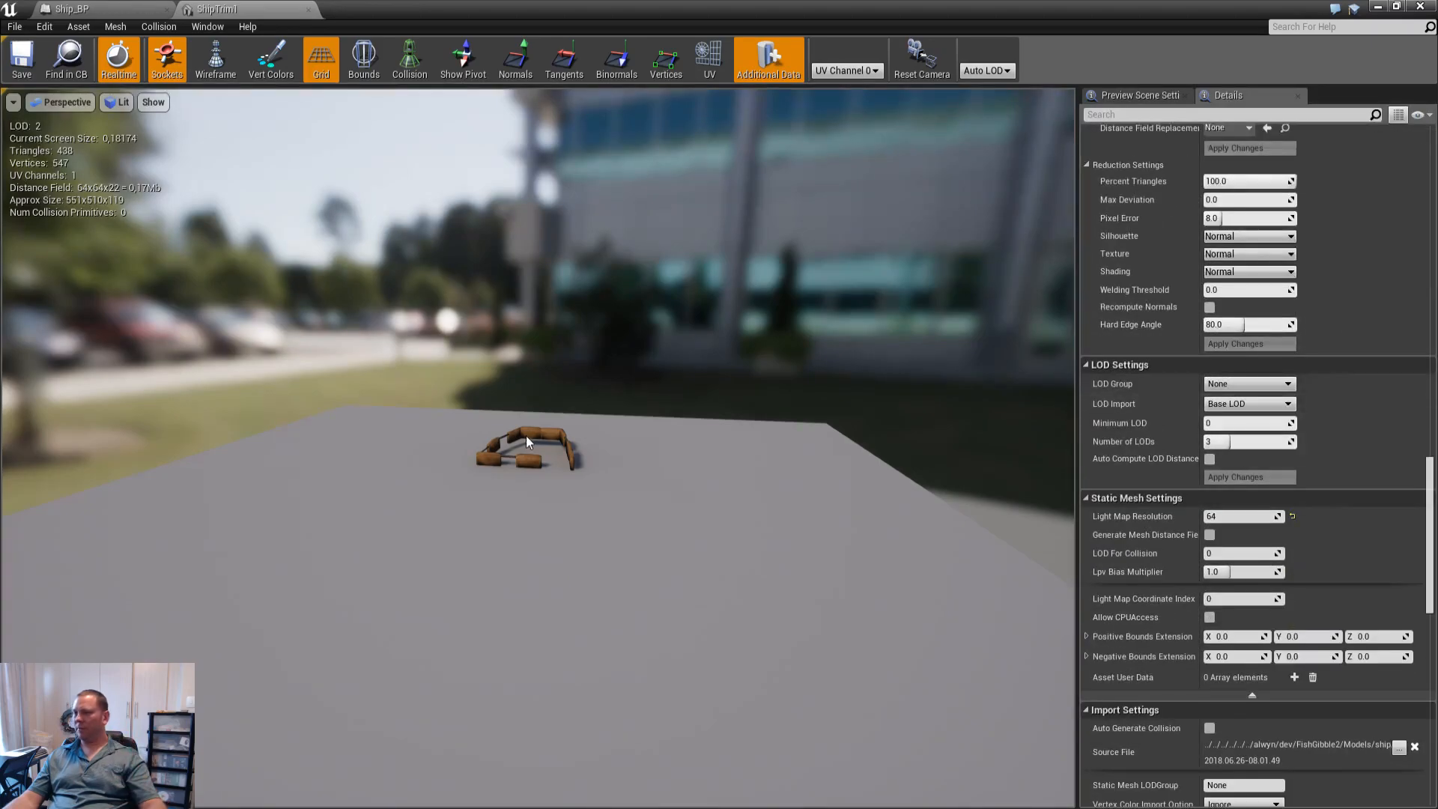
Inspect the ShipTrim1 mesh from a distance and up close to compare its low and full detail levels
drag(481, 438, 496, 442)
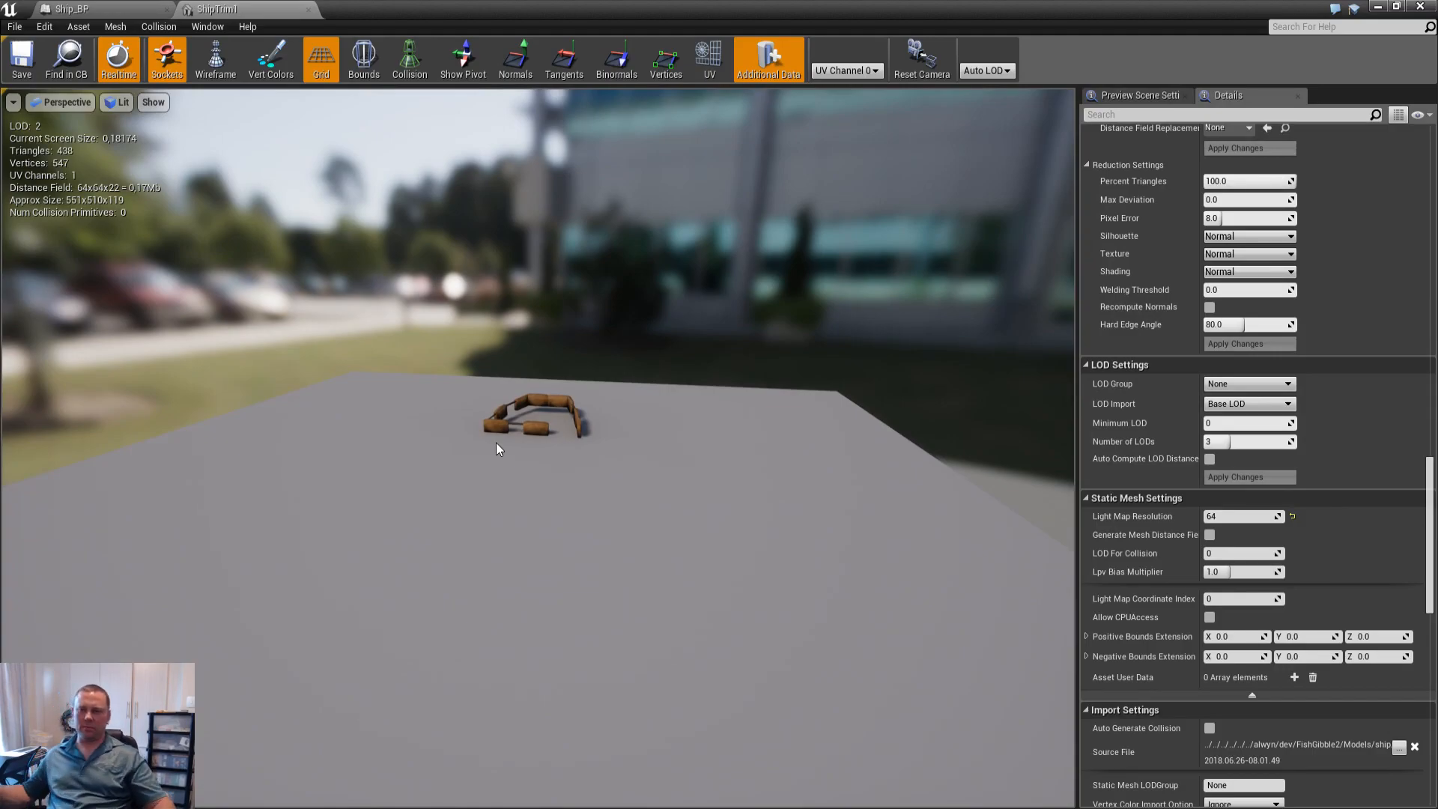
mouse_move(398, 340)
right_down()
mouse_move(419, 322)
mouse_move(409, 363)
mouse_move(423, 365)
mouse_move(398, 340)
right_up()
key(w)
key(w)
key(s)
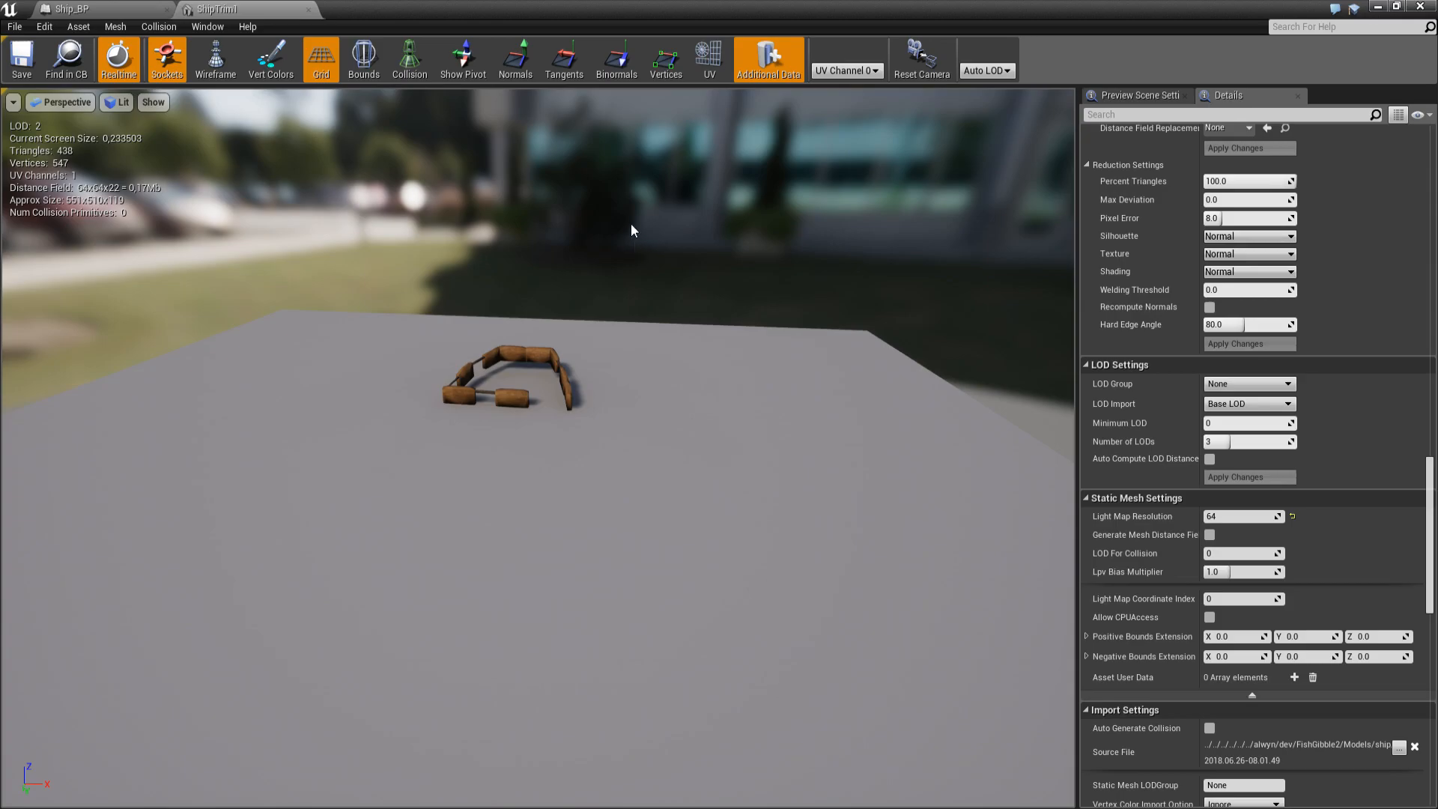
alt+drag(575, 255, 555, 198)
alt+right_drag(555, 199, 637, 199)
alt+drag(636, 199, 584, 218)
alt+right_drag(584, 217, 543, 217)
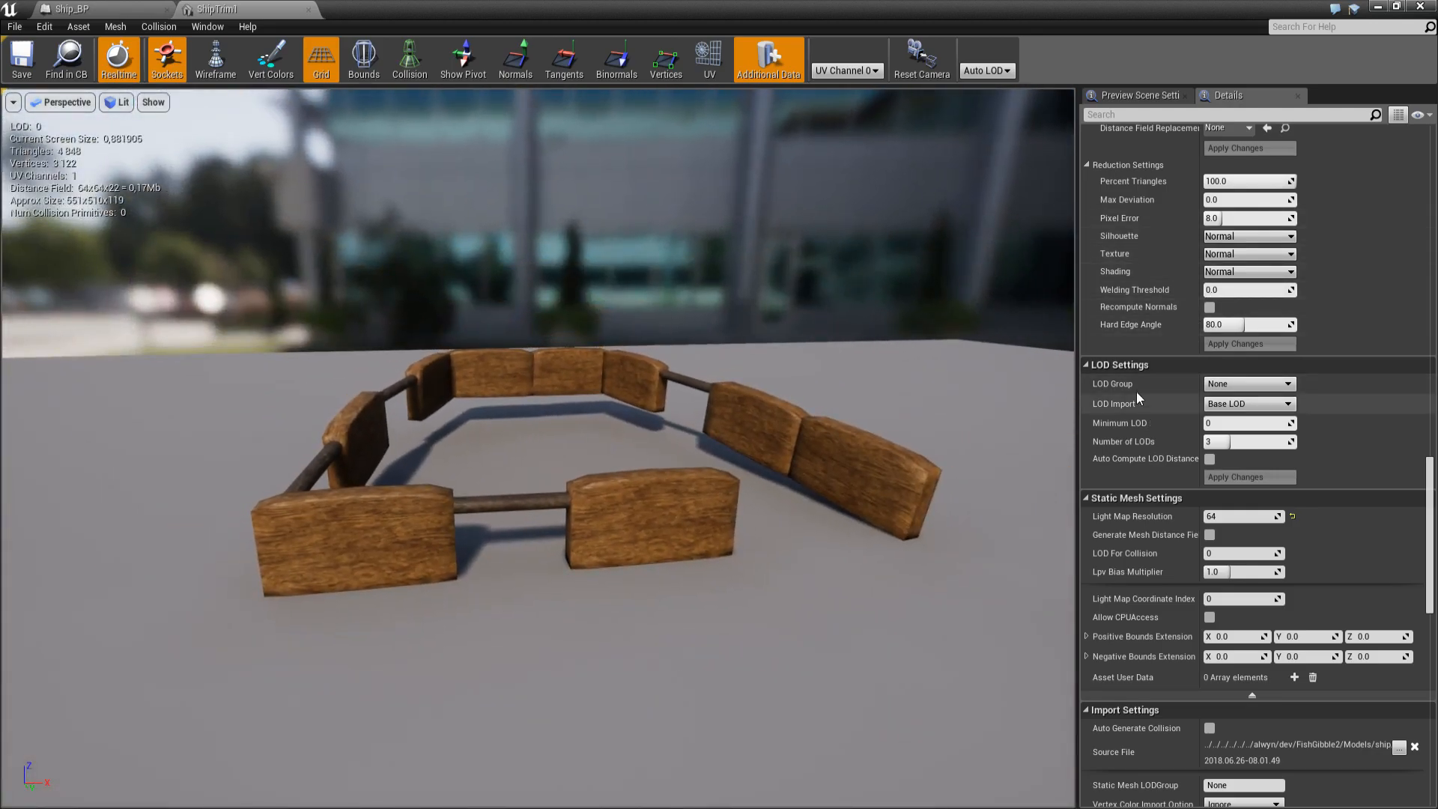
View ShipTrim1's wooden planks up close and return to the mesh's list of material slots
scroll(1112, 343, up, 3)
scroll(1112, 337, up, 12)
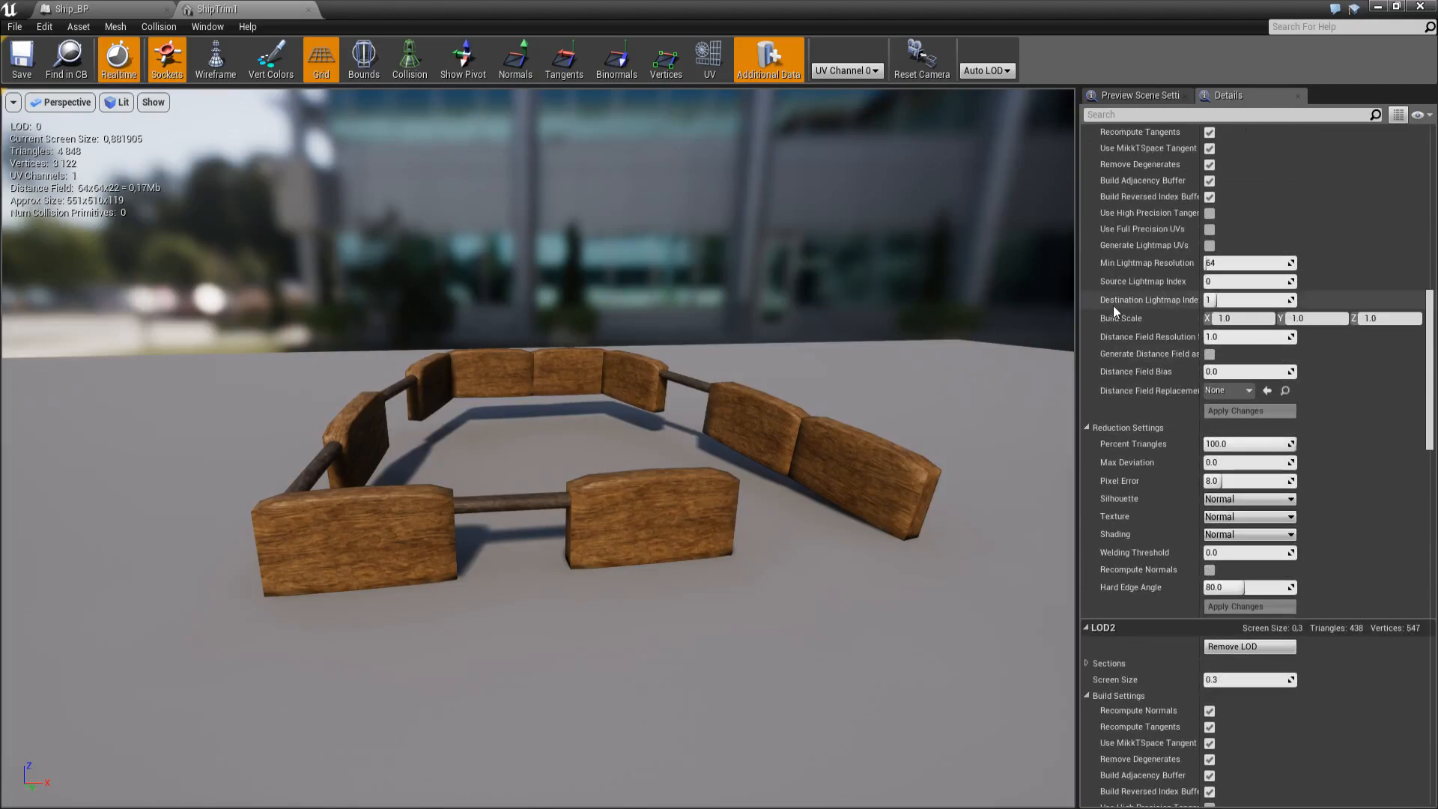
mouse_move(615, 418)
right_down()
mouse_move(630, 430)
mouse_move(616, 418)
right_up()
key(w)
scroll(1104, 343, up, 15)
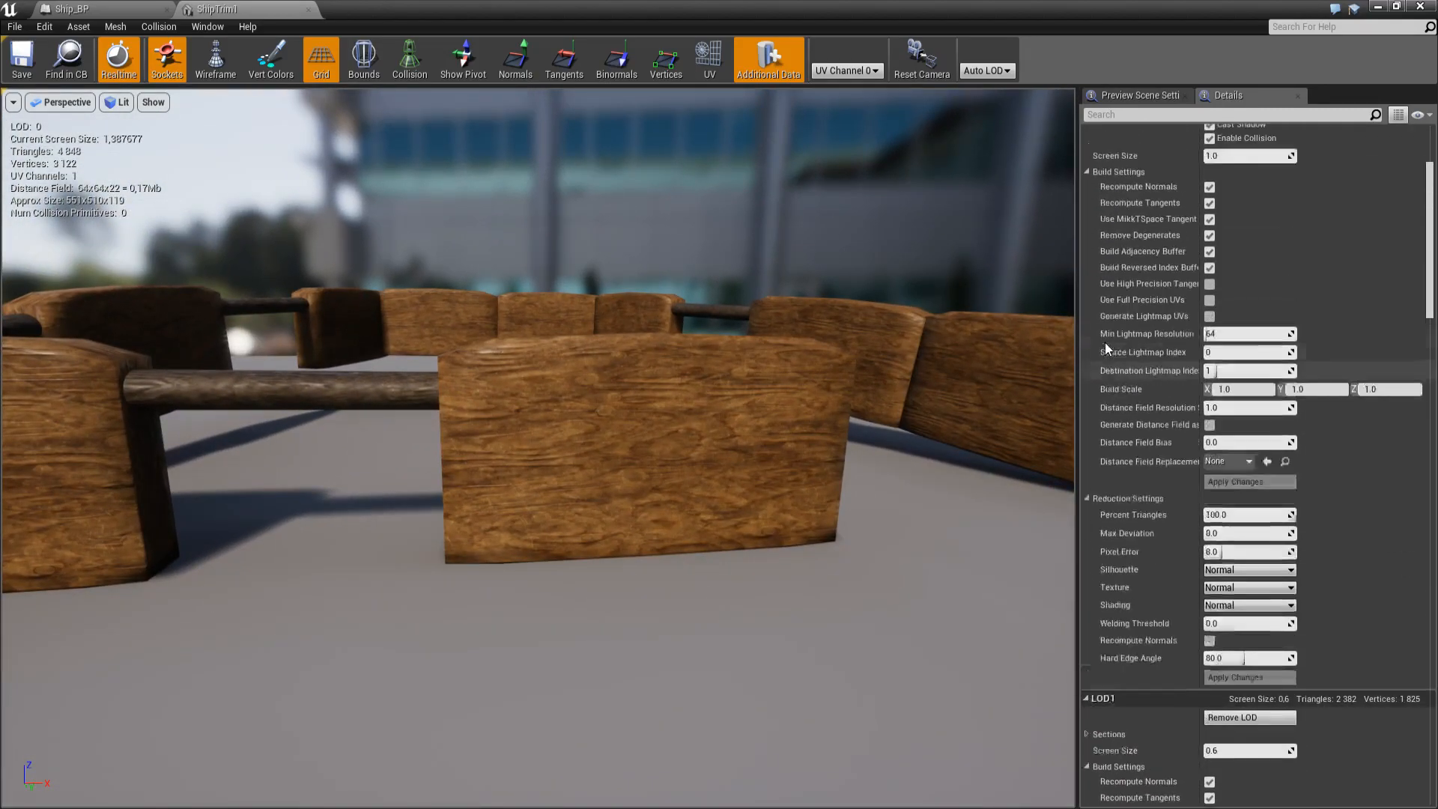
scroll(1114, 339, up, 10)
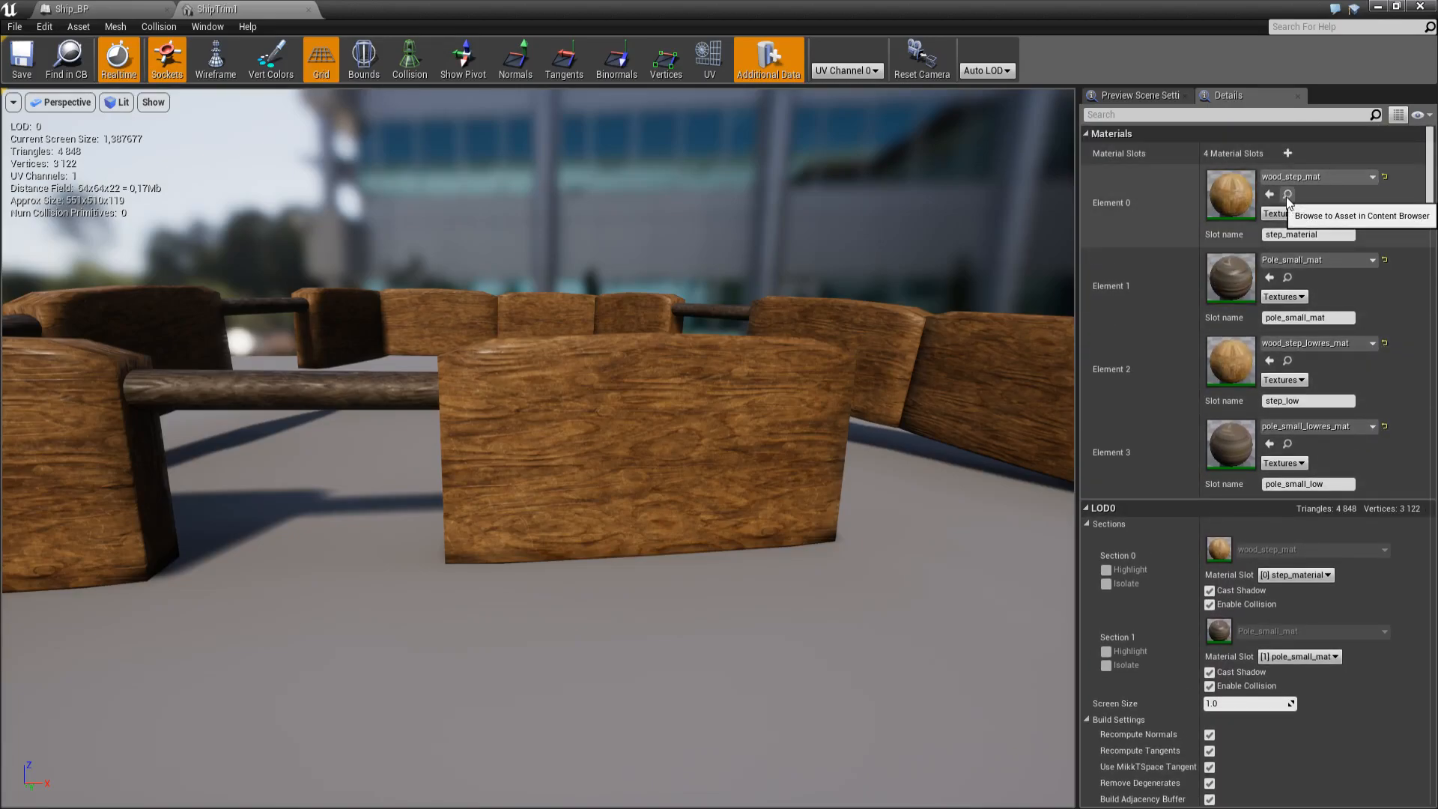
Locate the wood_step_mat material from ShipTrim1's first material slot and open it in a maximized editor
click(1396, 7)
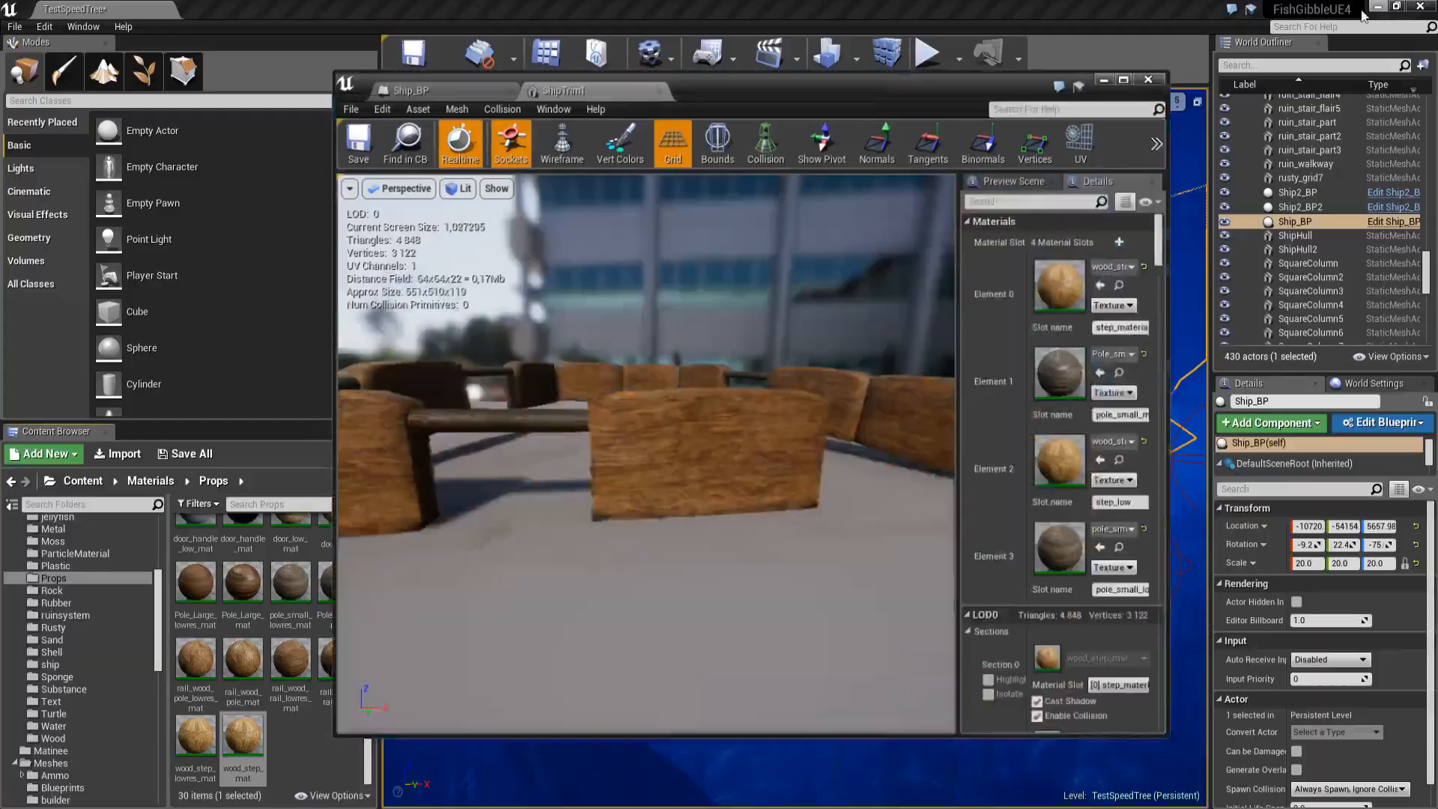
double_click(243, 738)
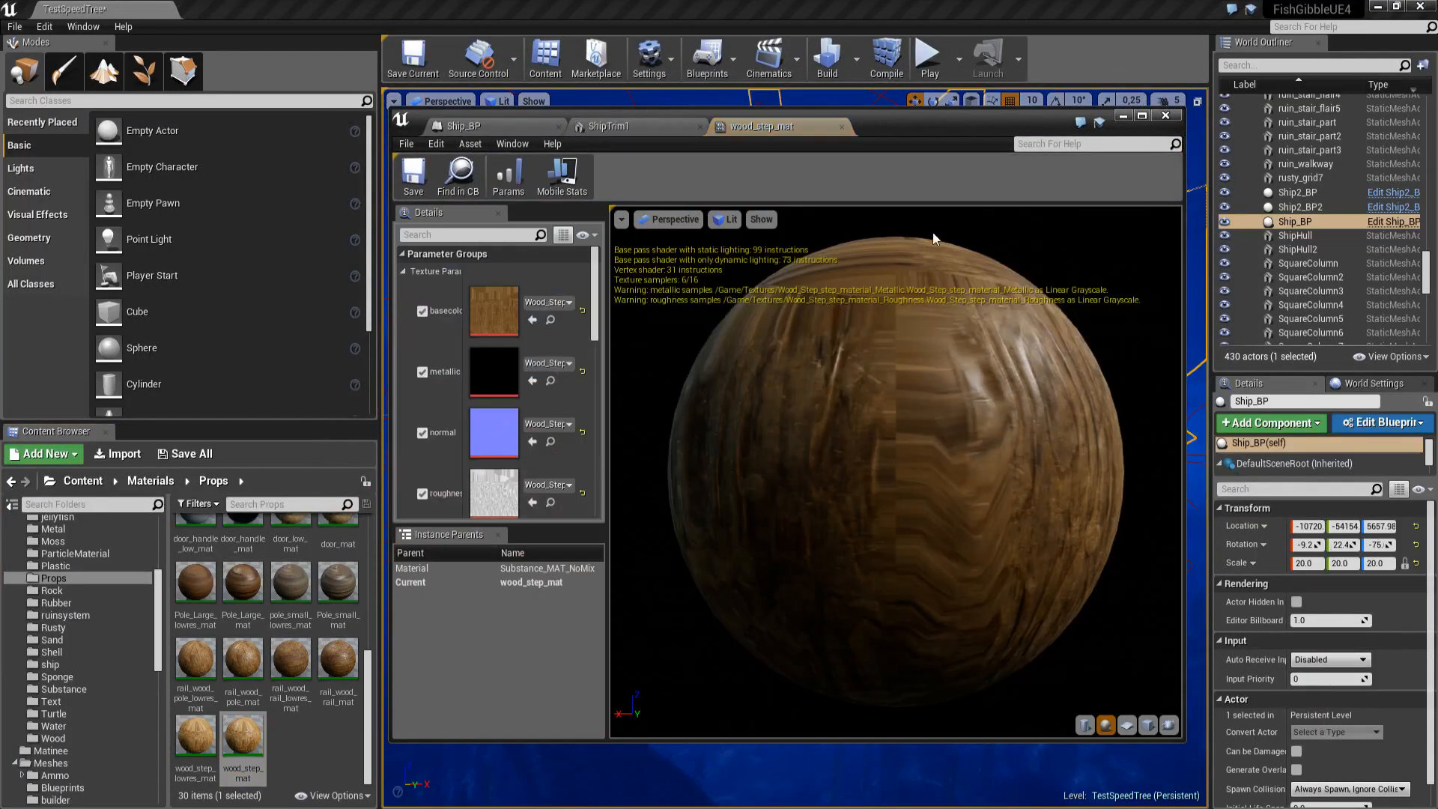
click(1144, 117)
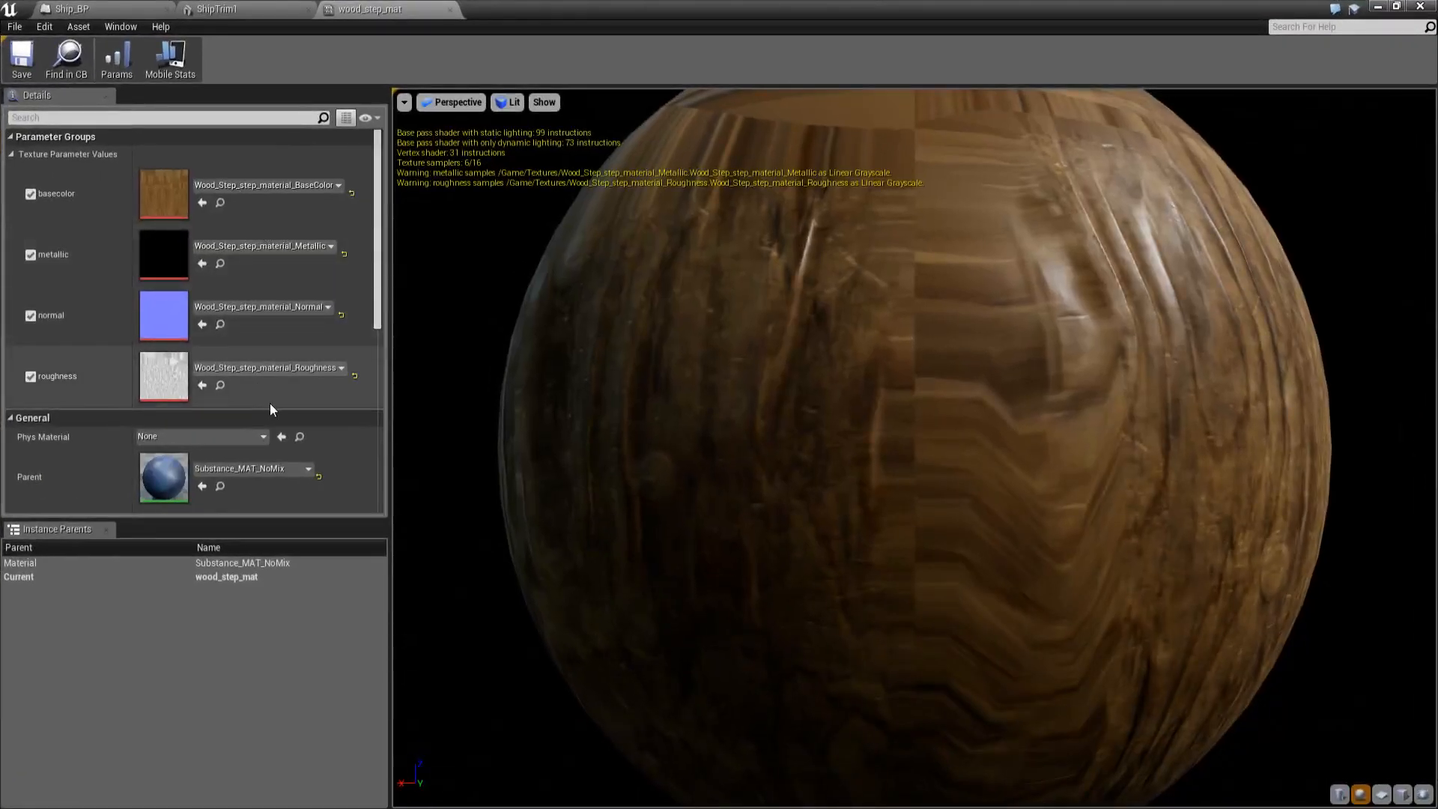
Locate wood_step_mat's parent, Substance_MAT_NoMix, open it maximized and examine its base color, normal, roughness and metallic texture nodes
scroll(270, 404, down, 2)
click(221, 414)
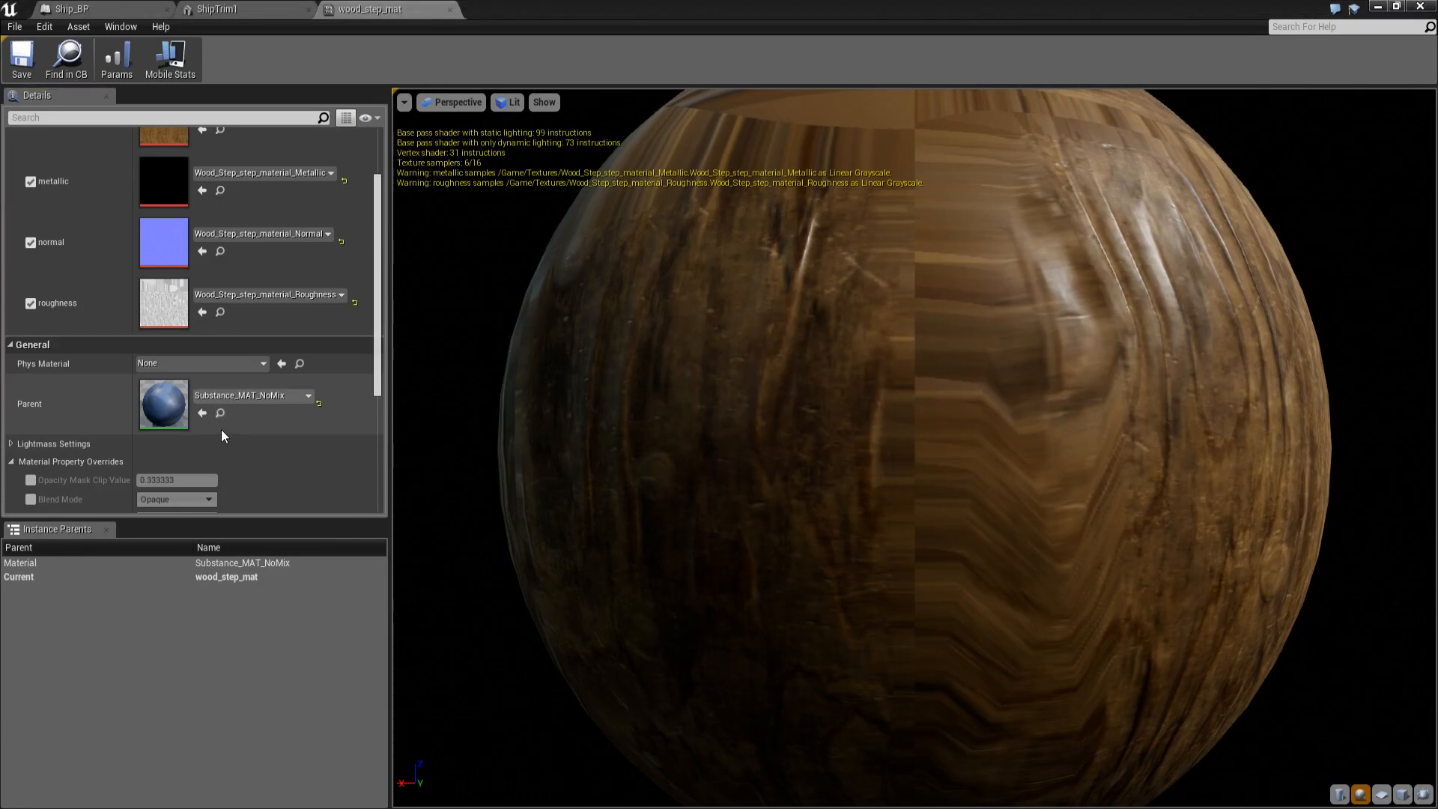
click(1398, 7)
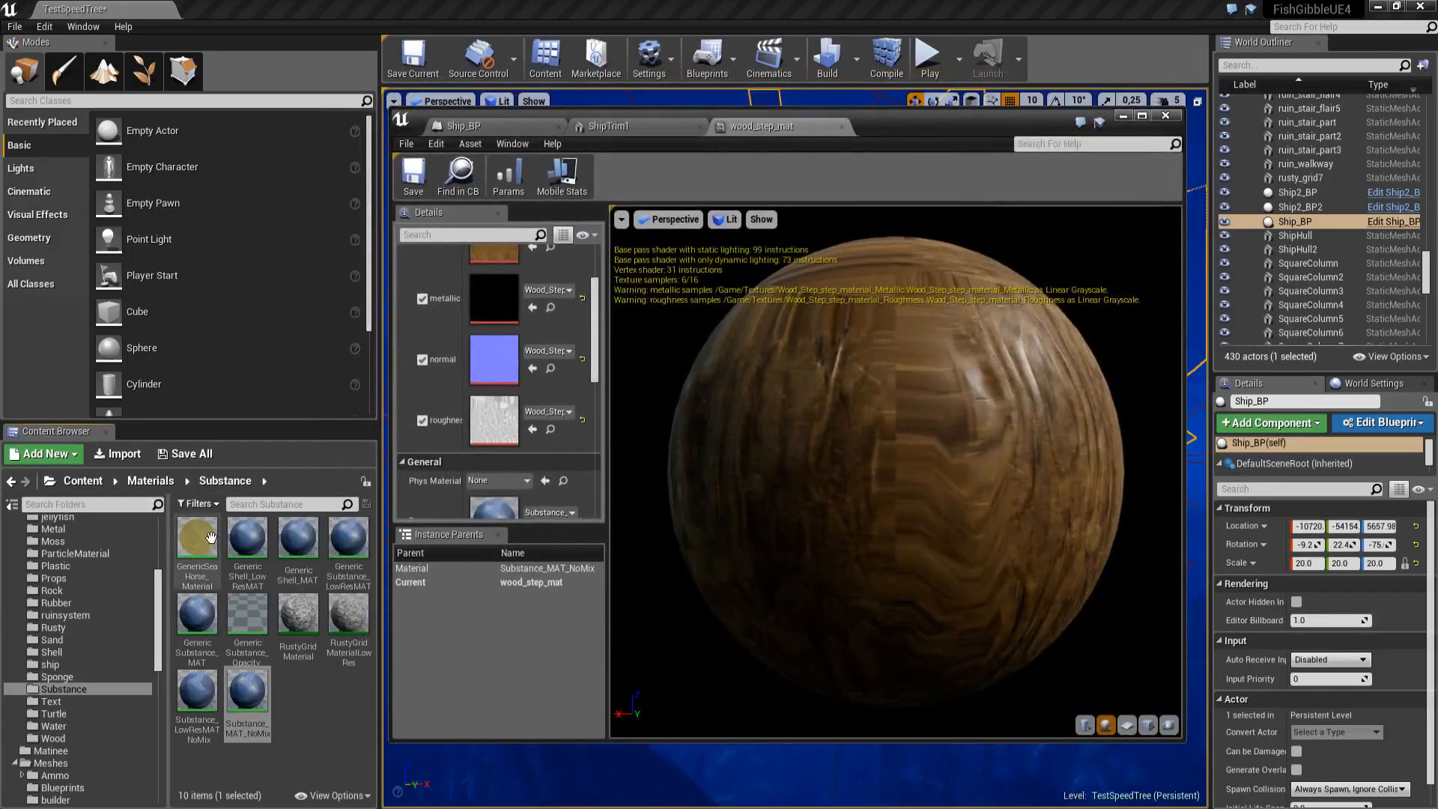
double_click(247, 693)
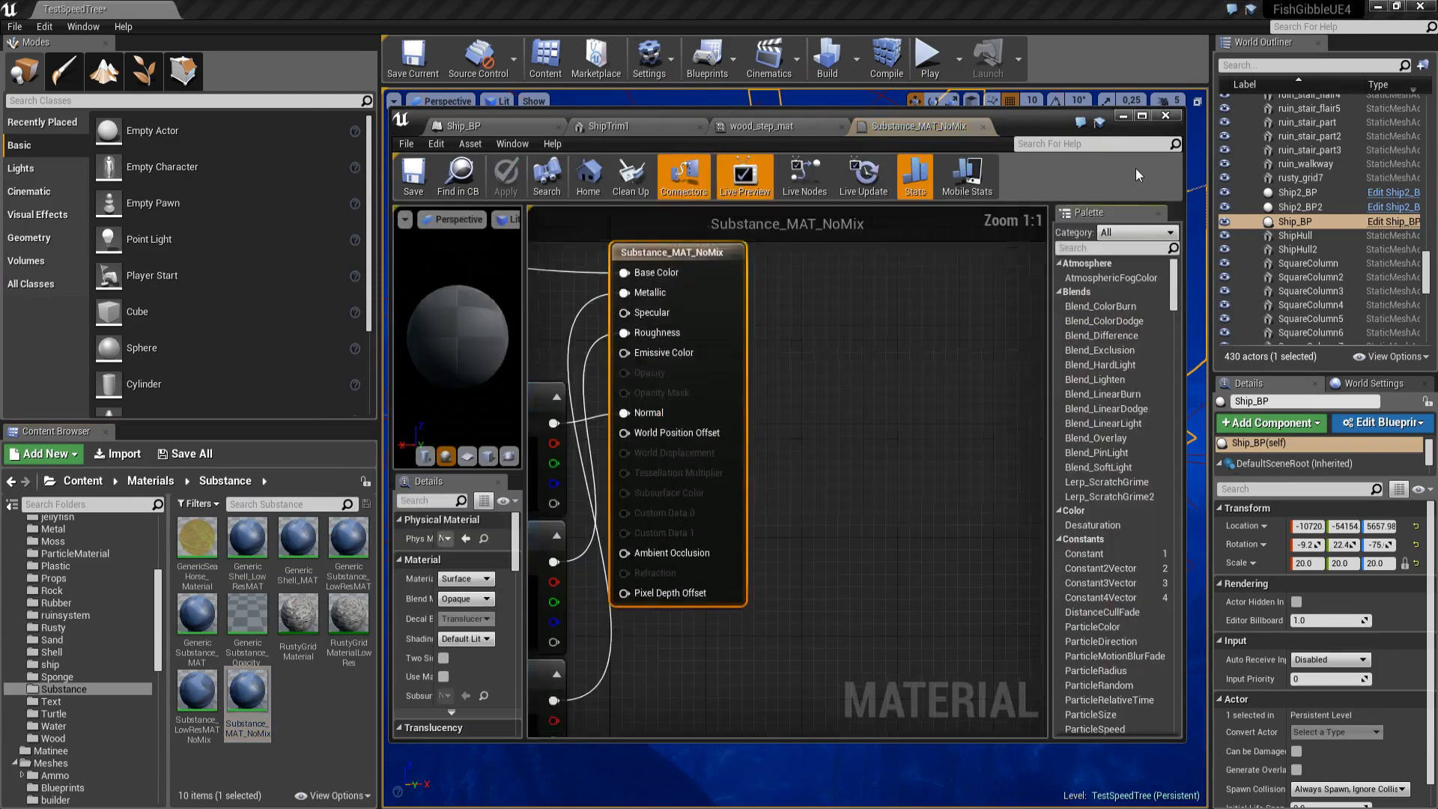
click(1142, 116)
right_drag(348, 207, 940, 257)
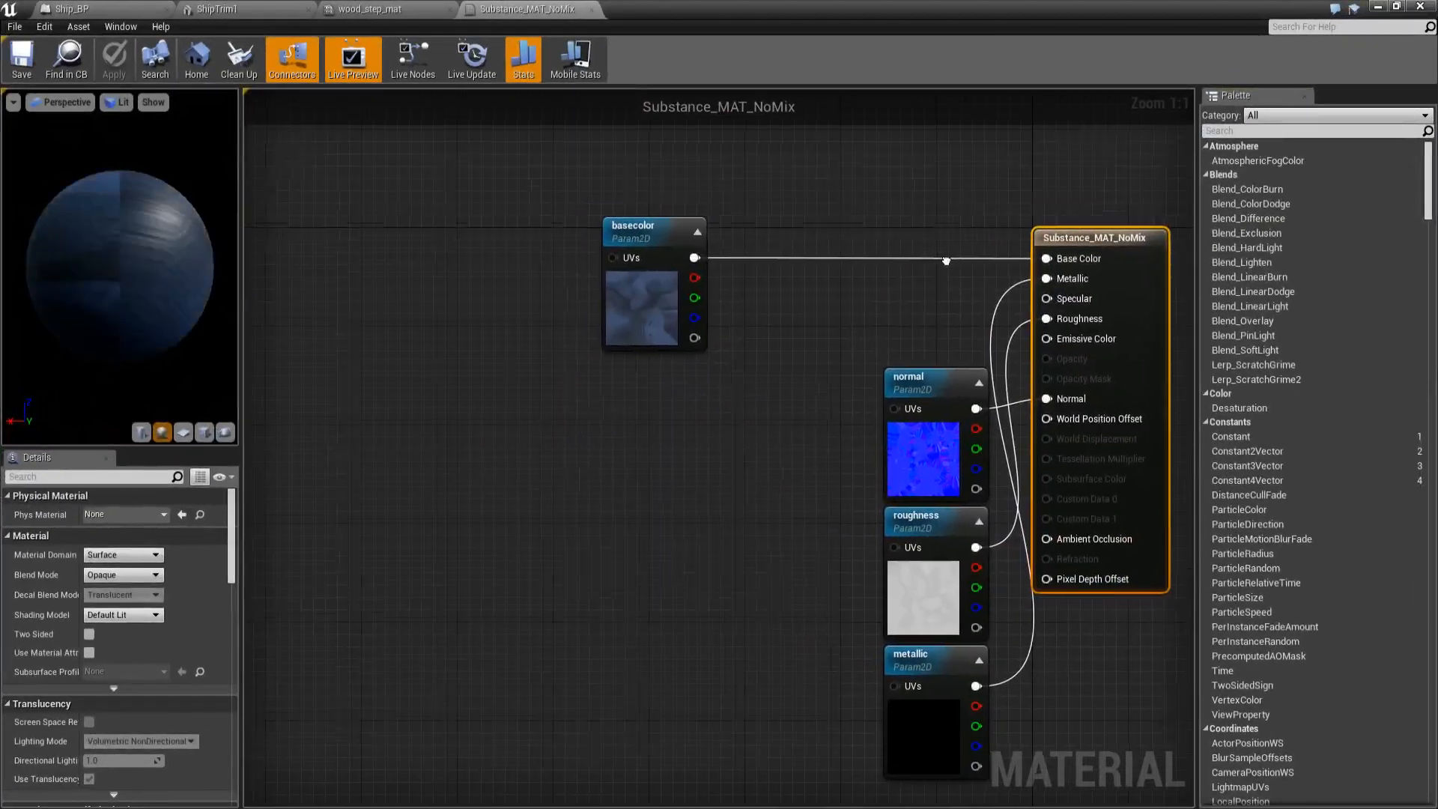
right_drag(765, 382, 501, 357)
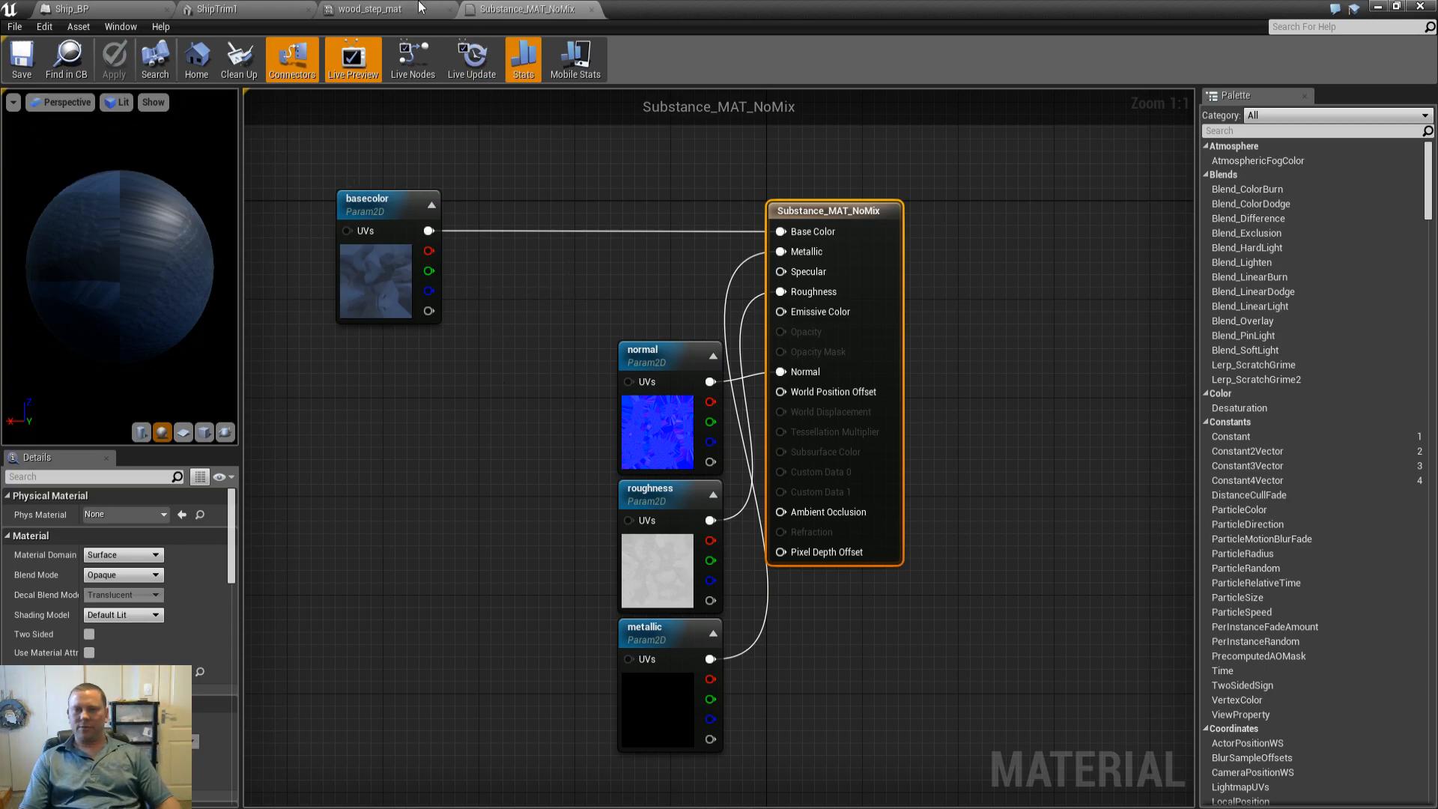
Close the Substance_MAT_NoMix and wood_step_mat editors and view the ShipTrim1 mesh from farther away
click(591, 9)
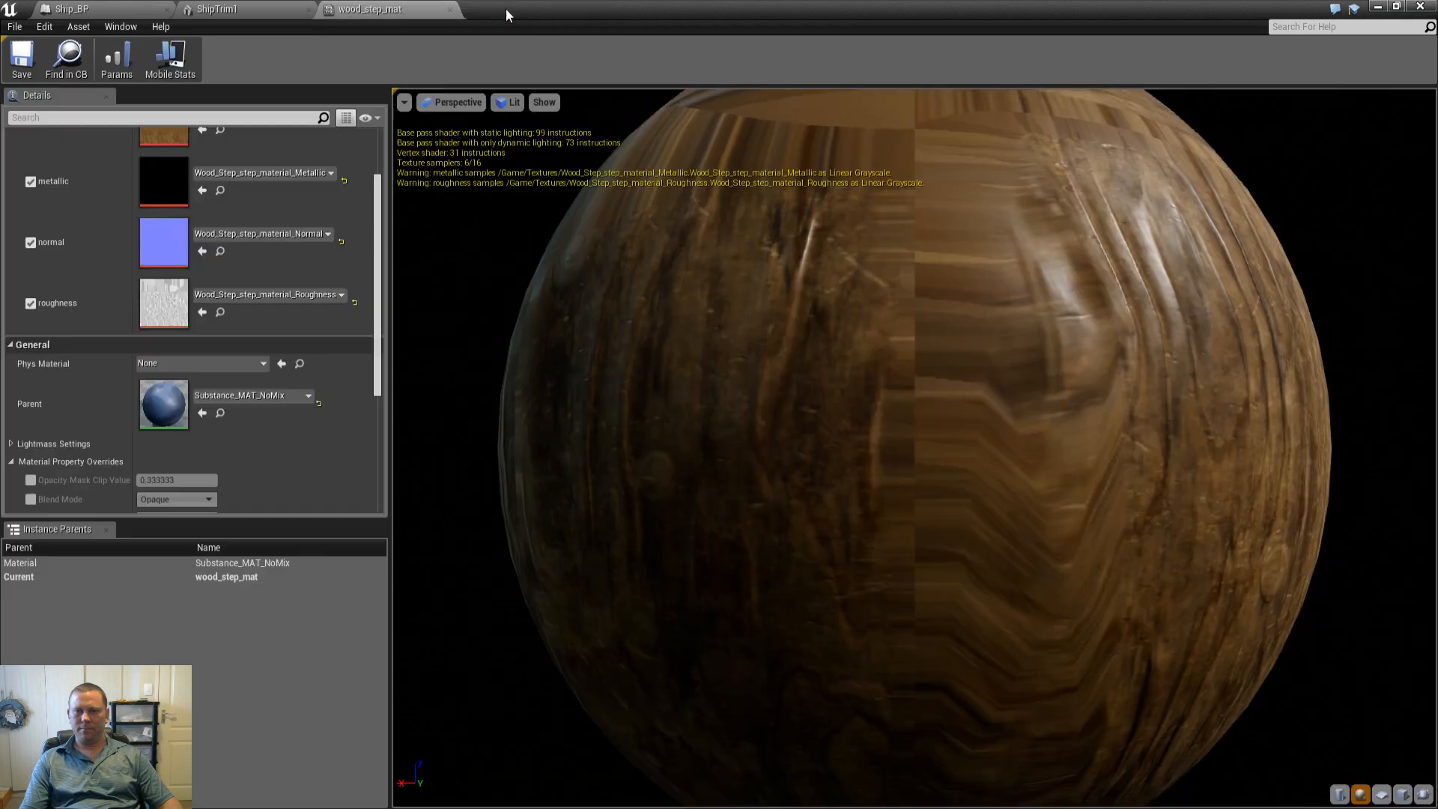
click(449, 9)
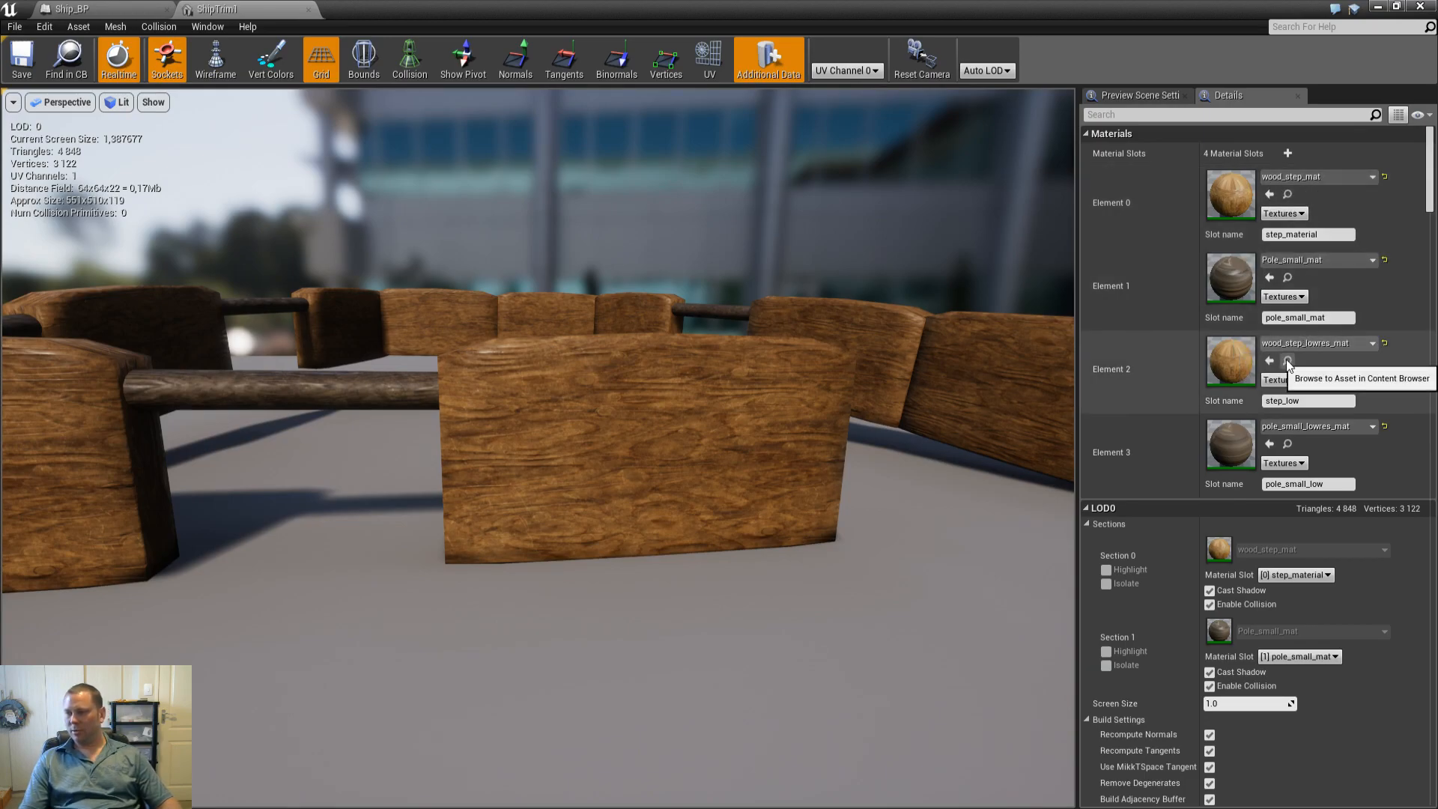
mouse_move(687, 449)
alt+right_down()
mouse_move(687, 532)
mouse_move(682, 445)
alt+right_up()
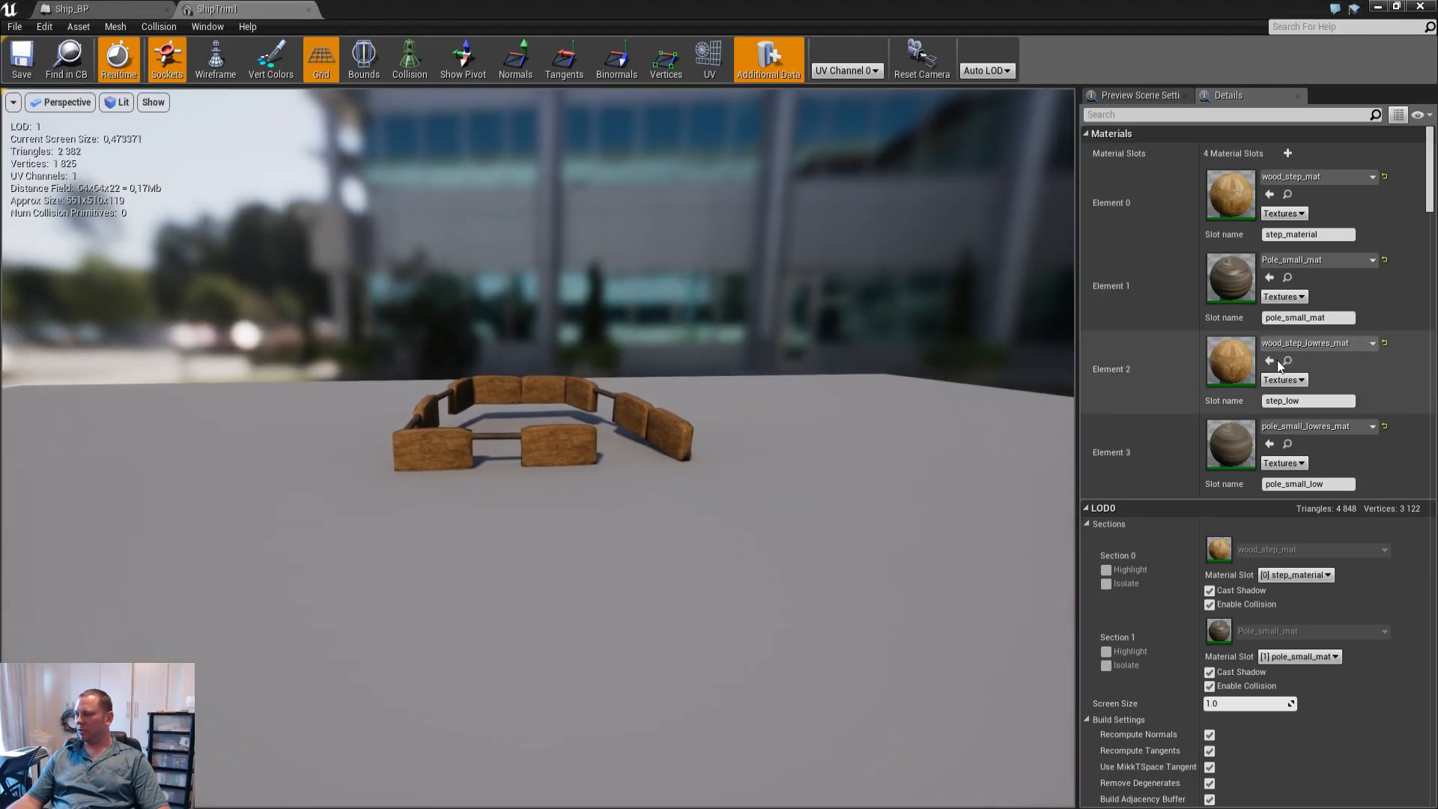
Locate the wood_step_lowres_mat material from ShipTrim1's third material slot and open it in a maximized editor
click(1398, 7)
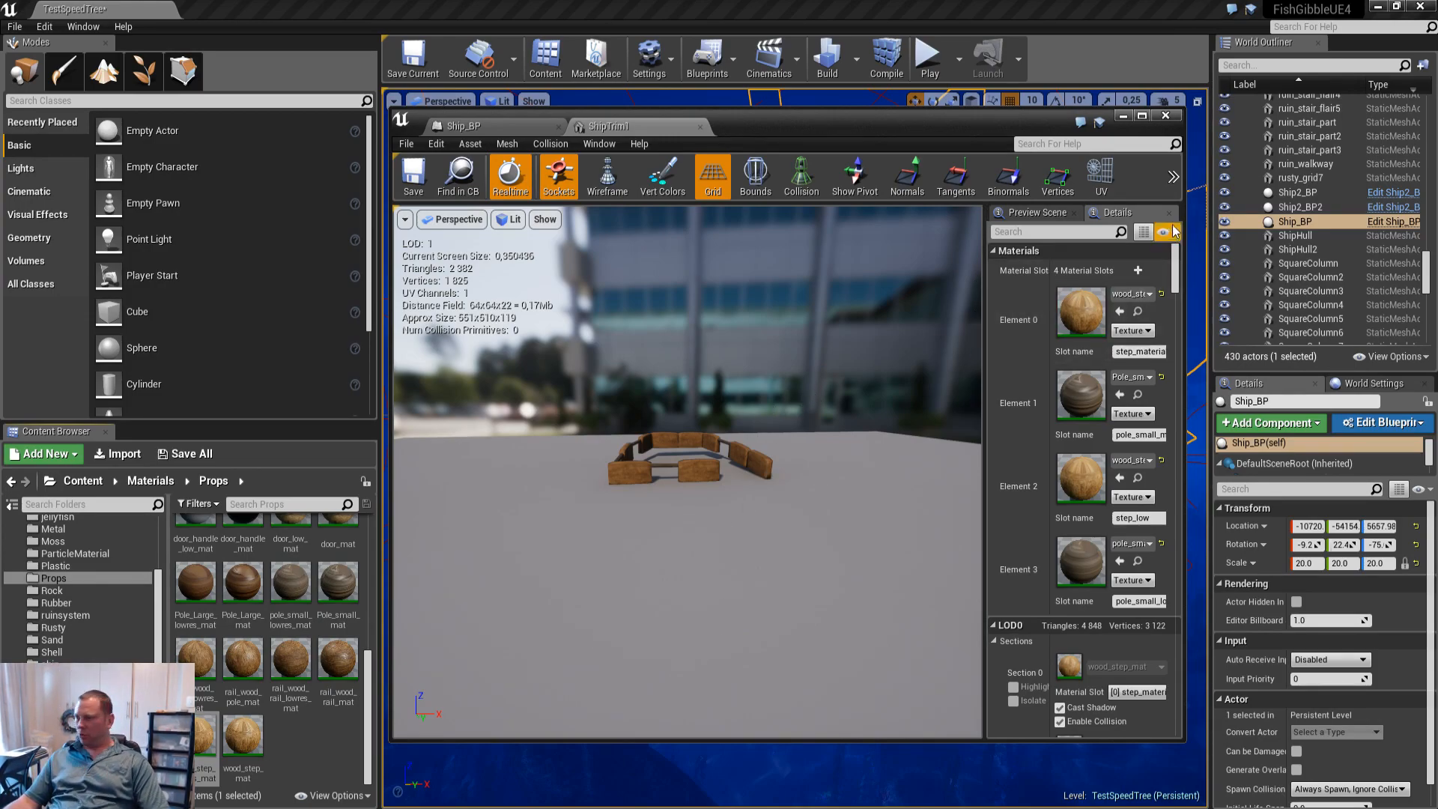
click(1143, 116)
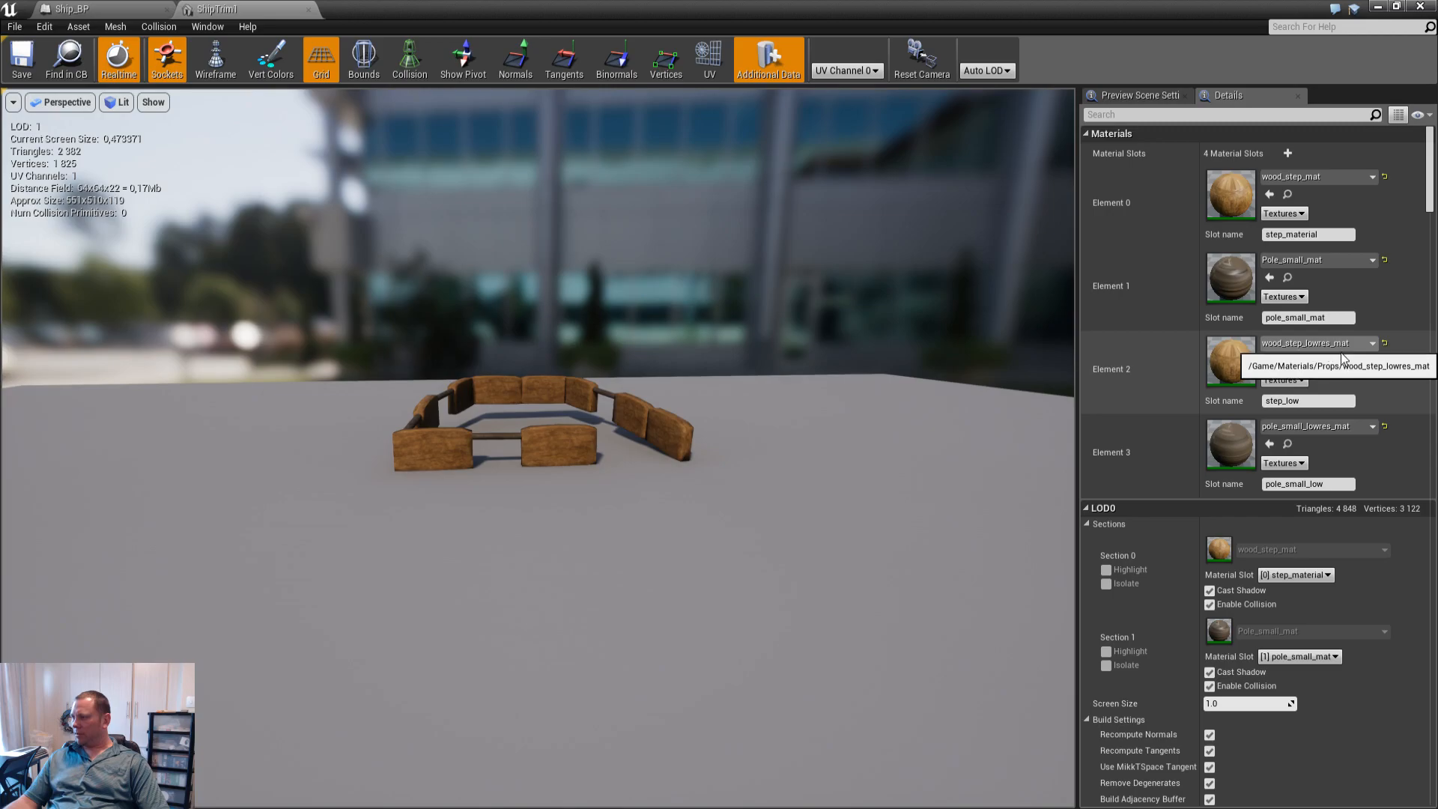
click(1397, 6)
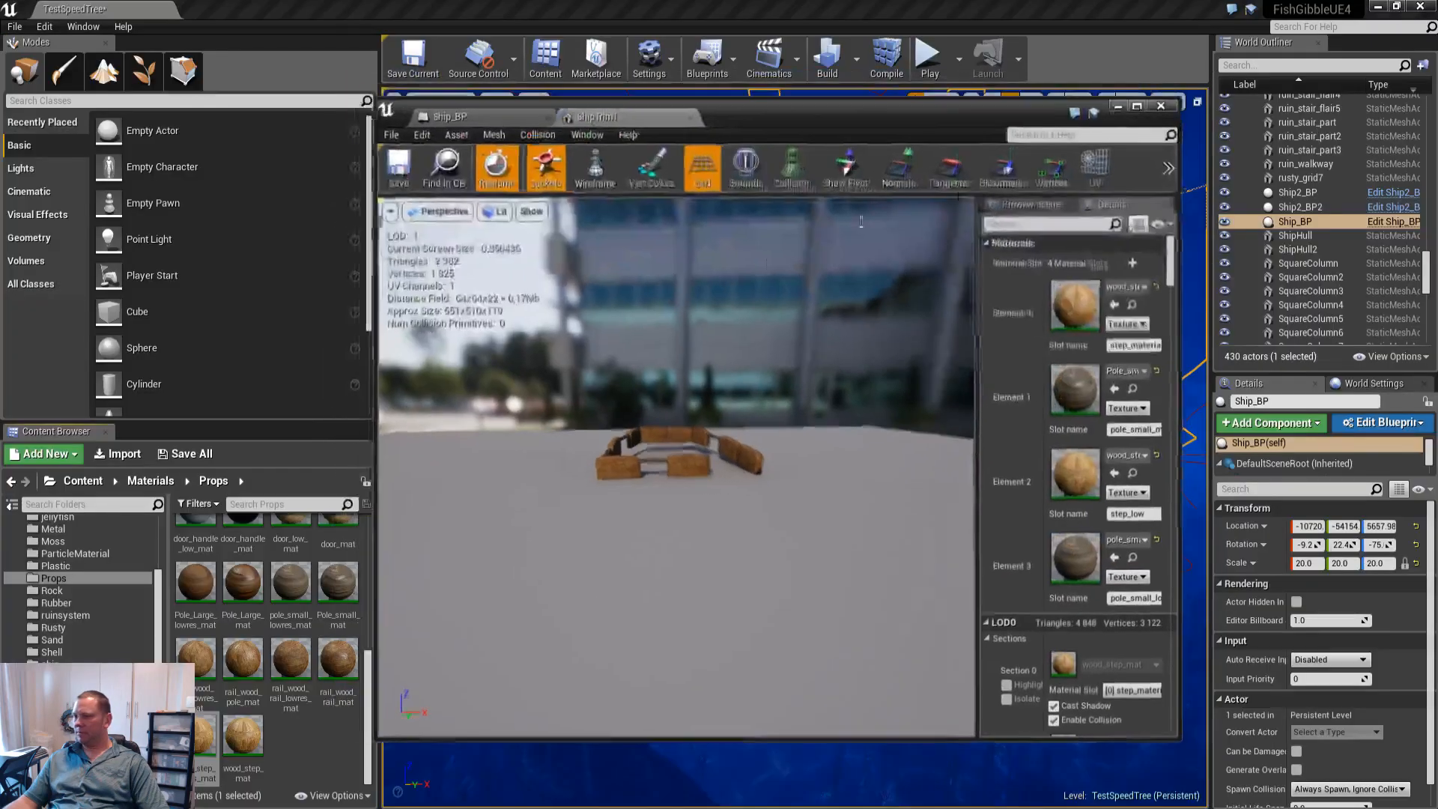
double_click(256, 731)
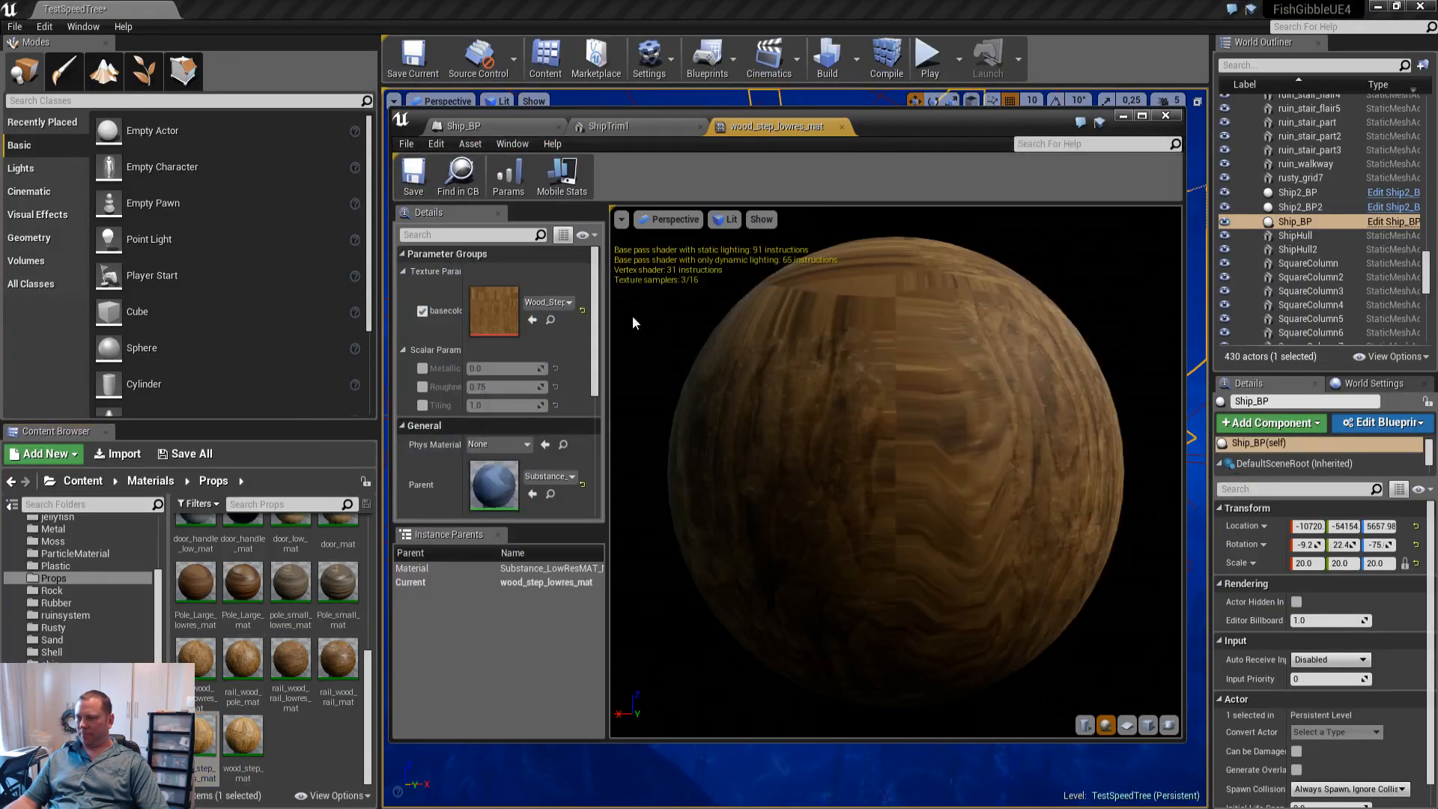
click(1142, 115)
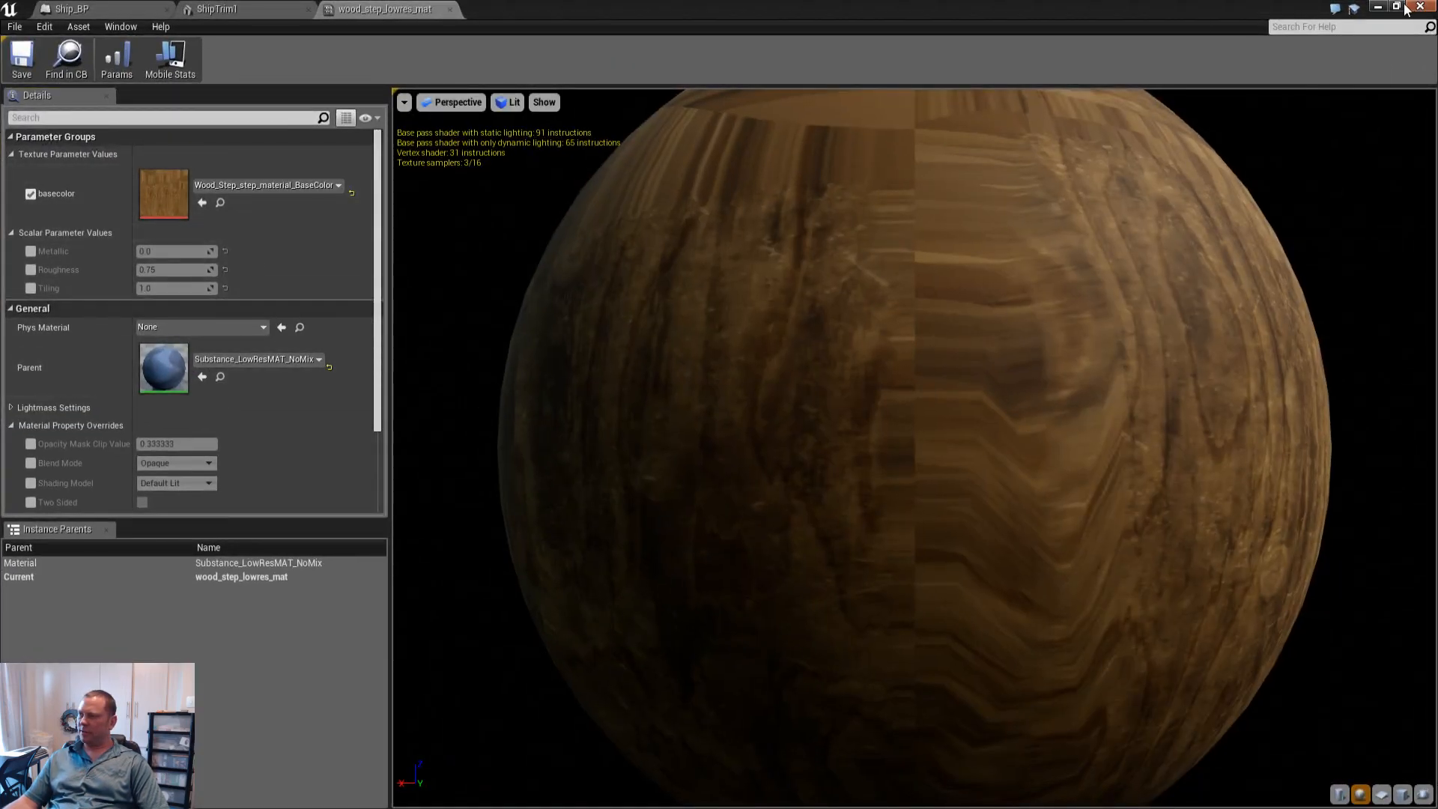
Locate wood_step_lowres_mat's parent material, Substance_LowResMAT_NoMix, among the Substance materials and open its node graph
click(1379, 6)
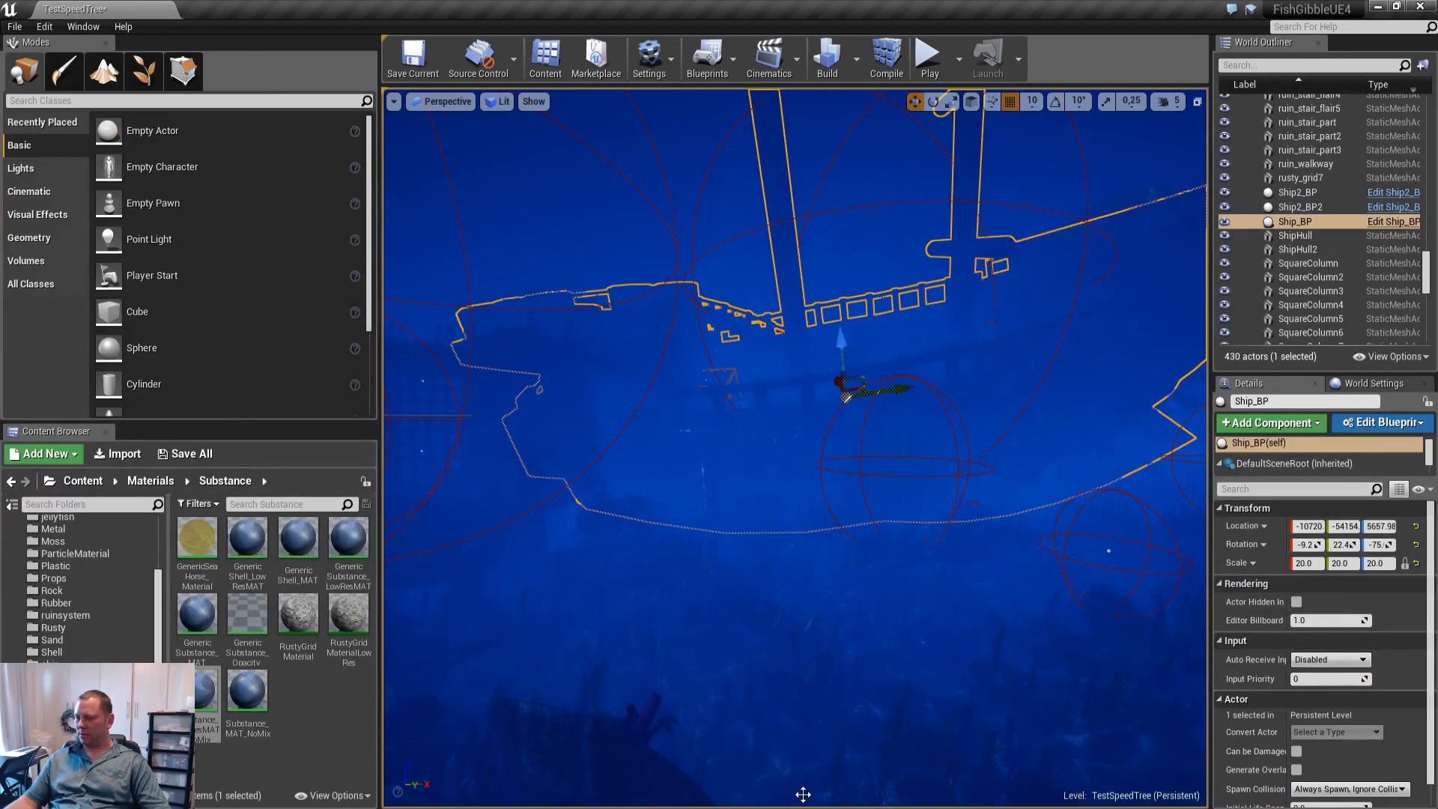
click(803, 808)
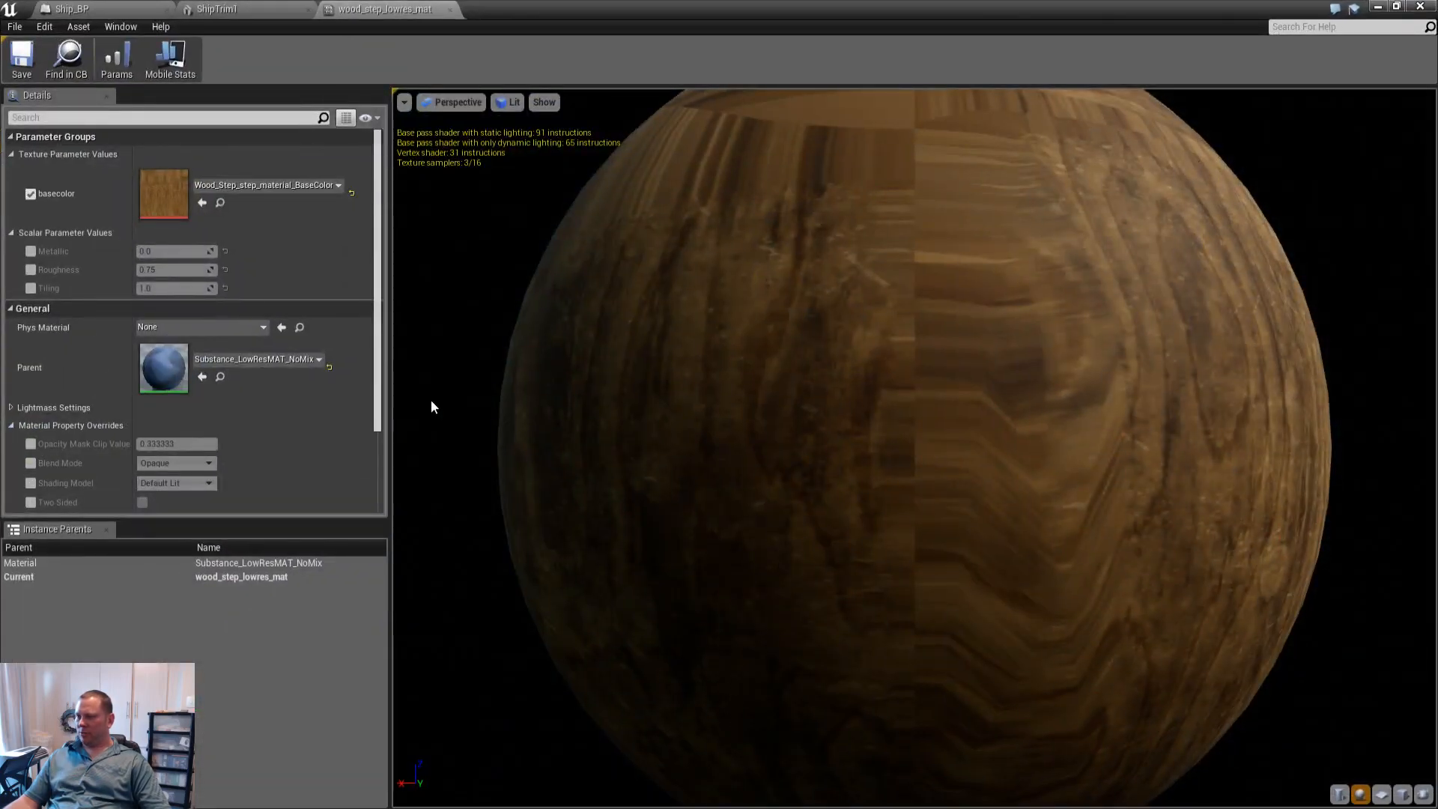
click(220, 376)
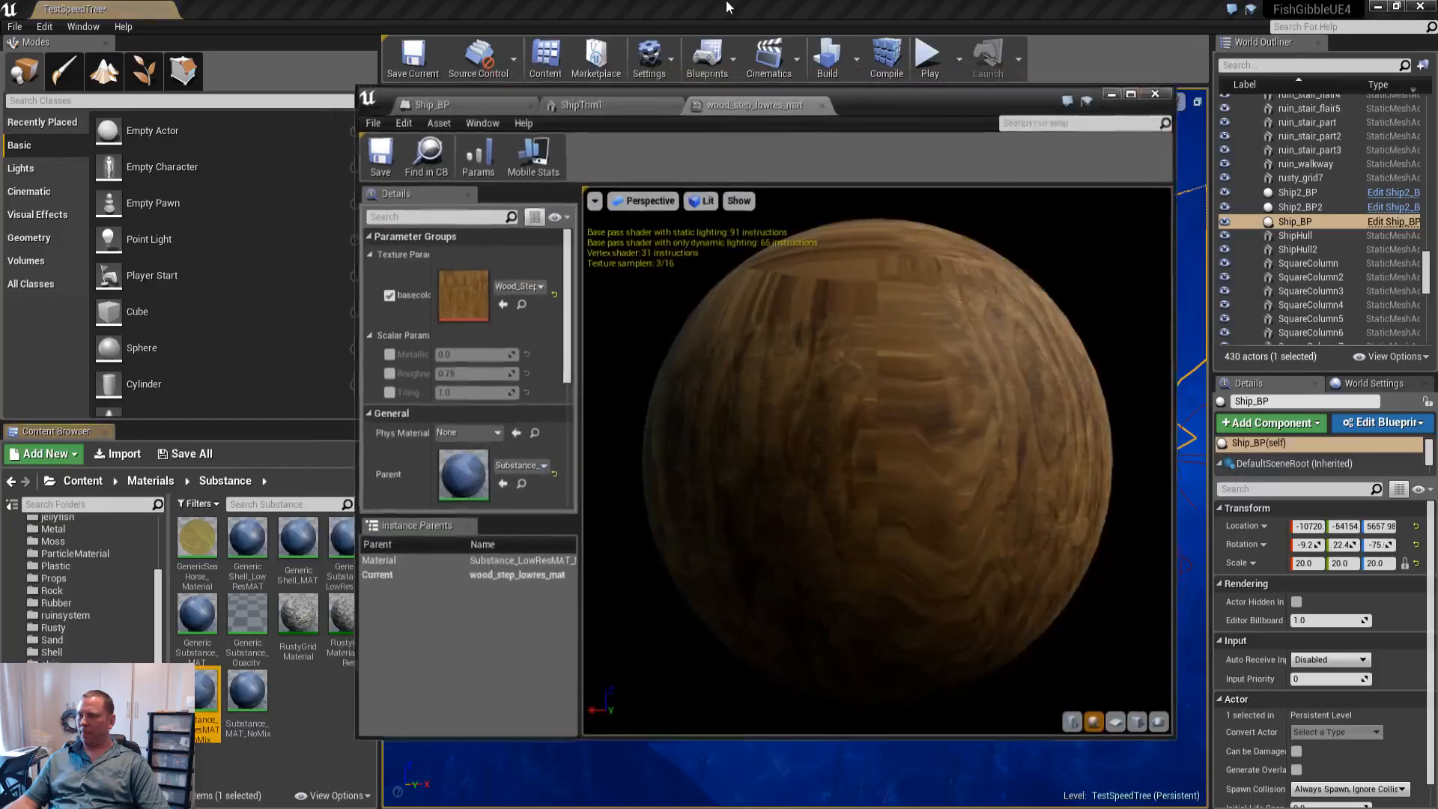
double_click(207, 700)
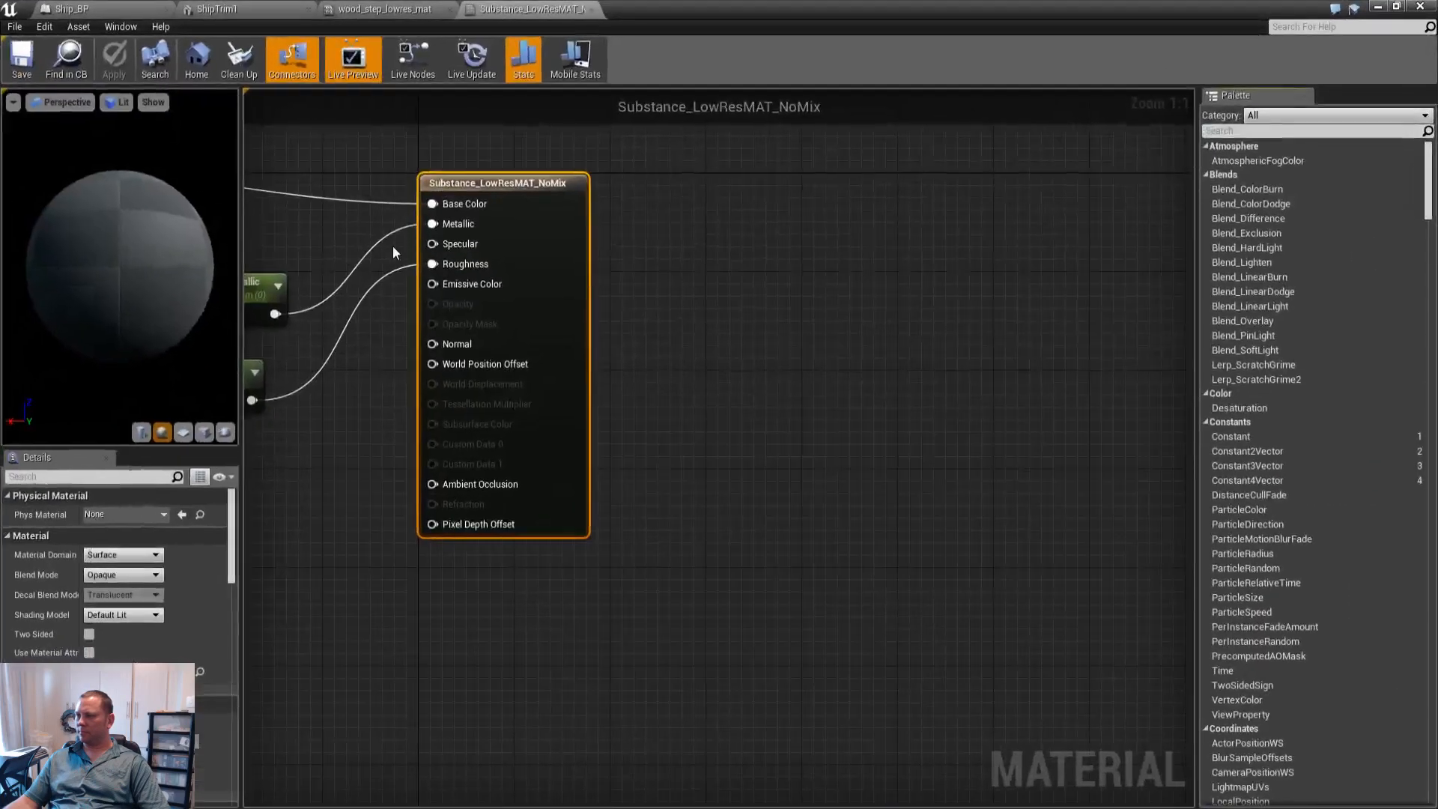
Examine the tiling, base color, metallic and roughness nodes in the Substance_LowResMAT_NoMix graph
right_drag(393, 253, 804, 304)
right_drag(304, 364, 519, 425)
scroll(594, 420, down, 2)
scroll(519, 425, up, 2)
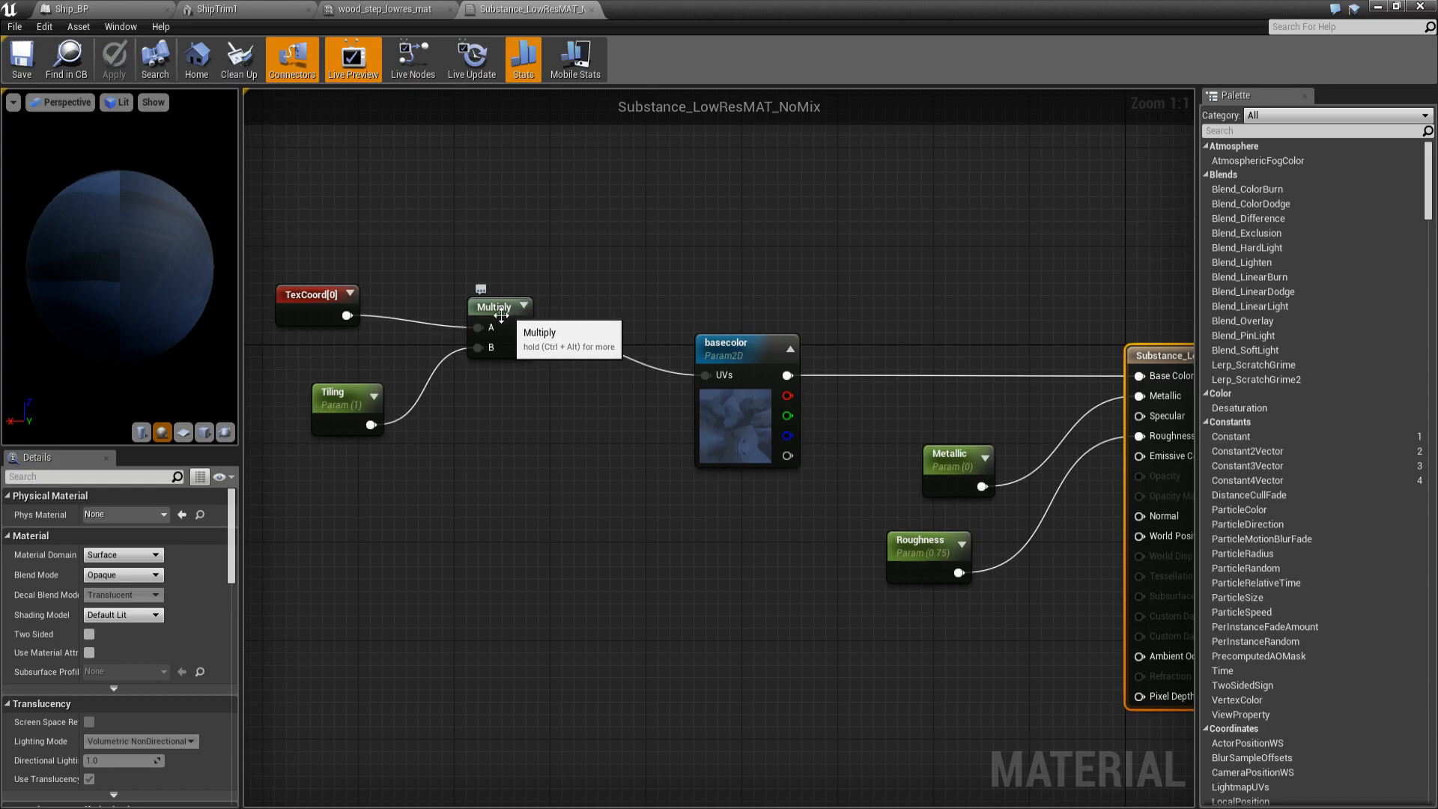
right_drag(858, 318, 651, 275)
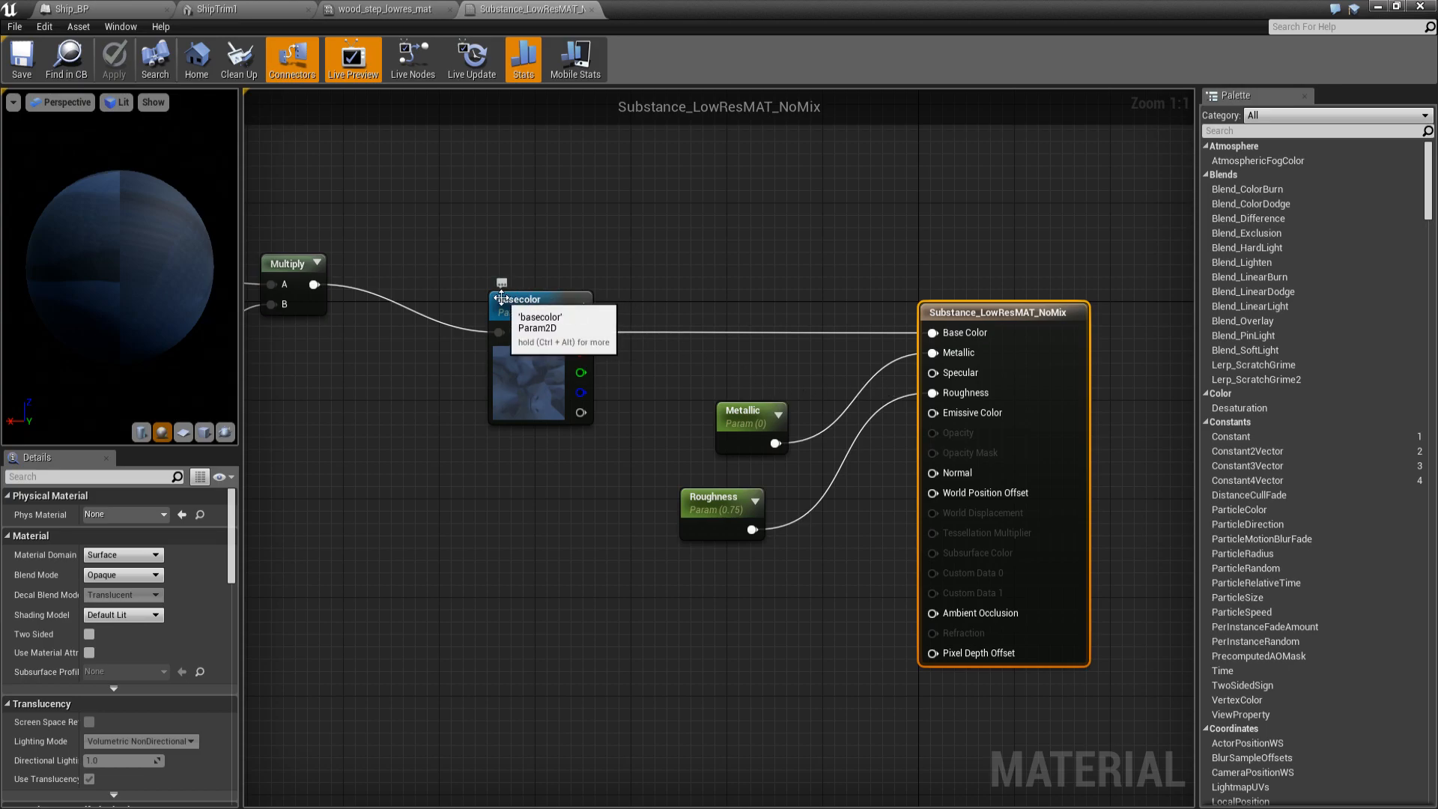
click(450, 266)
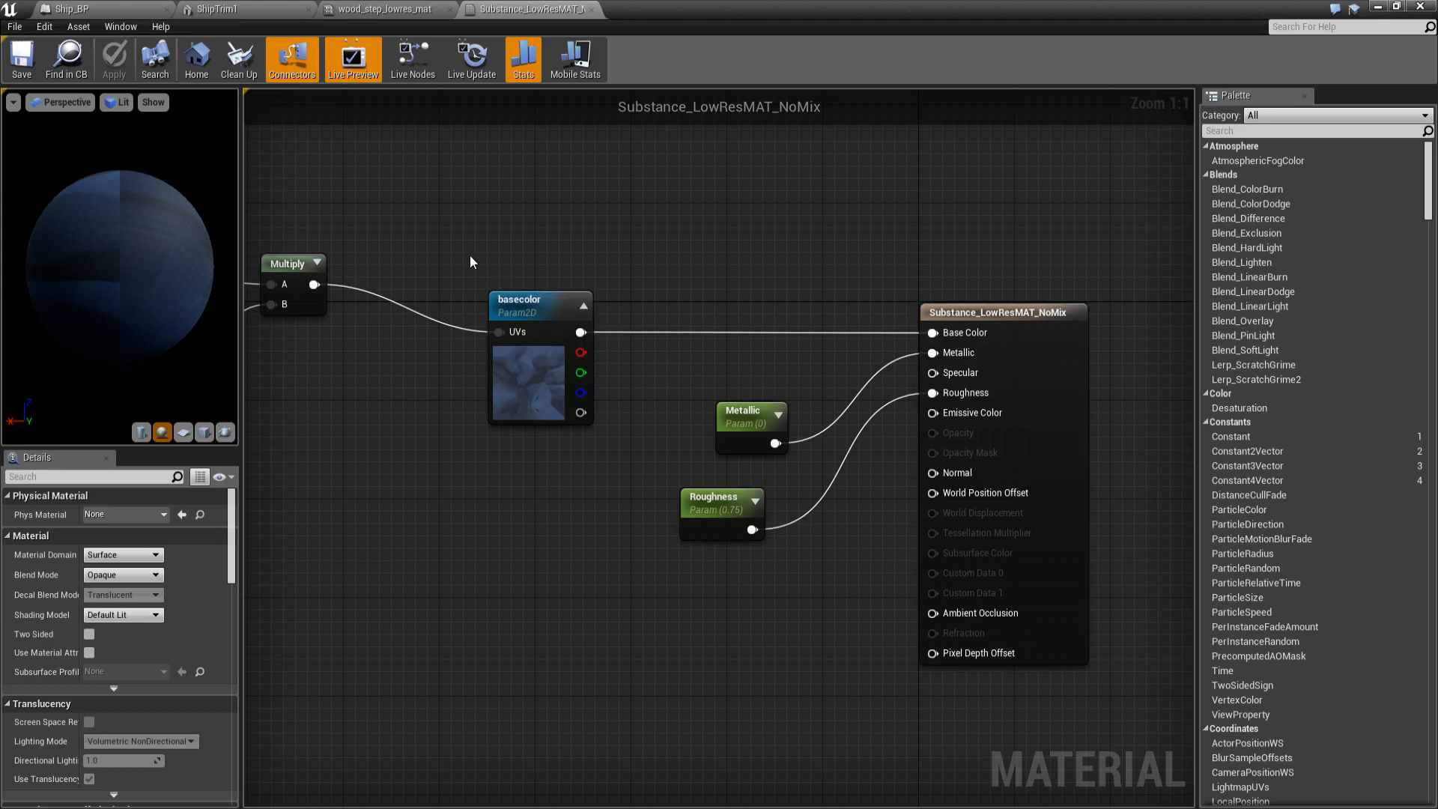
Close the Substance_LowResMAT_NoMix, wood_step_lowres_mat and ShipTrim1 editors to return to Ship_BP
click(592, 9)
click(451, 10)
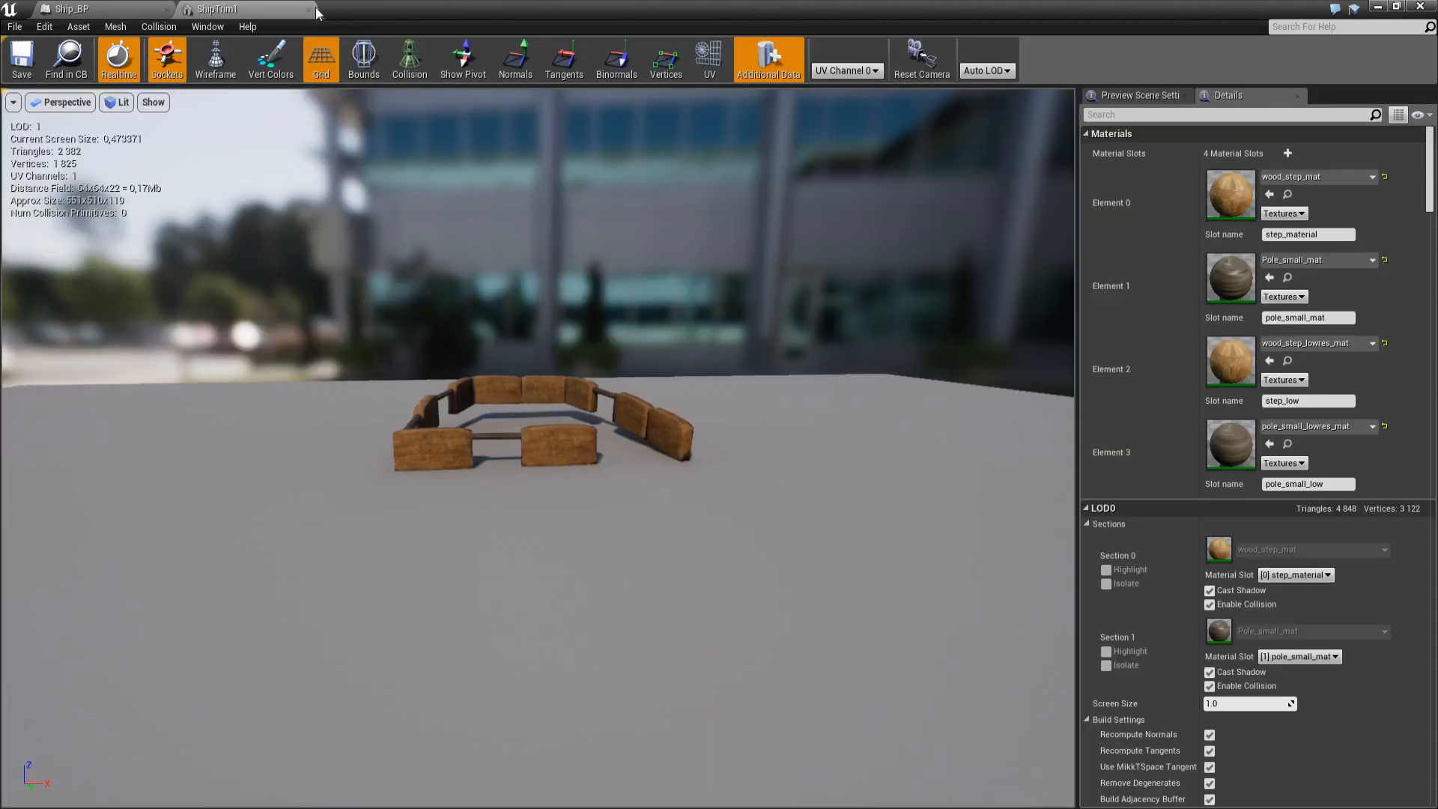
click(309, 9)
Select DefaultSceneRoot, view the whole assembled ship from farther away and up close, and leave the Ship_BP editor
mouse_move(462, 343)
right_down()
mouse_move(517, 363)
mouse_move(472, 367)
mouse_move(461, 352)
right_up()
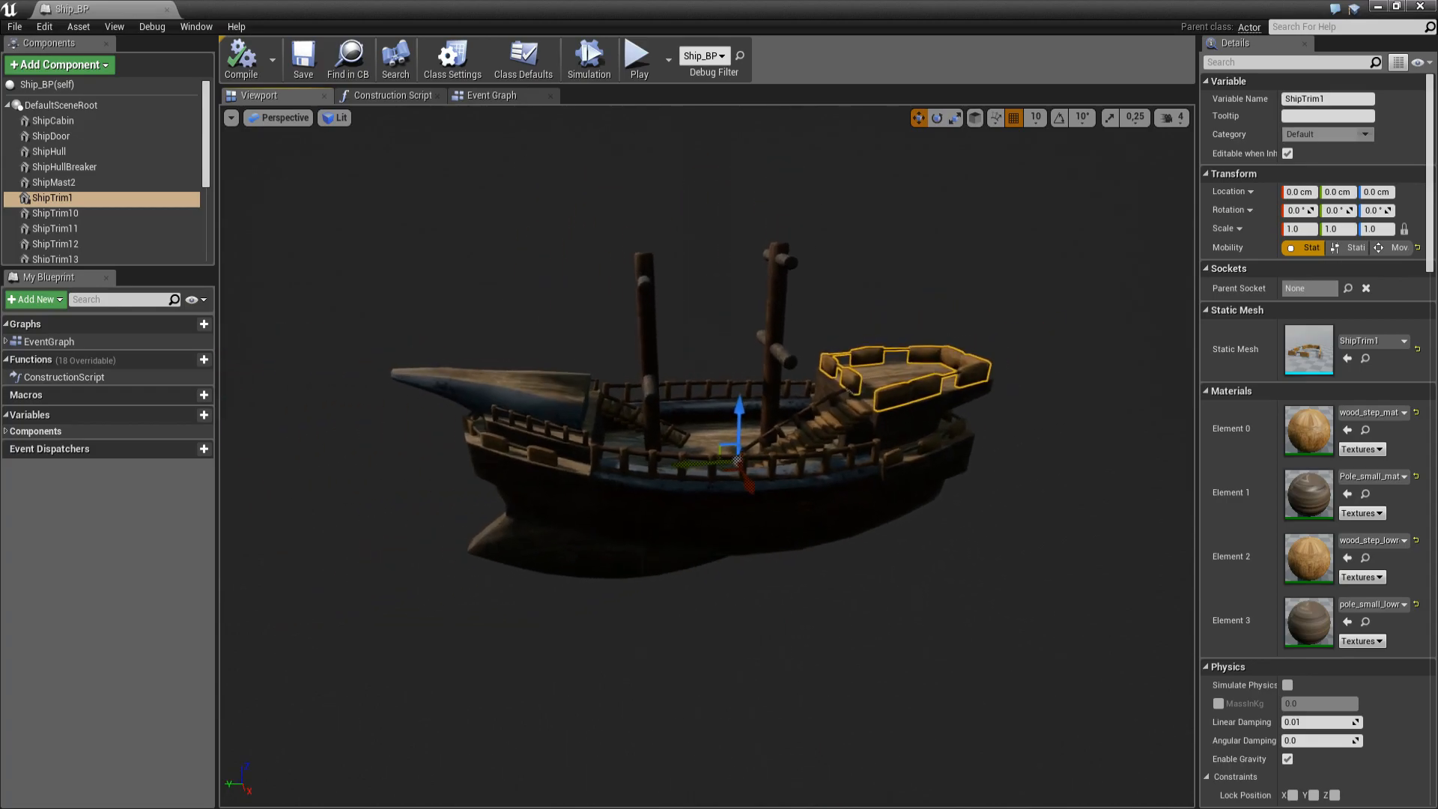
scroll(707, 457, down, 8)
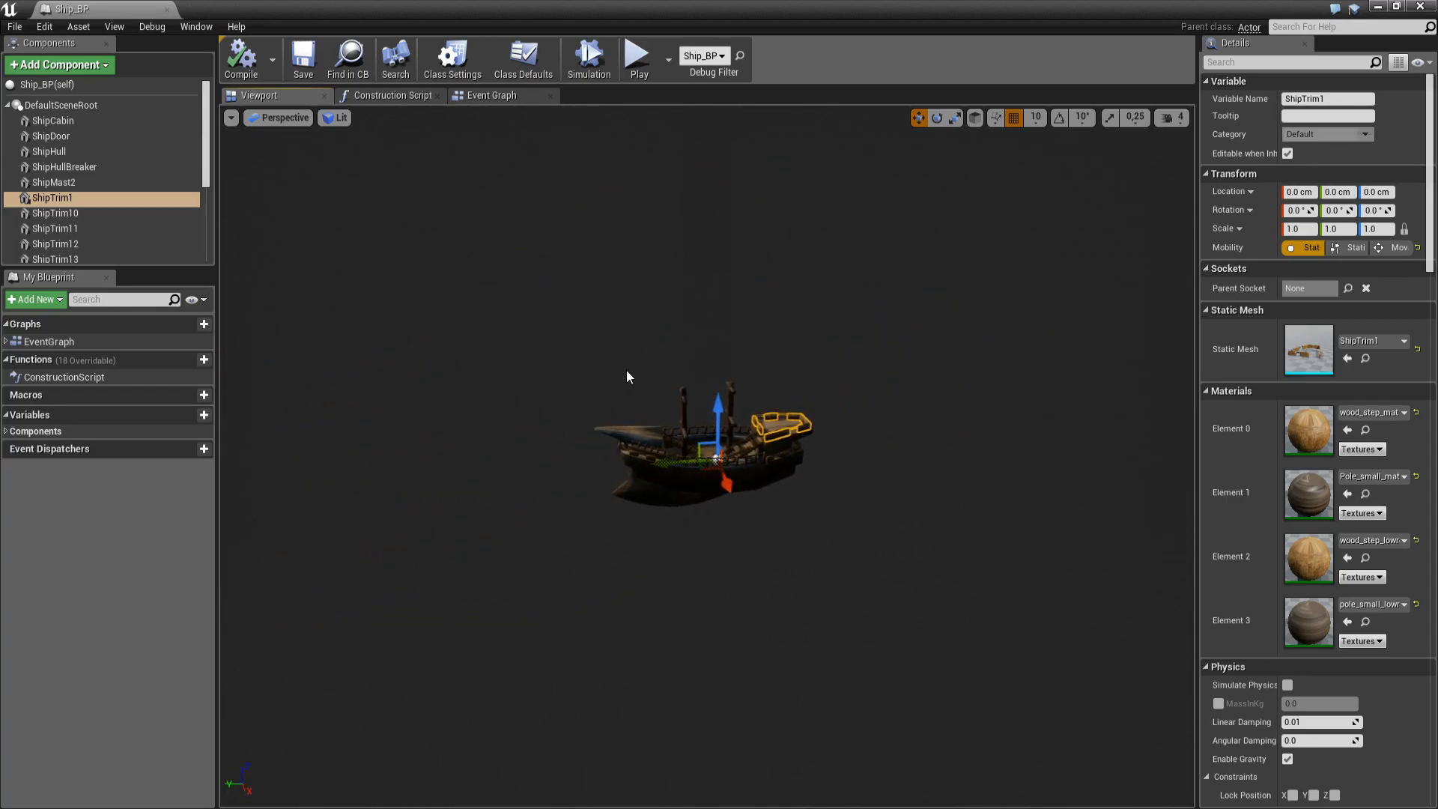
click(105, 104)
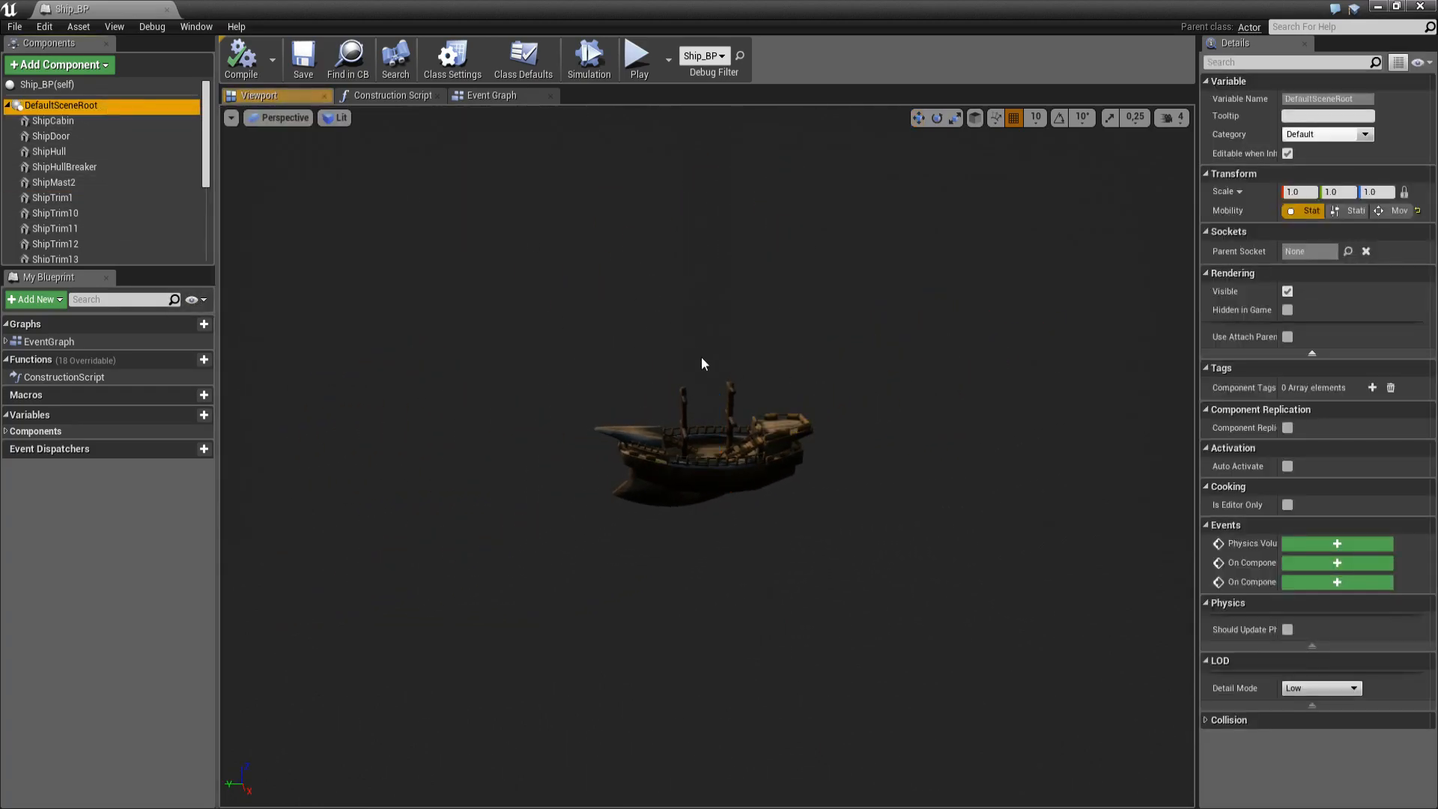
right_drag(707, 457, 788, 459)
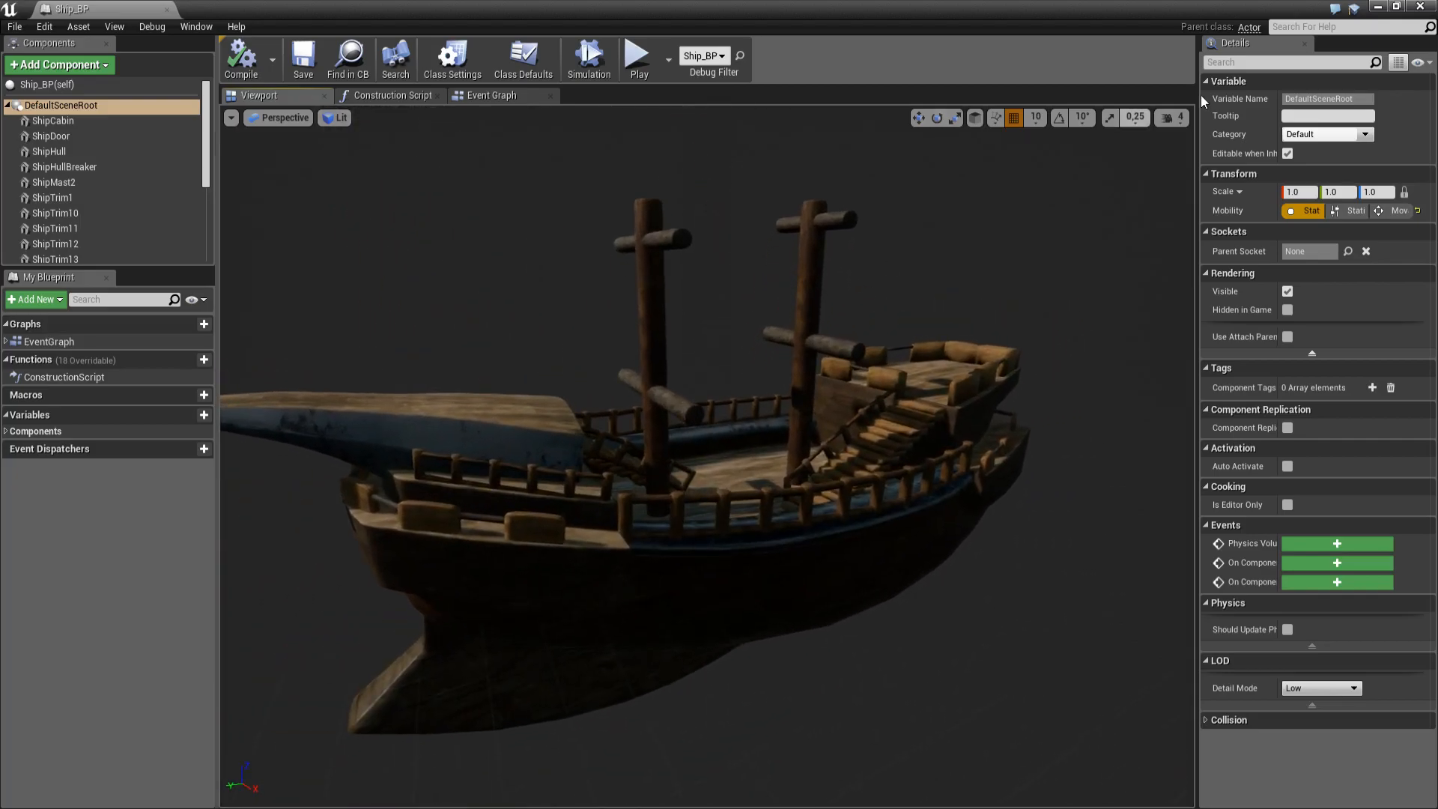
click(1421, 6)
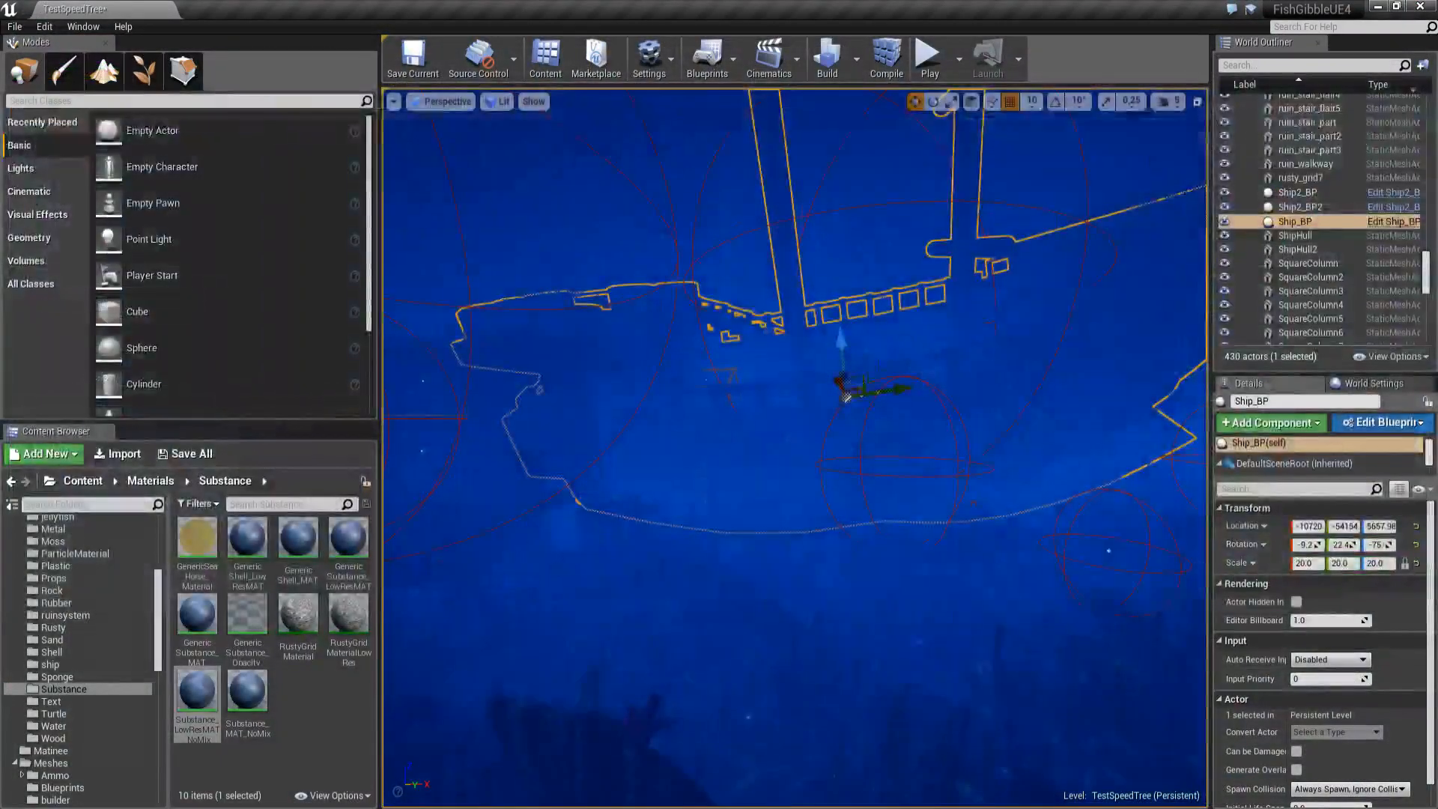
Deselect the ship, start playing the TestSpeedTree level from a spot near its hull, and show the game full screen
click(753, 442)
right_drag(753, 442, 737, 499)
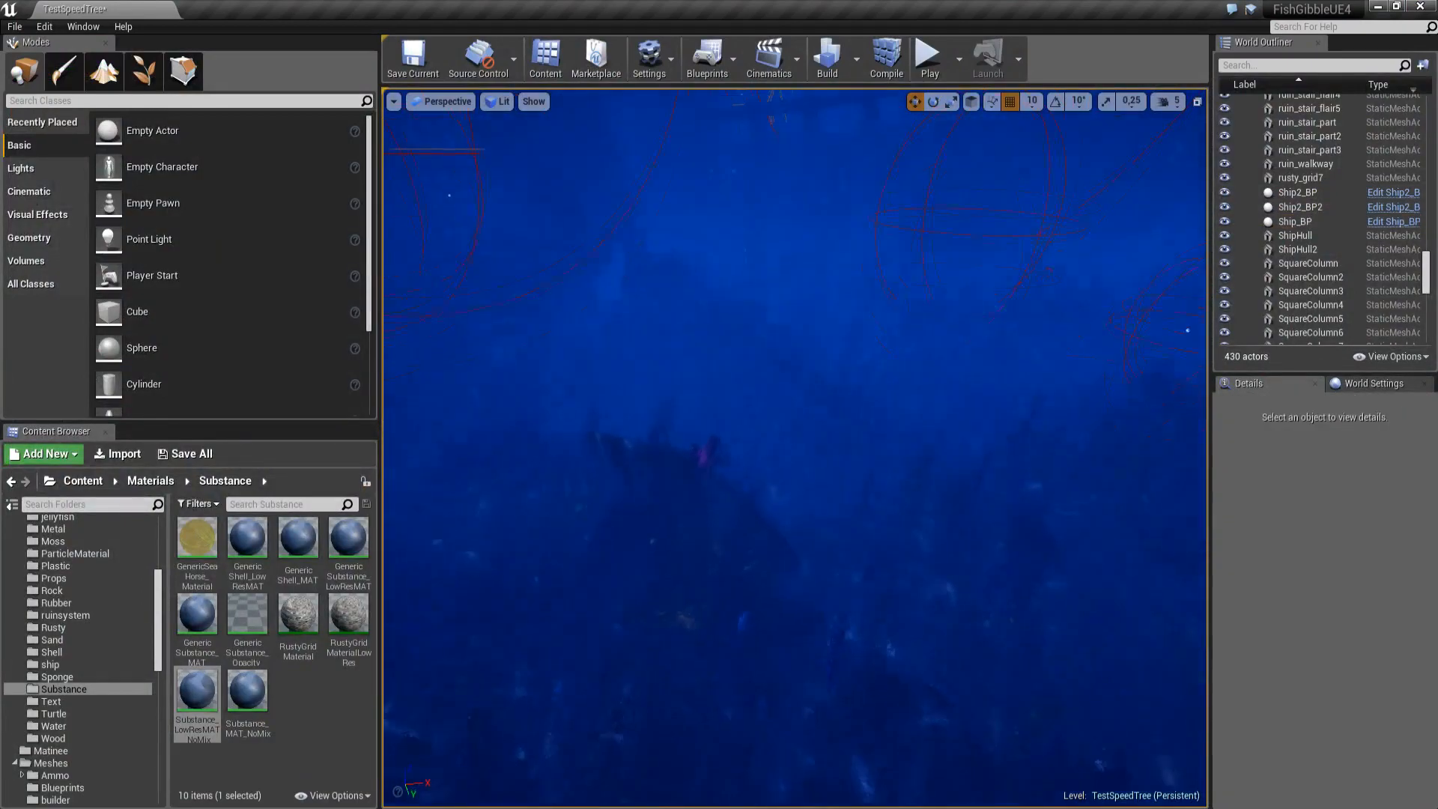
right_click(764, 489)
click(845, 443)
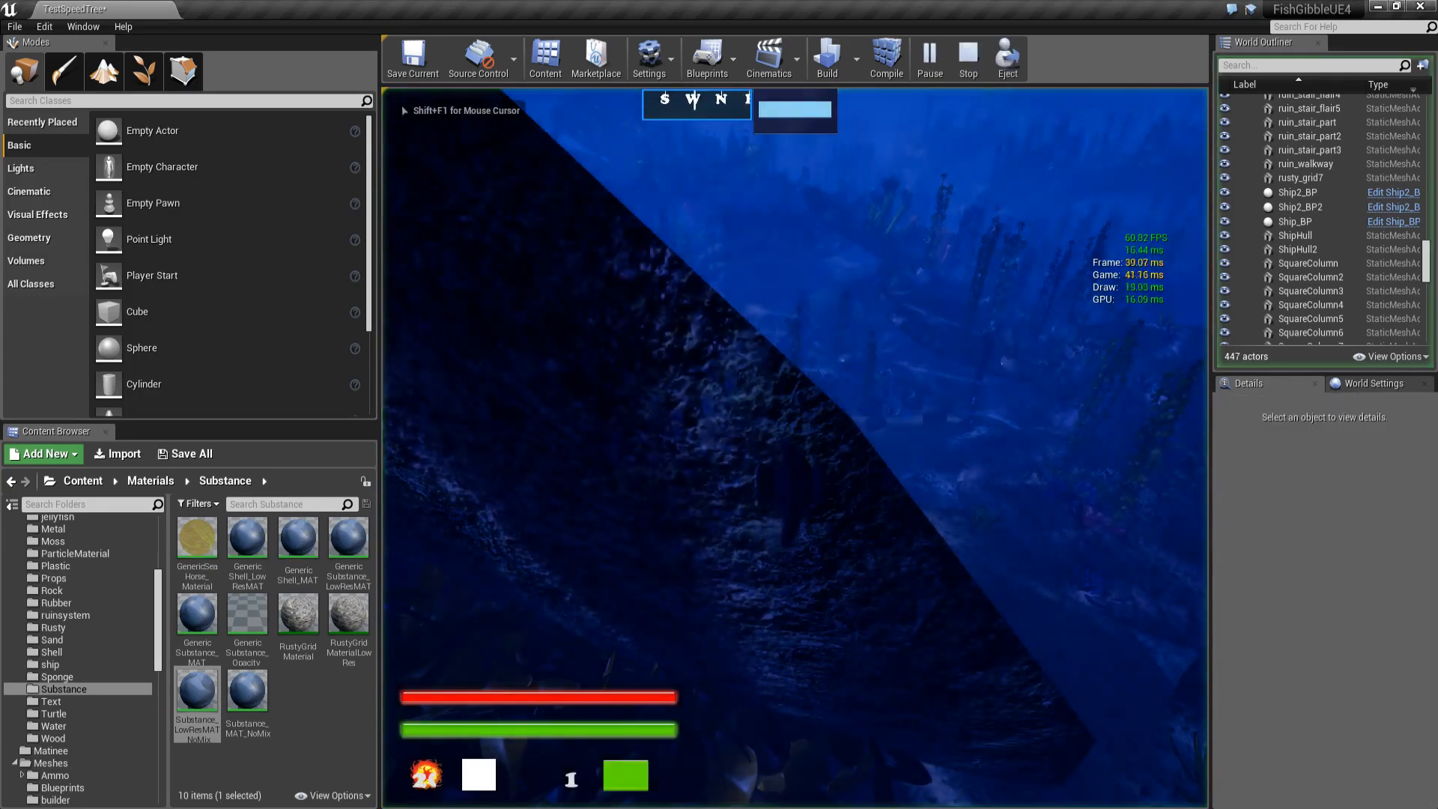
key(F11)
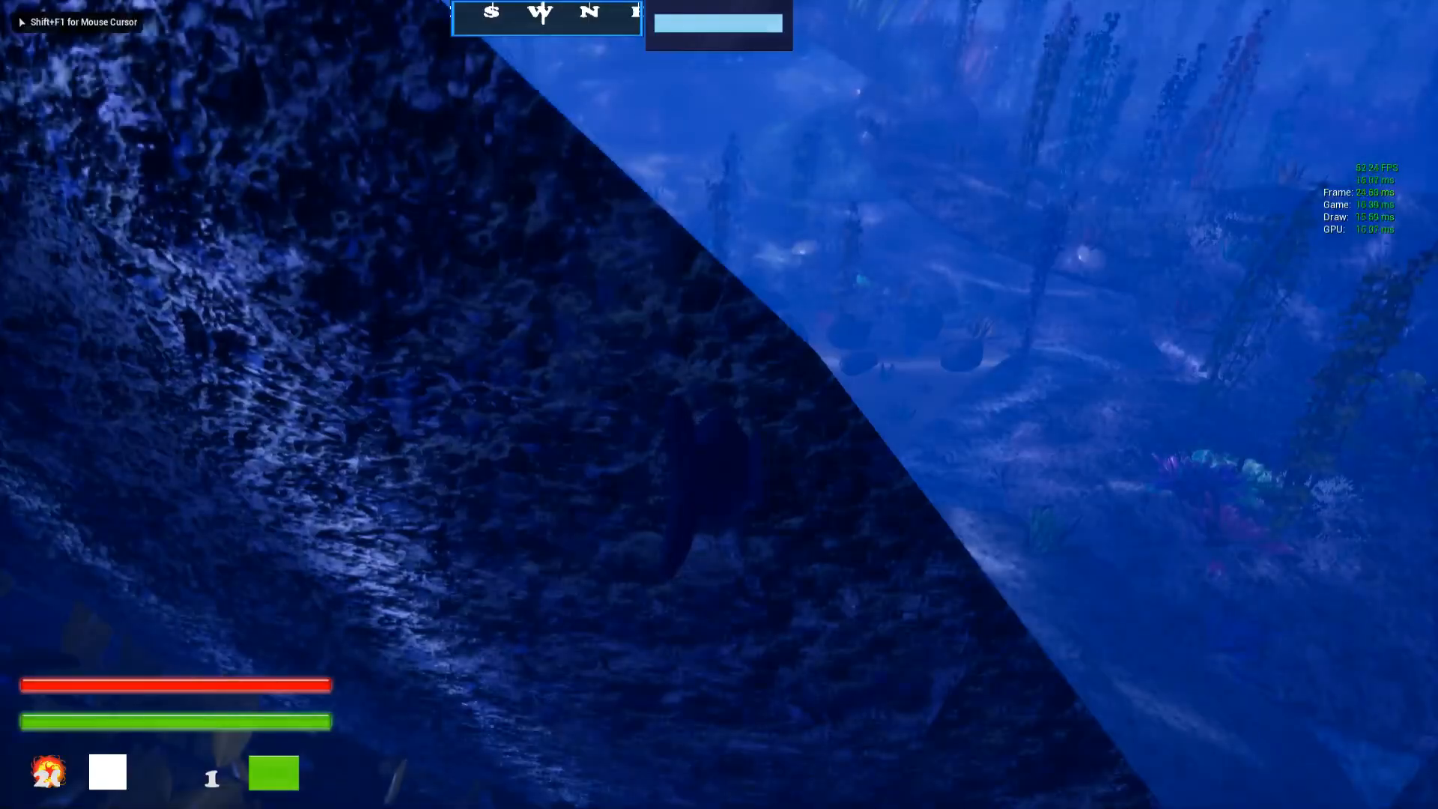
Swim the fish along the sunken ship to examine its hull and railing in the running game
key(w)
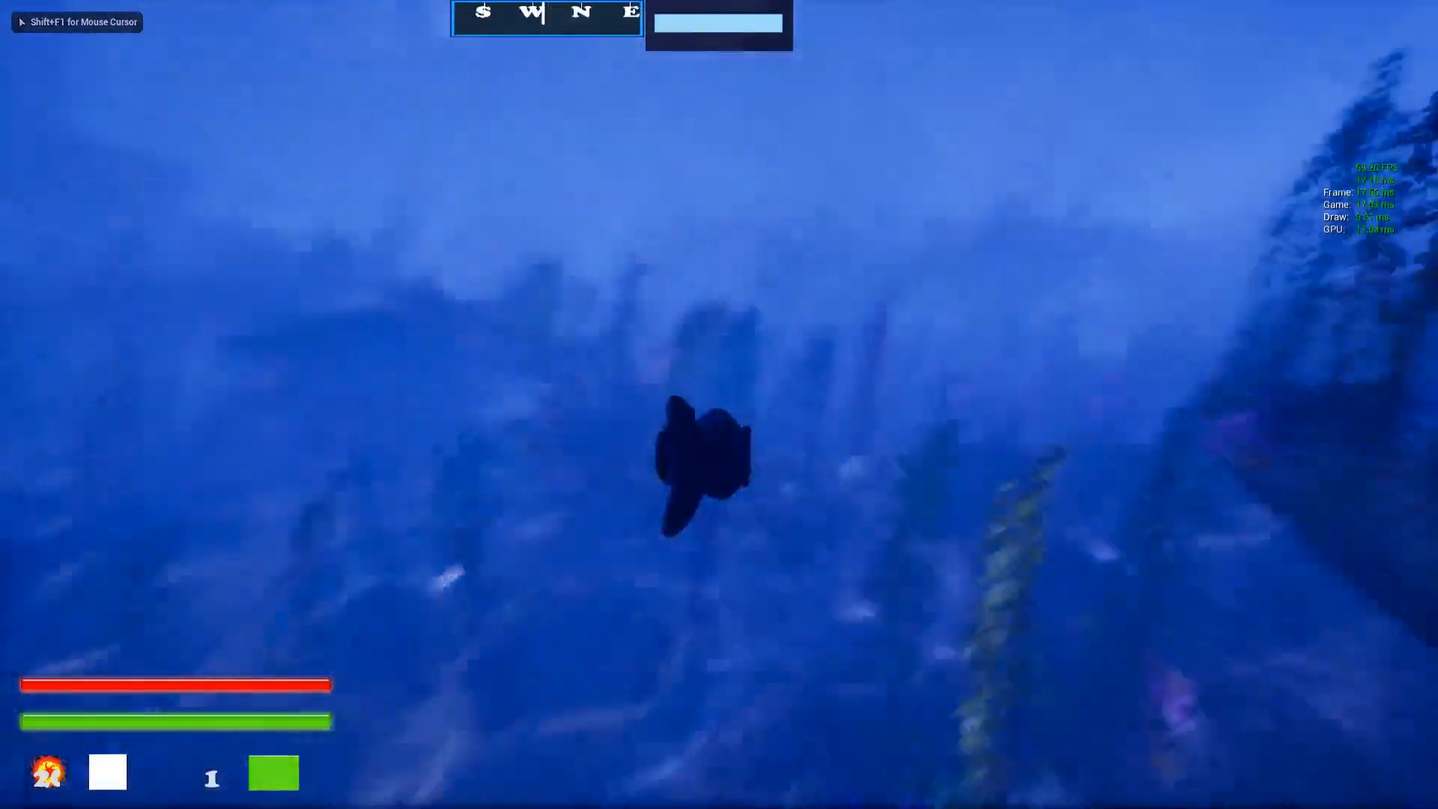
key(a)
key(w)
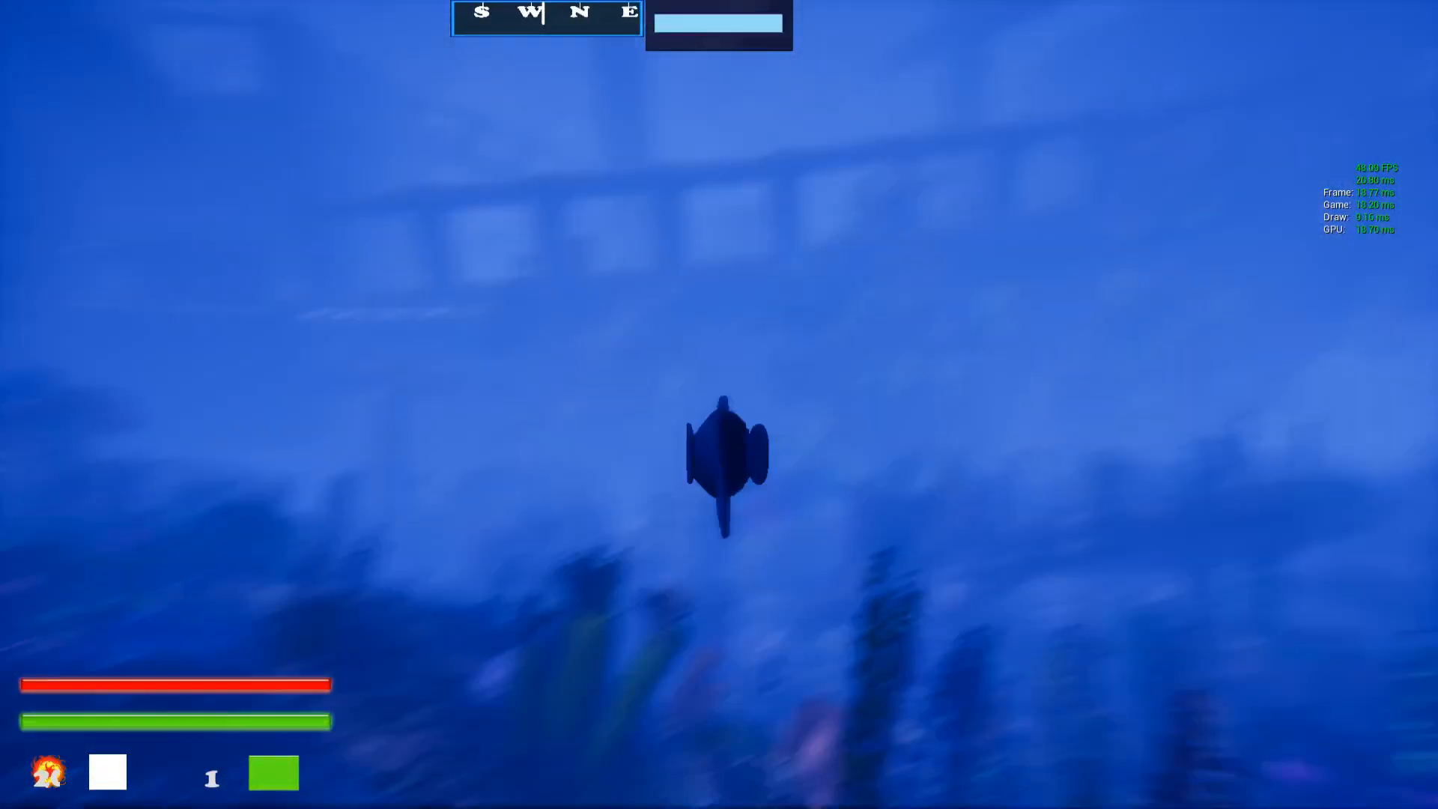
key(d)
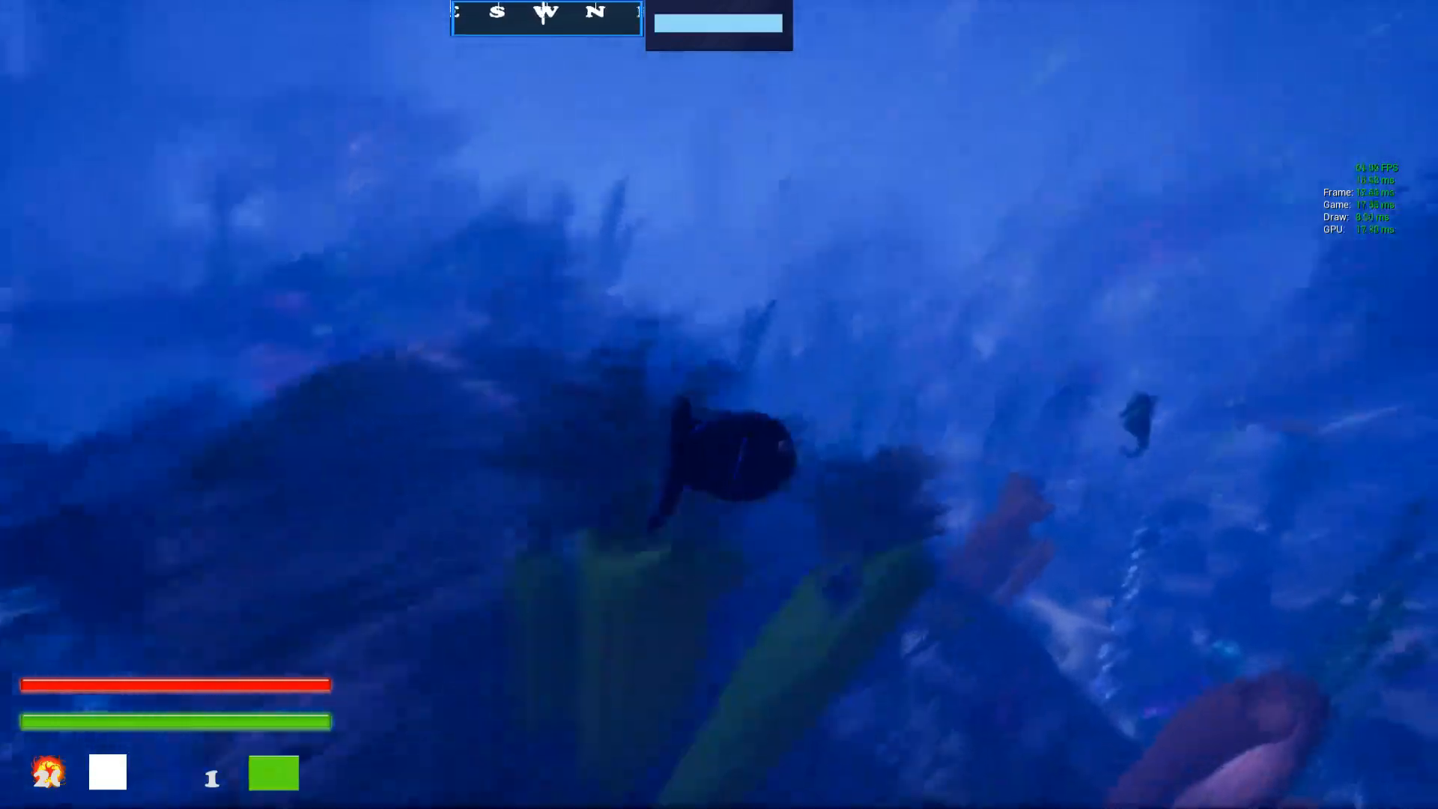
key(w)
key(a)
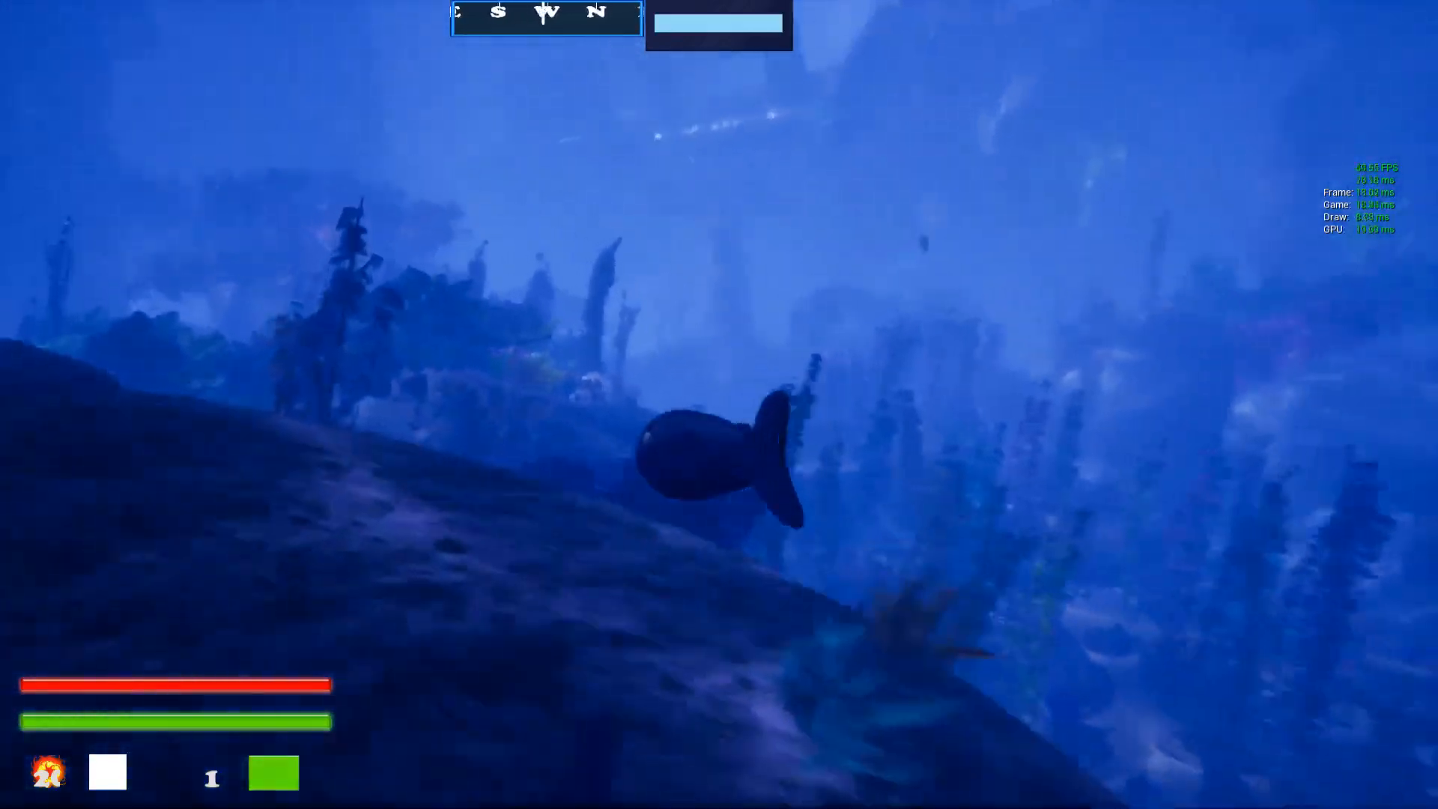
key(a)
key(w)
key(d)
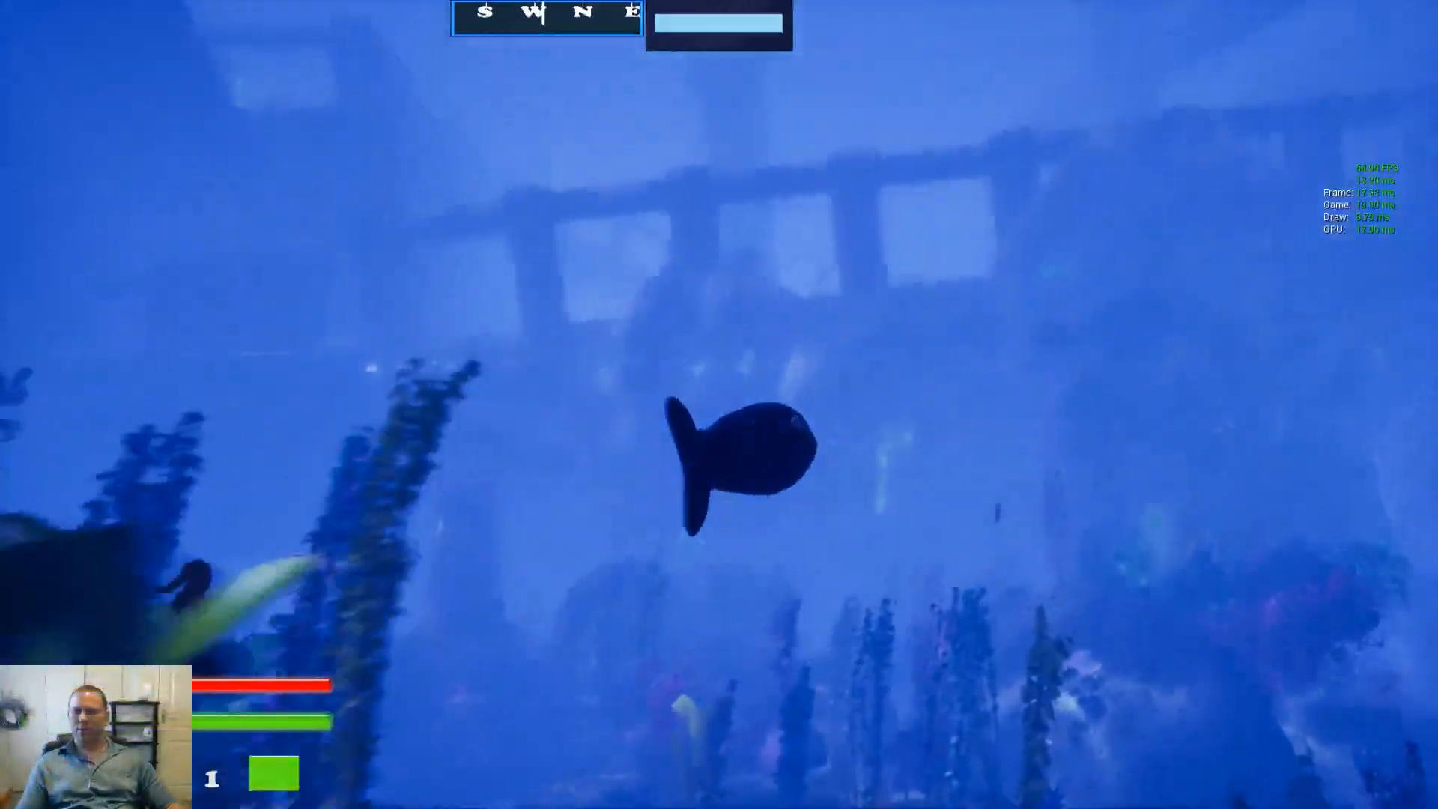
key(a)
Explore the ship's surroundings among the fish school and coral, and stop the play session
right_click(719, 405)
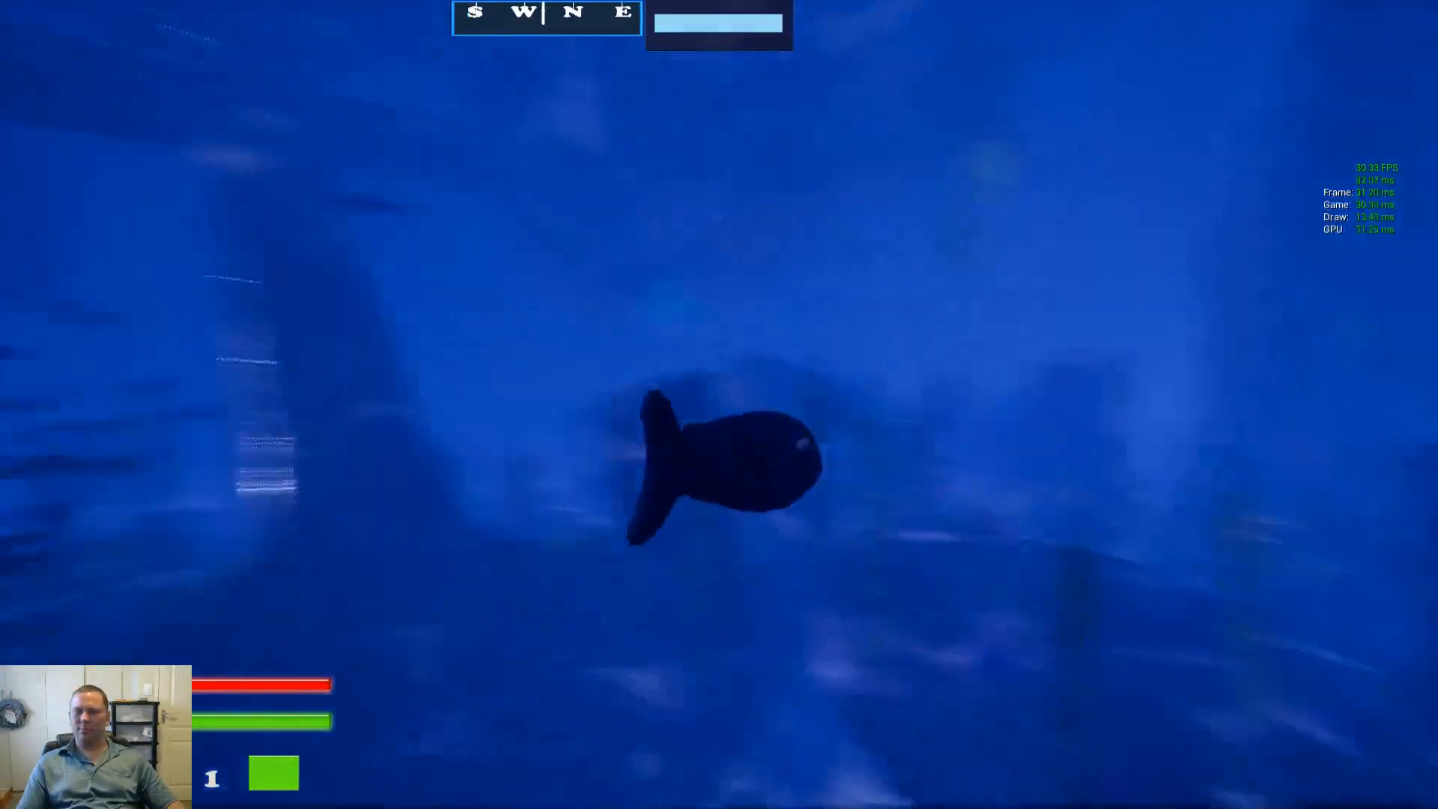
right_click(719, 405)
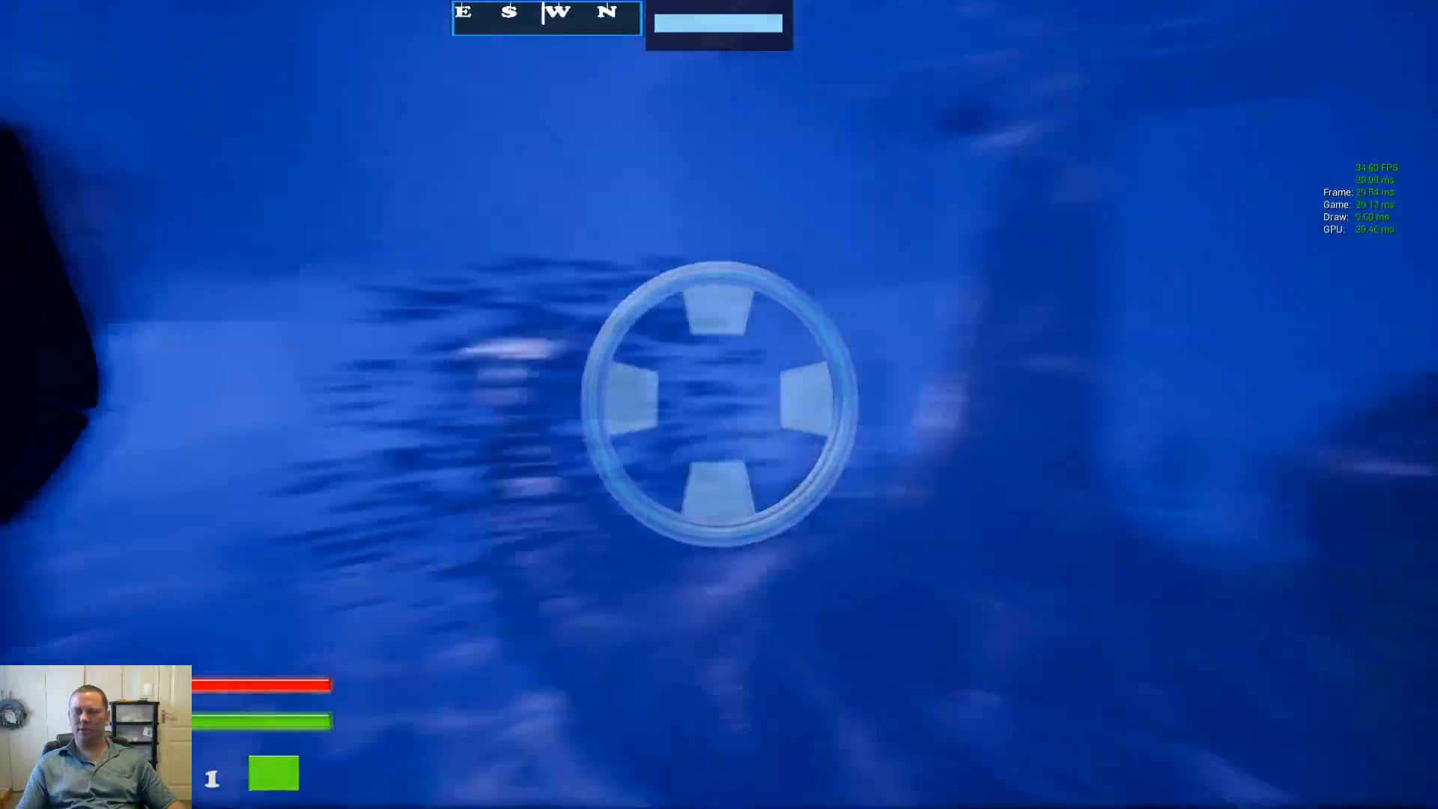
key(w)
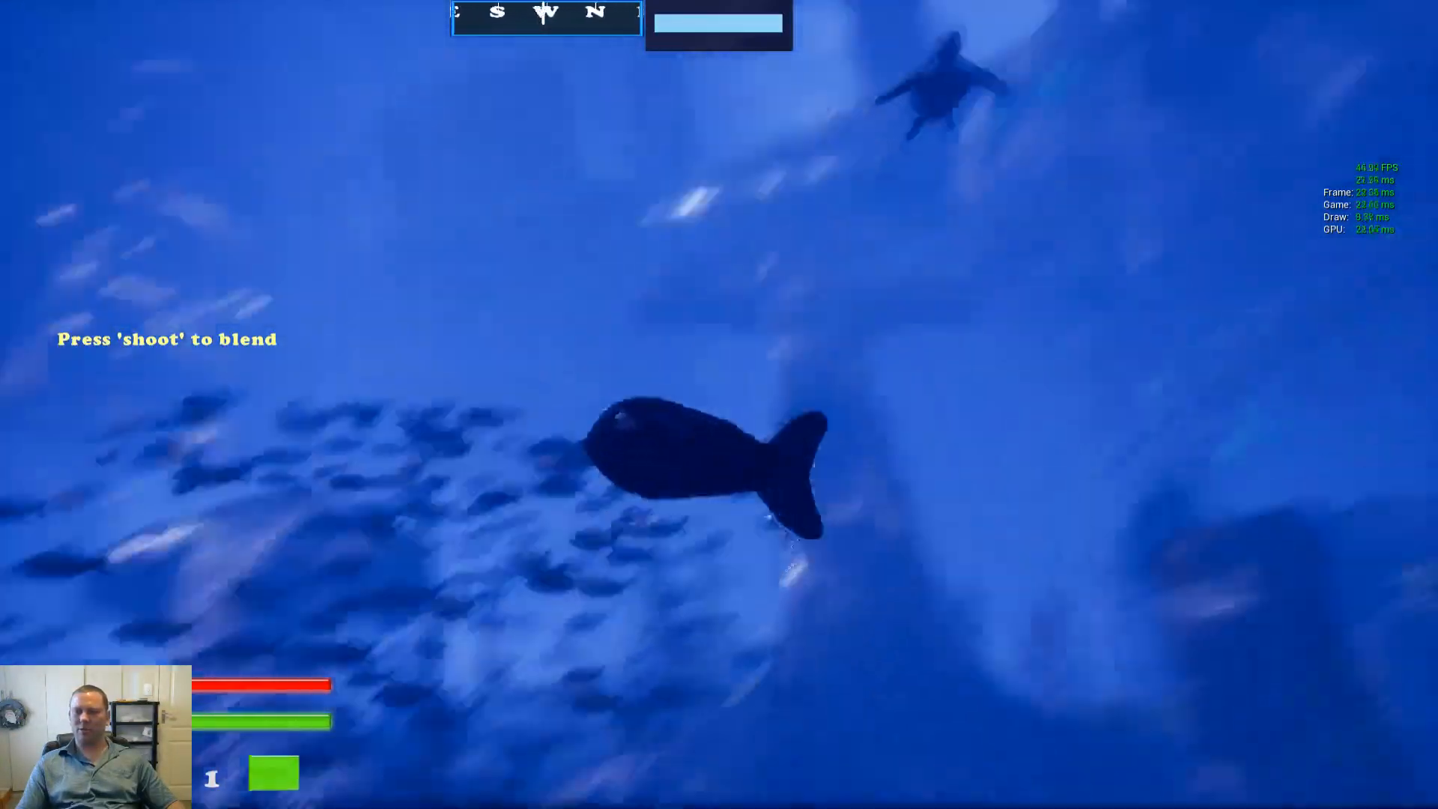
right_click(719, 405)
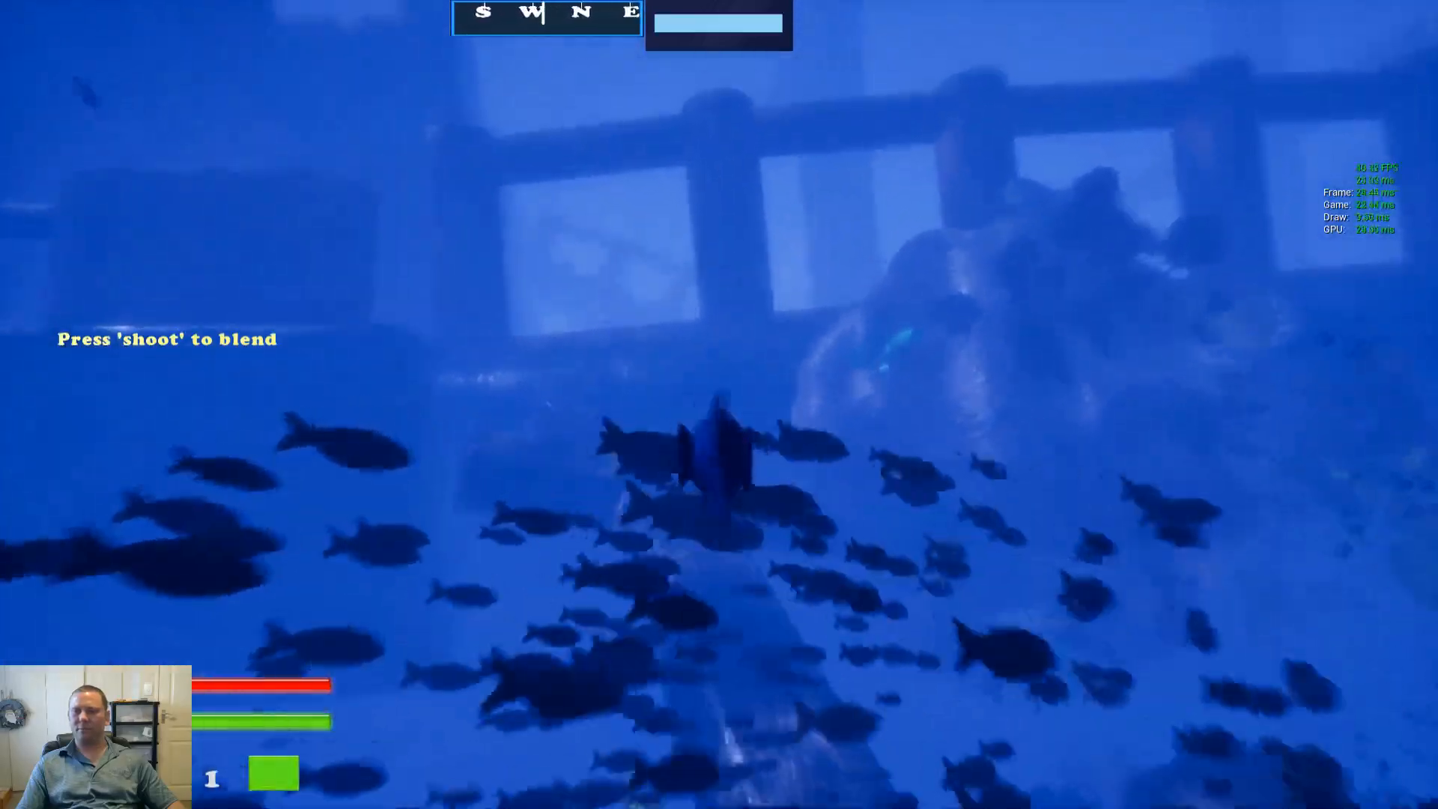
key(w)
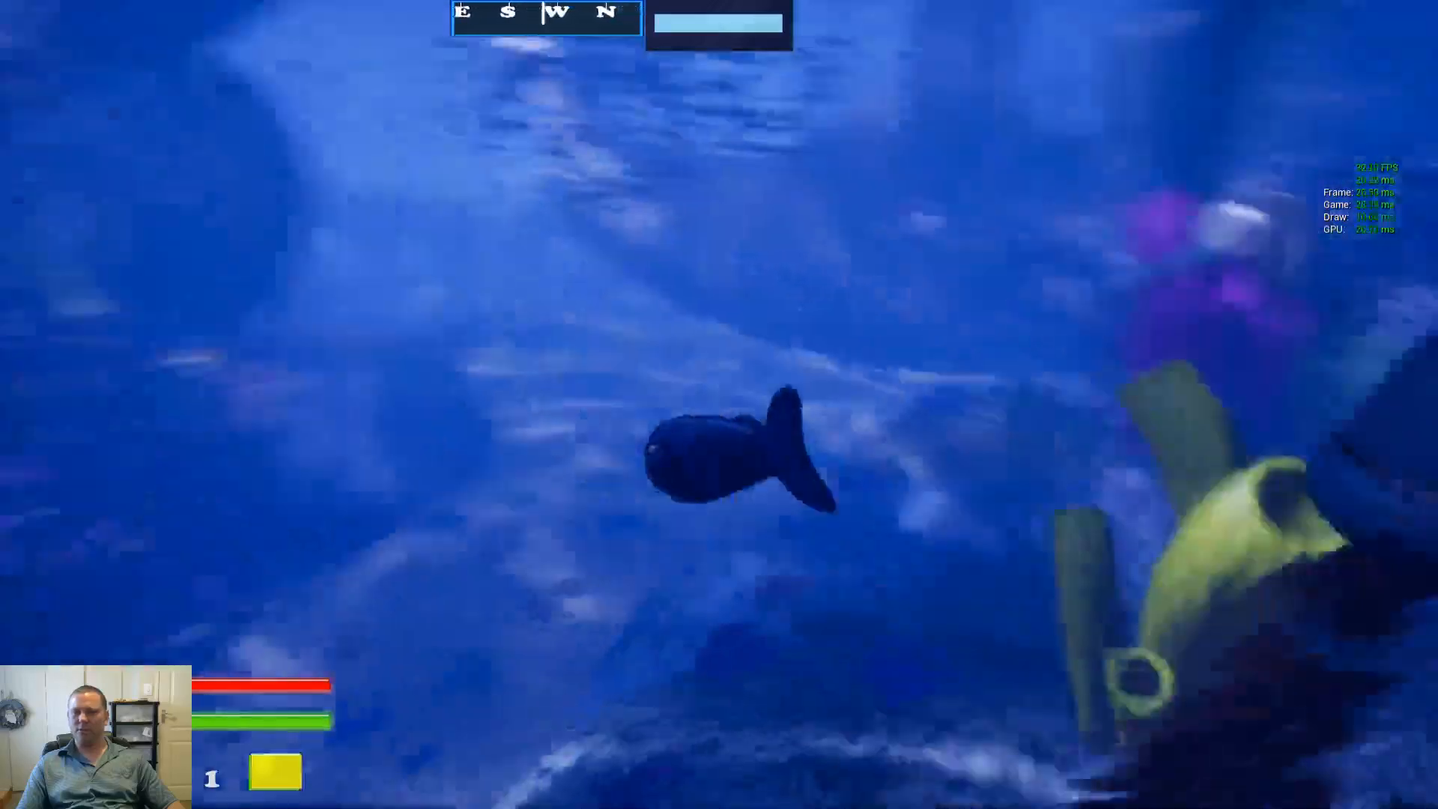
key(w)
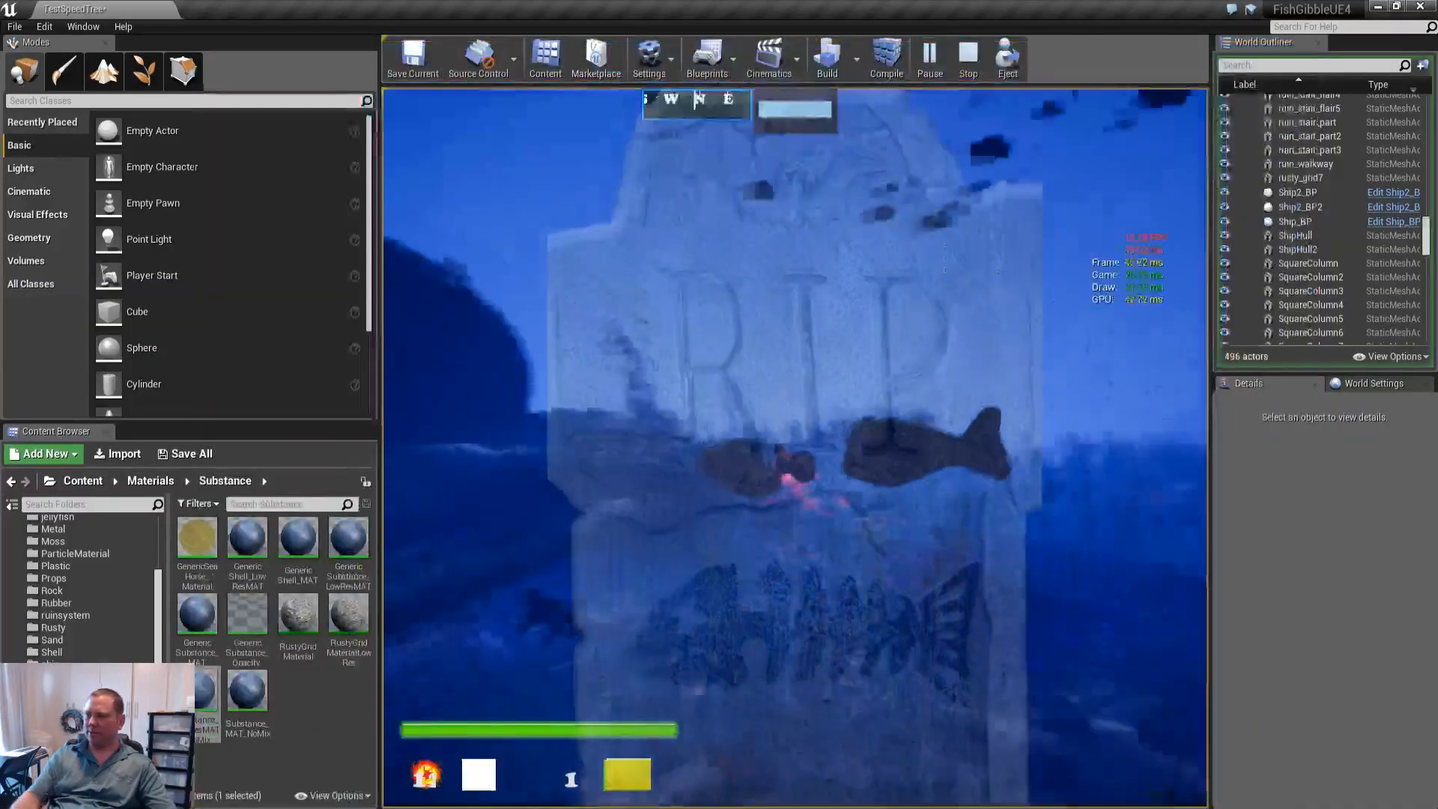
key(Escape)
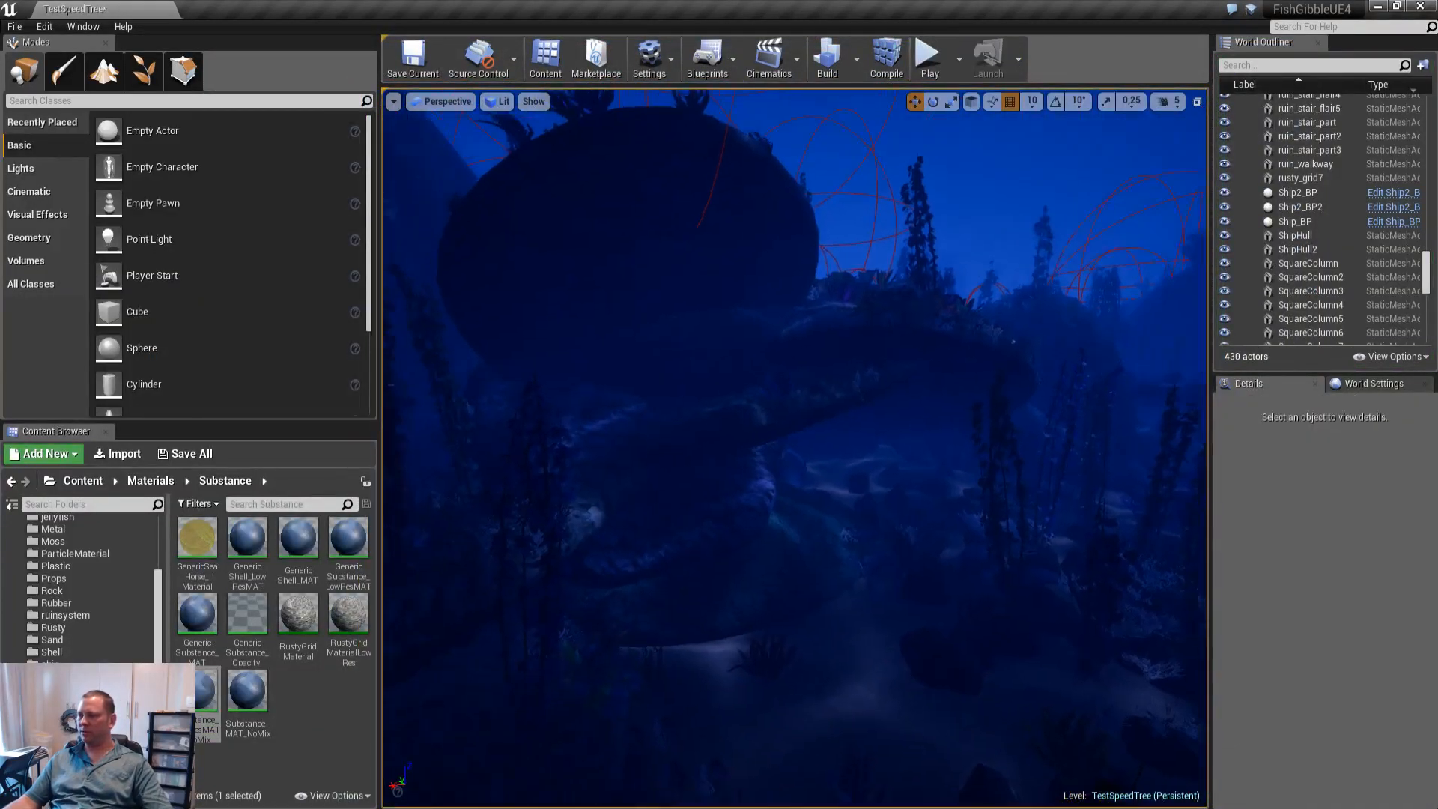
Open the Galleon level from the Maps folder without saving the changes to TestSpeedTree
right_drag(889, 386, 851, 405)
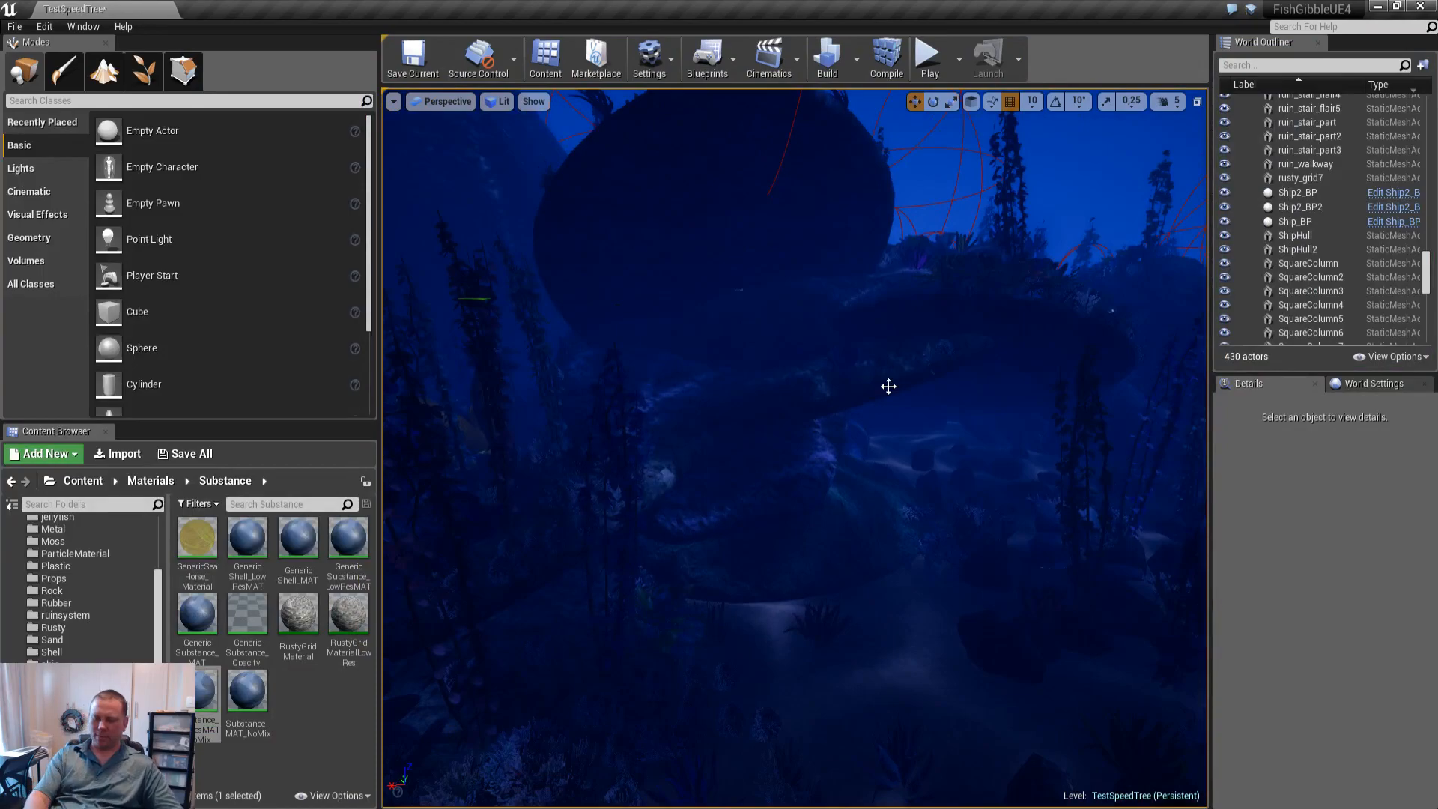
key(ctrl+o)
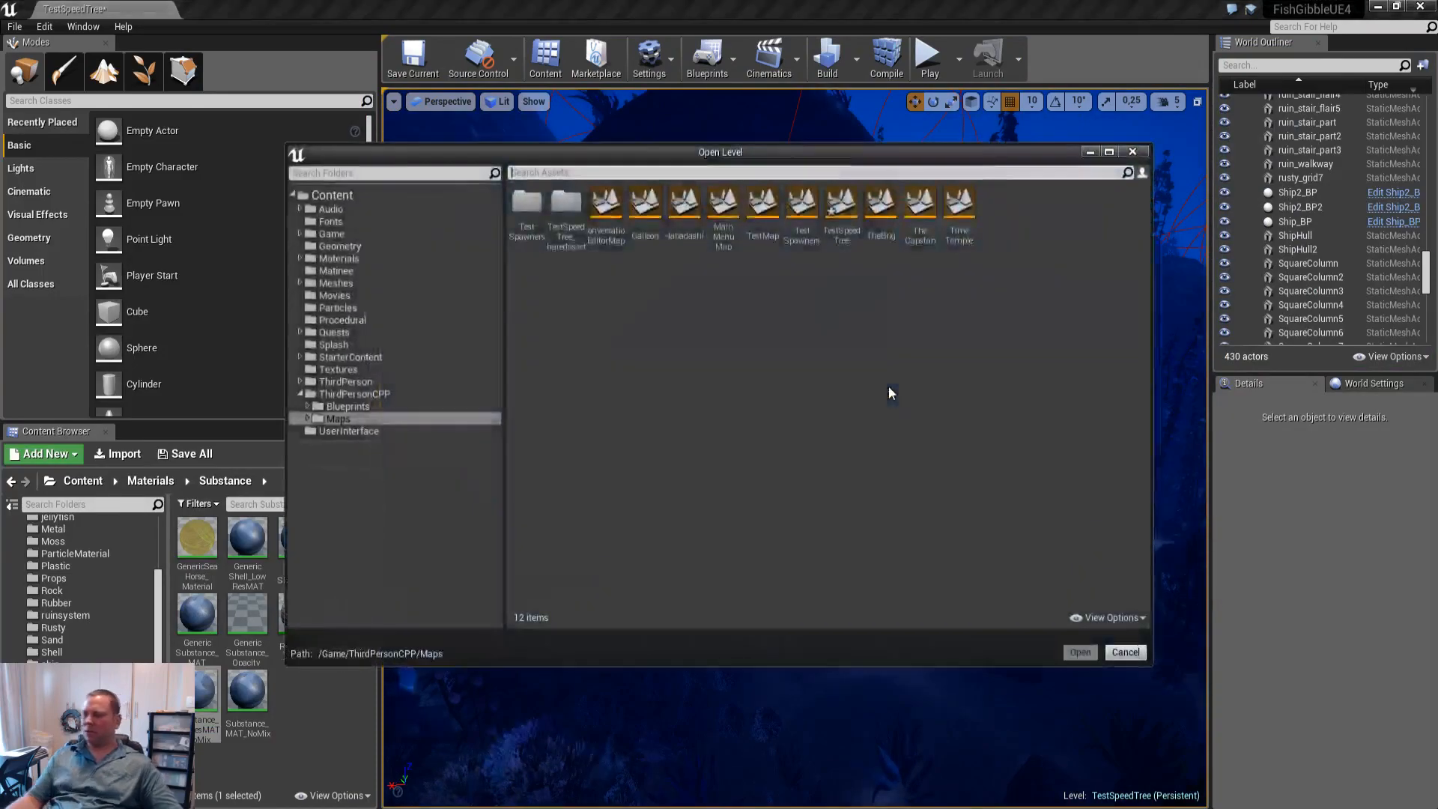
double_click(637, 216)
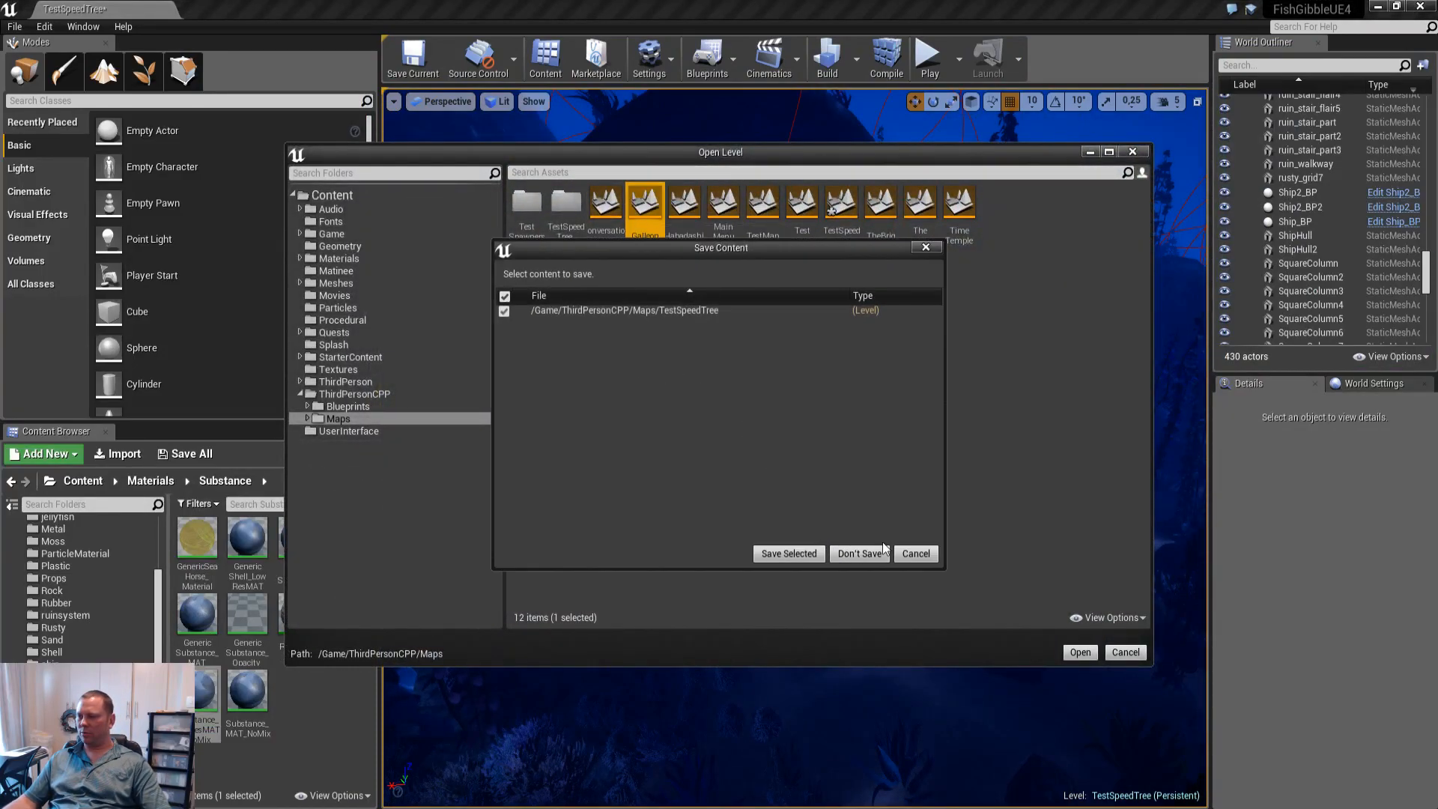
click(860, 553)
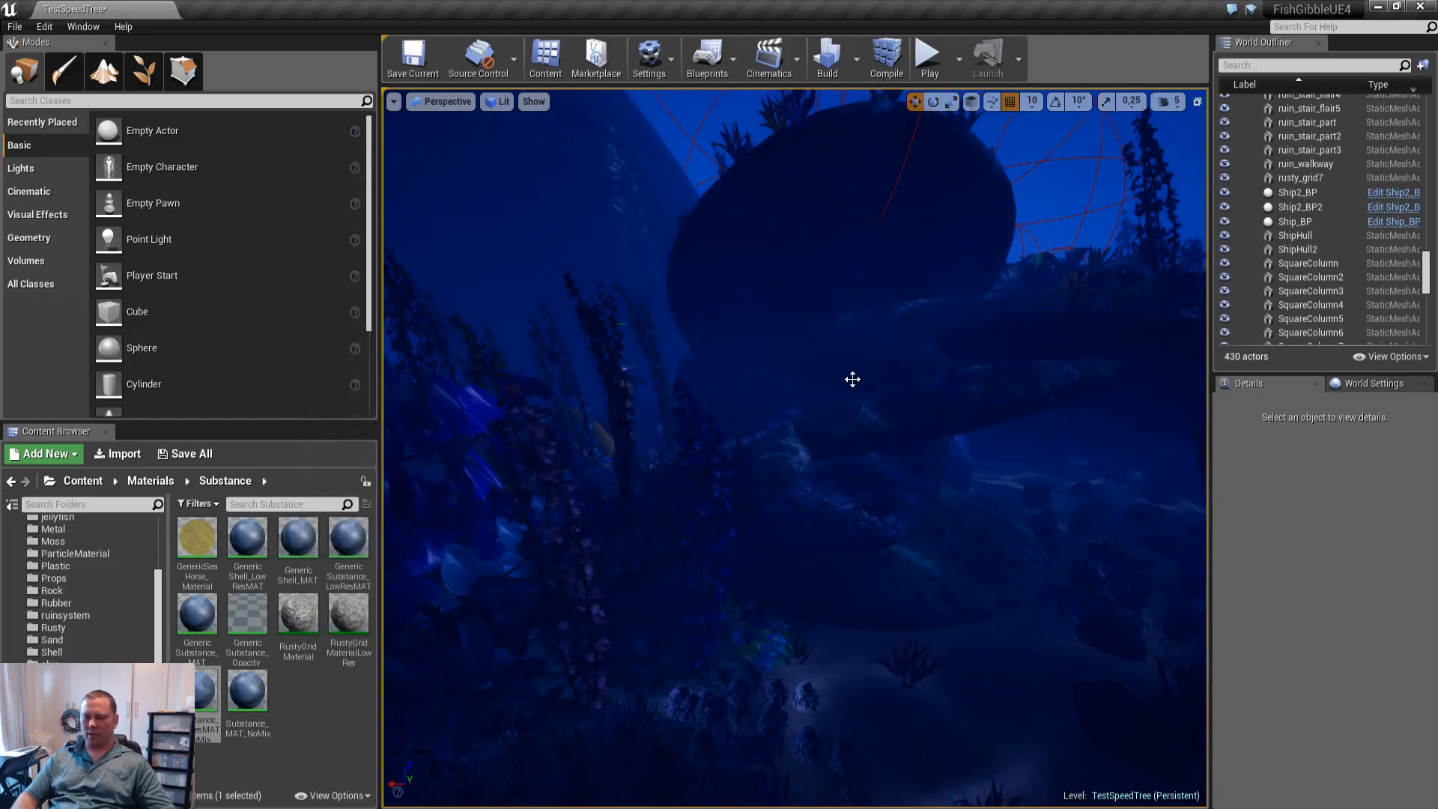
key(ctrl+o)
double_click(641, 214)
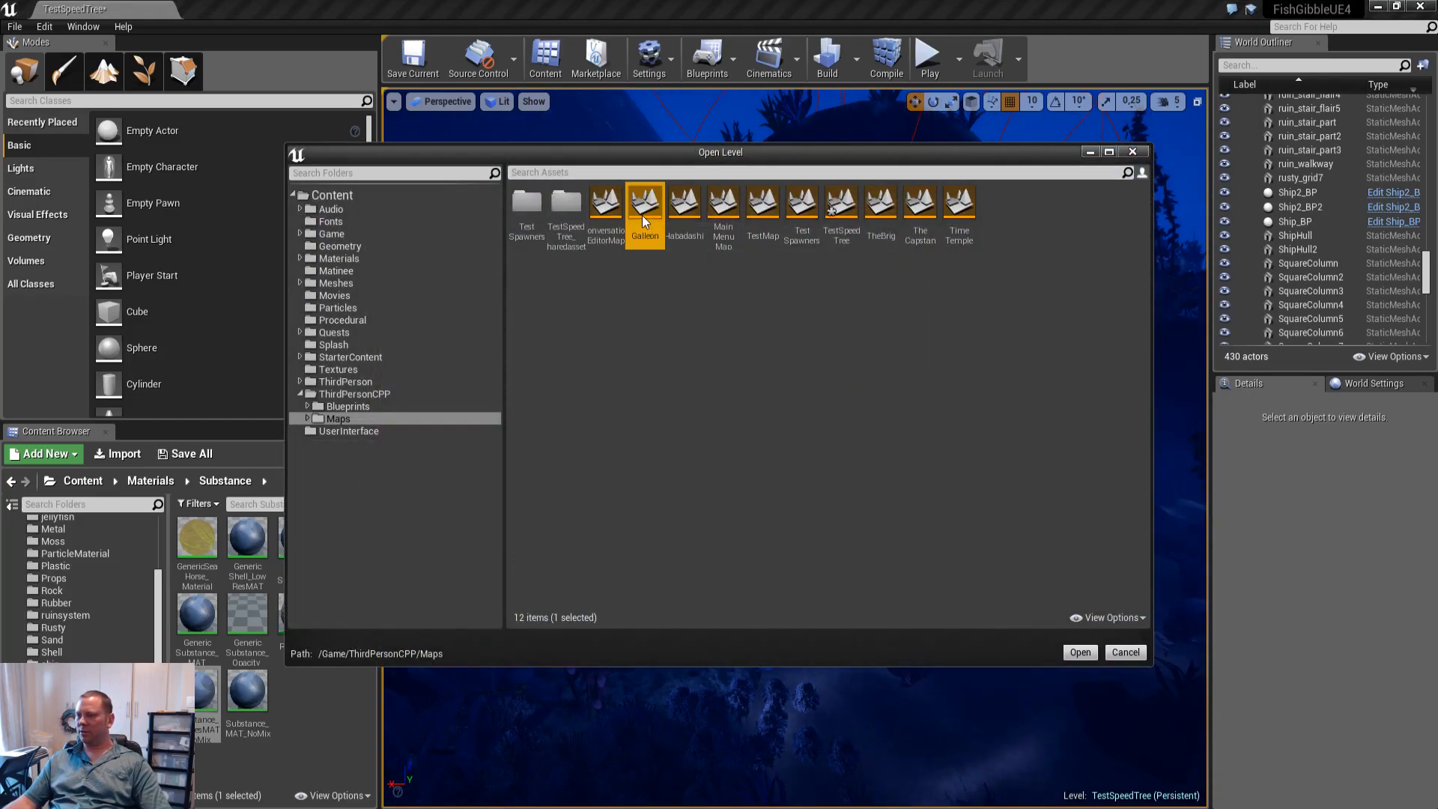
click(860, 554)
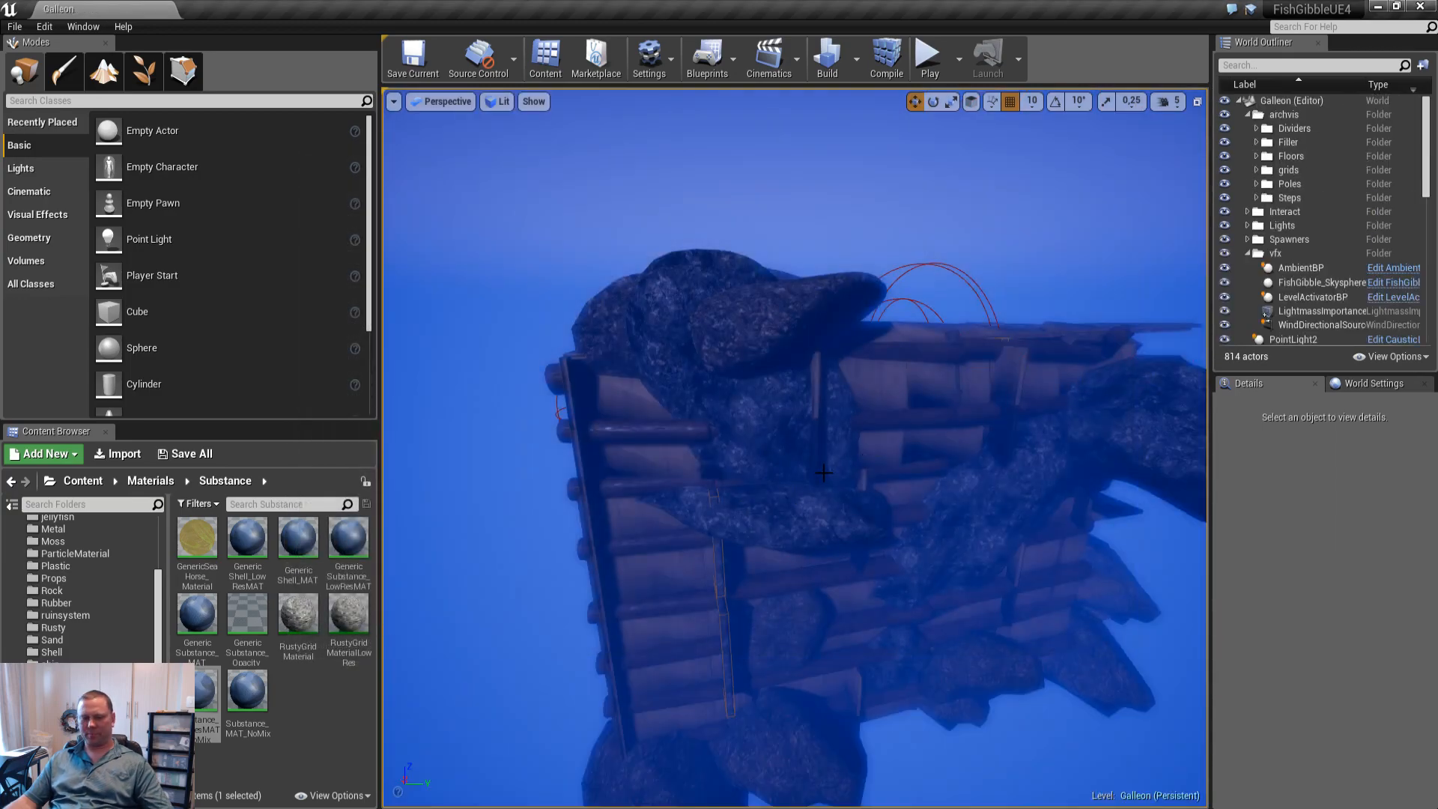
Switch the viewport to unlit shading and collapse the vfx folder in the level's actor hierarchy
key(alt+3)
click(1317, 300)
key(Left)
key(Left)
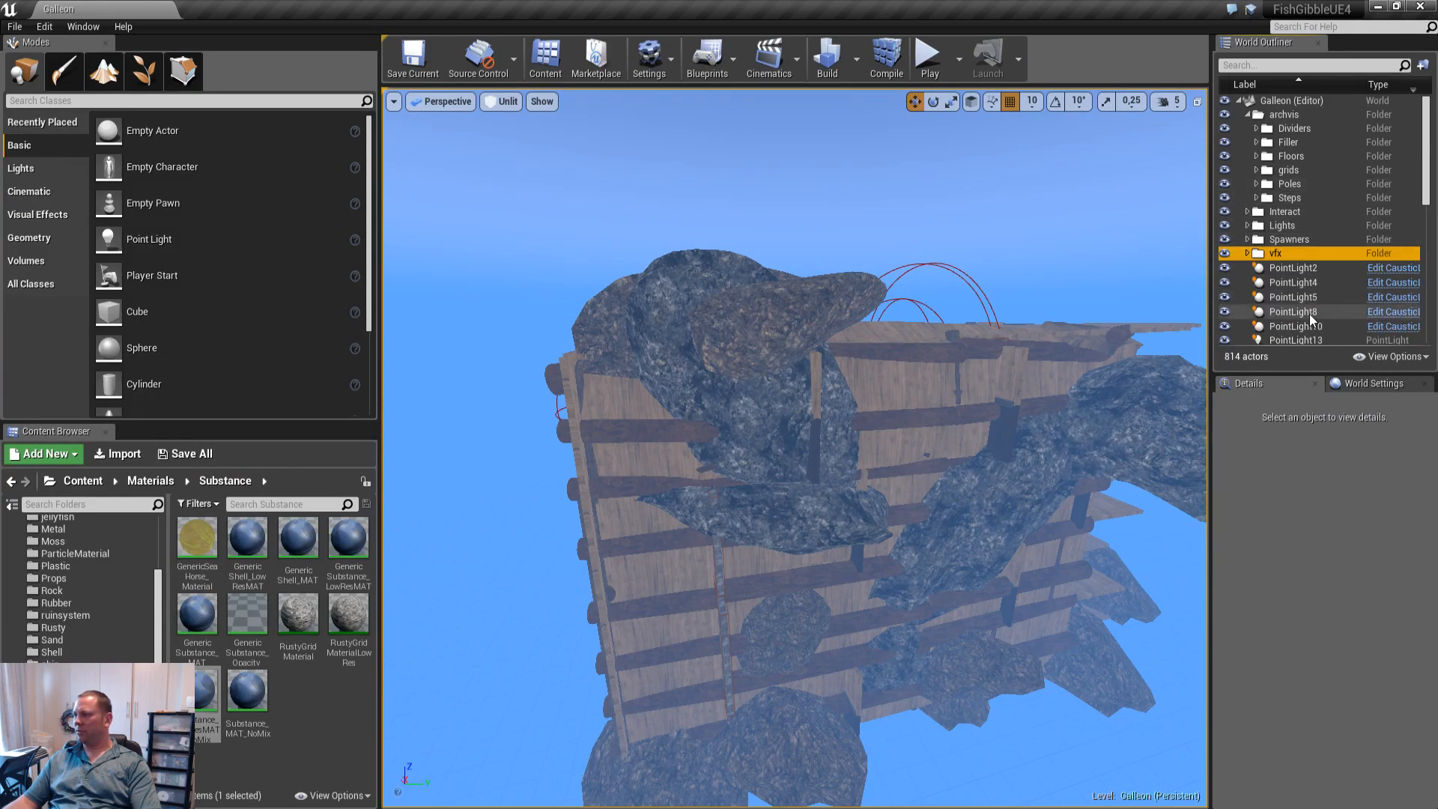
click(1310, 325)
key(Left)
key(Left)
key(Right)
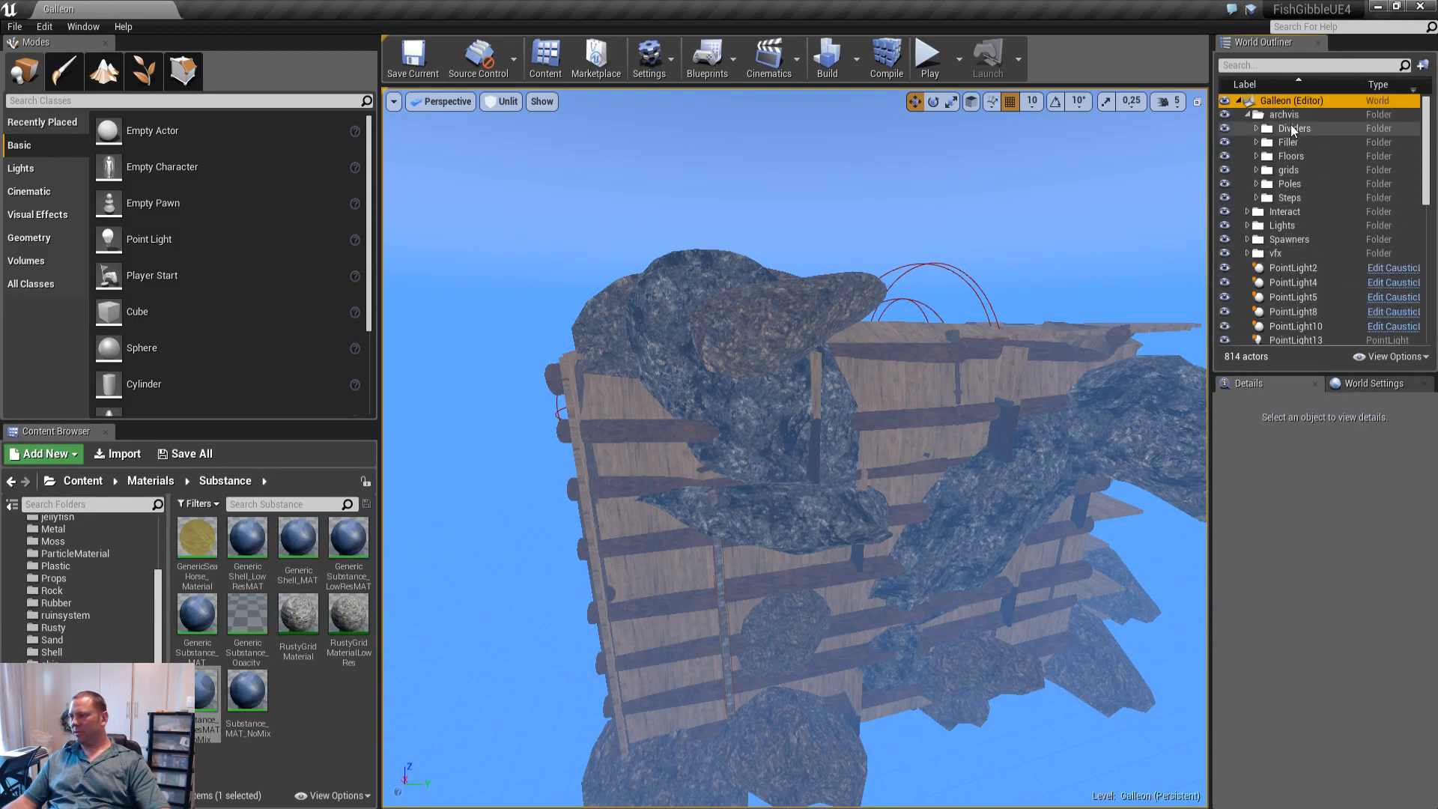
Hide the Filler, grids, Poles and Steps folders of the archvis group
click(1226, 145)
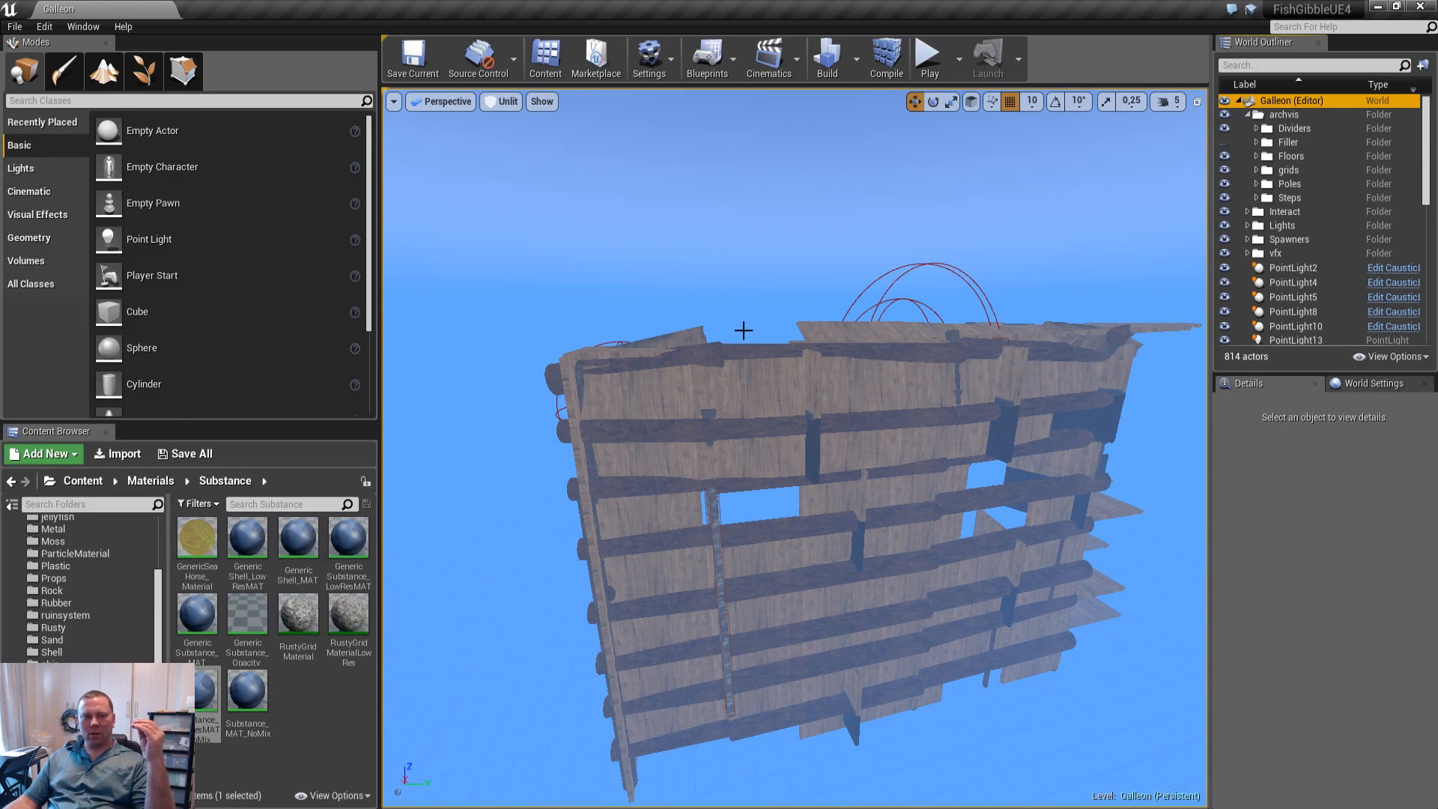
click(1224, 170)
click(1225, 183)
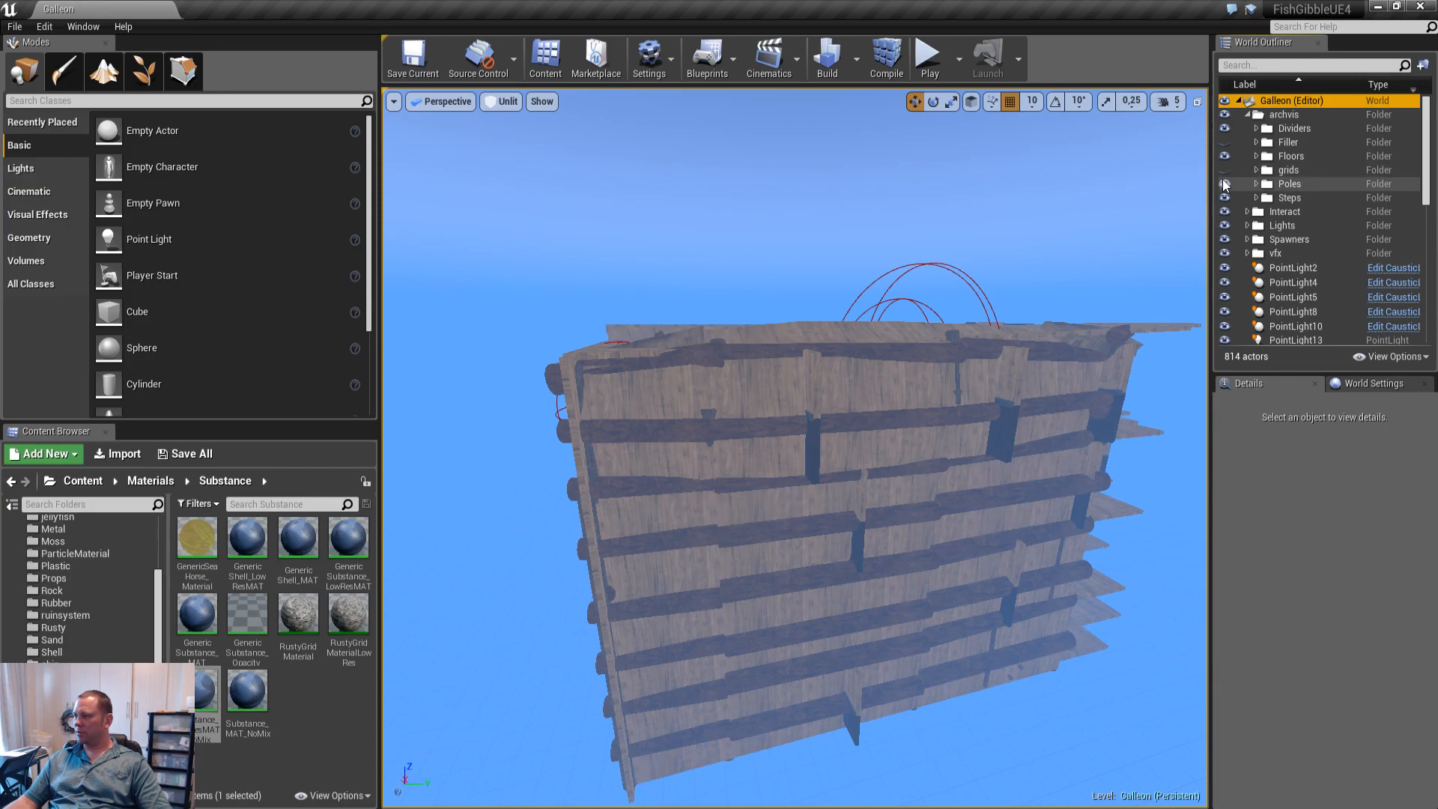
click(1225, 198)
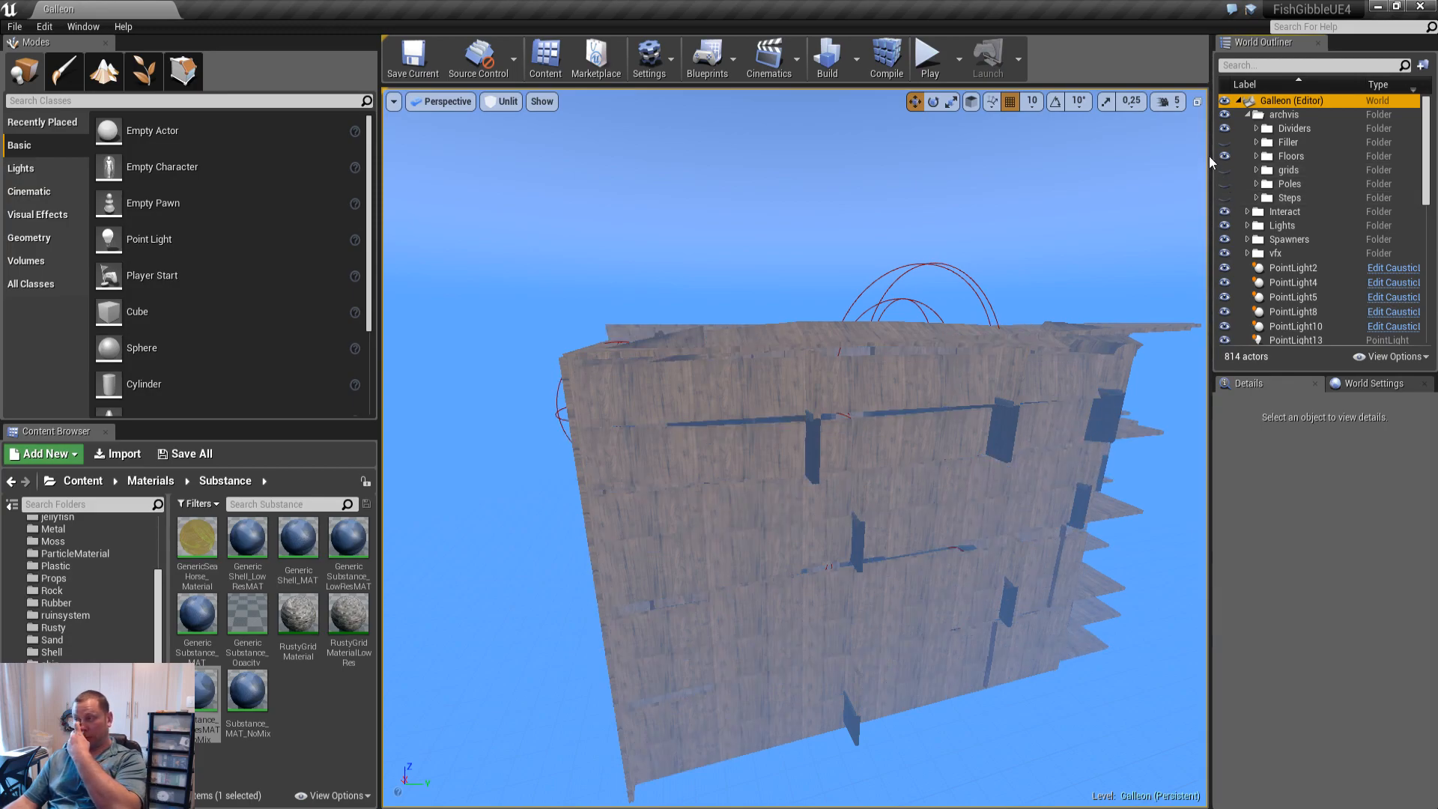
Fly inside the galleon and examine the wall panels, floors and ceilings of its rooms and corridor
key(w)
right_drag(993, 379, 757, 435)
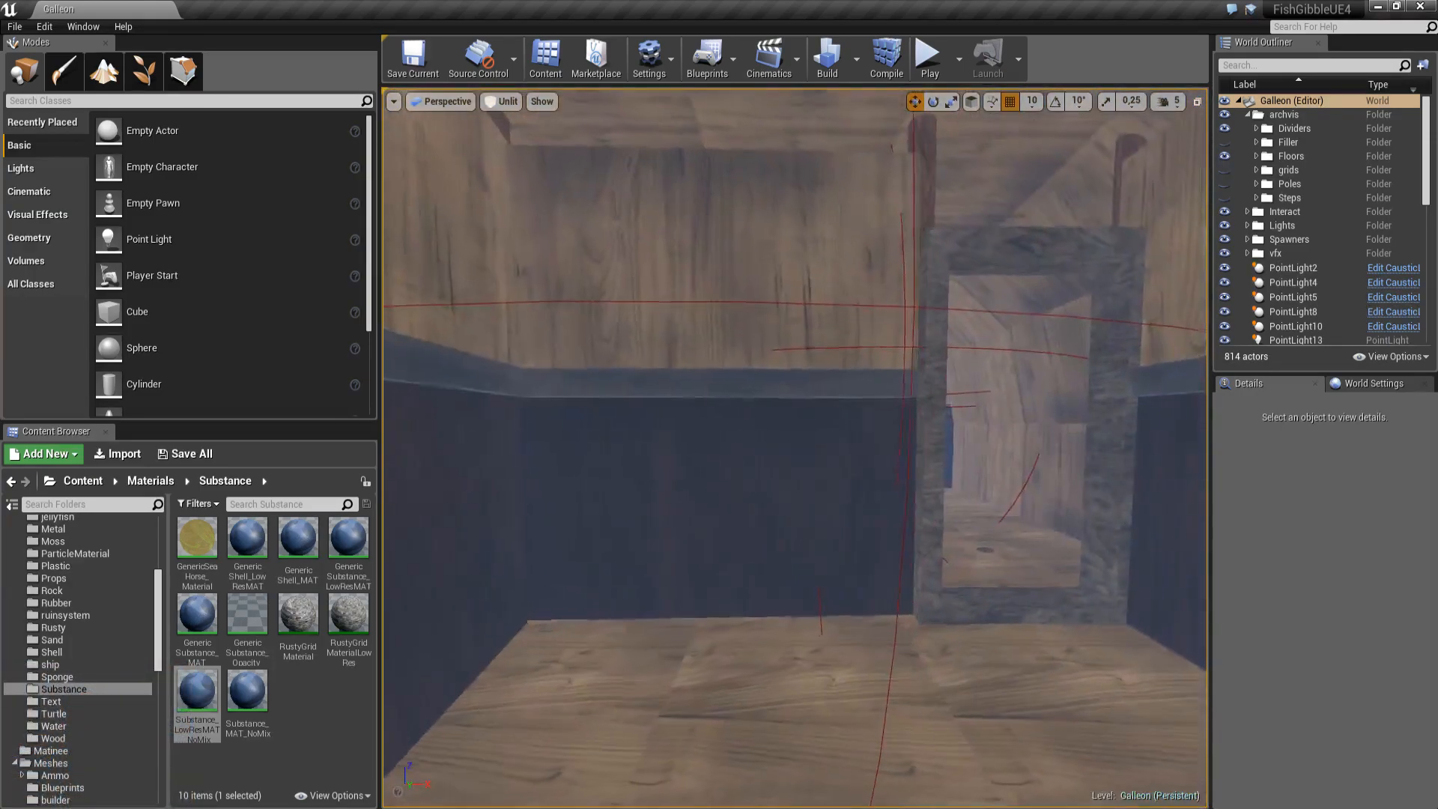
click(1226, 129)
mouse_move(986, 318)
right_down()
mouse_move(1131, 326)
mouse_move(1011, 334)
mouse_move(1094, 330)
mouse_move(1075, 311)
mouse_move(644, 322)
mouse_move(914, 340)
mouse_move(1049, 330)
mouse_move(966, 326)
mouse_move(992, 374)
right_up()
key(s)
key(w)
key(w)
key(w)
key(w)
key(w)
key(w)
mouse_move(952, 417)
right_down()
mouse_move(967, 329)
mouse_move(884, 337)
mouse_move(974, 352)
mouse_move(952, 417)
right_up()
right_drag(850, 453, 941, 353)
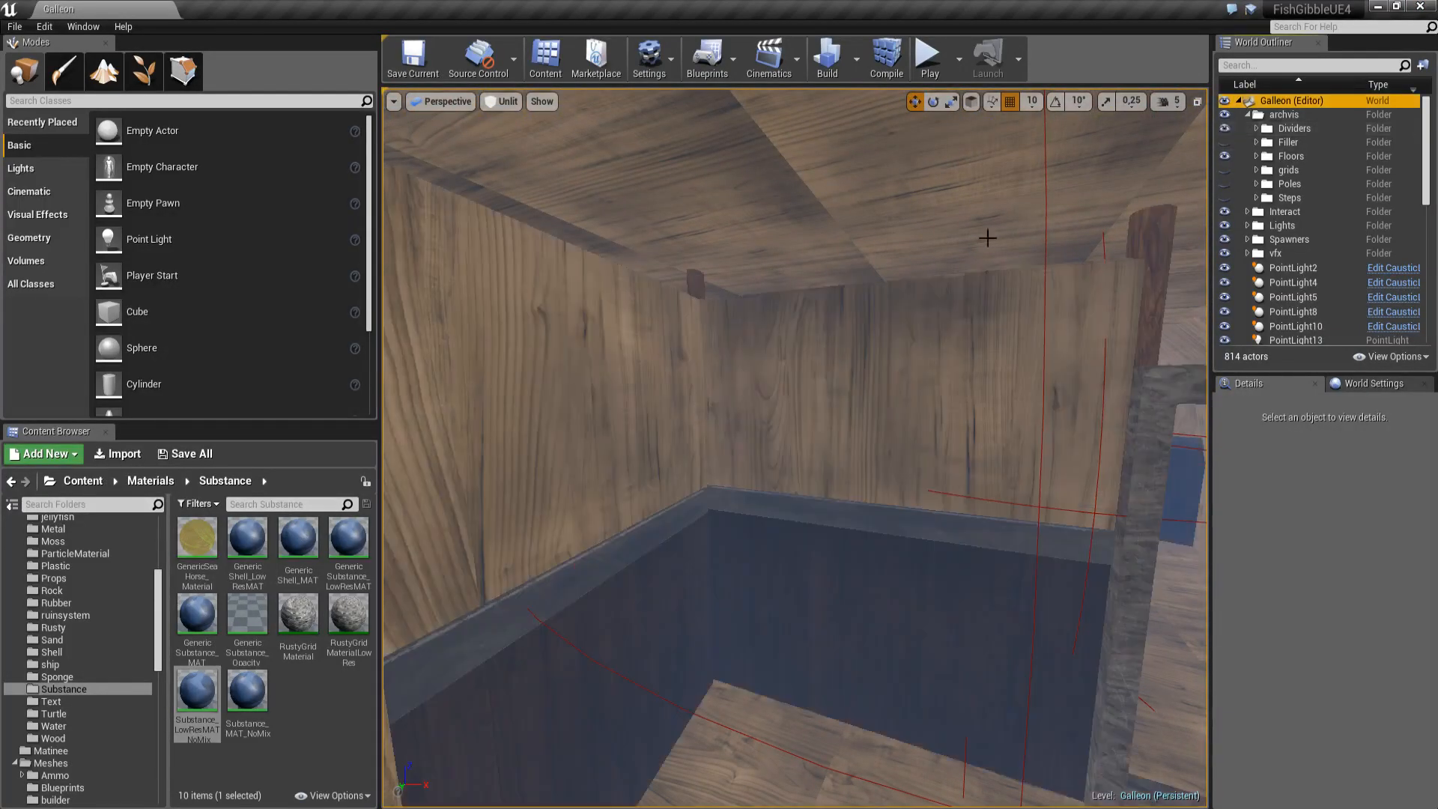
right_drag(988, 237, 738, 289)
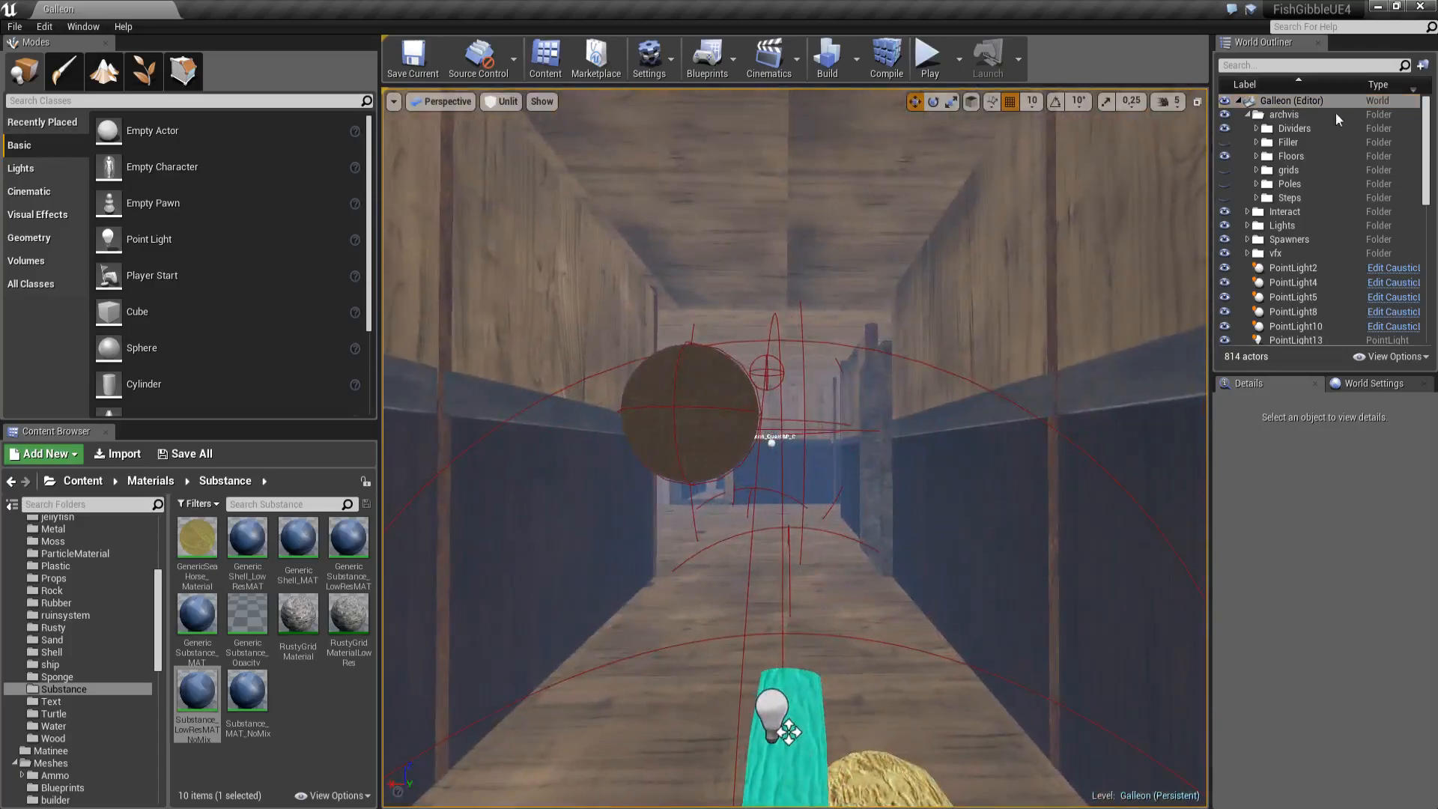
Show the Filler, grids, Poles and Steps folders of the archvis group again and switch the viewport to lit shading
click(1224, 142)
click(1221, 169)
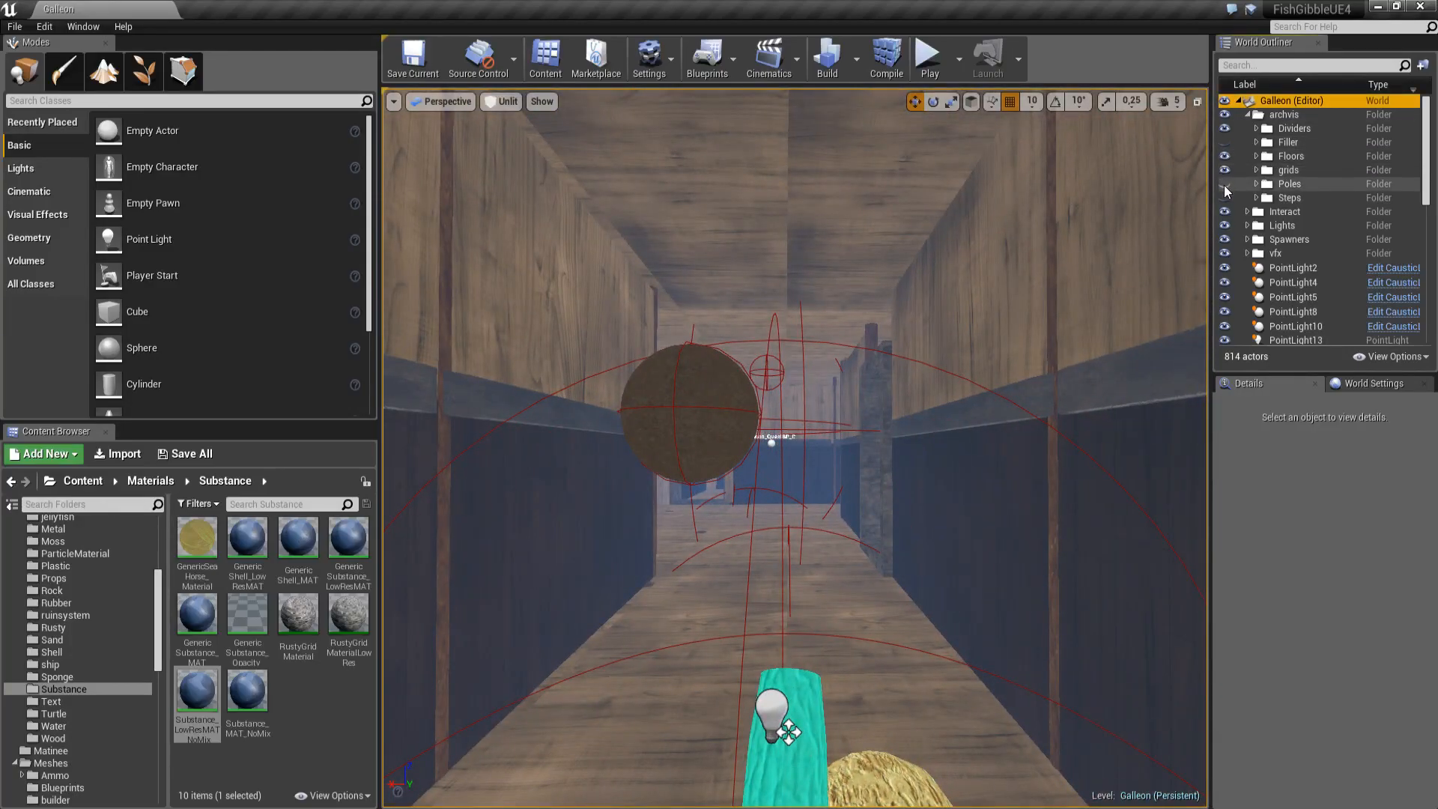
click(1223, 143)
mouse_move(789, 733)
right_down()
mouse_move(555, 727)
mouse_move(884, 723)
mouse_move(675, 721)
mouse_move(779, 771)
mouse_move(884, 723)
mouse_move(944, 738)
mouse_move(899, 749)
mouse_move(936, 742)
mouse_move(899, 734)
mouse_move(959, 723)
mouse_move(809, 723)
right_up()
key(alt+4)
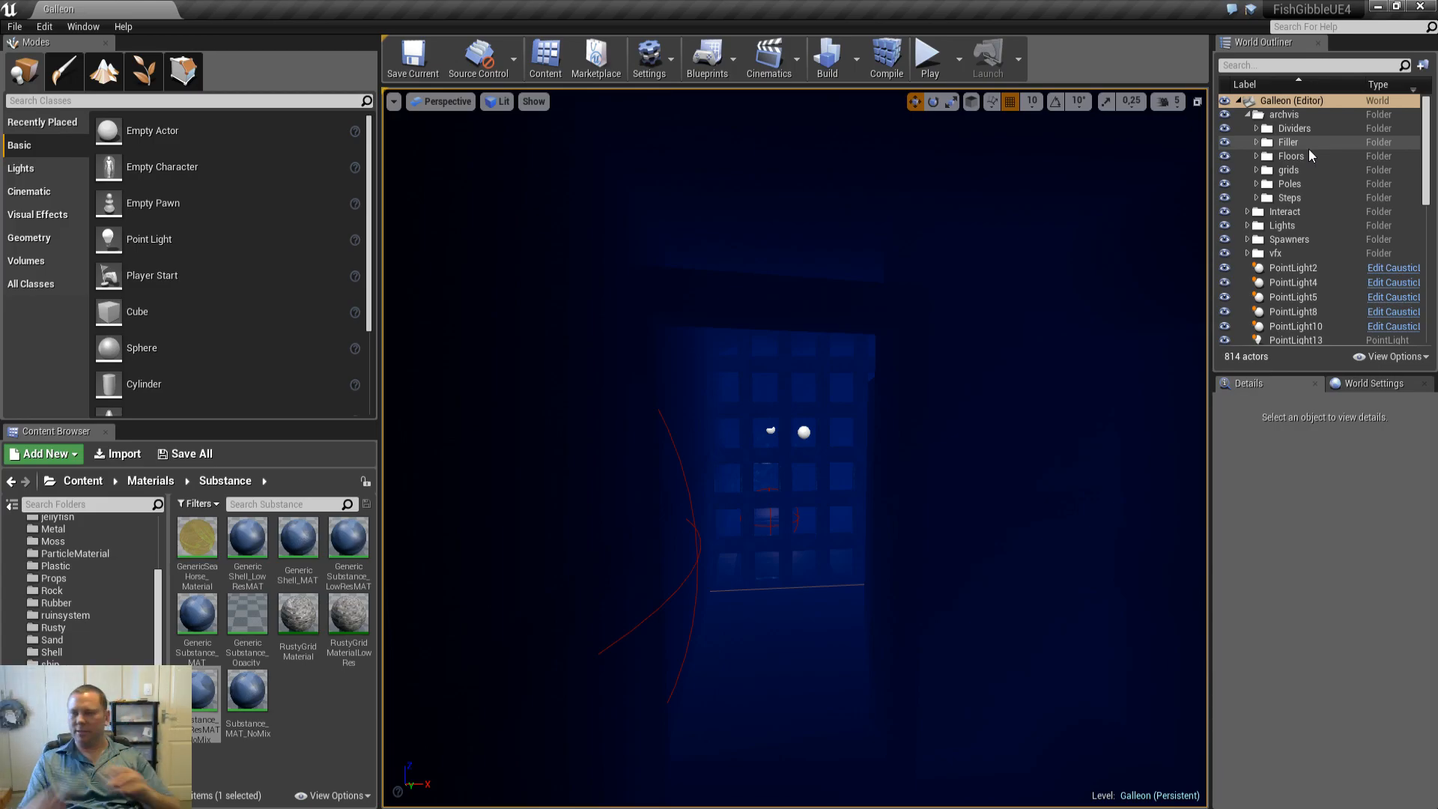
Collapse the archvis folder and expand the Interact folder in the level's actor hierarchy
scroll(1318, 219, down, 3)
scroll(1326, 223, down, 10)
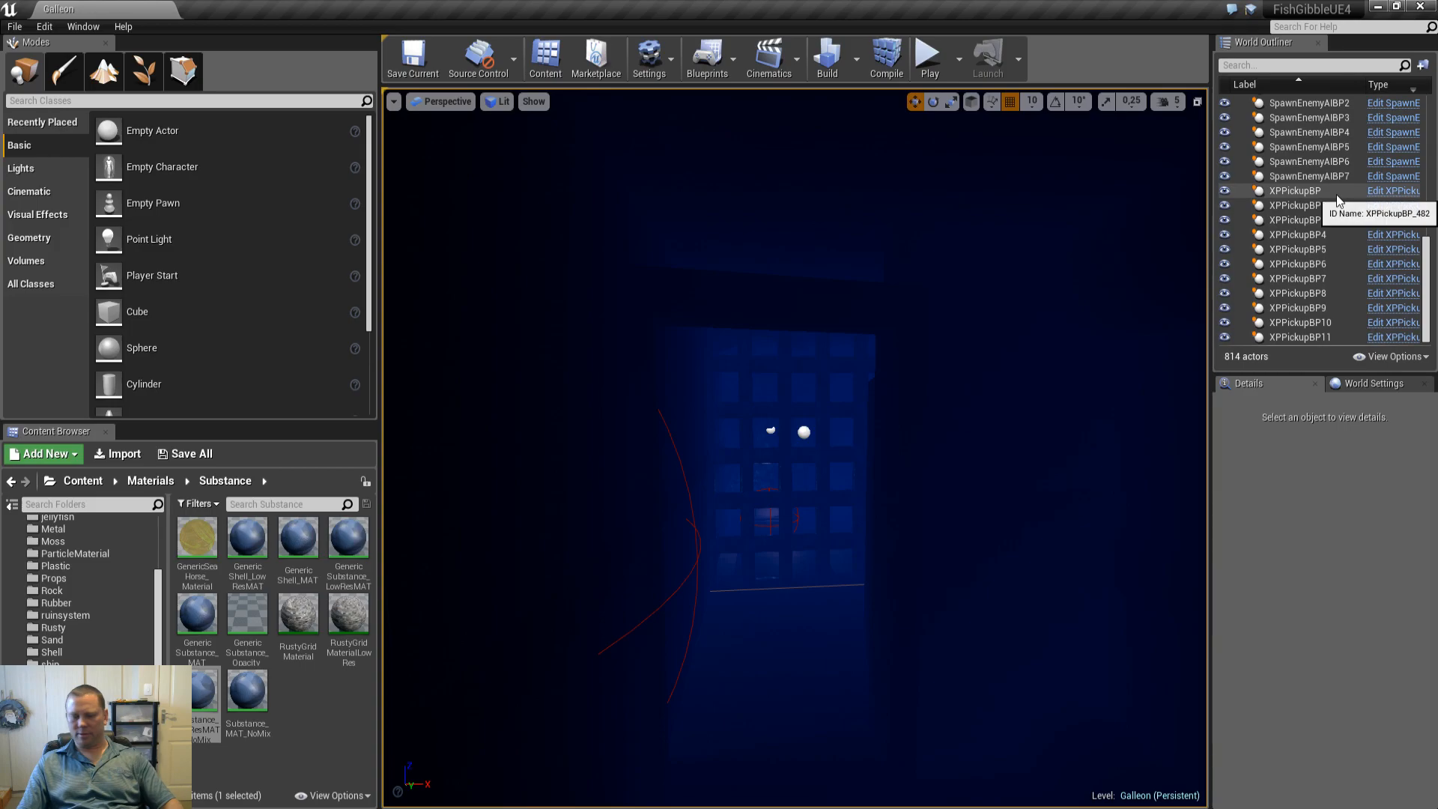
click(1337, 194)
key(Left)
key(Left)
key(Right)
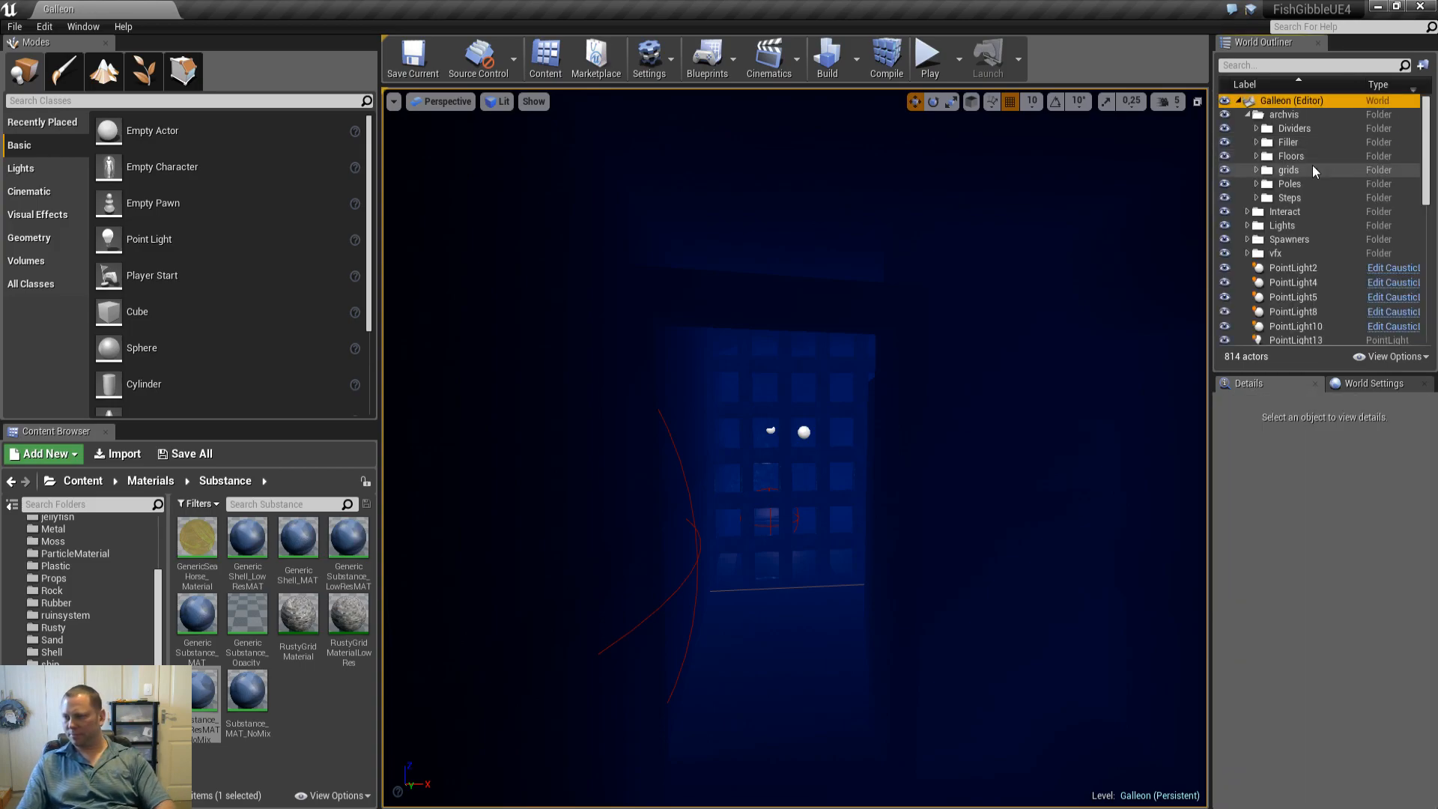
key(Down)
key(Left)
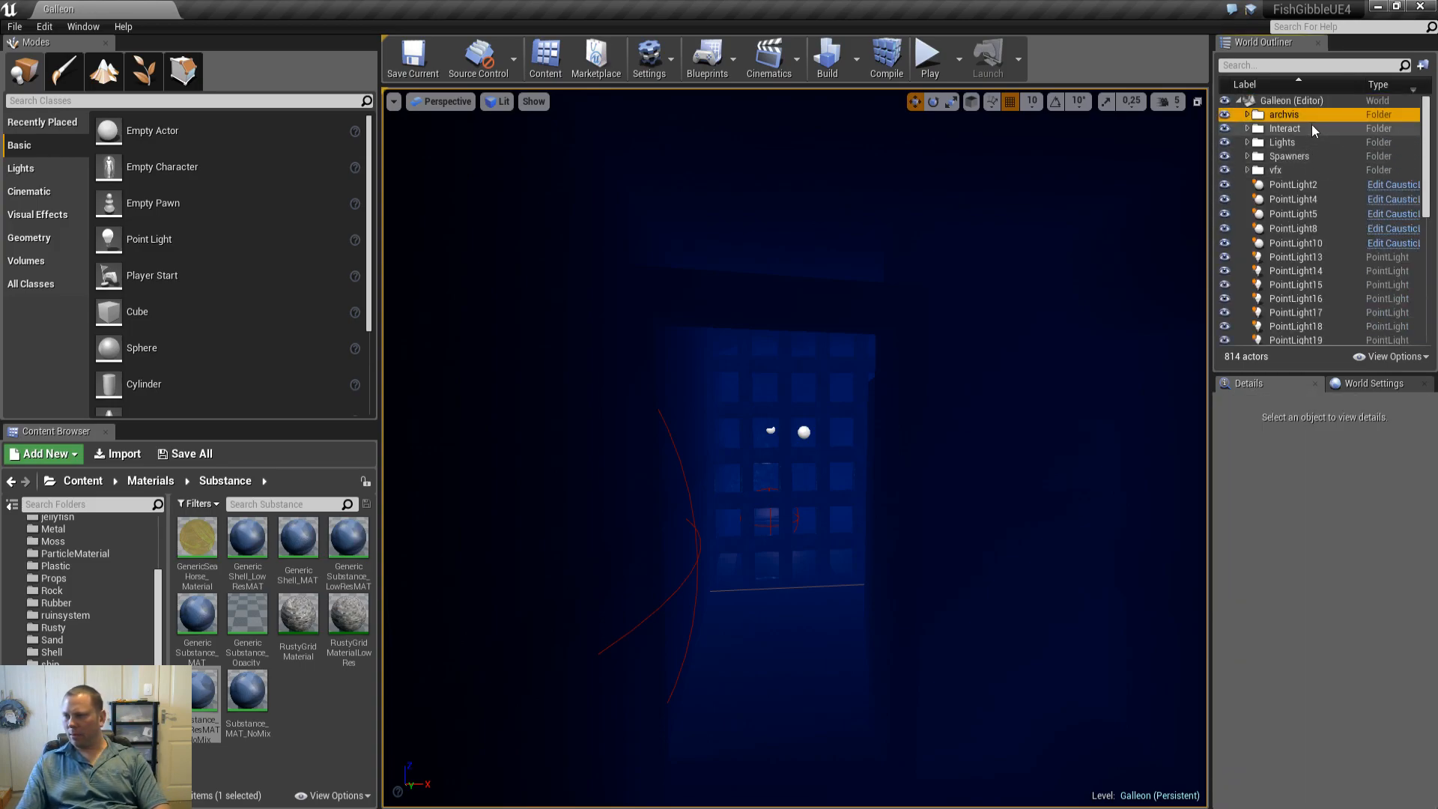
key(Down)
key(Right)
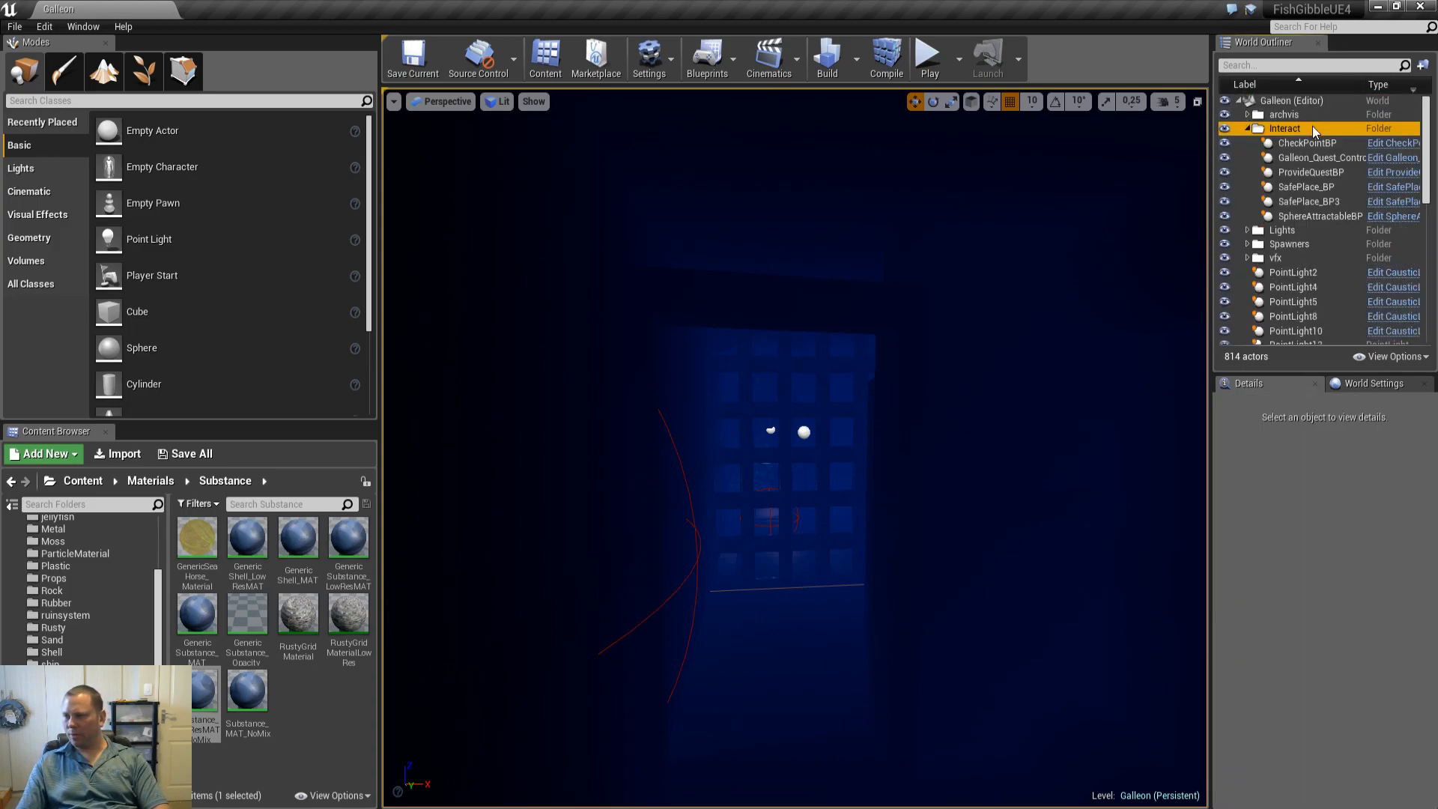
Open the Galleon_Quest_ControllerBP blueprint from the Interact folder, examine the overlap and objective nodes in its event graph, and close it
click(1336, 159)
click(1394, 157)
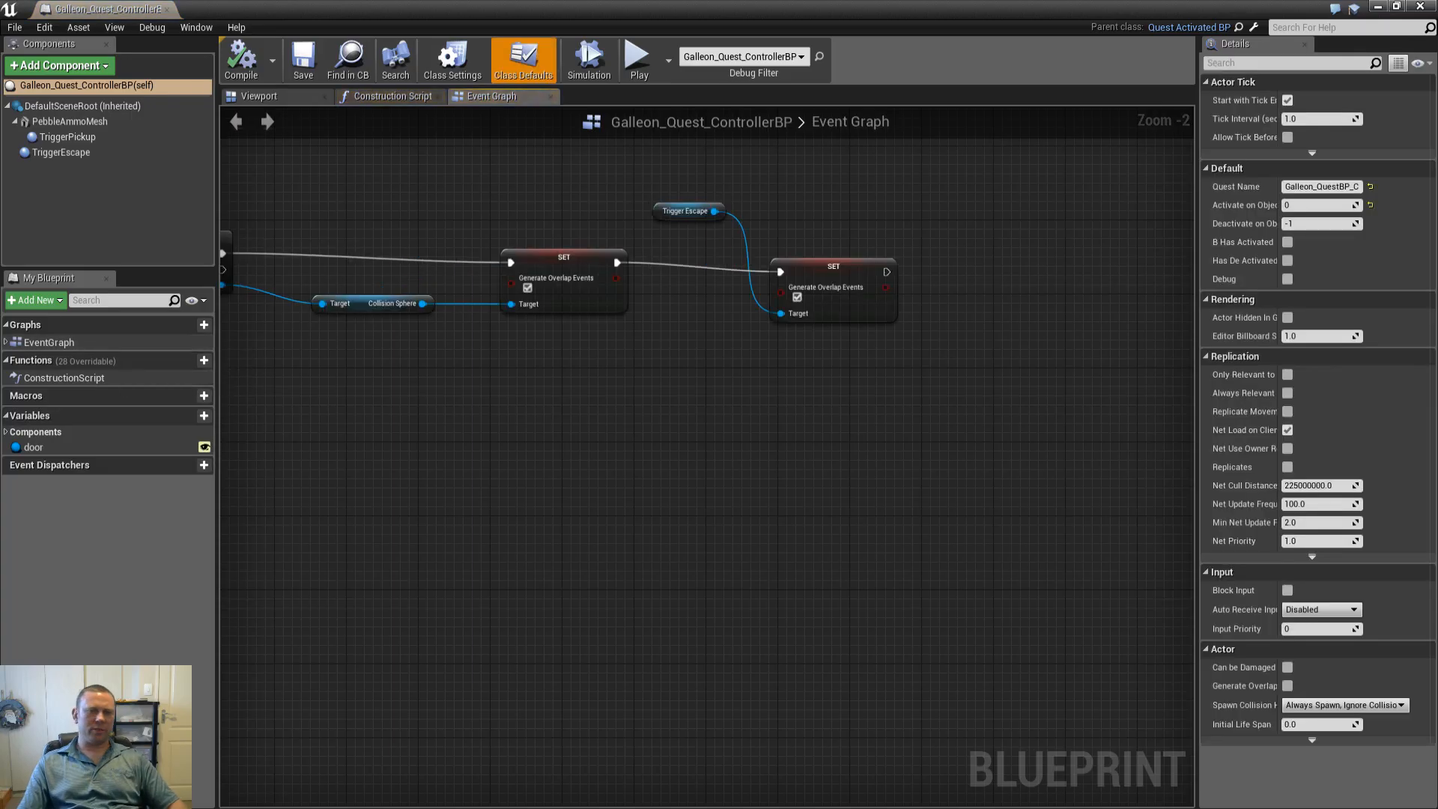
right_drag(437, 191, 931, 295)
scroll(713, 299, down, 1)
right_drag(249, 194, 697, 282)
right_drag(391, 300, 838, 209)
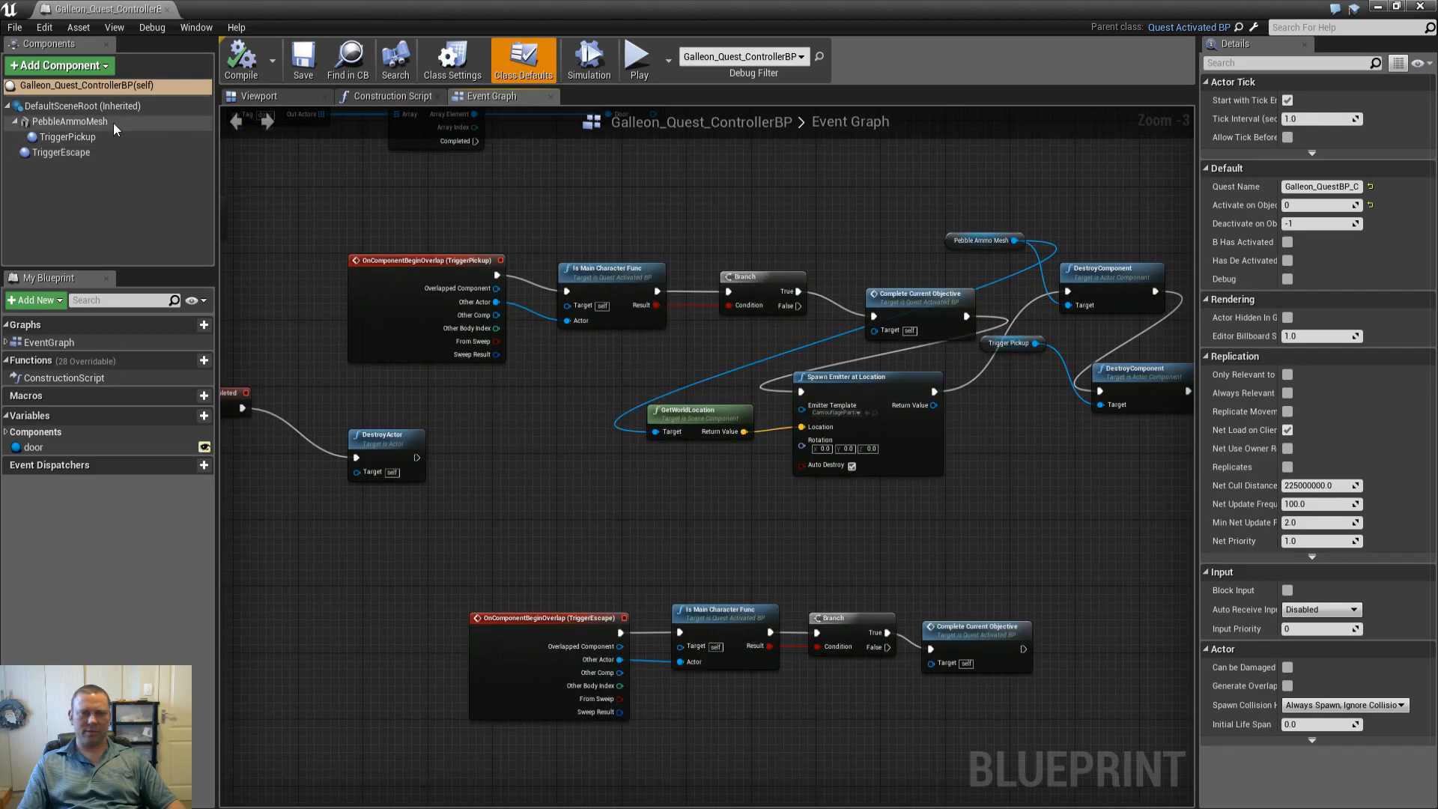
right_drag(392, 188, 631, 327)
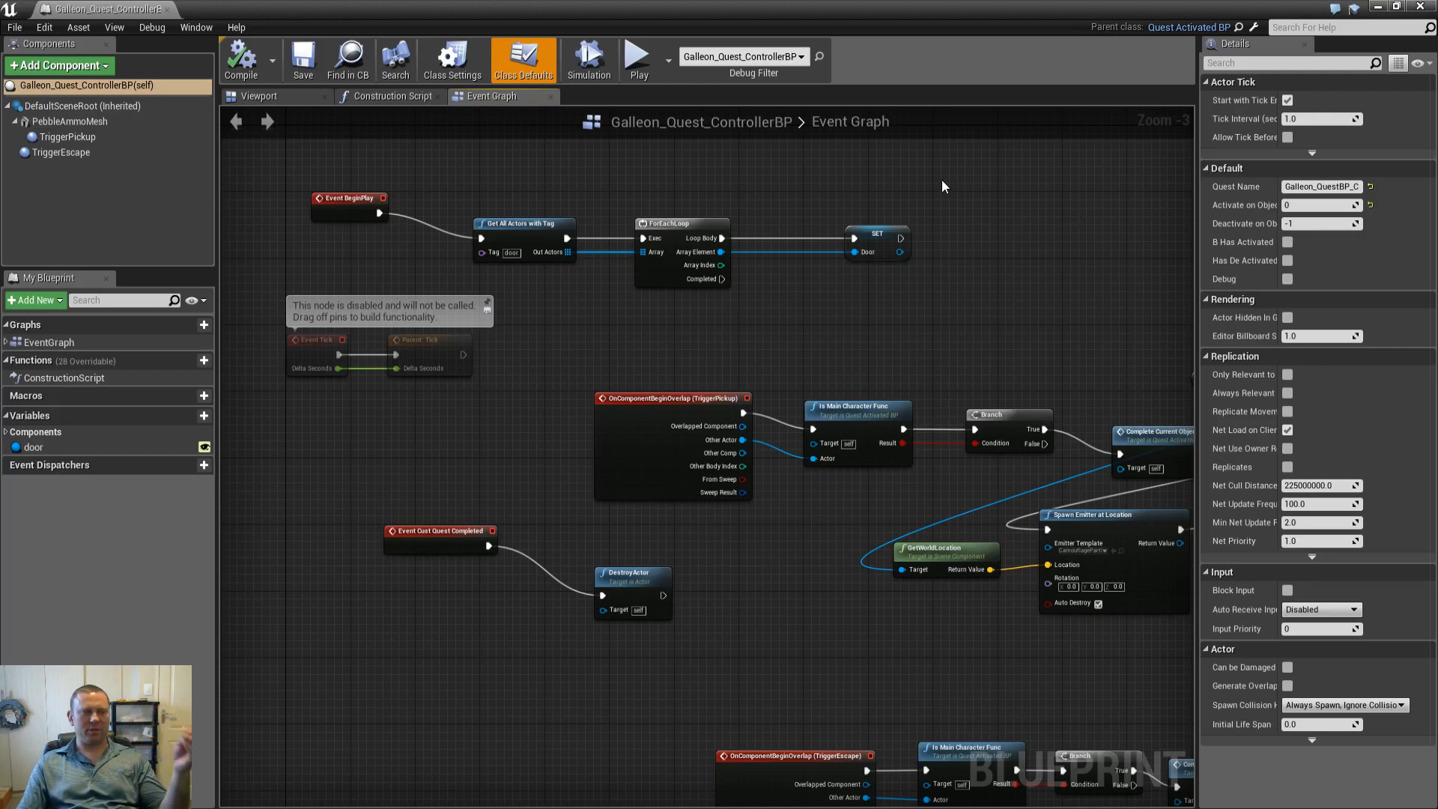
right_drag(1006, 309, 858, 283)
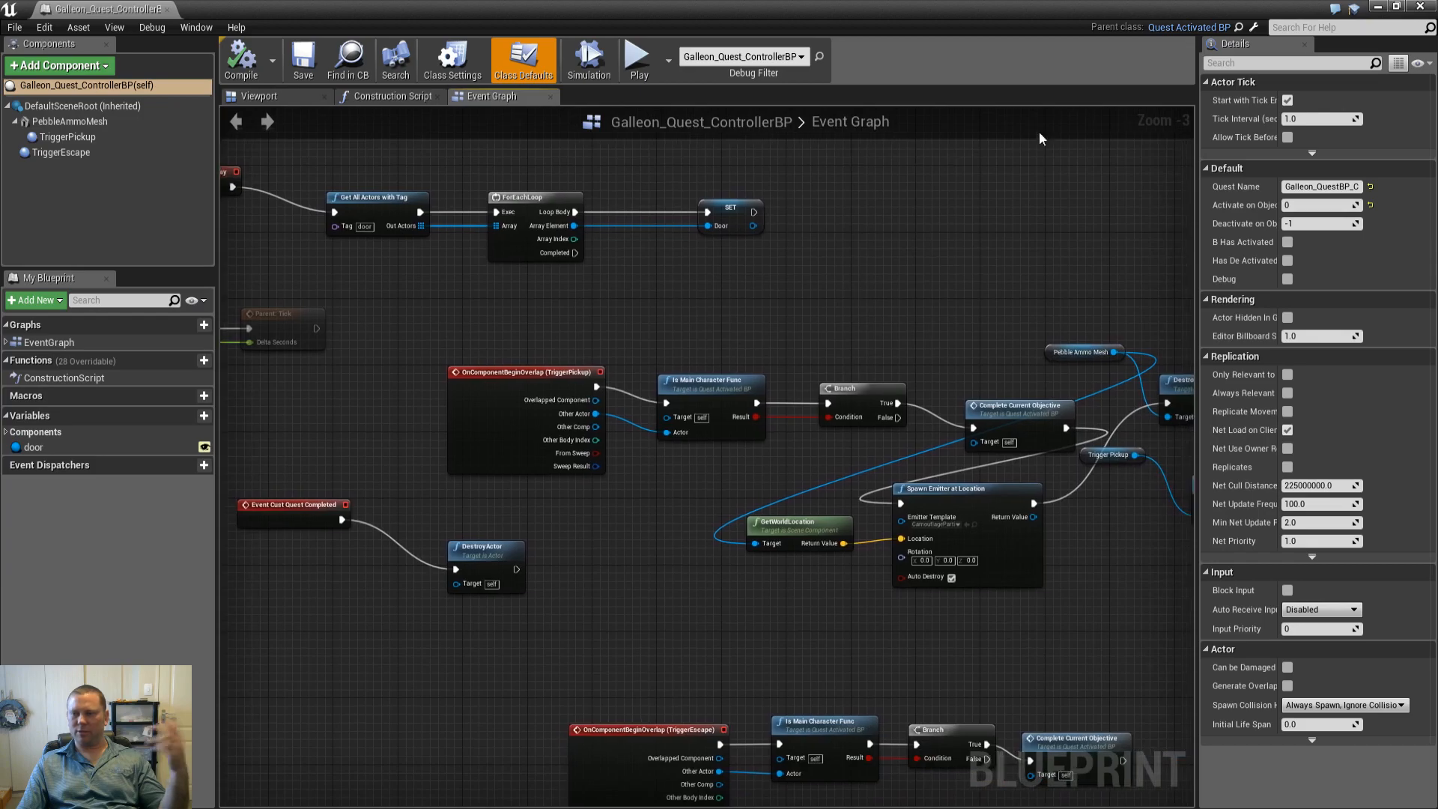
click(1426, 10)
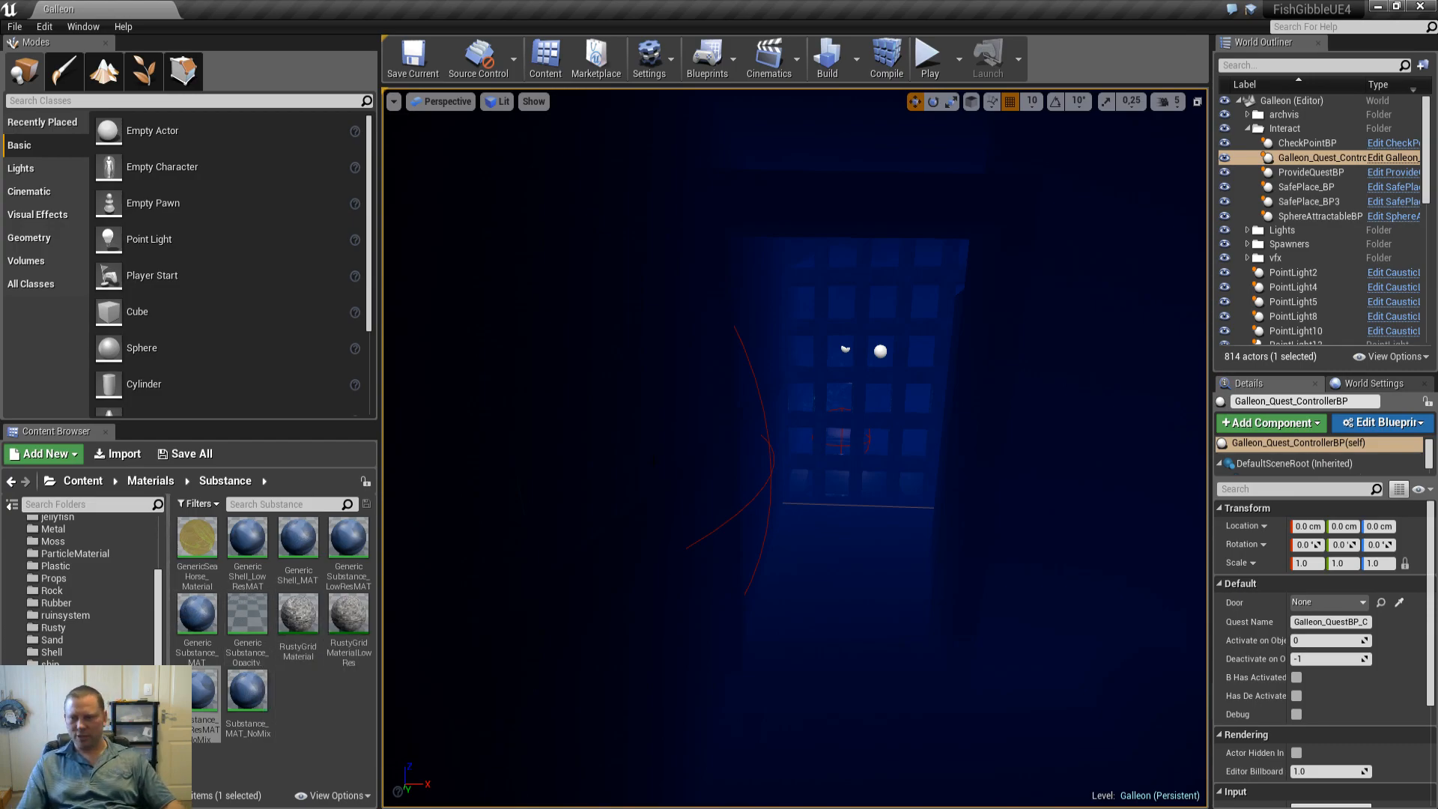
Fly along the galleon's corridor in unlit shading up to the barred grid and return the viewport to lit shading
right_drag(748, 467, 442, 438)
key(w)
key(alt+3)
key(w)
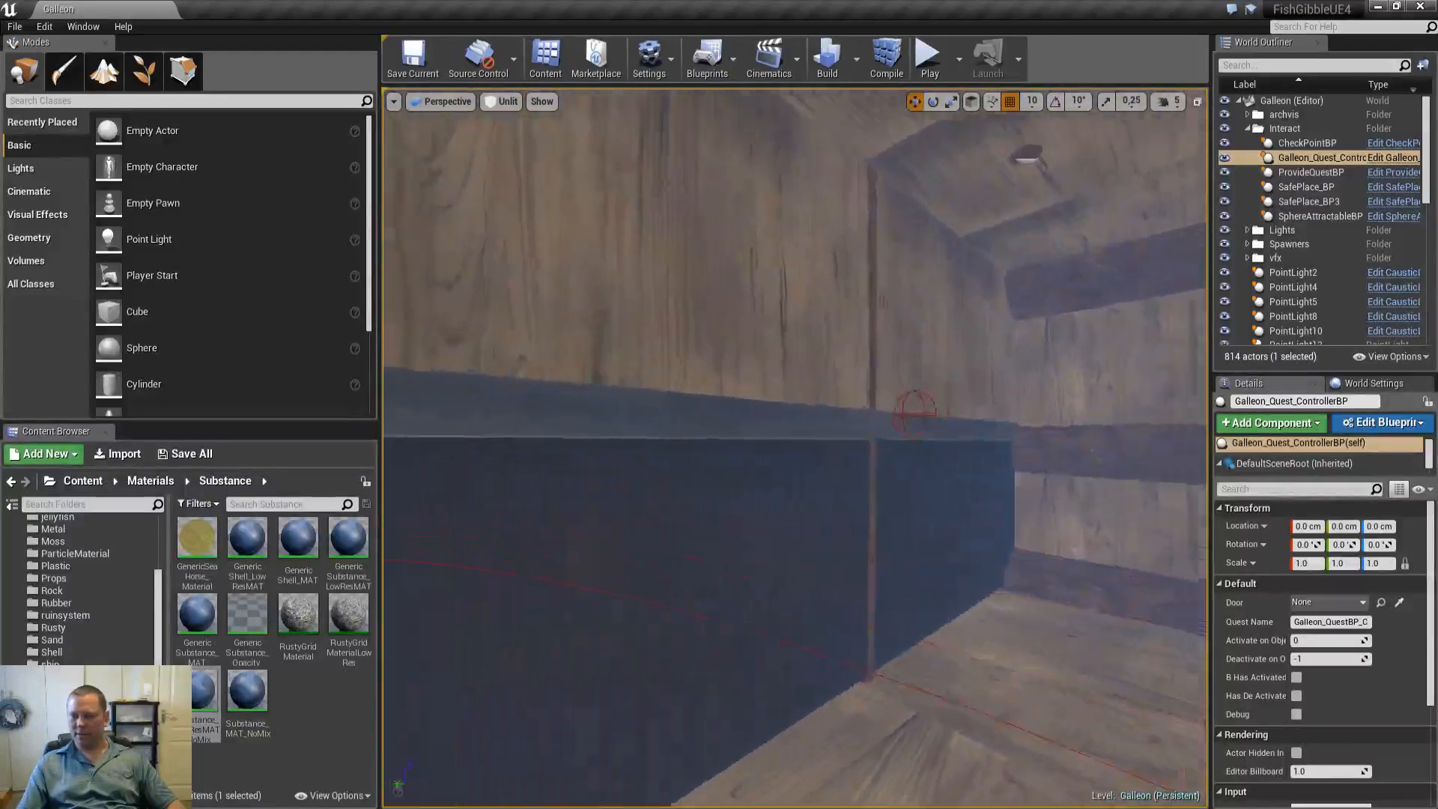
right_drag(749, 442, 929, 442)
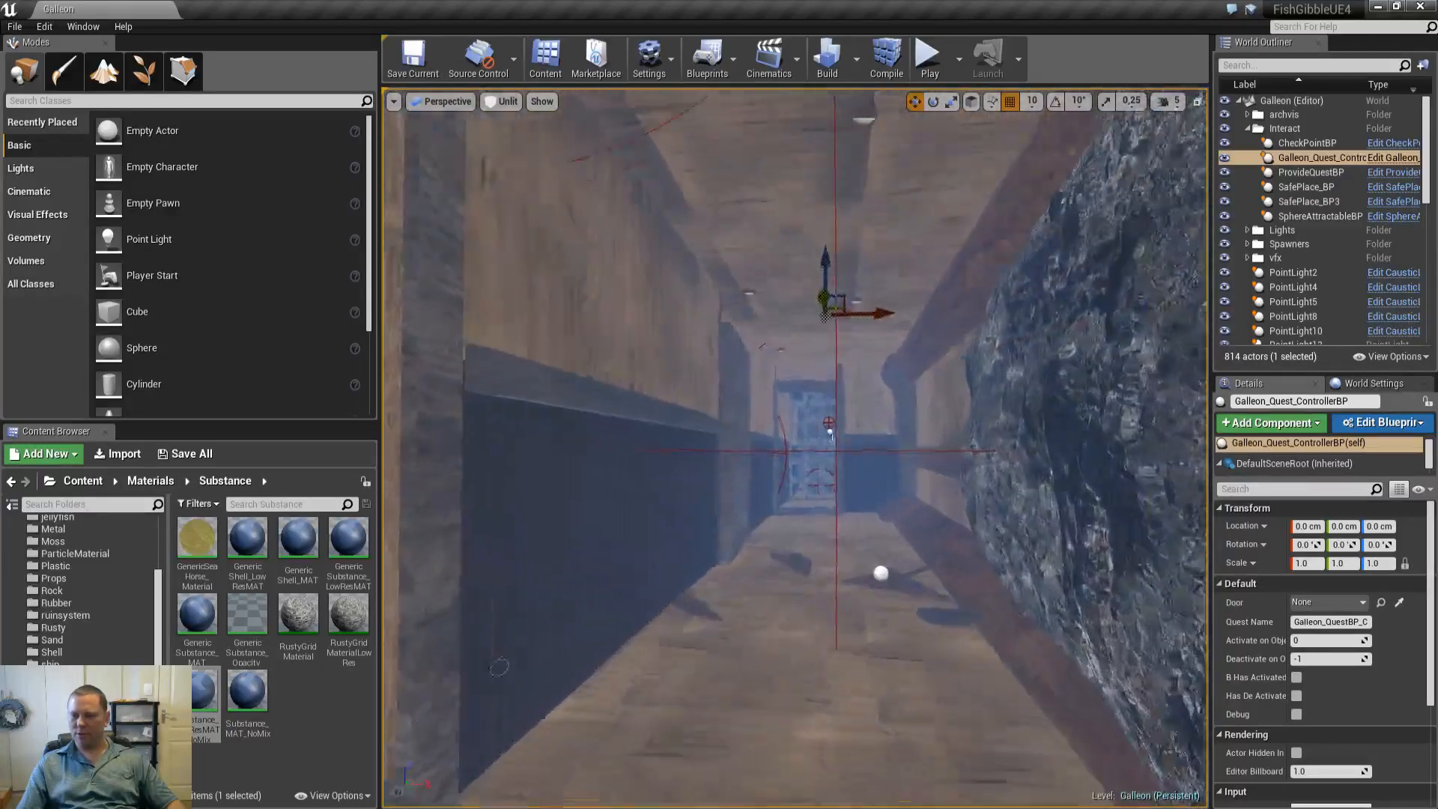
key(w)
mouse_move(794, 450)
right_down()
mouse_move(787, 420)
mouse_move(749, 416)
mouse_move(789, 451)
mouse_move(864, 346)
mouse_move(787, 367)
mouse_move(779, 397)
mouse_move(734, 420)
mouse_move(719, 465)
mouse_move(741, 483)
mouse_move(776, 465)
right_up()
key(alt+4)
mouse_move(862, 491)
right_down()
mouse_move(892, 486)
mouse_move(900, 502)
mouse_move(862, 491)
right_up()
Play the Galleon level in full screen and swim the fish past the corals towards the barred grid
key(alt+p)
key(F11)
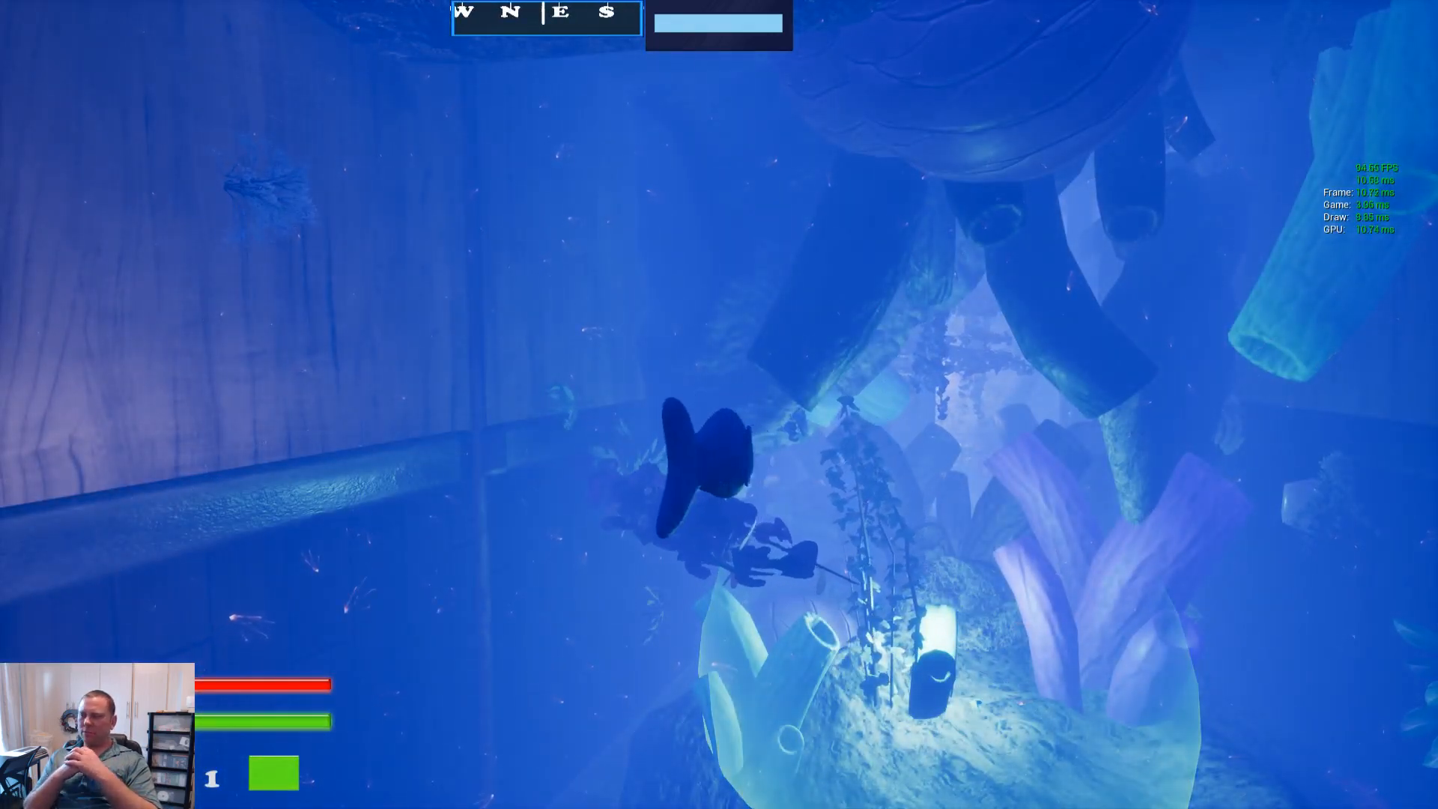
key(w)
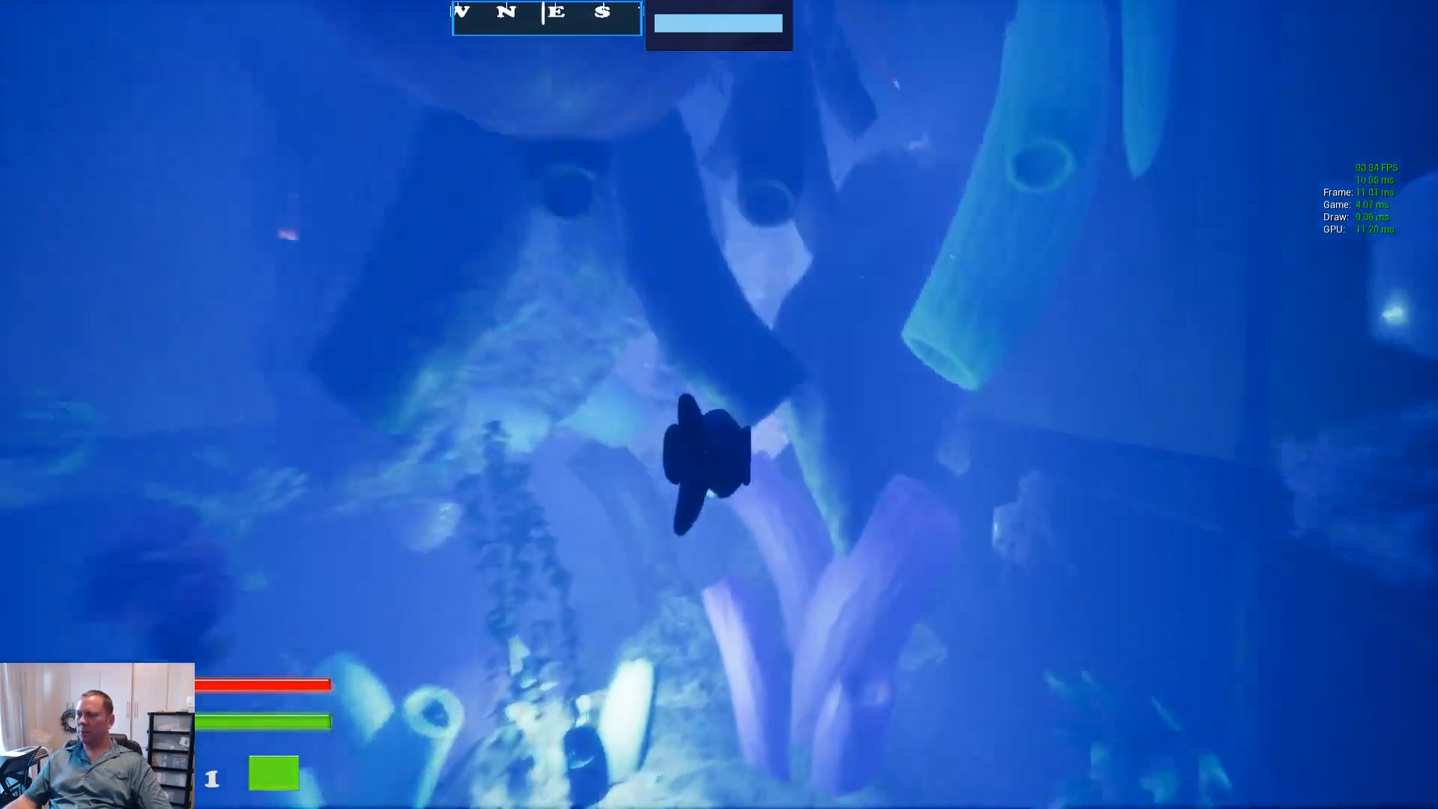
key(w)
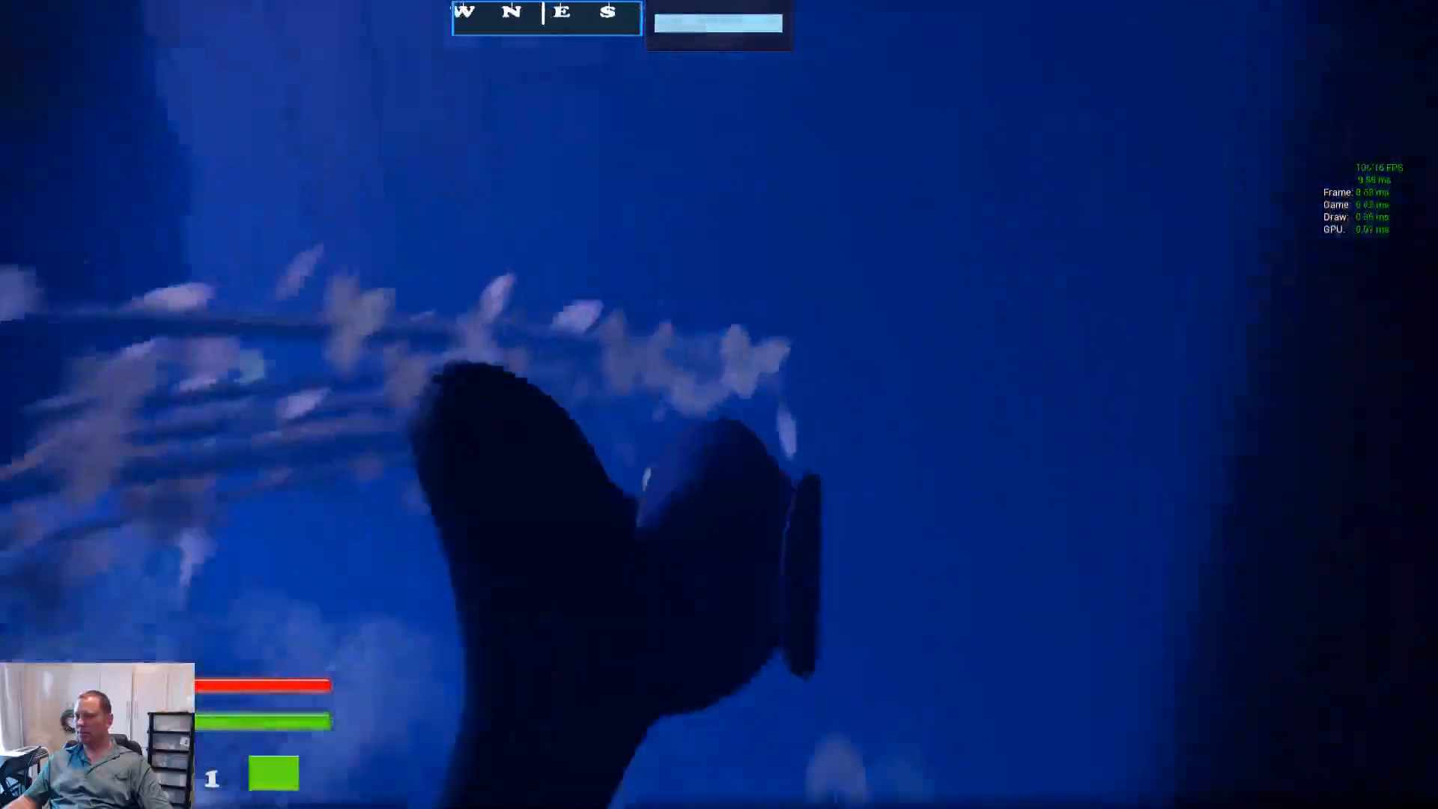
key(w)
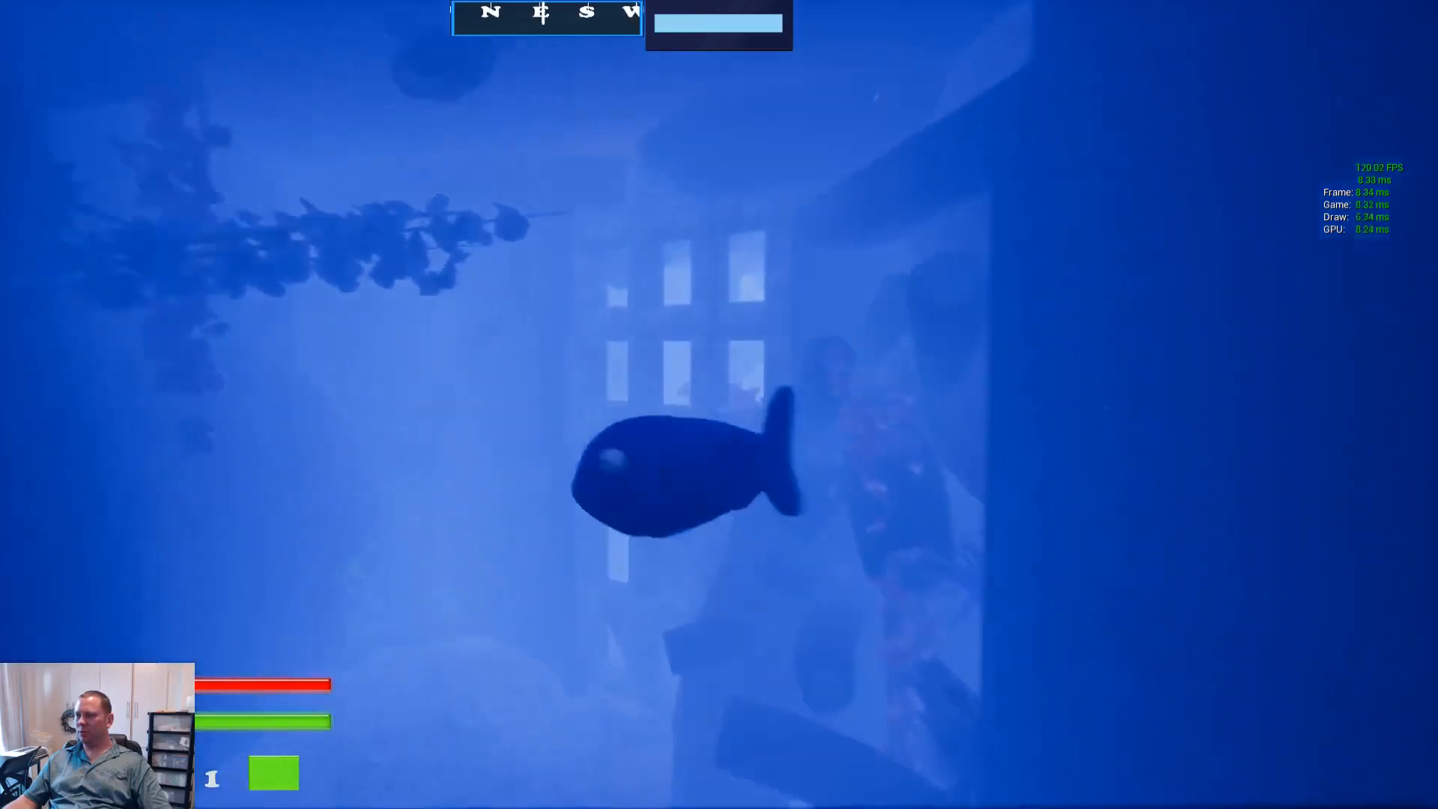
key(a)
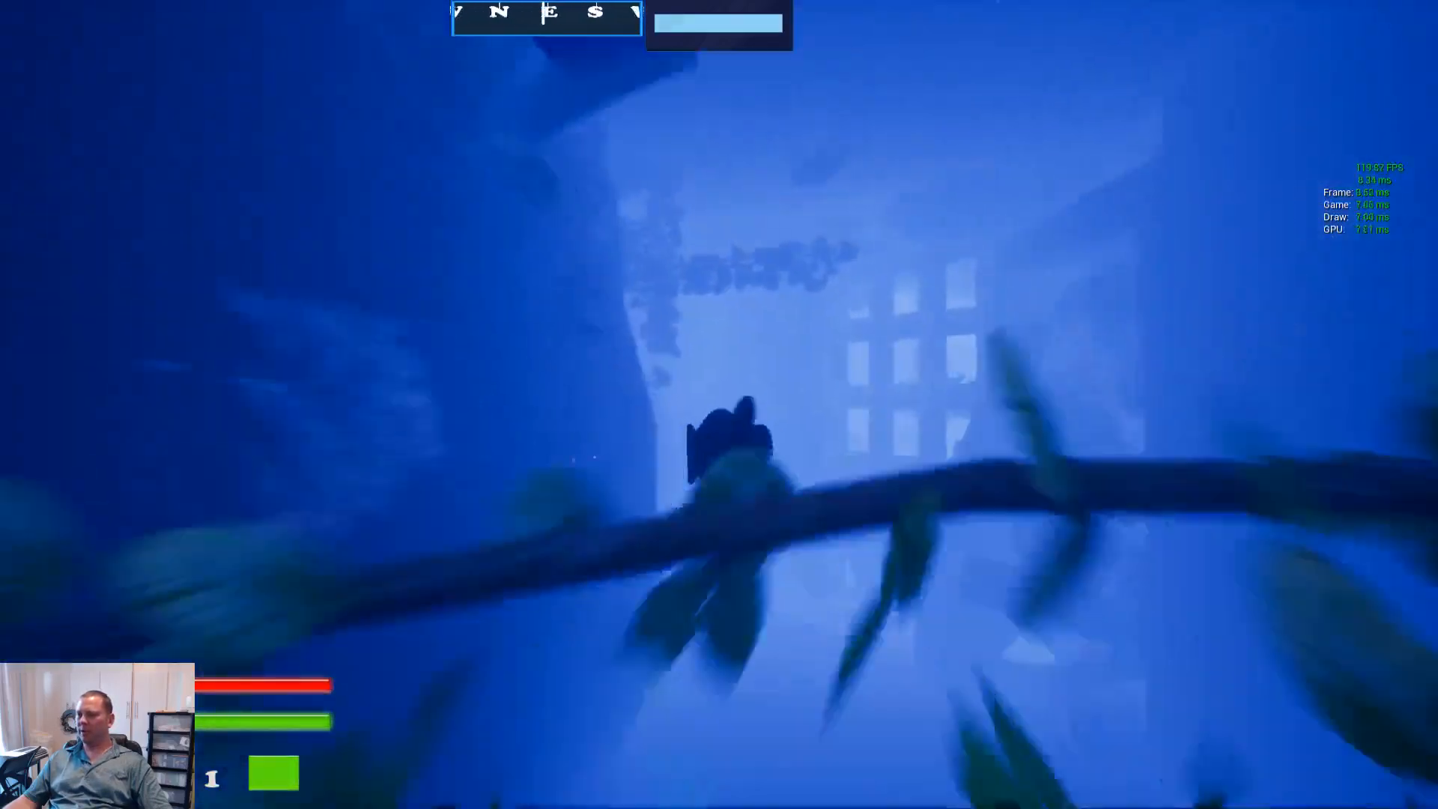
key(s)
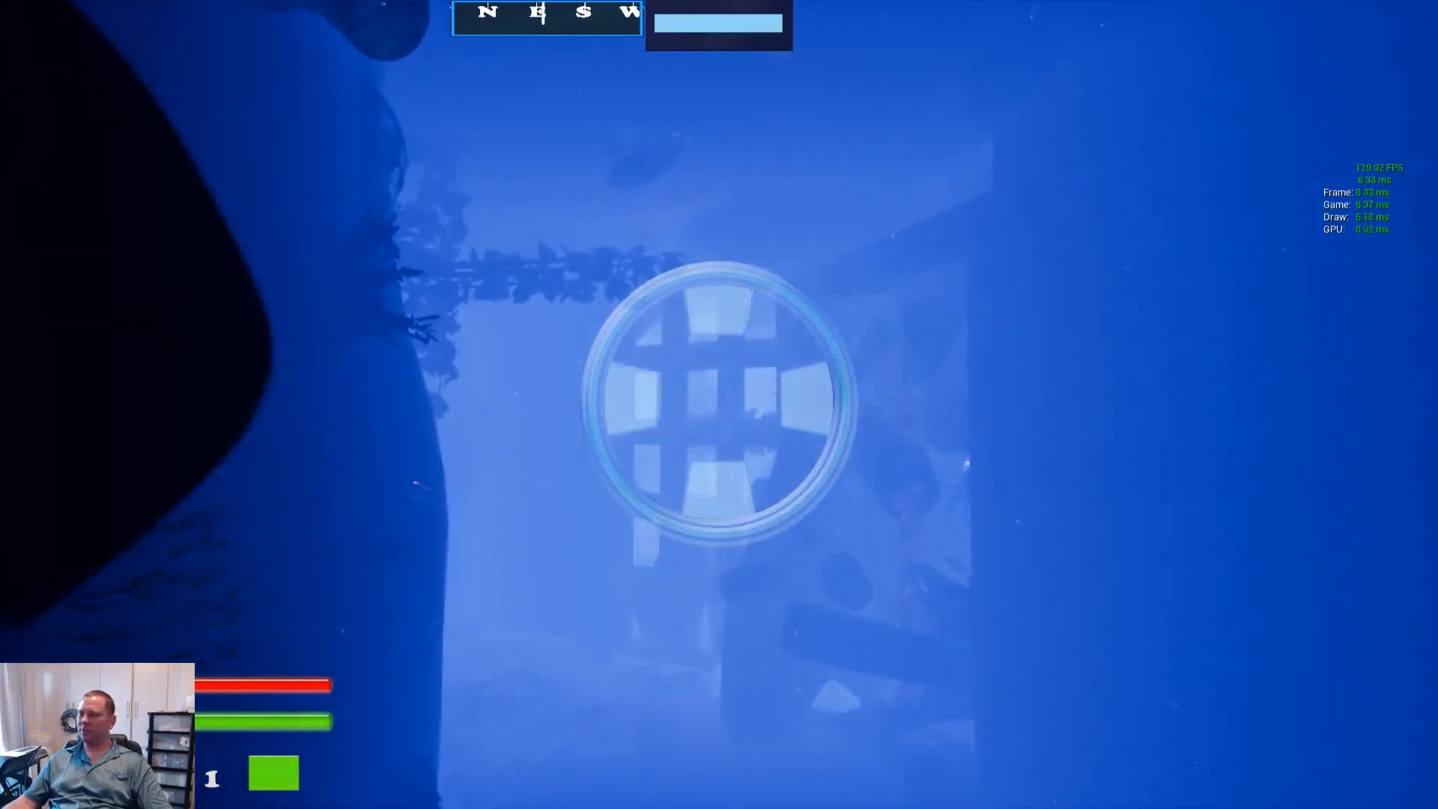
Swim the fish on through the galleon's rooms and grids, and end the full-screen play session
key(w)
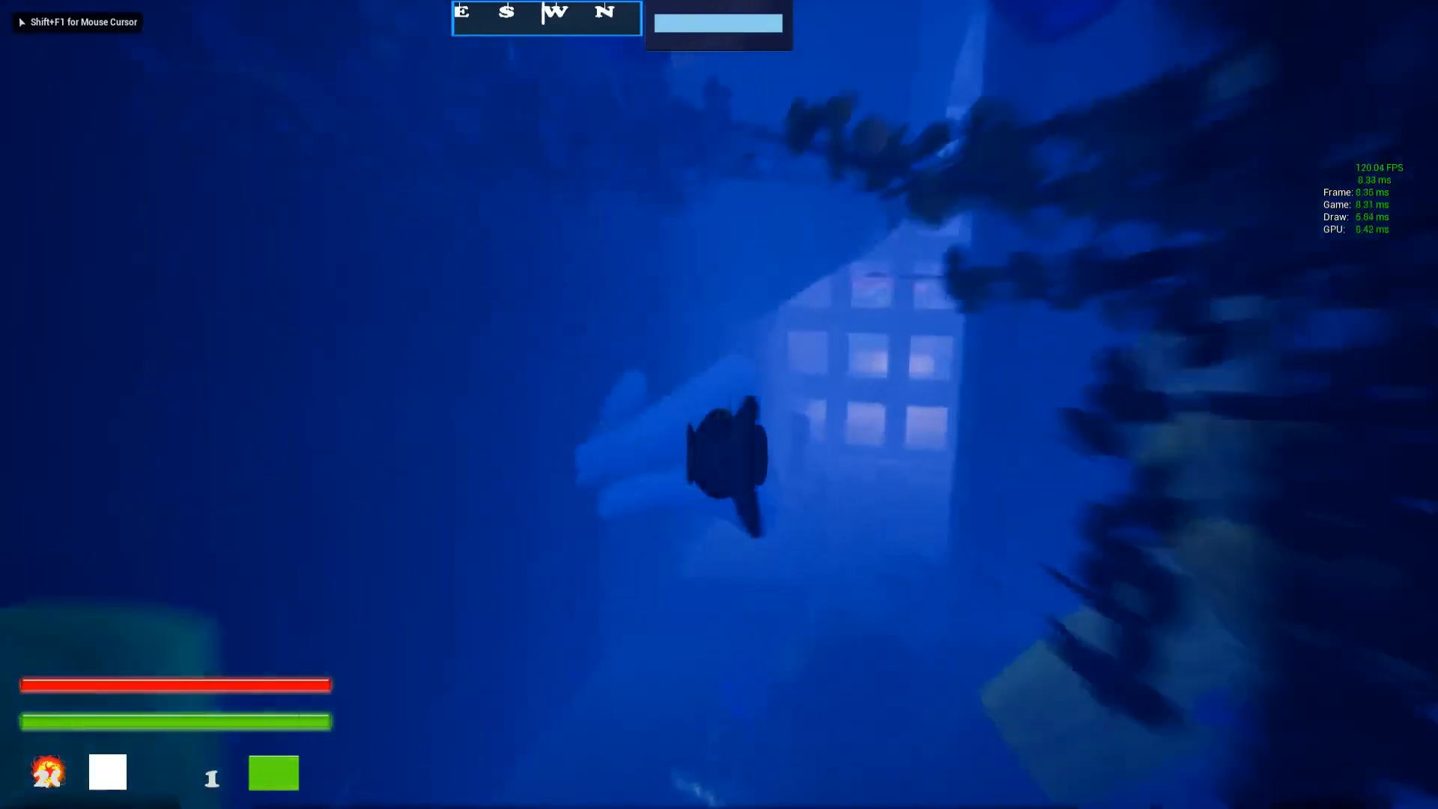
key(w)
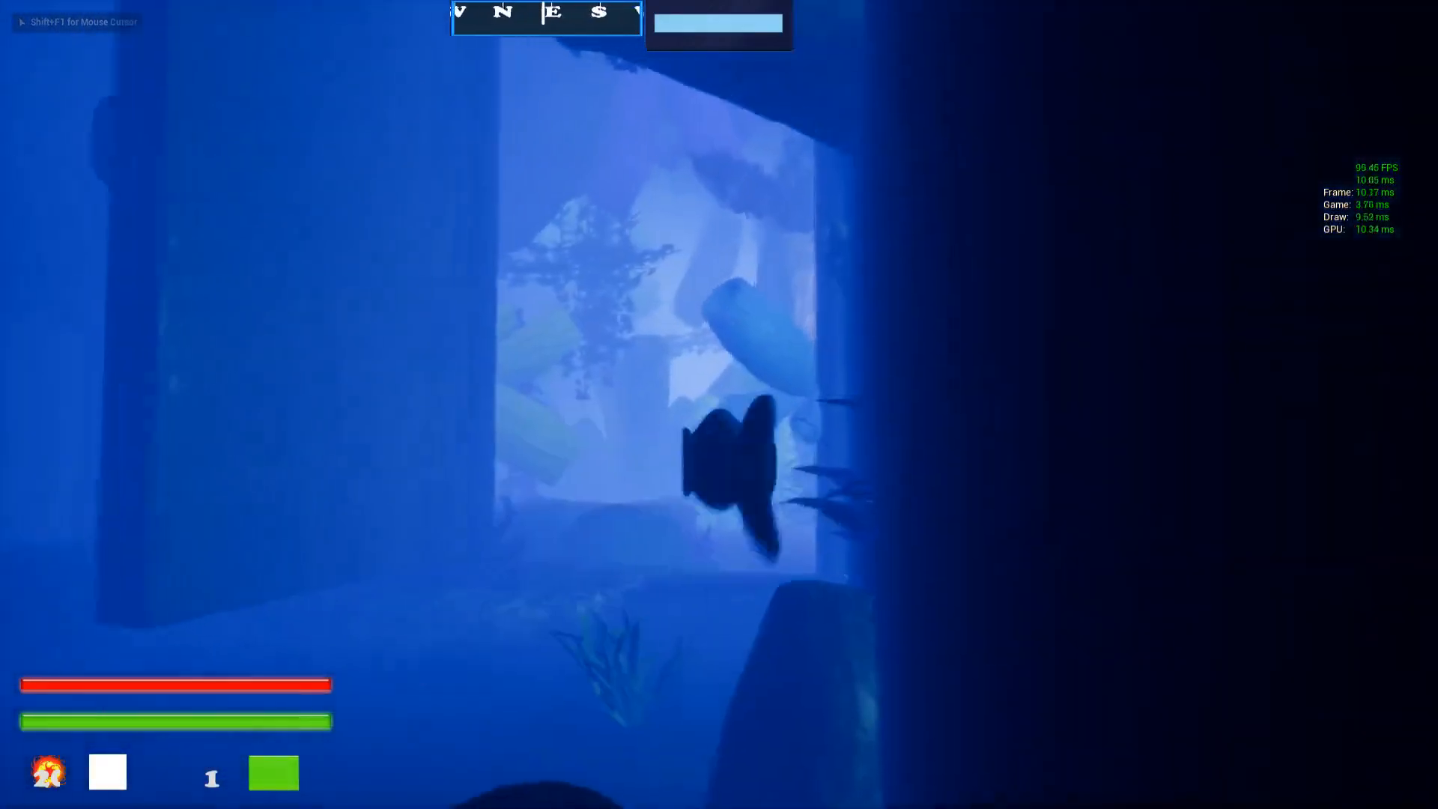
key(w)
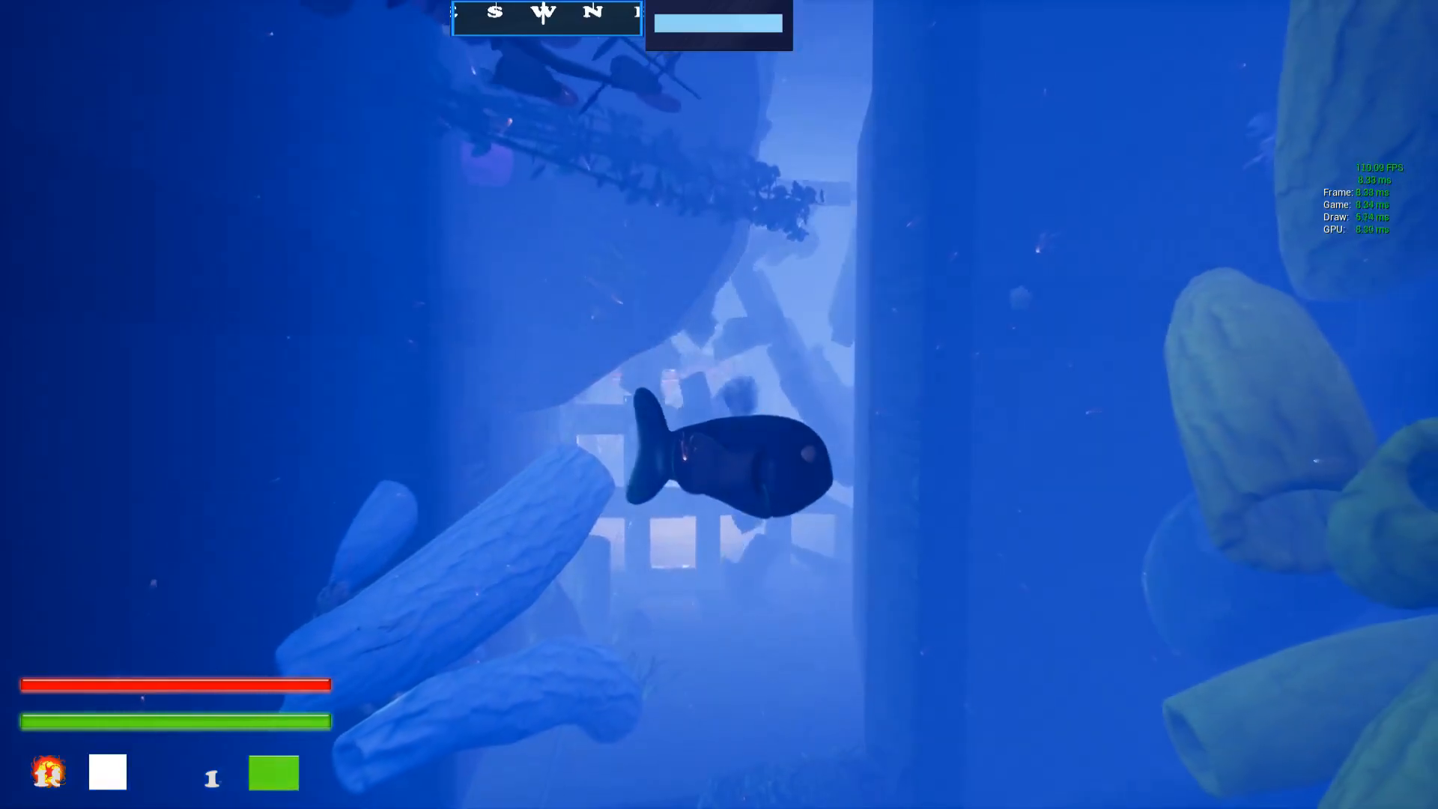
key(w)
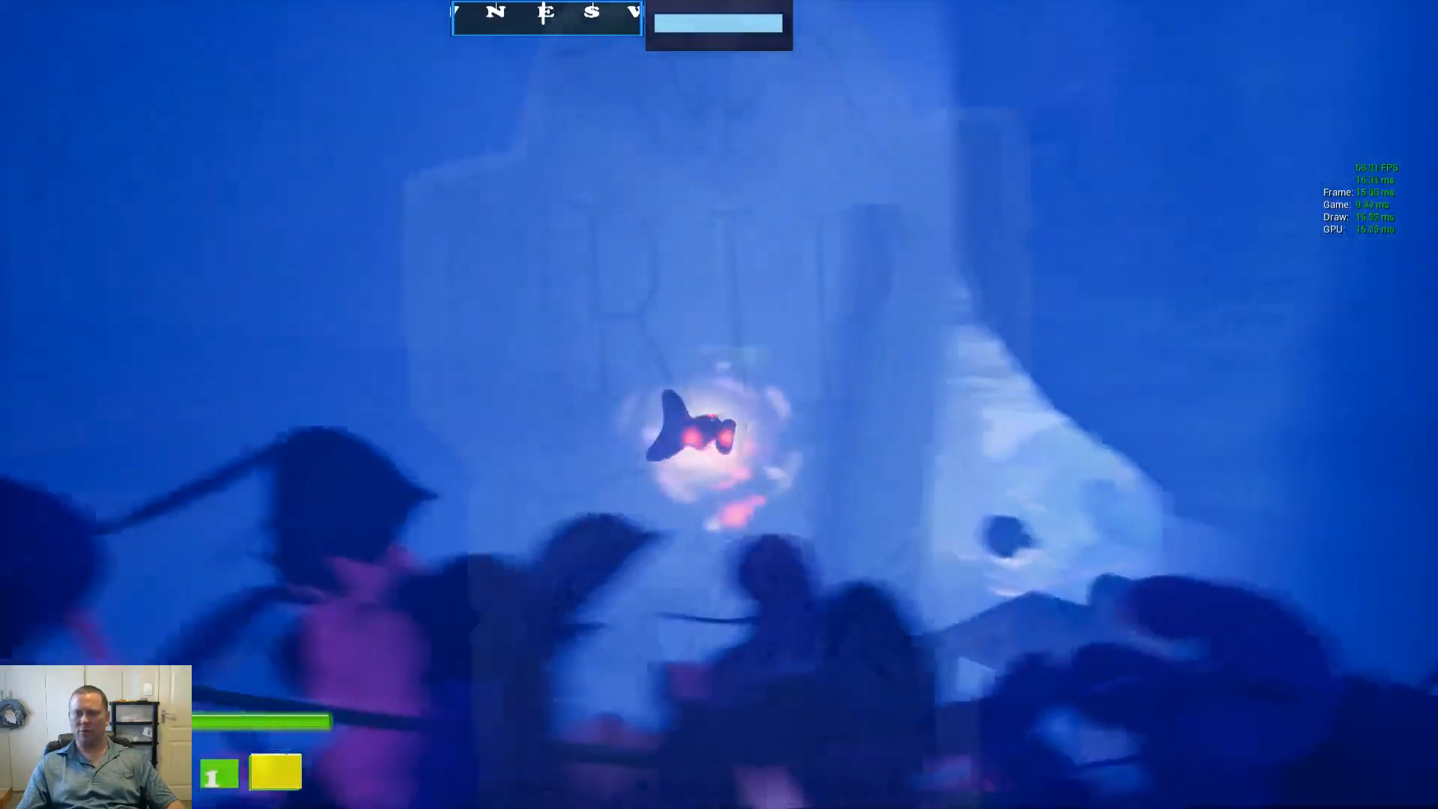
key(F11)
key(Escape)
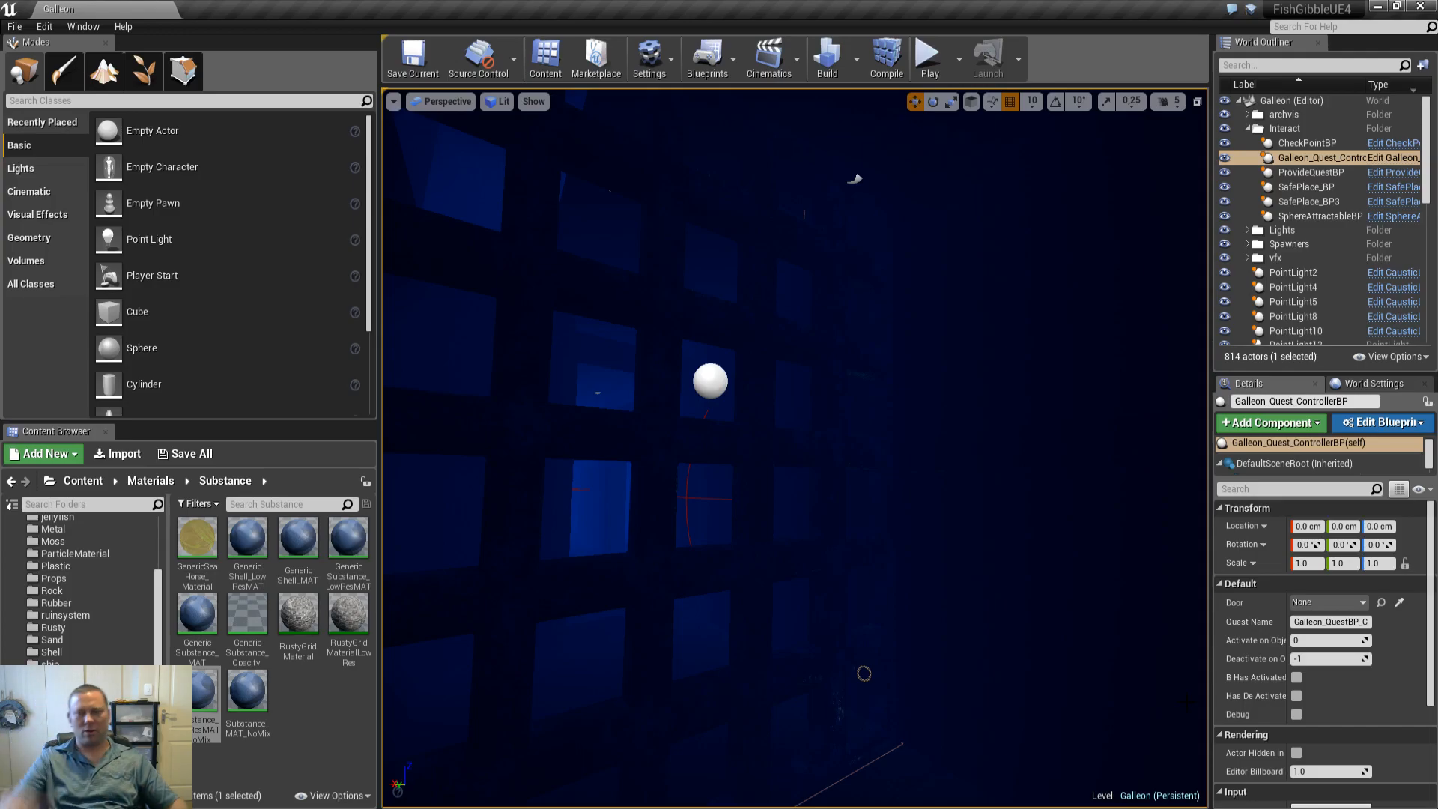
Open the TestSpawners level from the Maps folder, followed by the TestSpeedTree level
key(ctrl+o)
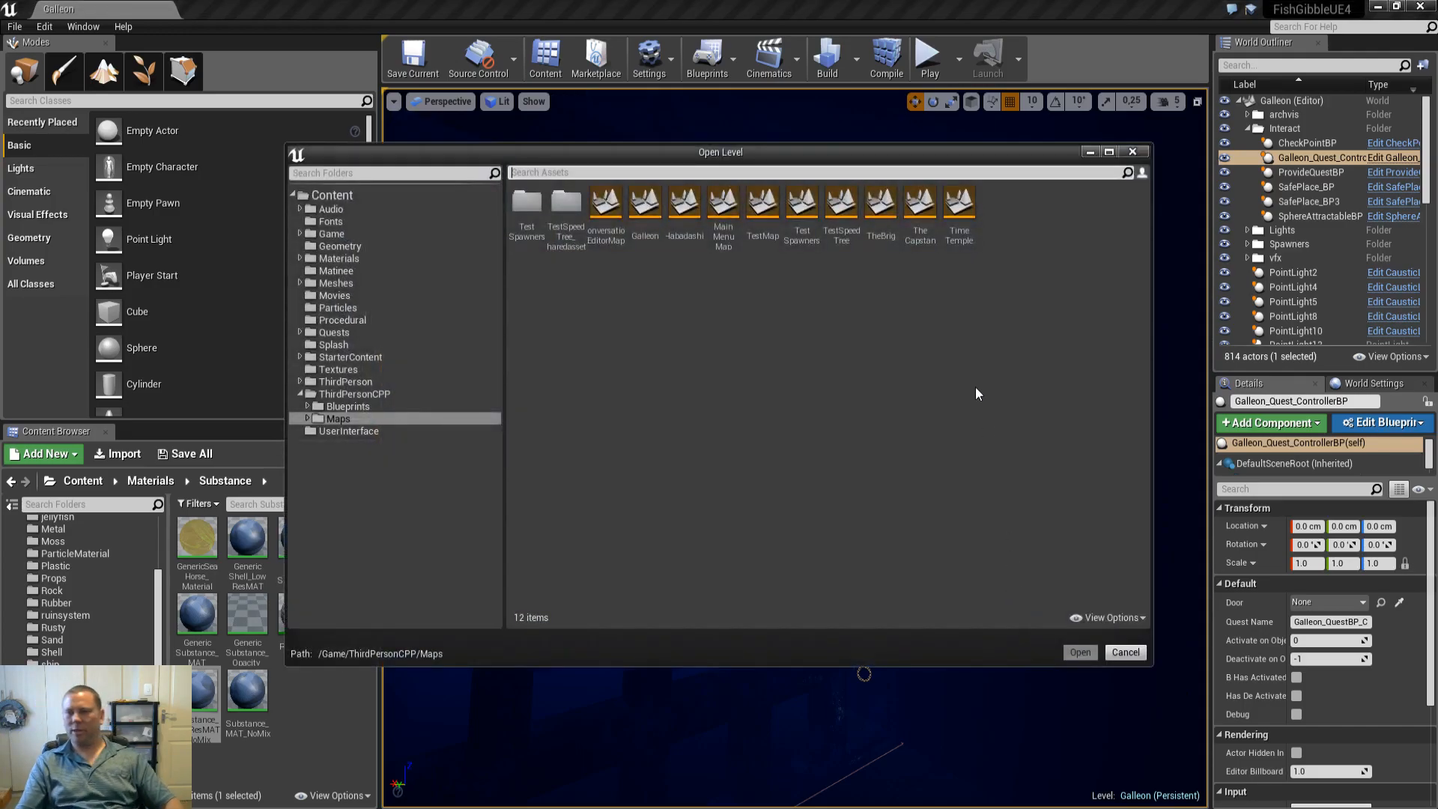
click(799, 211)
double_click(795, 212)
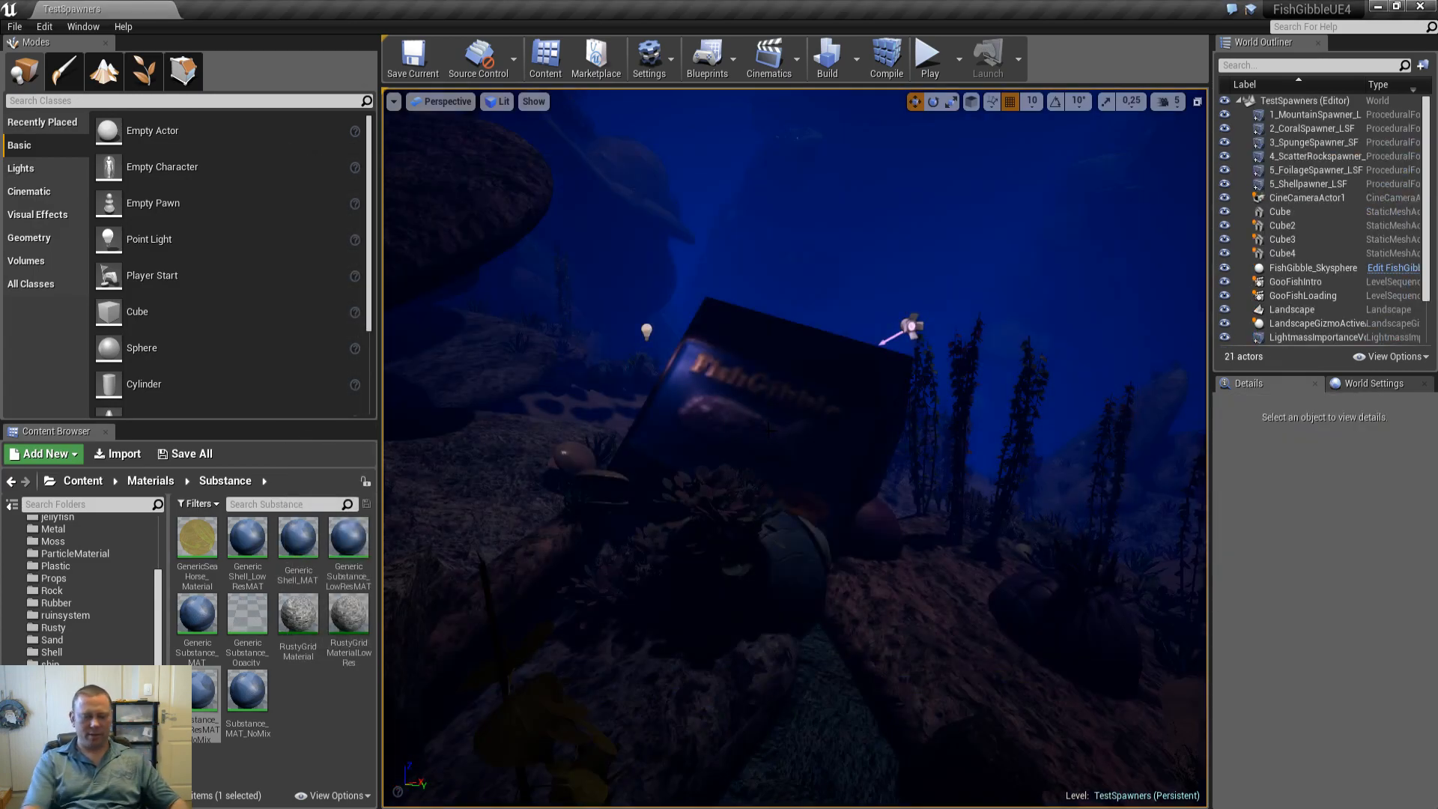
key(ctrl+o)
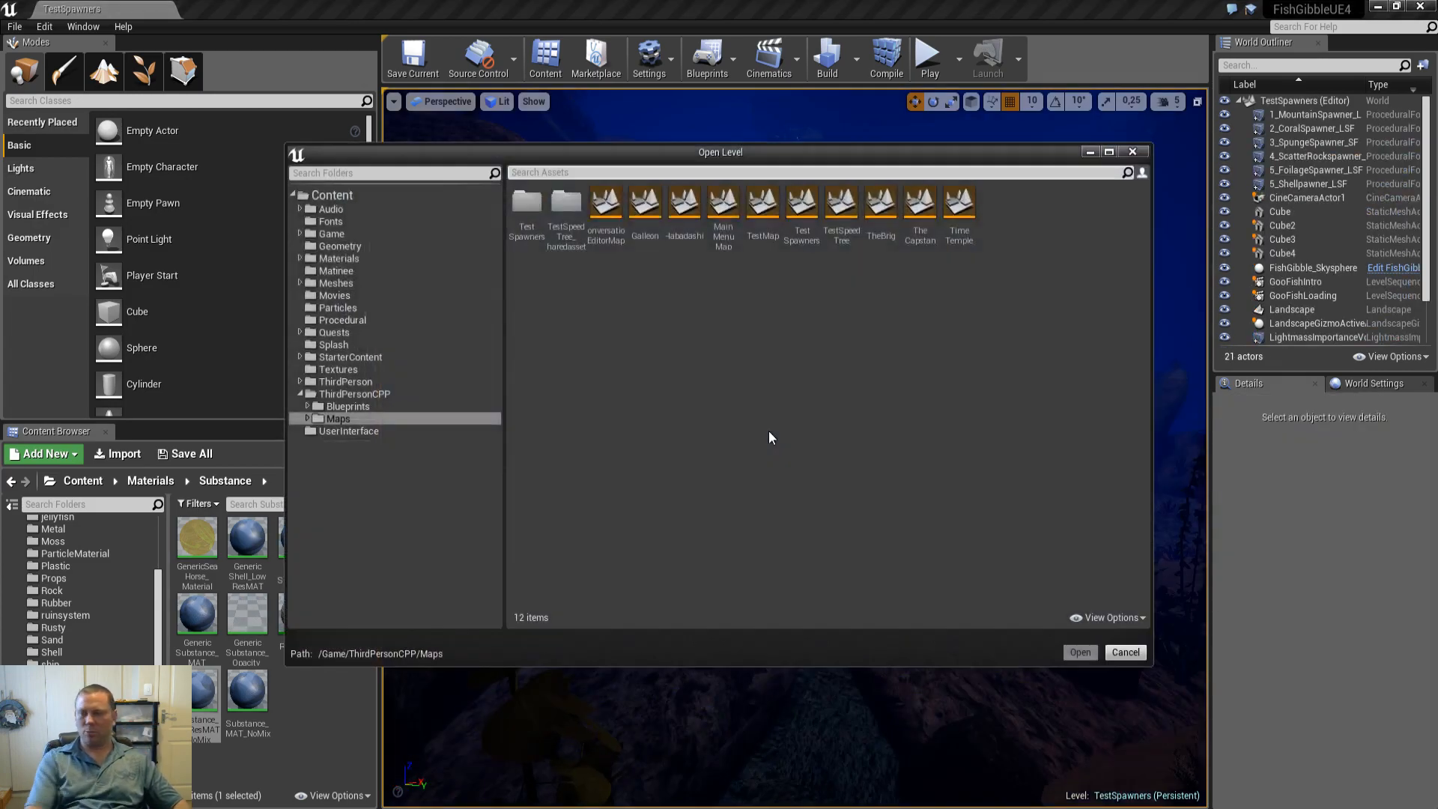
double_click(845, 211)
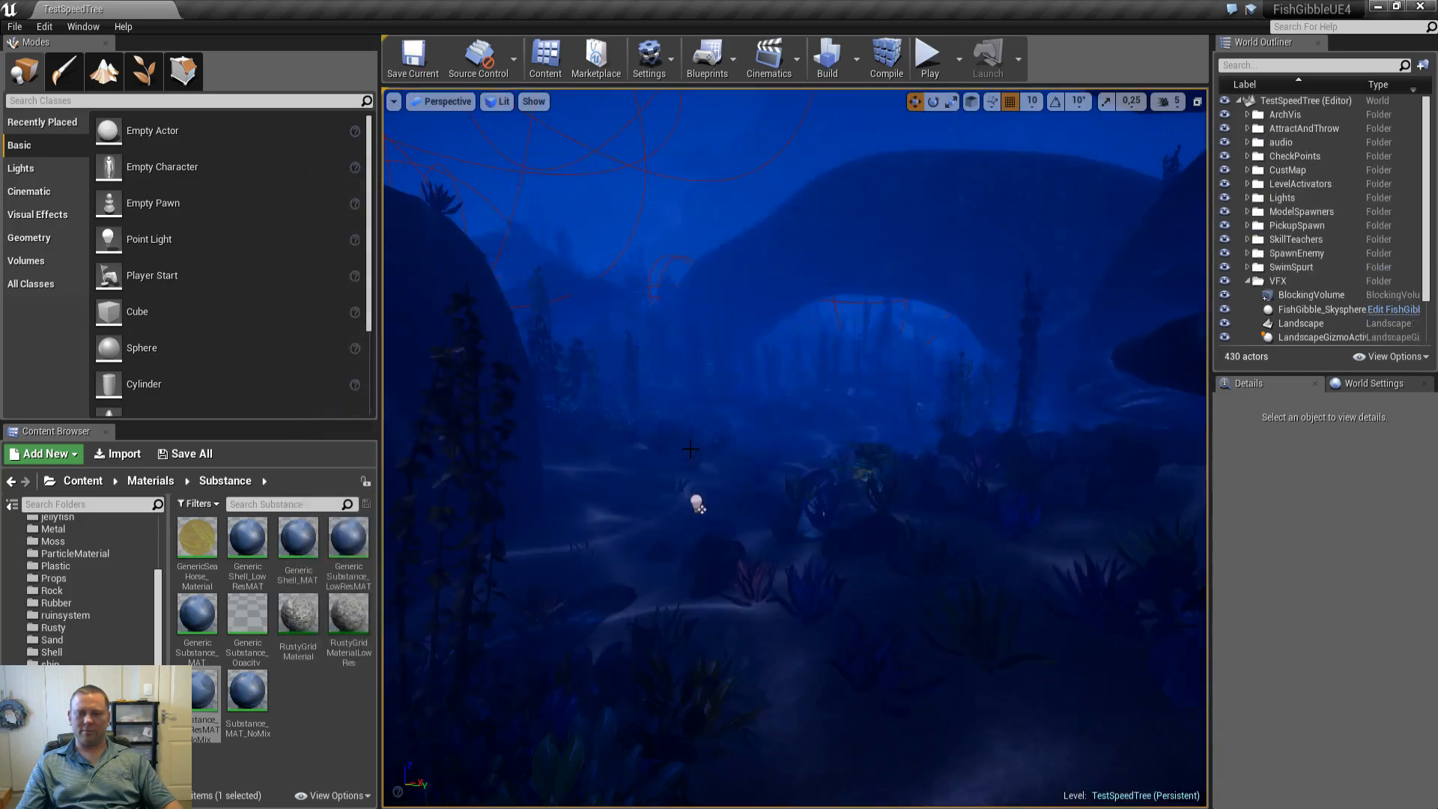
Fly across the seabed of the TestSpeedTree level to the hole in the dark rock cave
right_drag(693, 449, 378, 451)
key(w)
key(w)
key(w)
key(w)
key(w)
key(w)
key(w)
key(w)
key(w)
key(w)
key(w)
key(w)
right_drag(697, 455, 584, 445)
key(w)
key(s)
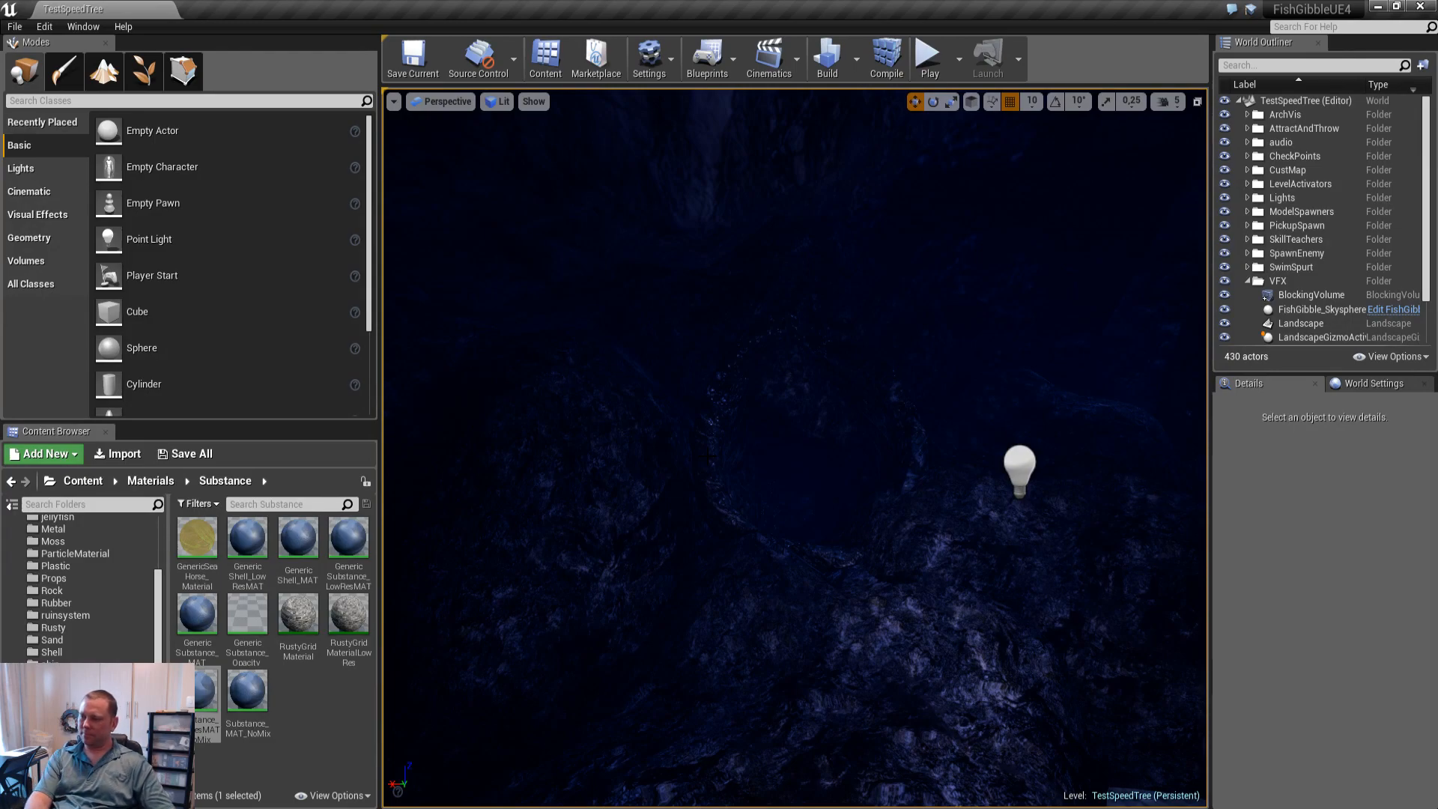
key(alt+p)
key(F11)
key(F11)
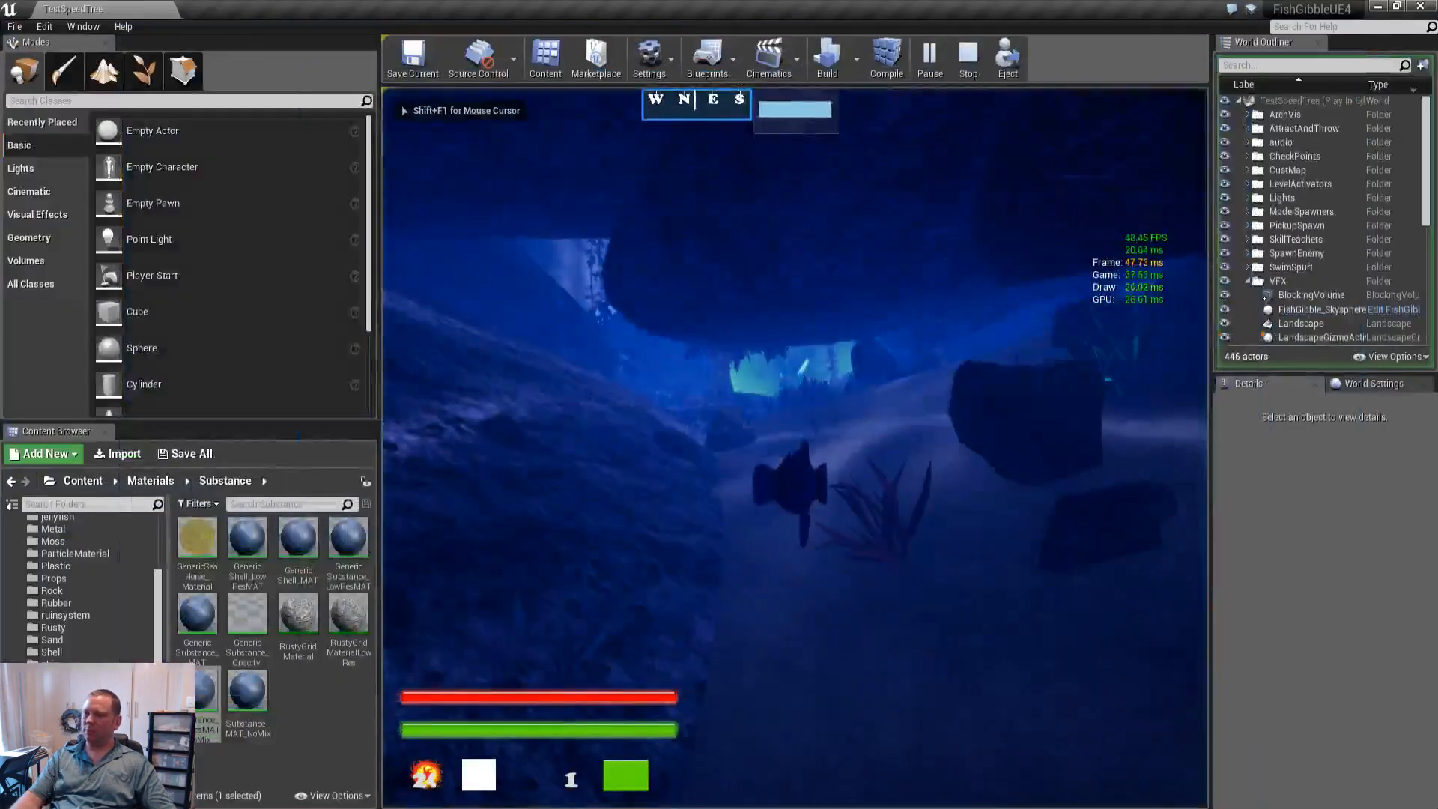
key(Escape)
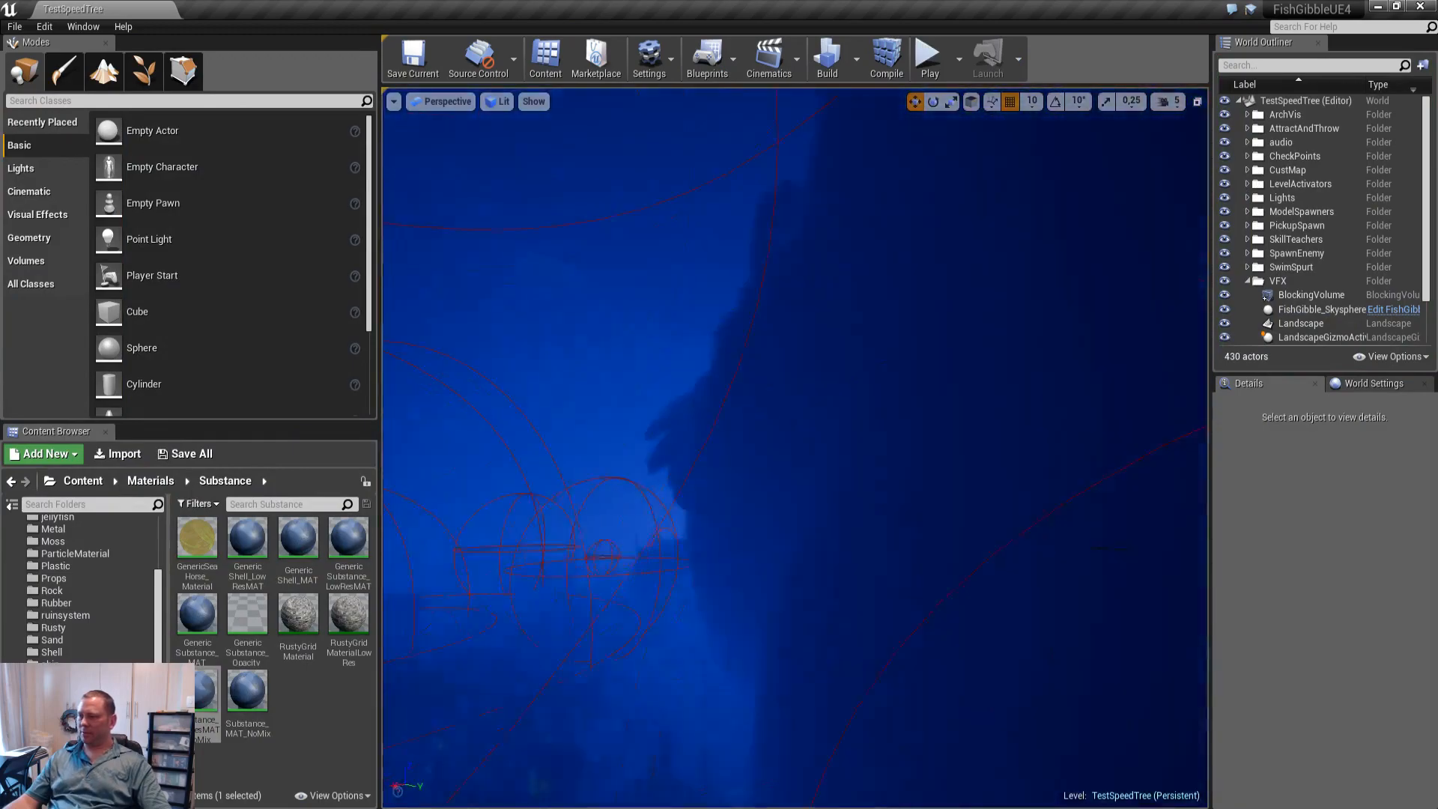
Start a full-screen play session from the cave floor in front of the Time Temple sign
right_drag(795, 450, 1114, 442)
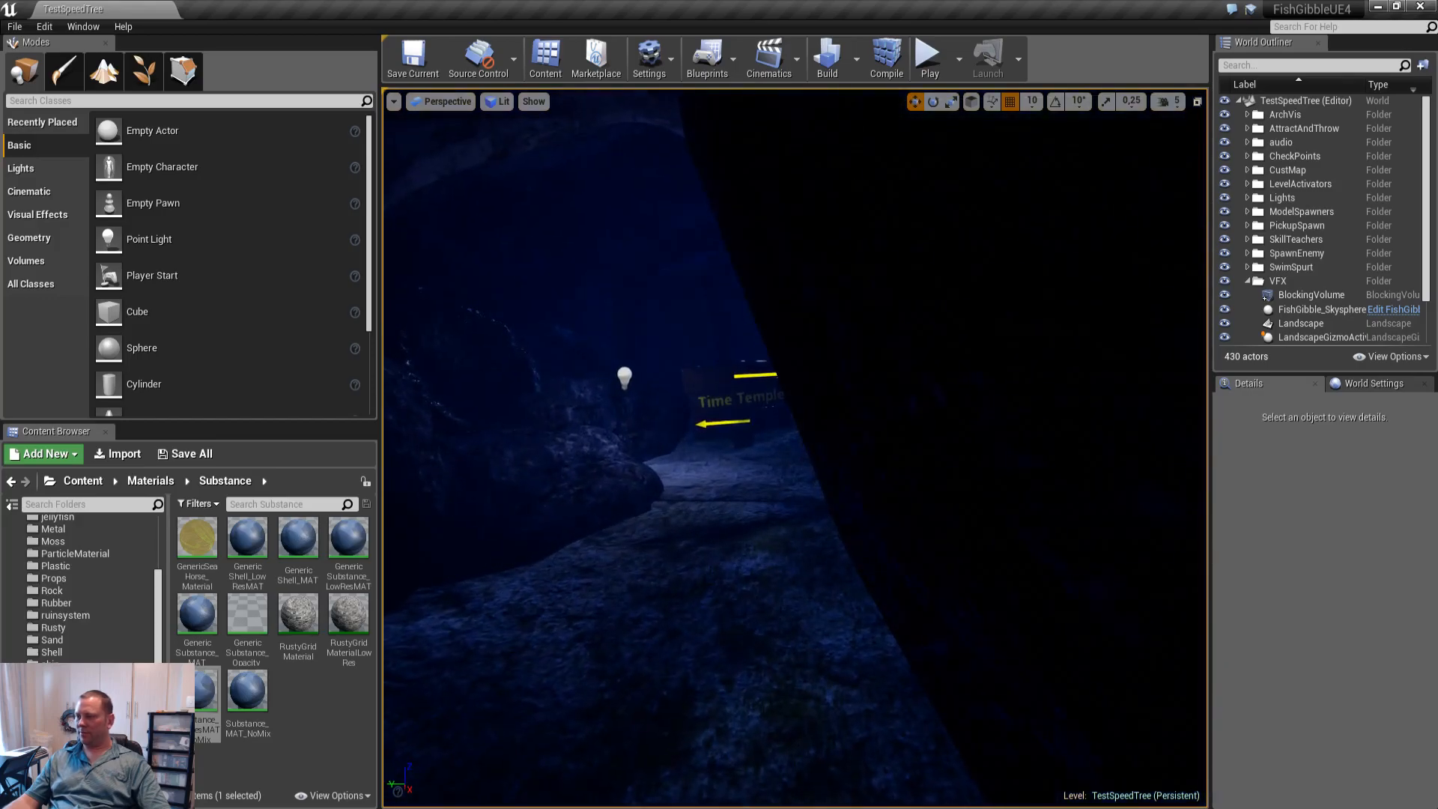
right_click(690, 589)
click(752, 538)
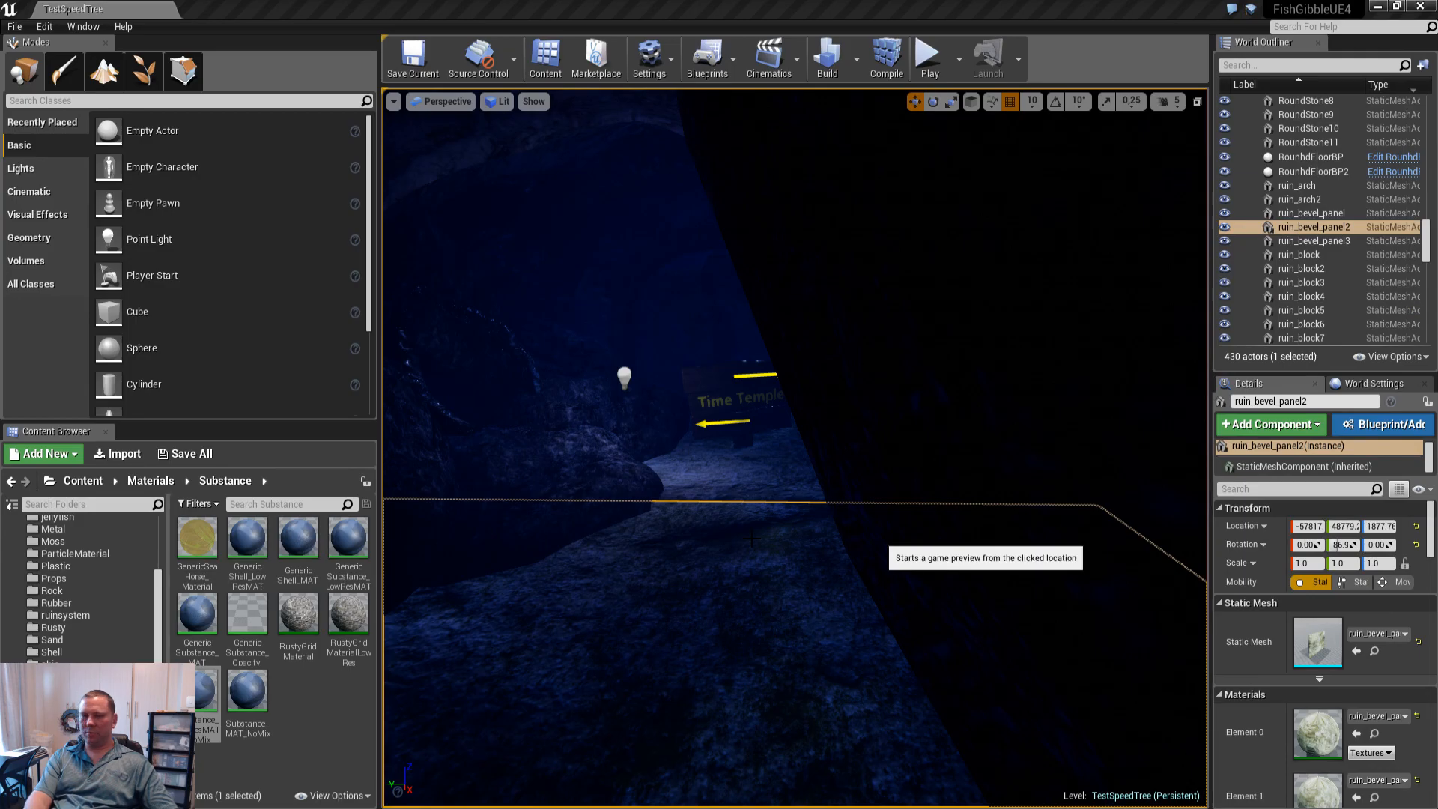
key(F11)
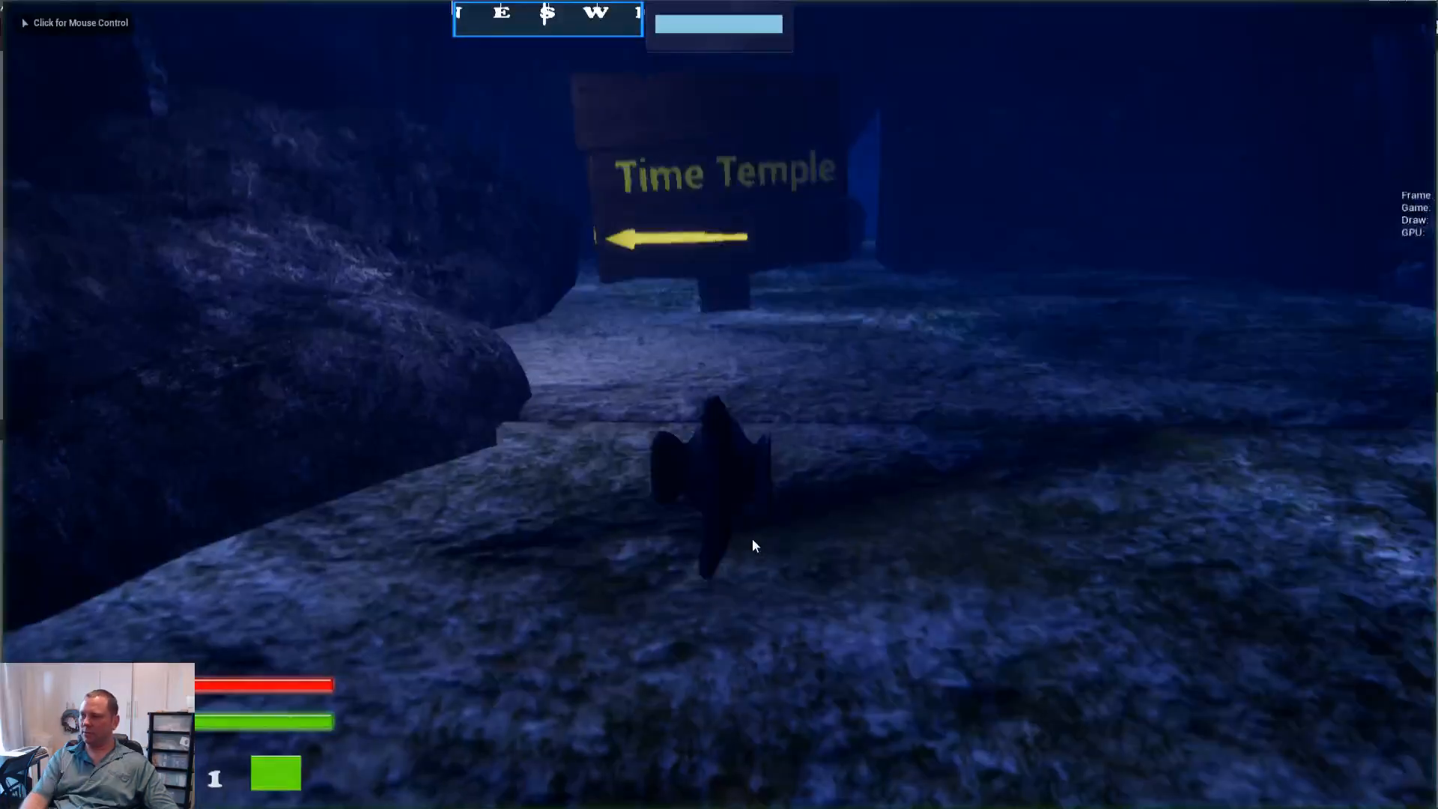
click(753, 537)
Swim the fish around the Time Temple sign and along the rock wall beside it
key(w)
key(d)
key(a)
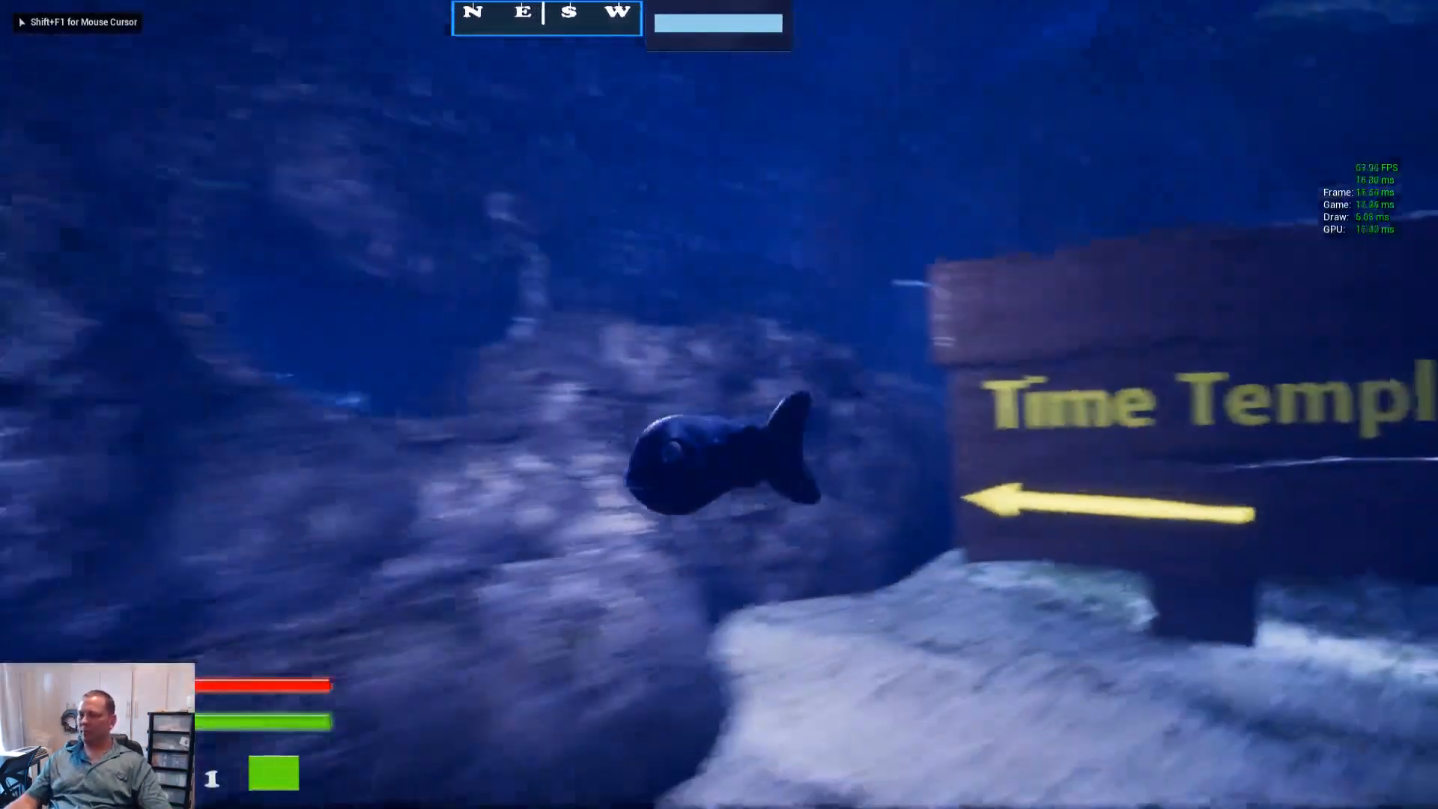
key(d)
key(w)
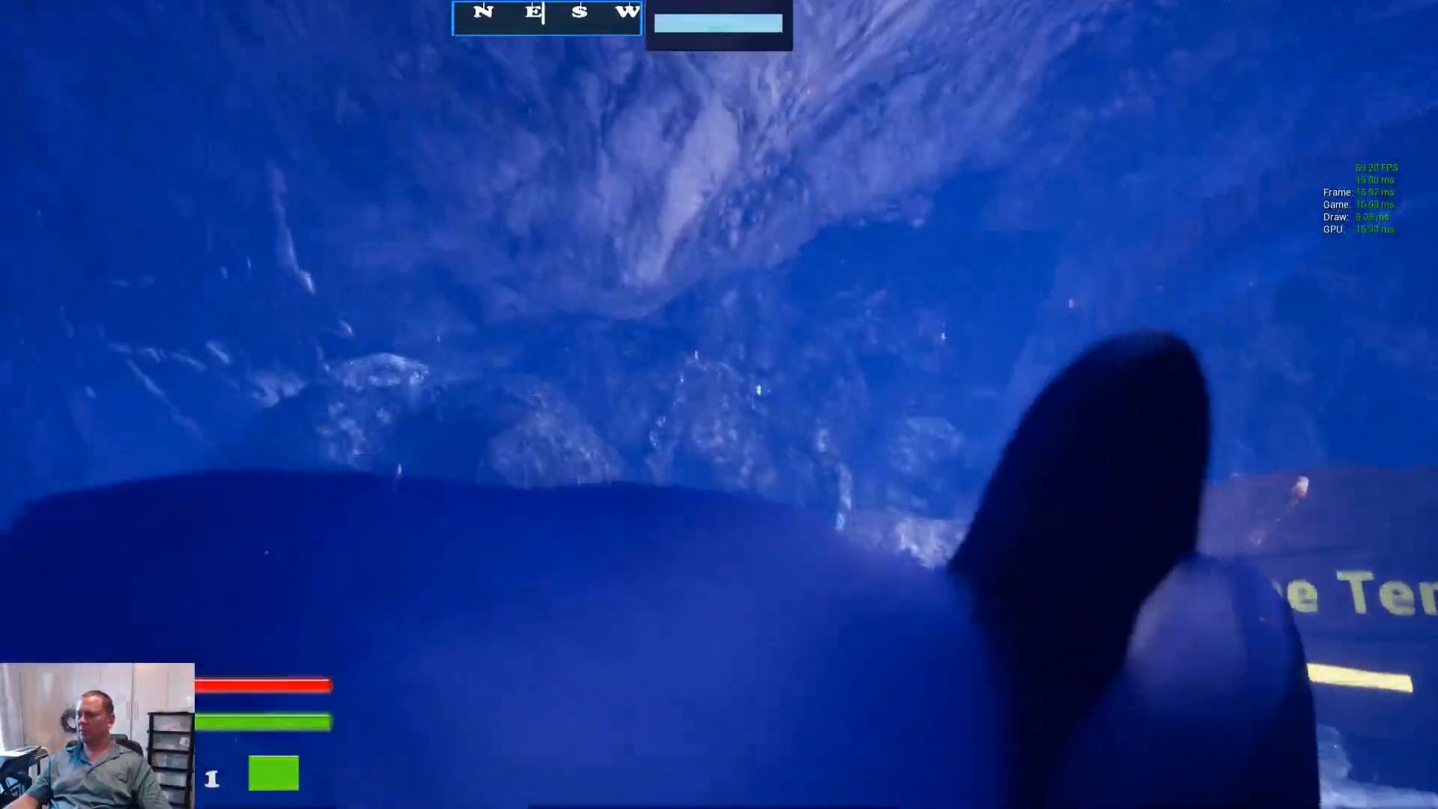
key(w)
key(w)
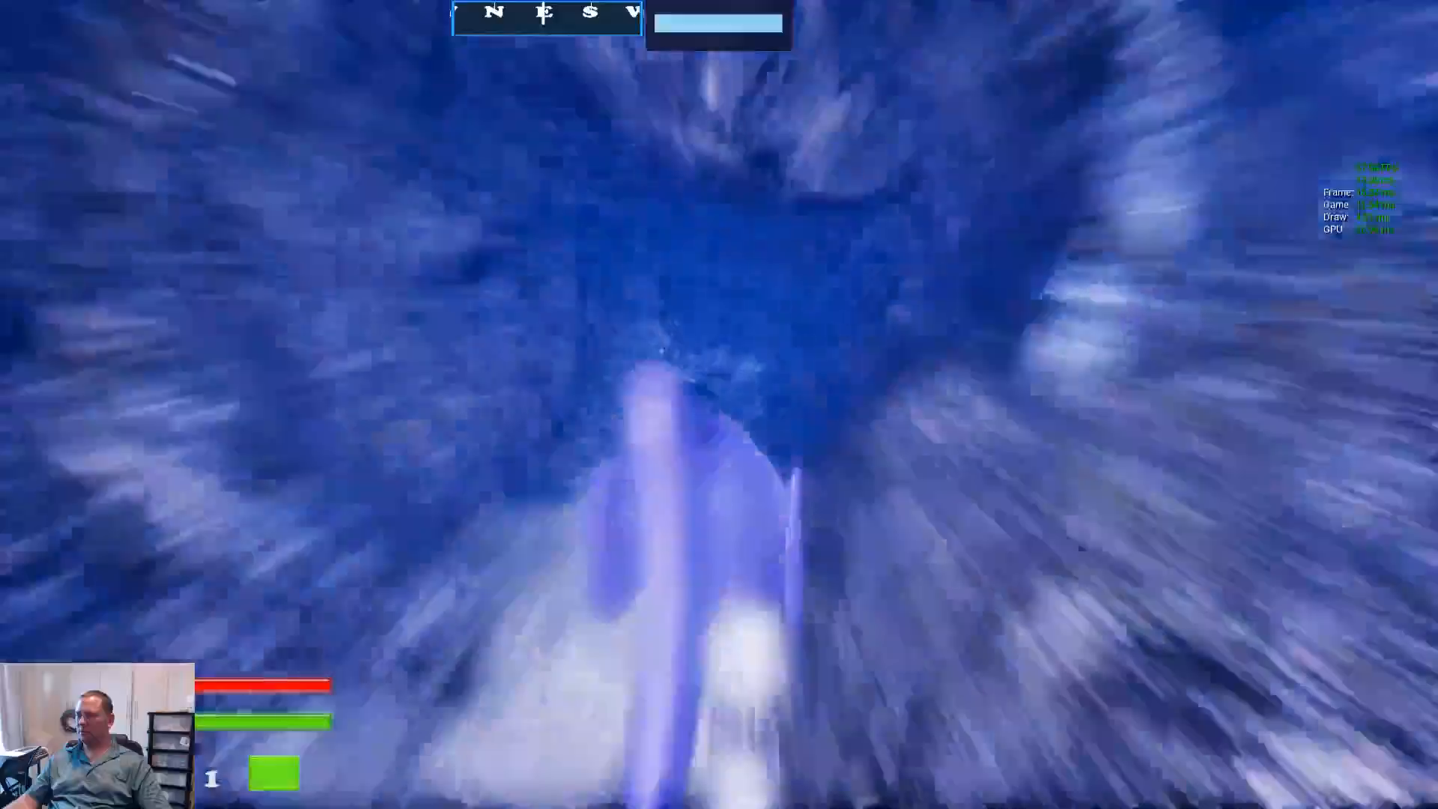
key(w)
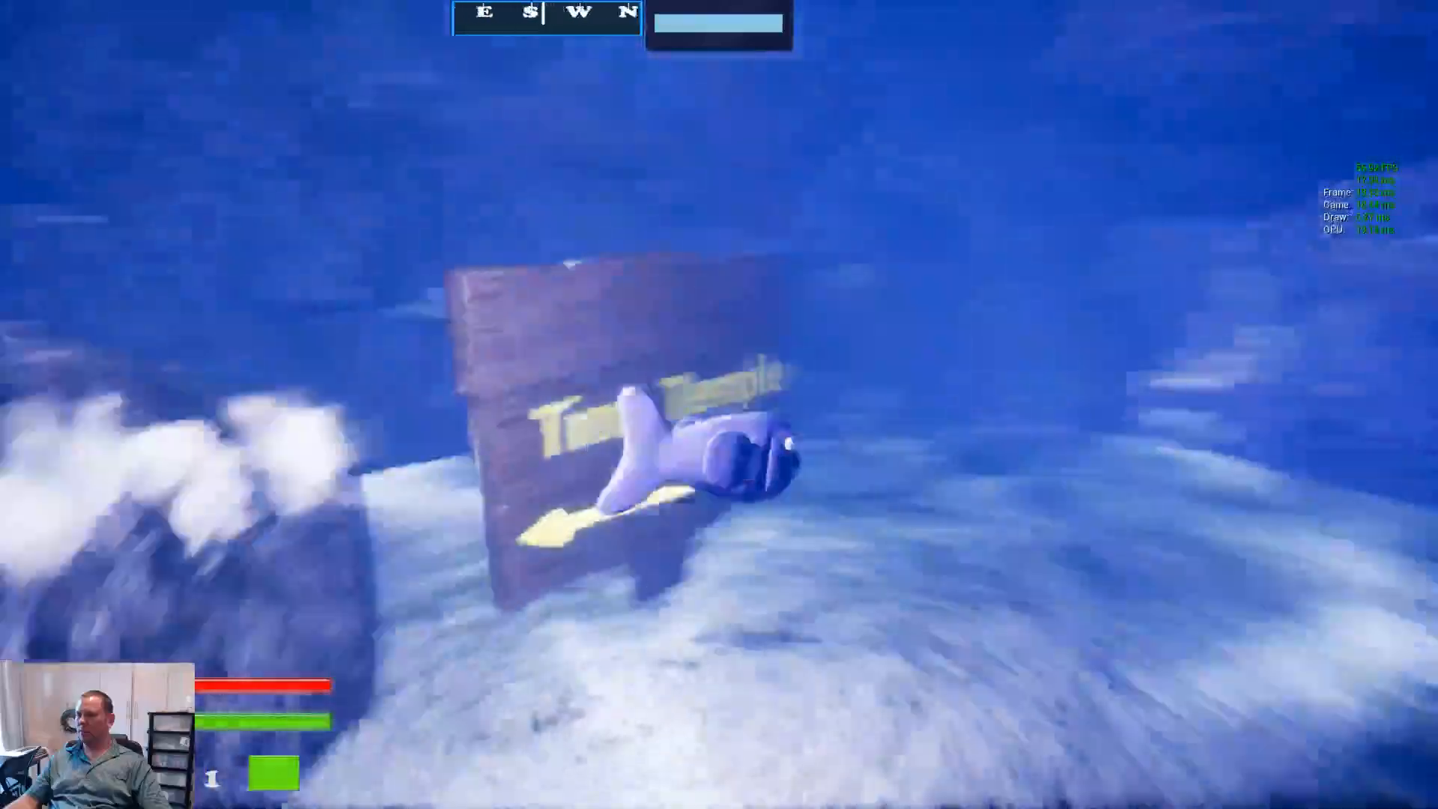
key(w)
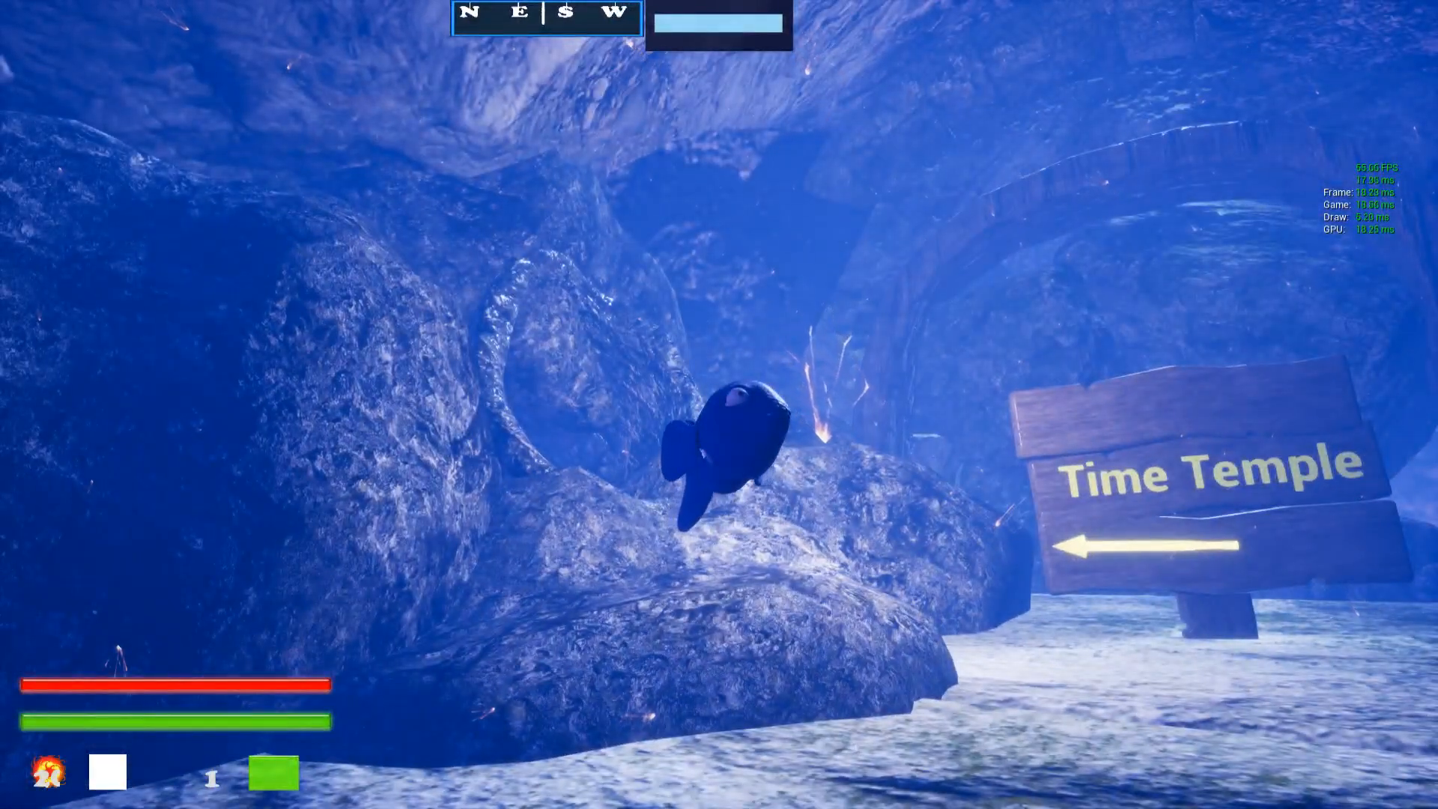
Swim the fish around the round rock opening near the Time Temple sign and end the play session
key(w)
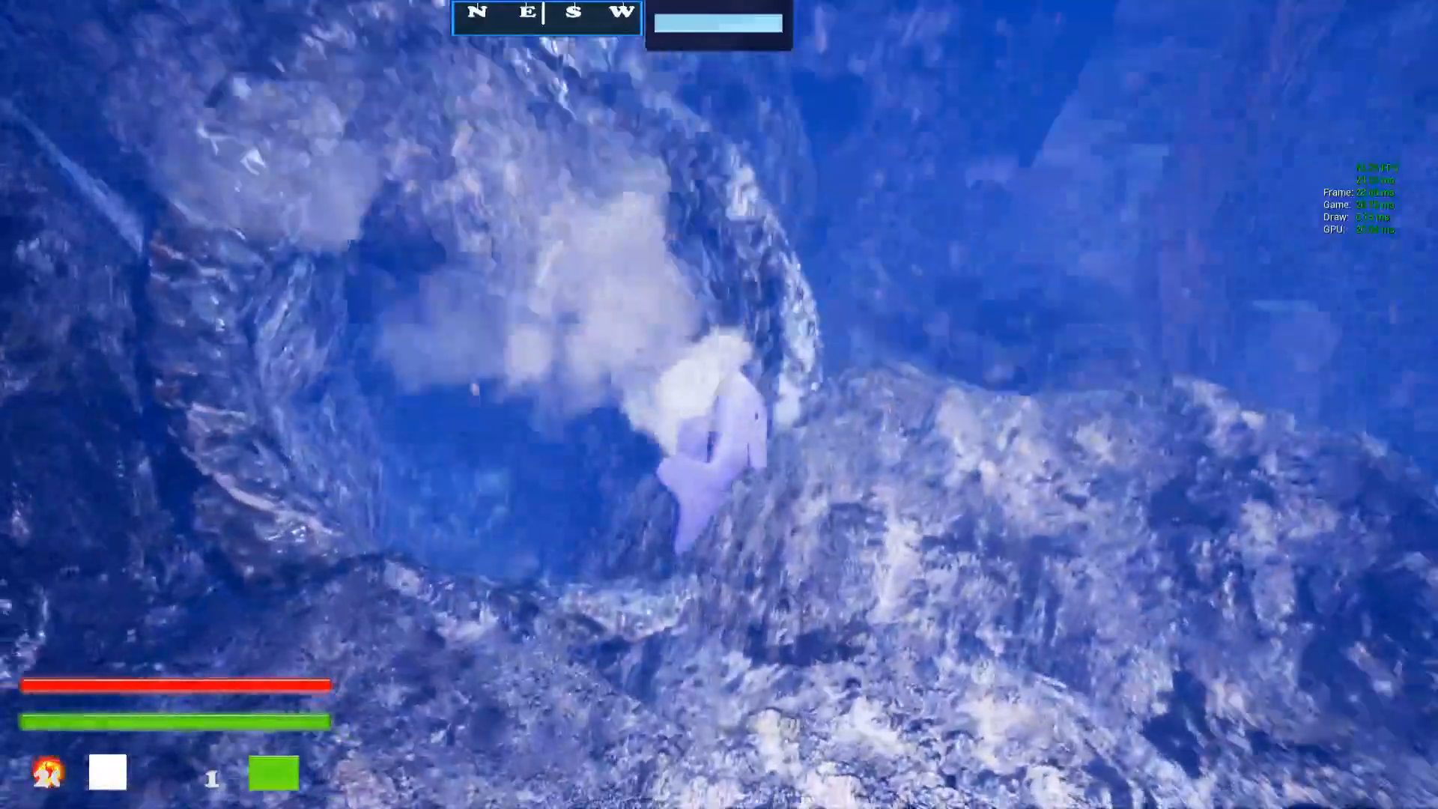
key(s)
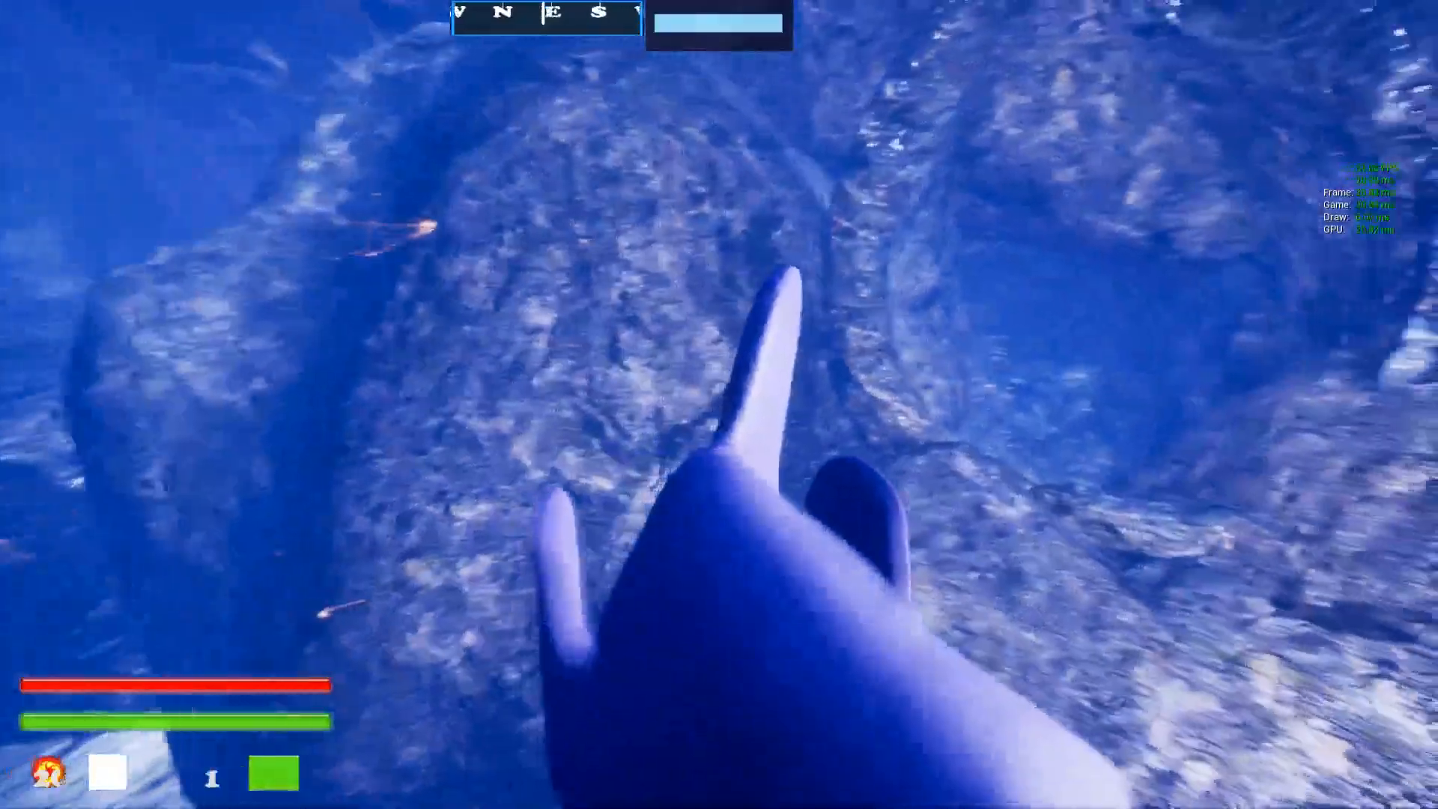
key(s)
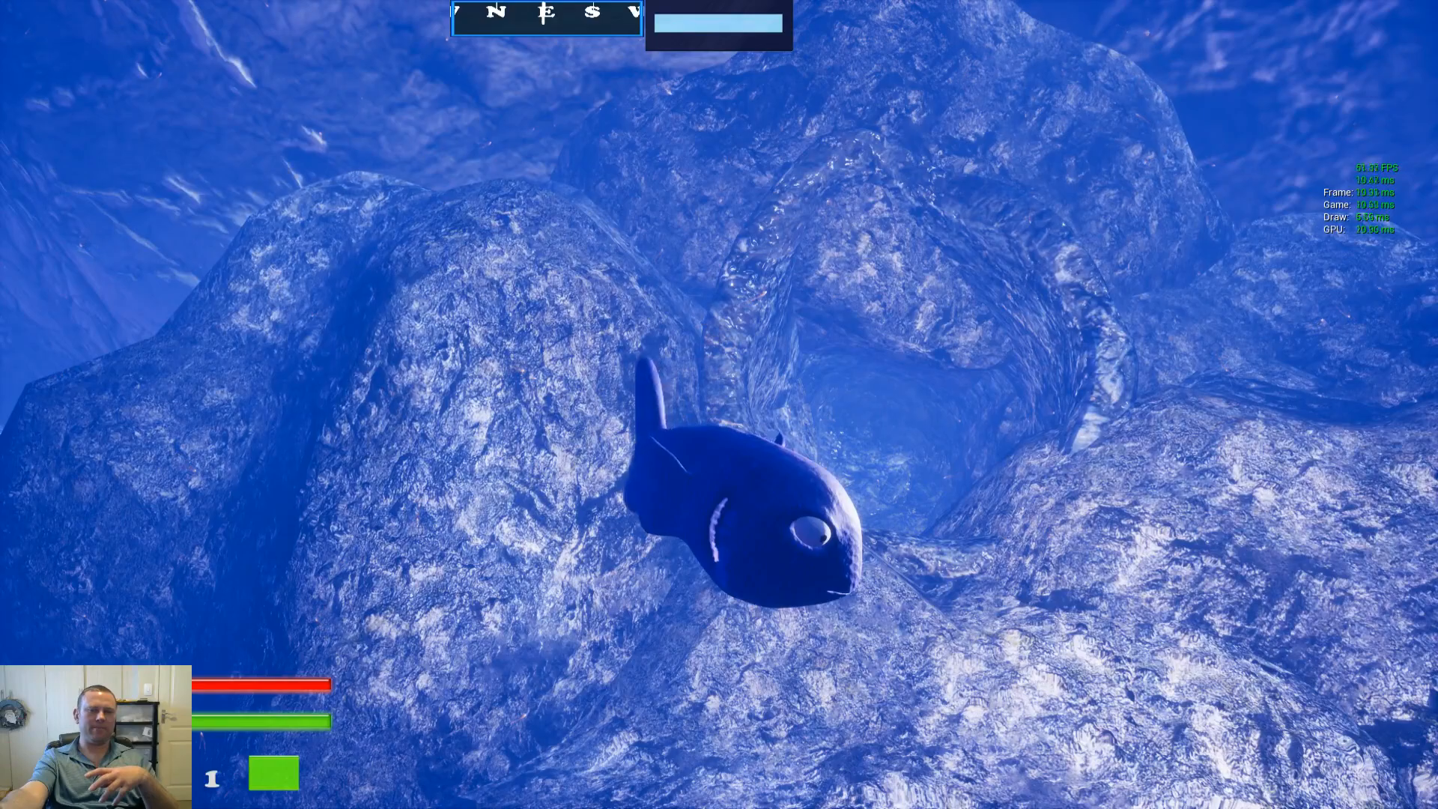
key(s)
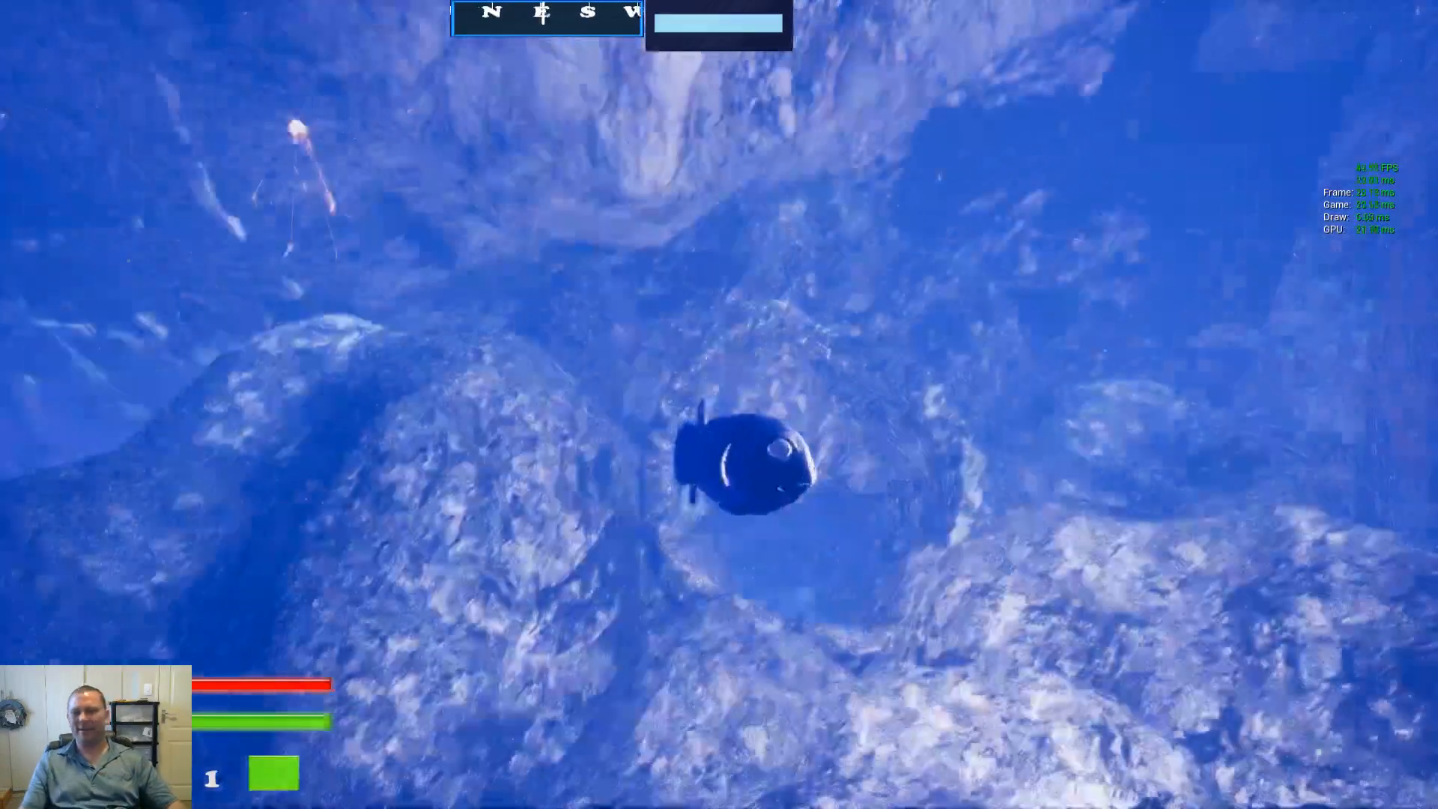
key(w)
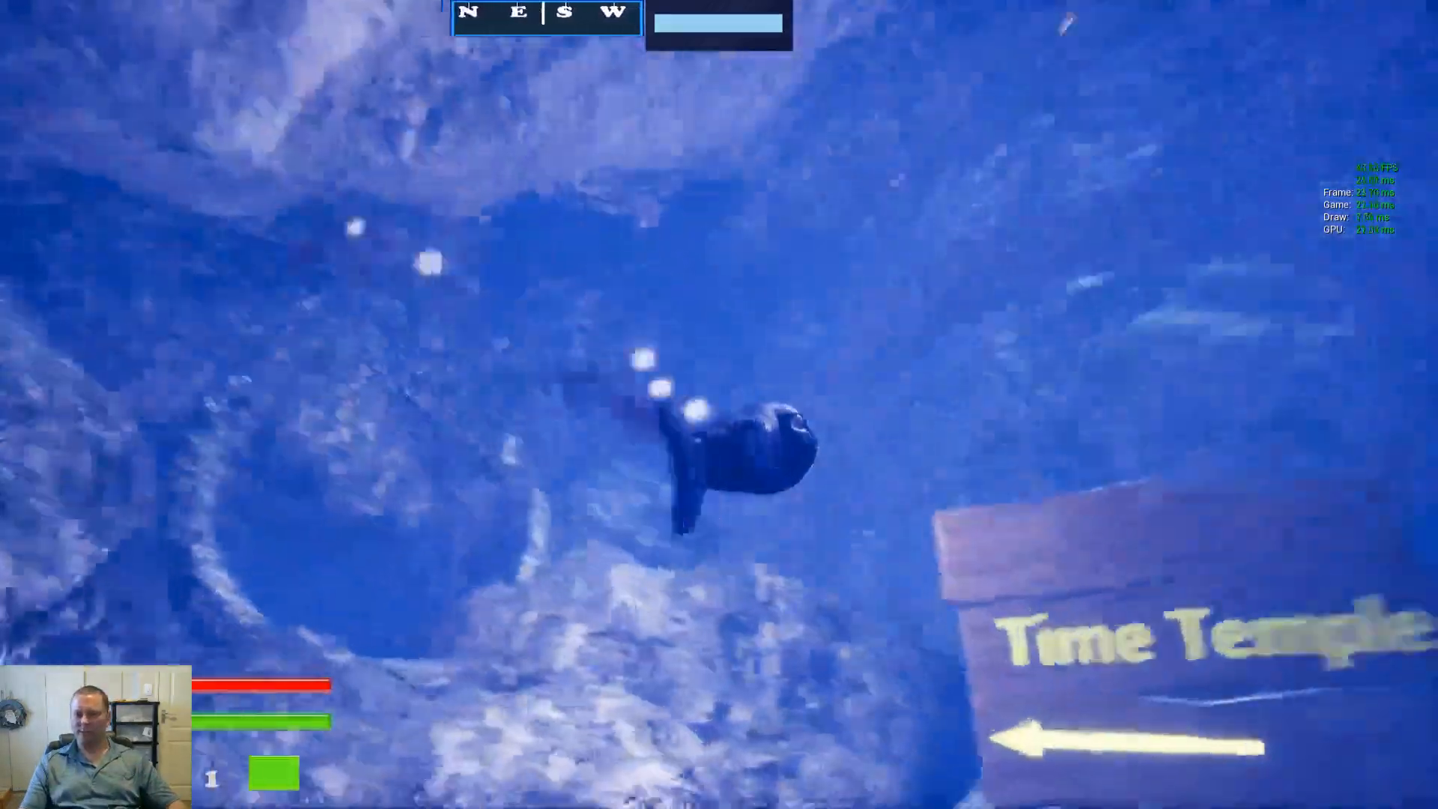
key(a)
key(s)
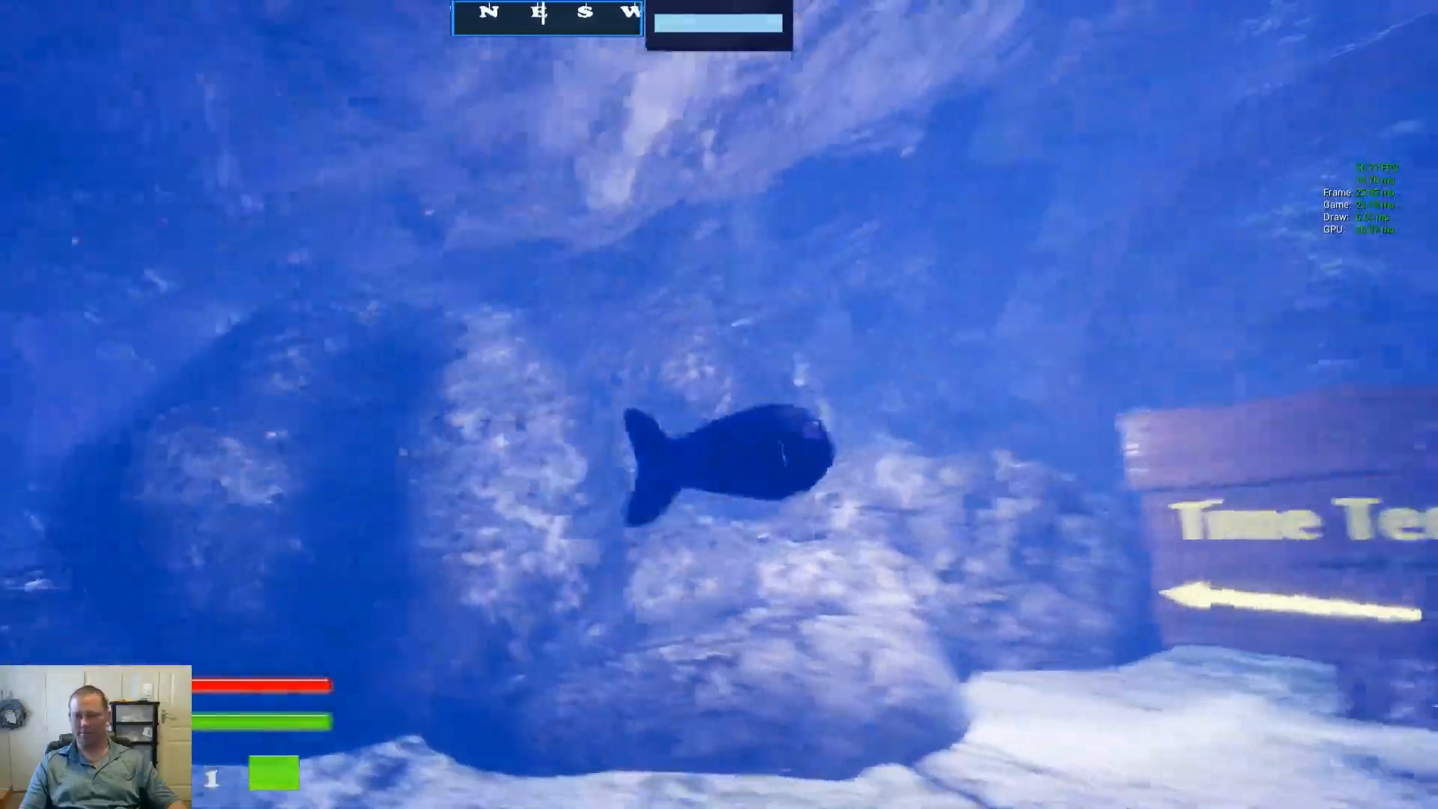
key(w)
key(a)
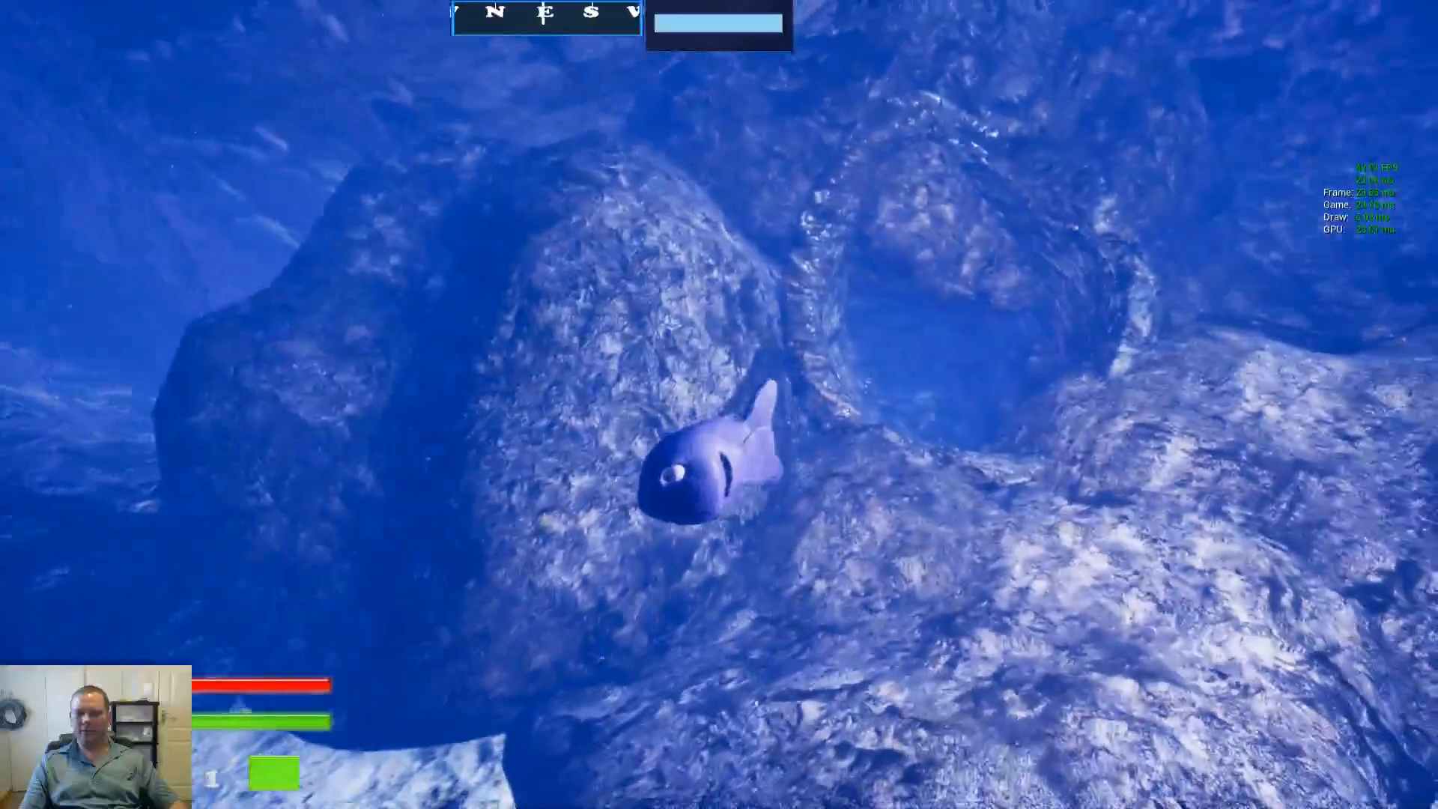
key(F11)
key(Escape)
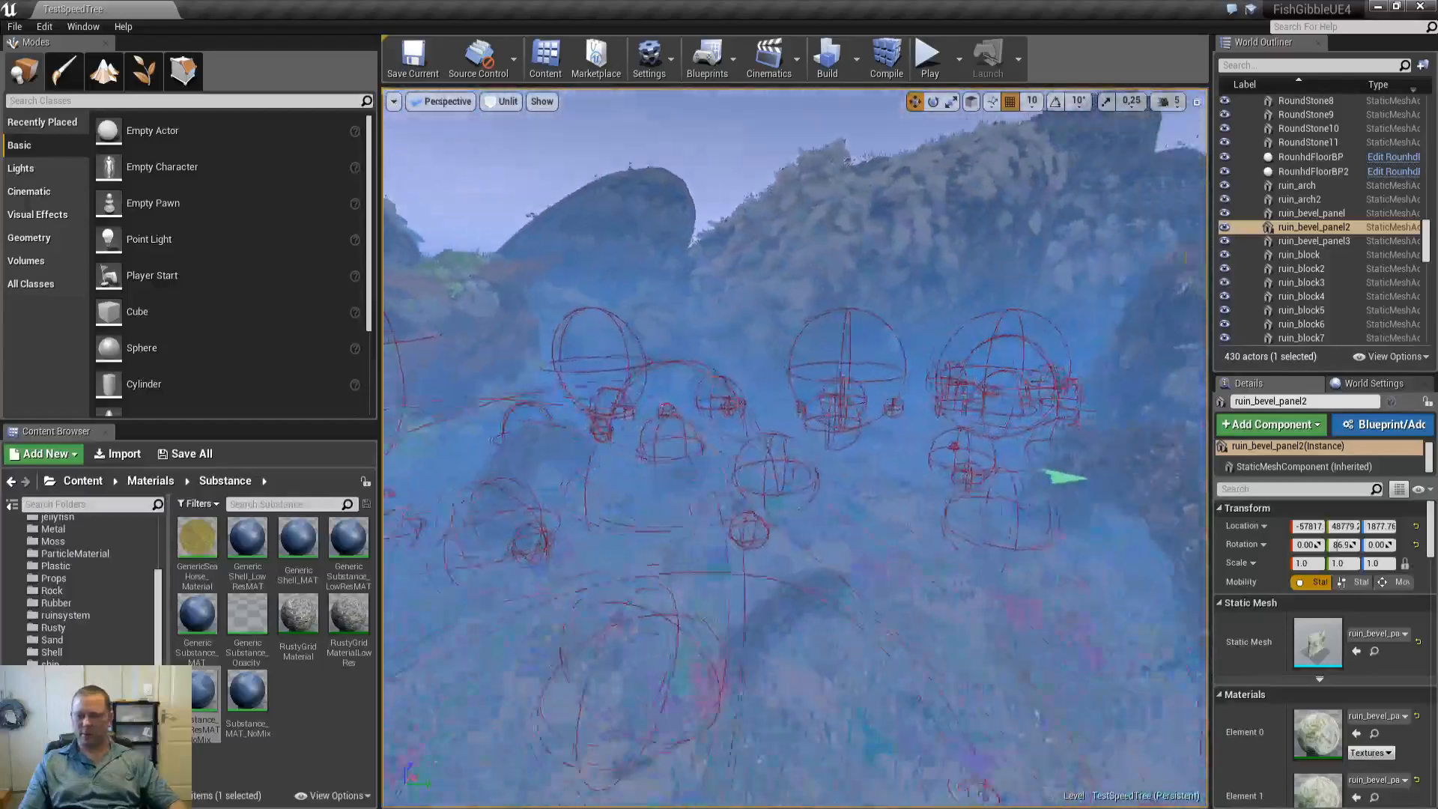
Fly over the TestSpeedTree seabed in unlit shading, past the rock formations and the stone arch
key(w)
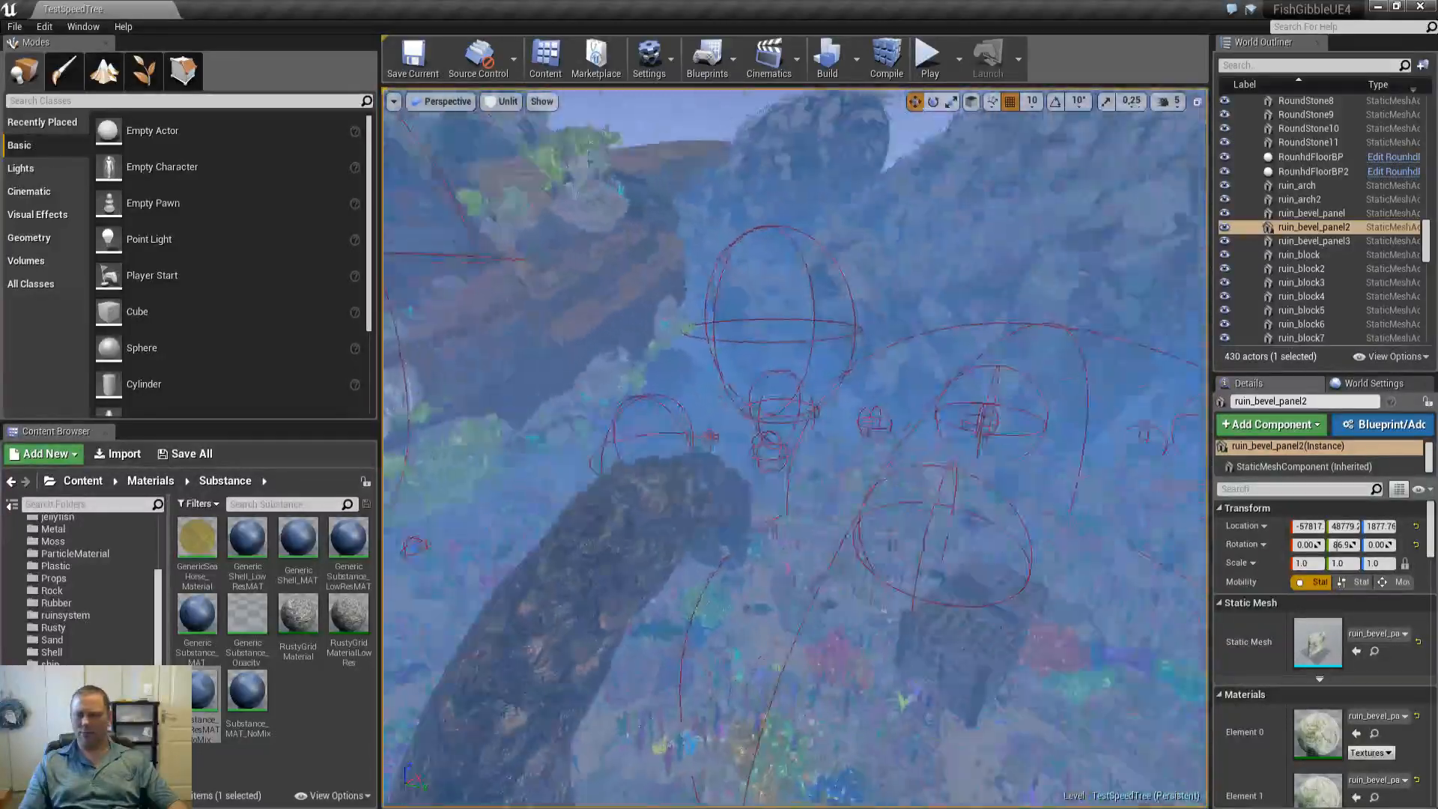
key(w)
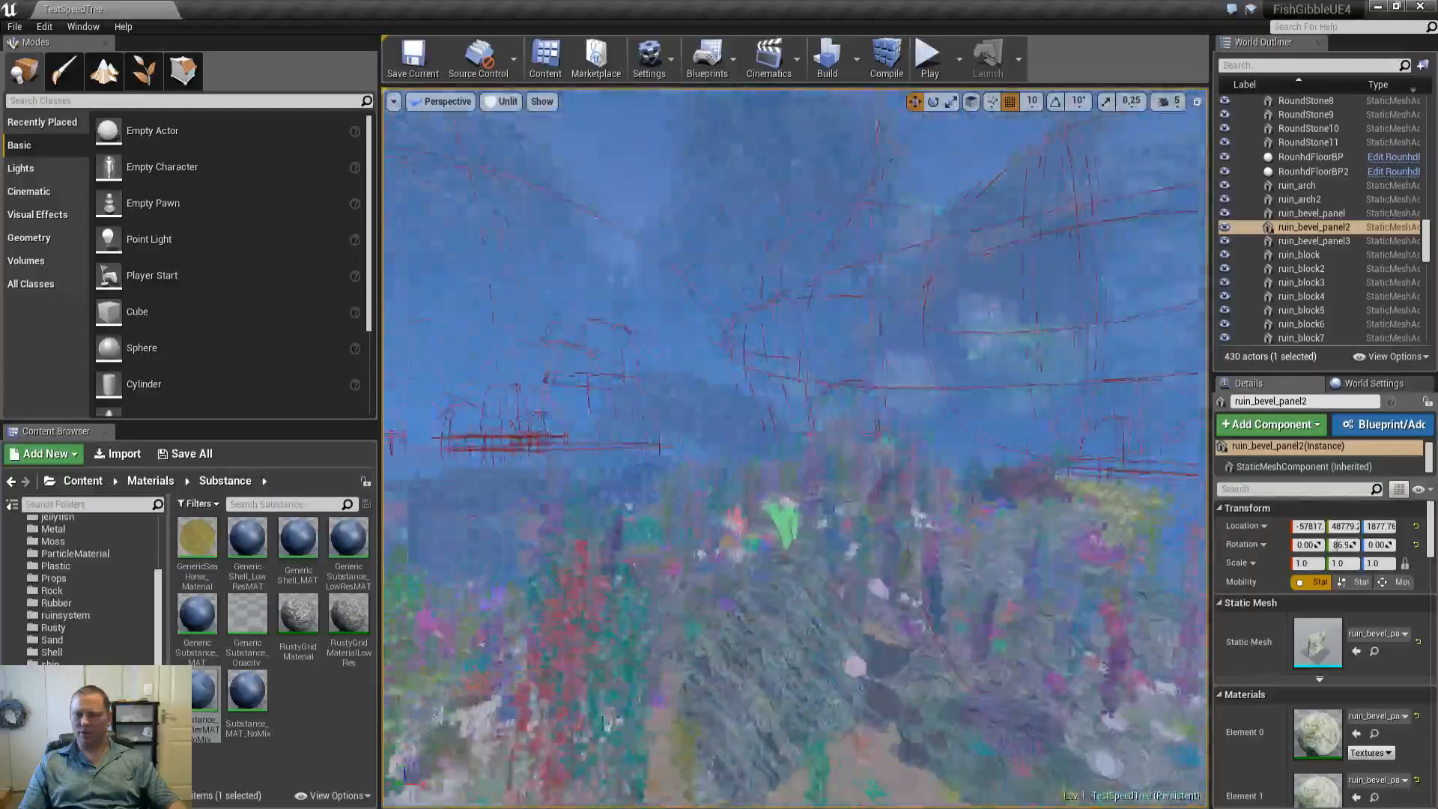
key(w)
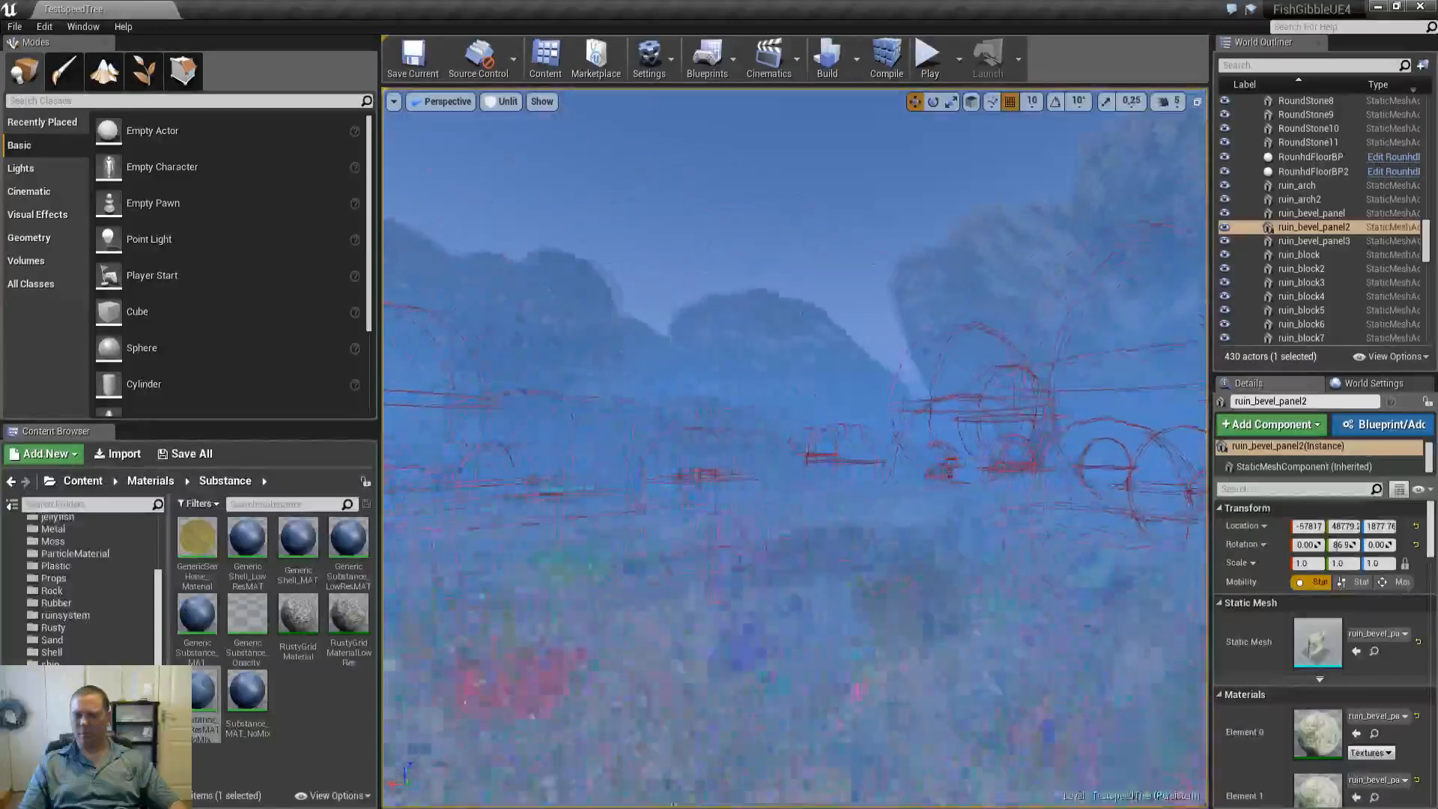
key(w)
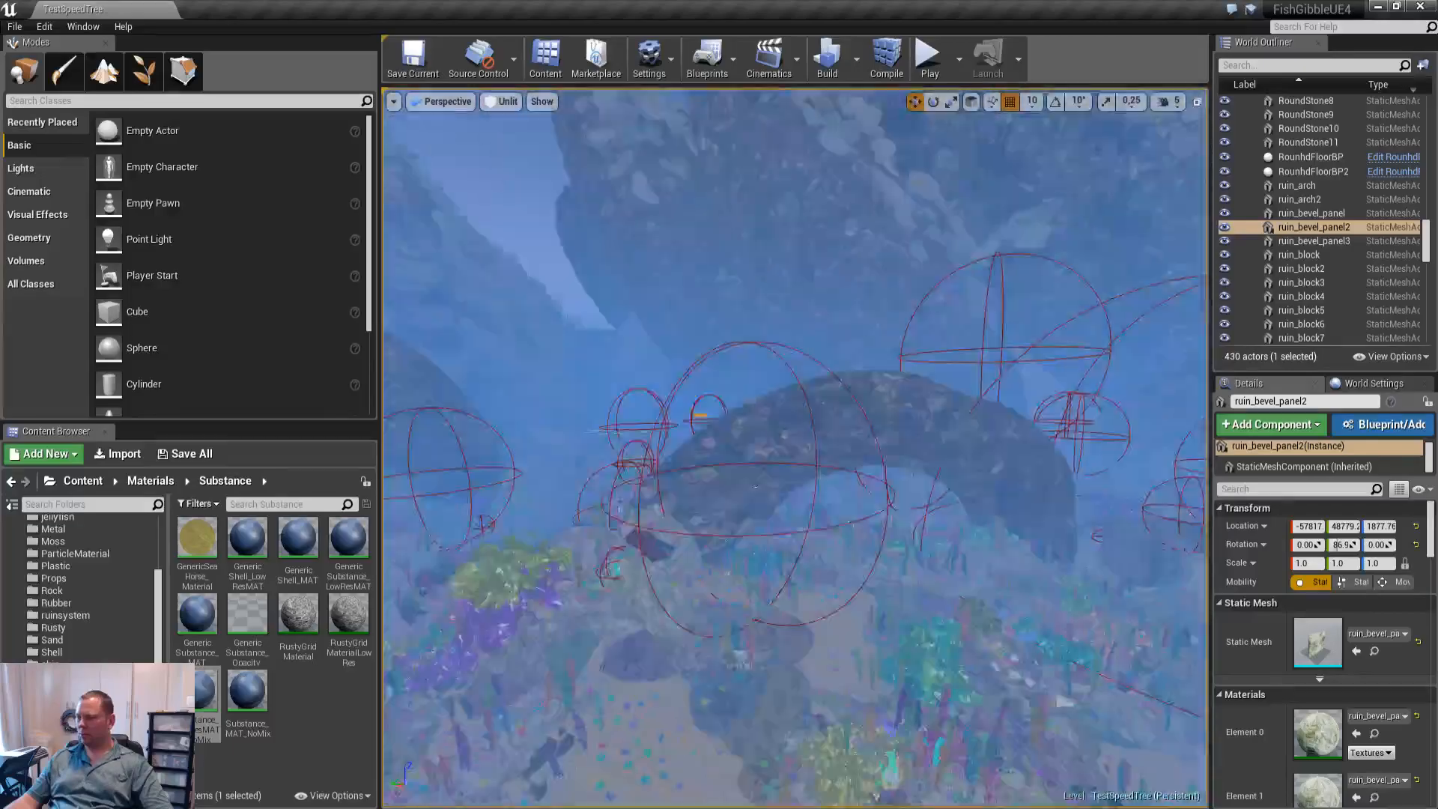
key(w)
mouse_move(795, 448)
right_down()
mouse_move(697, 457)
mouse_move(839, 449)
mouse_move(869, 479)
mouse_move(824, 449)
right_up()
key(w)
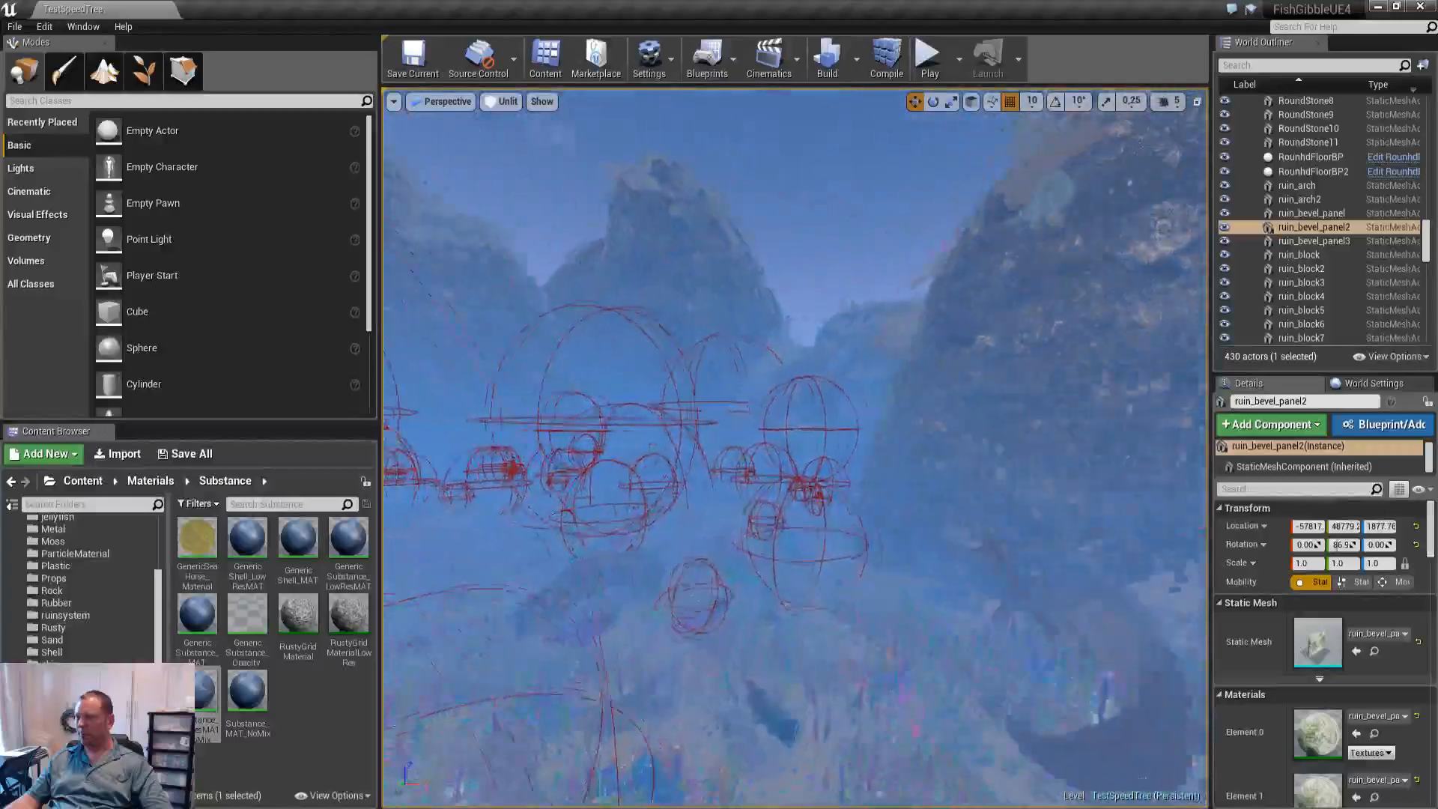
right_drag(810, 539, 810, 540)
key(w)
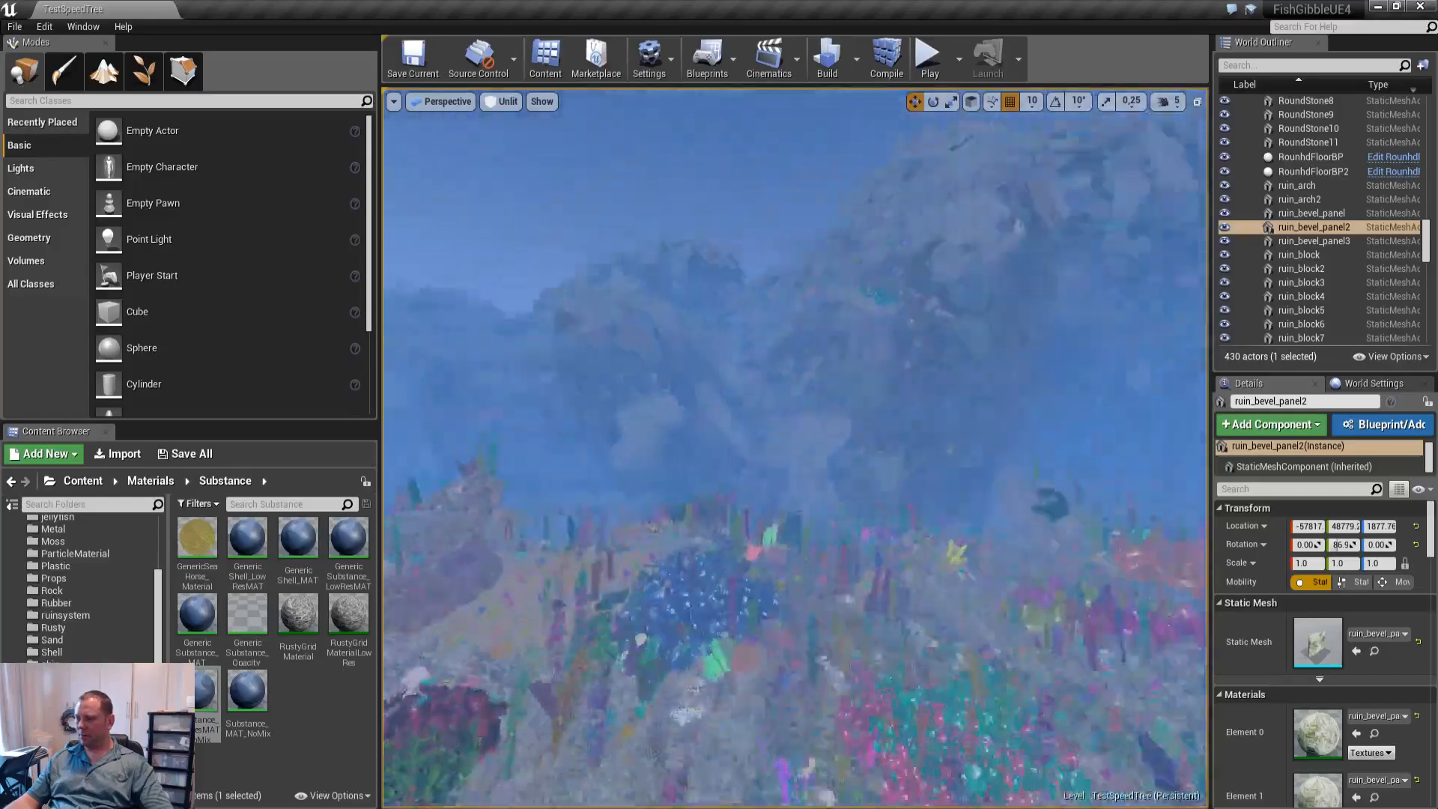
Fly on over the coral beds to the large rock arch and switch the viewport back to lit shading
right_drag(794, 449, 1064, 449)
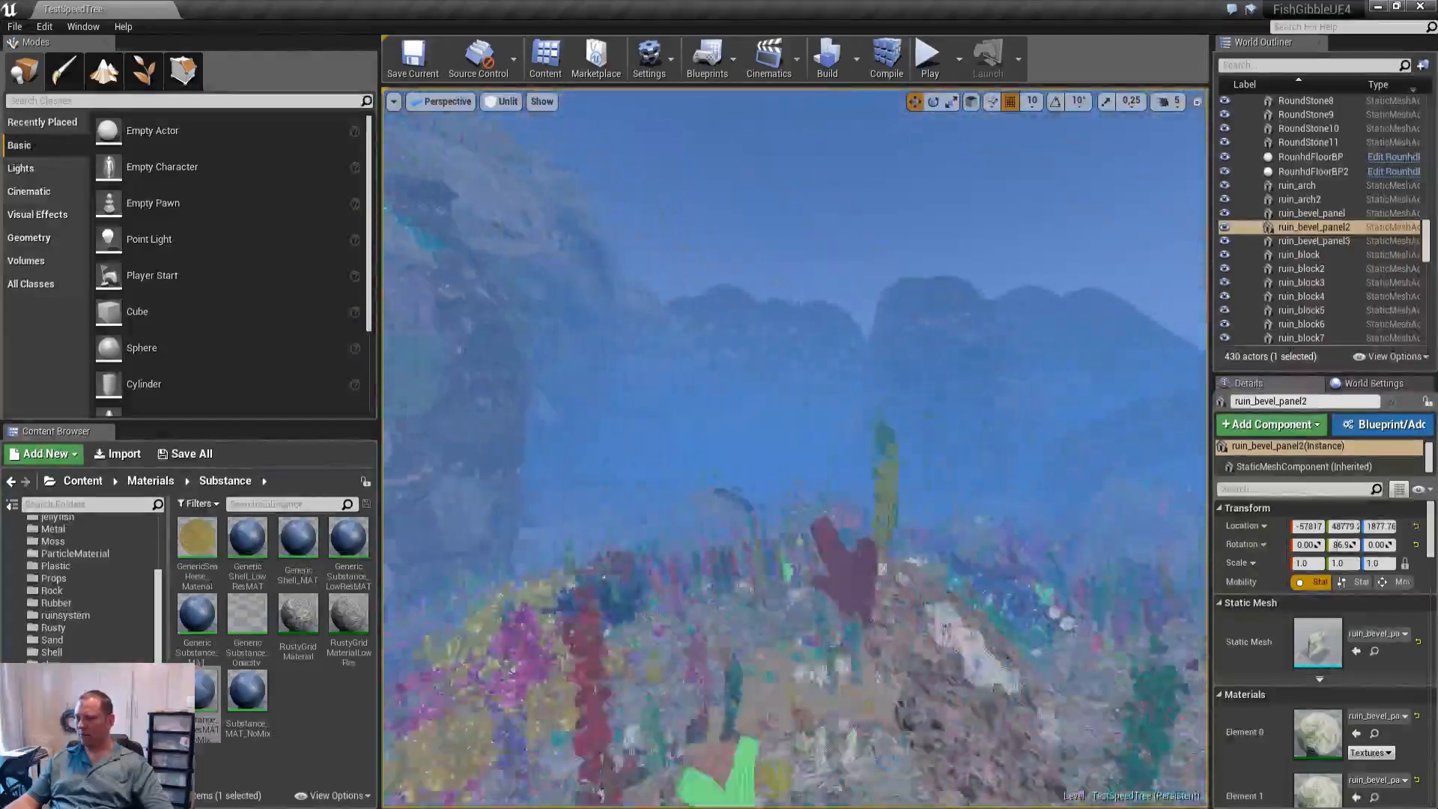
right_drag(795, 449, 690, 450)
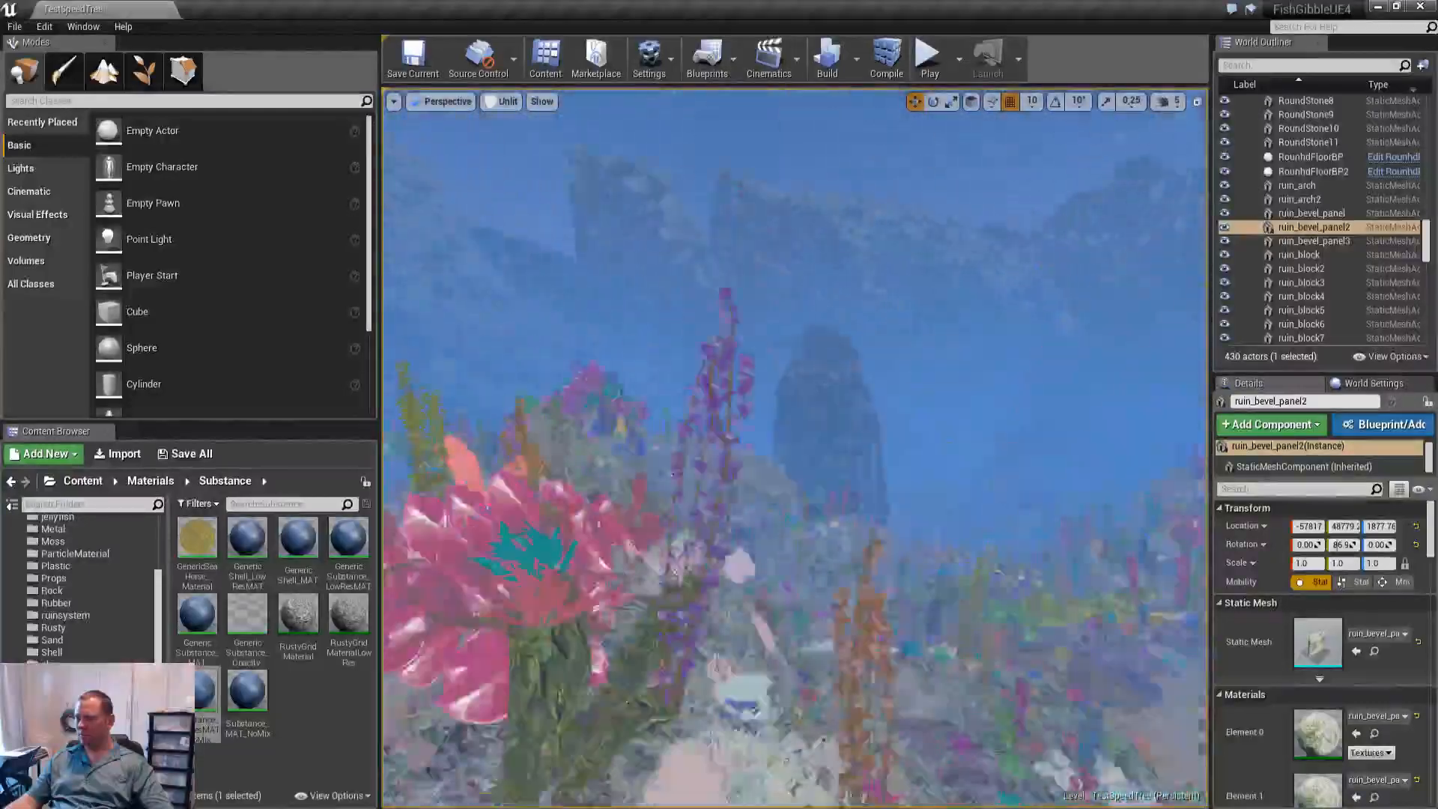
right_drag(794, 450, 944, 450)
right_drag(794, 449, 922, 449)
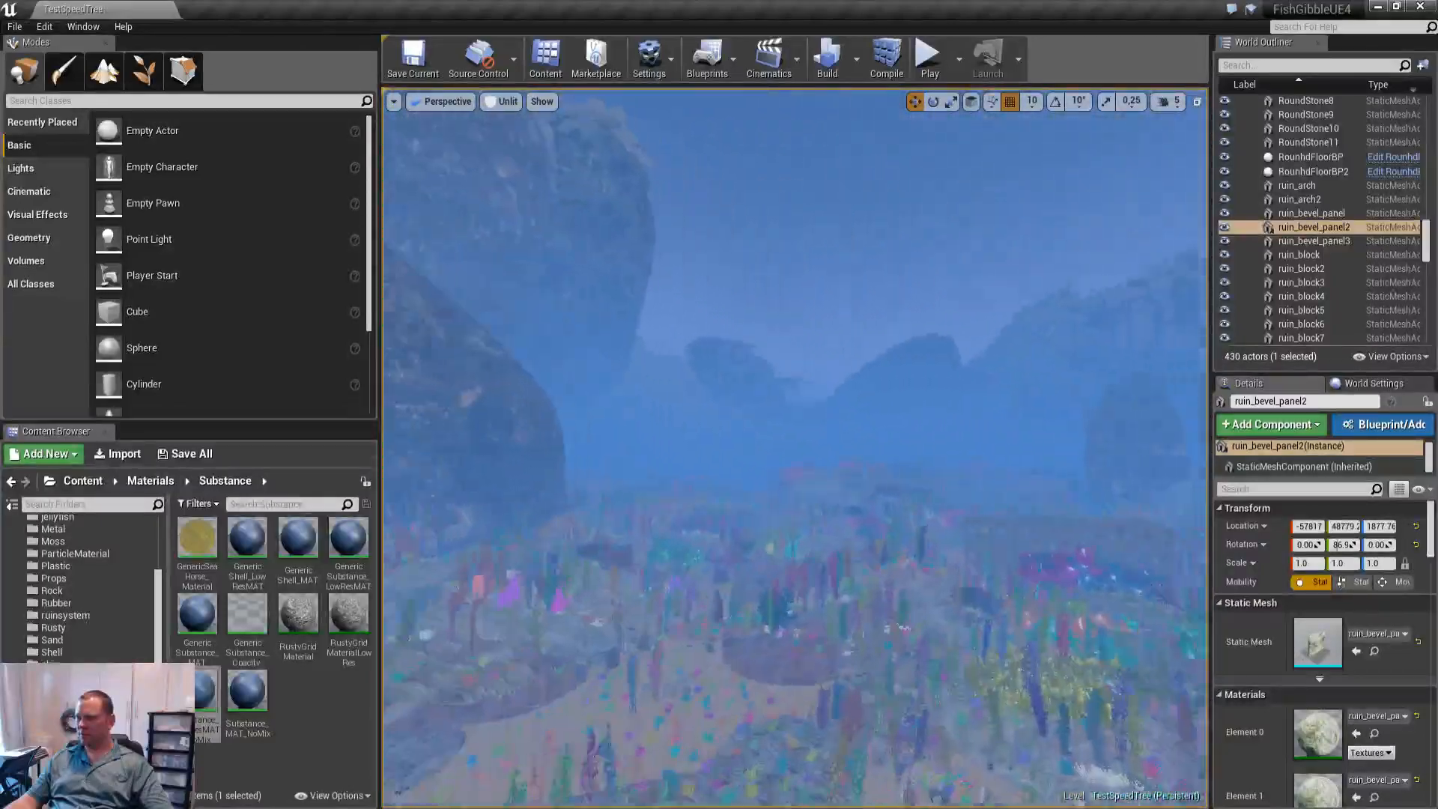
right_drag(794, 449, 944, 453)
right_drag(797, 542, 839, 543)
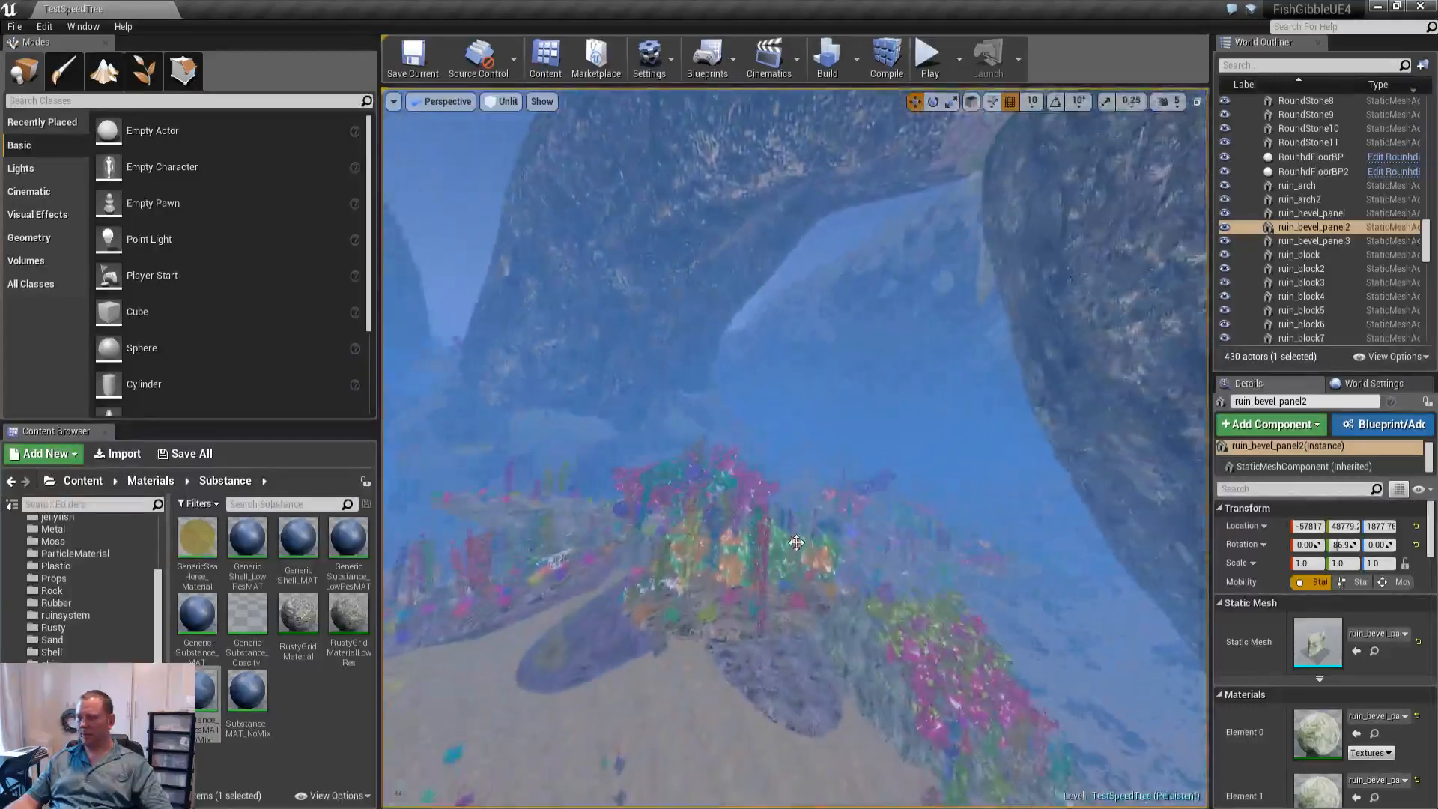
key(alt+4)
key(g)
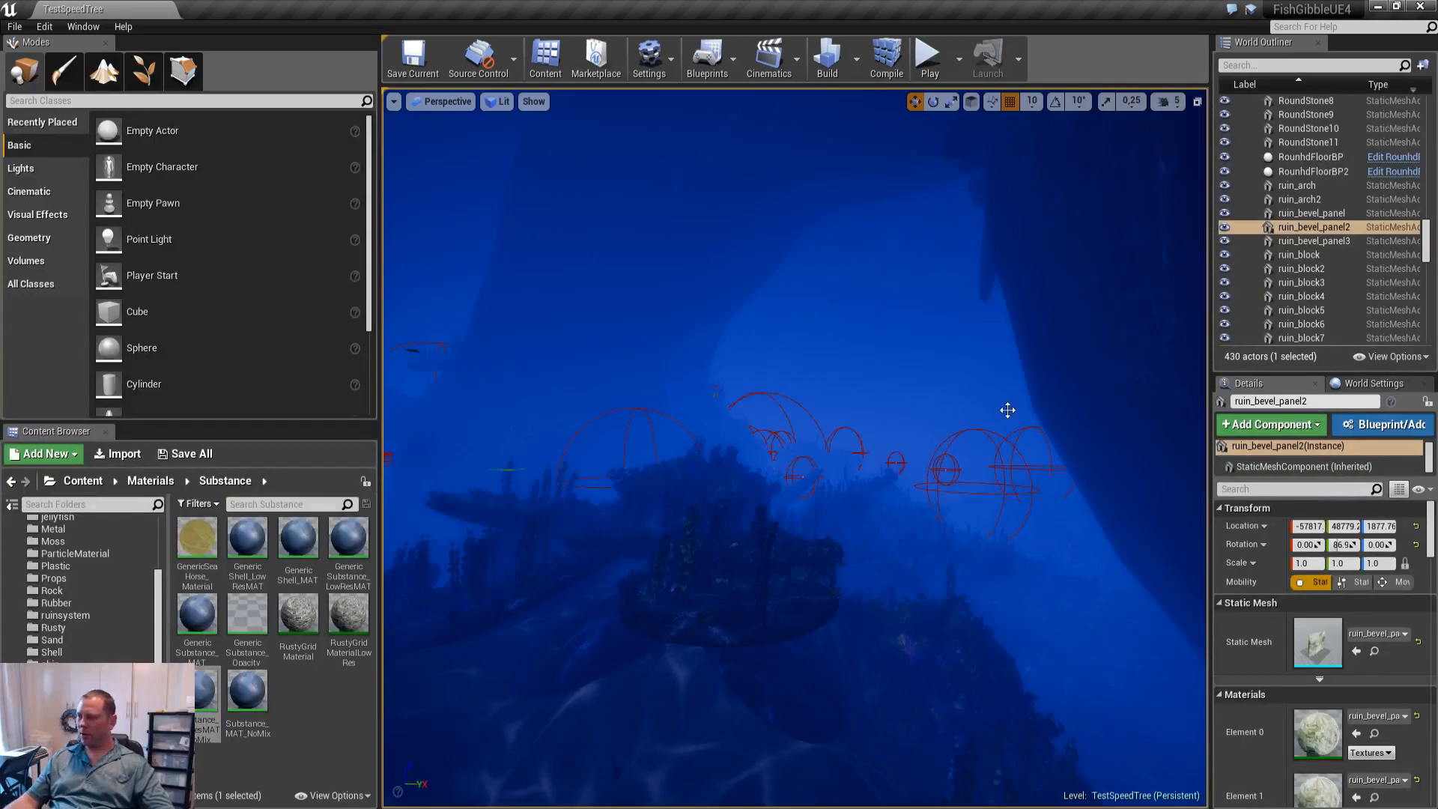
Expand the LevelActivators folder in the World Outliner and focus the viewport on LevelActivator_TheHabadashi
click(1306, 187)
key(Left)
key(Left)
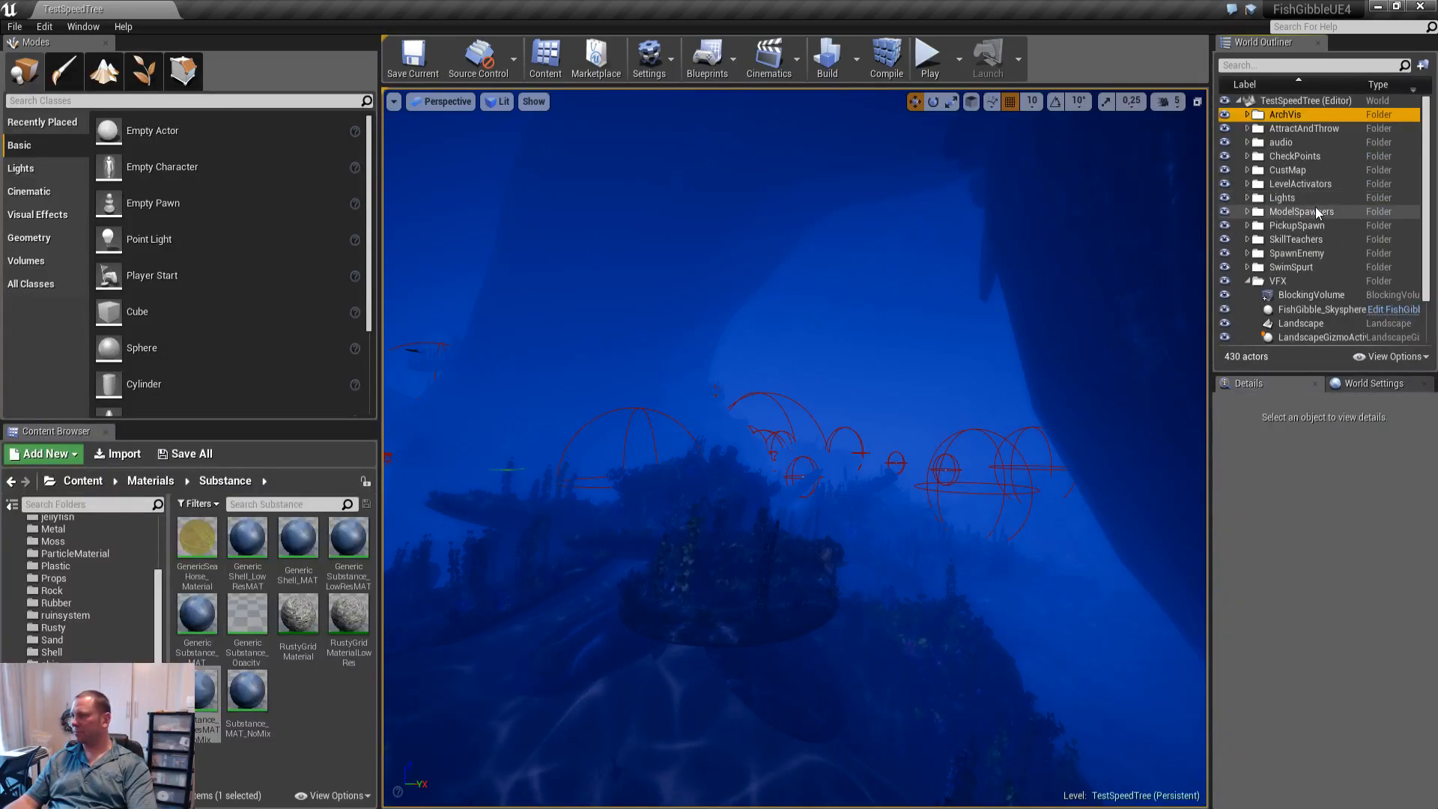
key(Down)
key(Down)
key(Down)
key(Down)
key(Down)
key(Right)
key(Down)
key(Down)
key(Down)
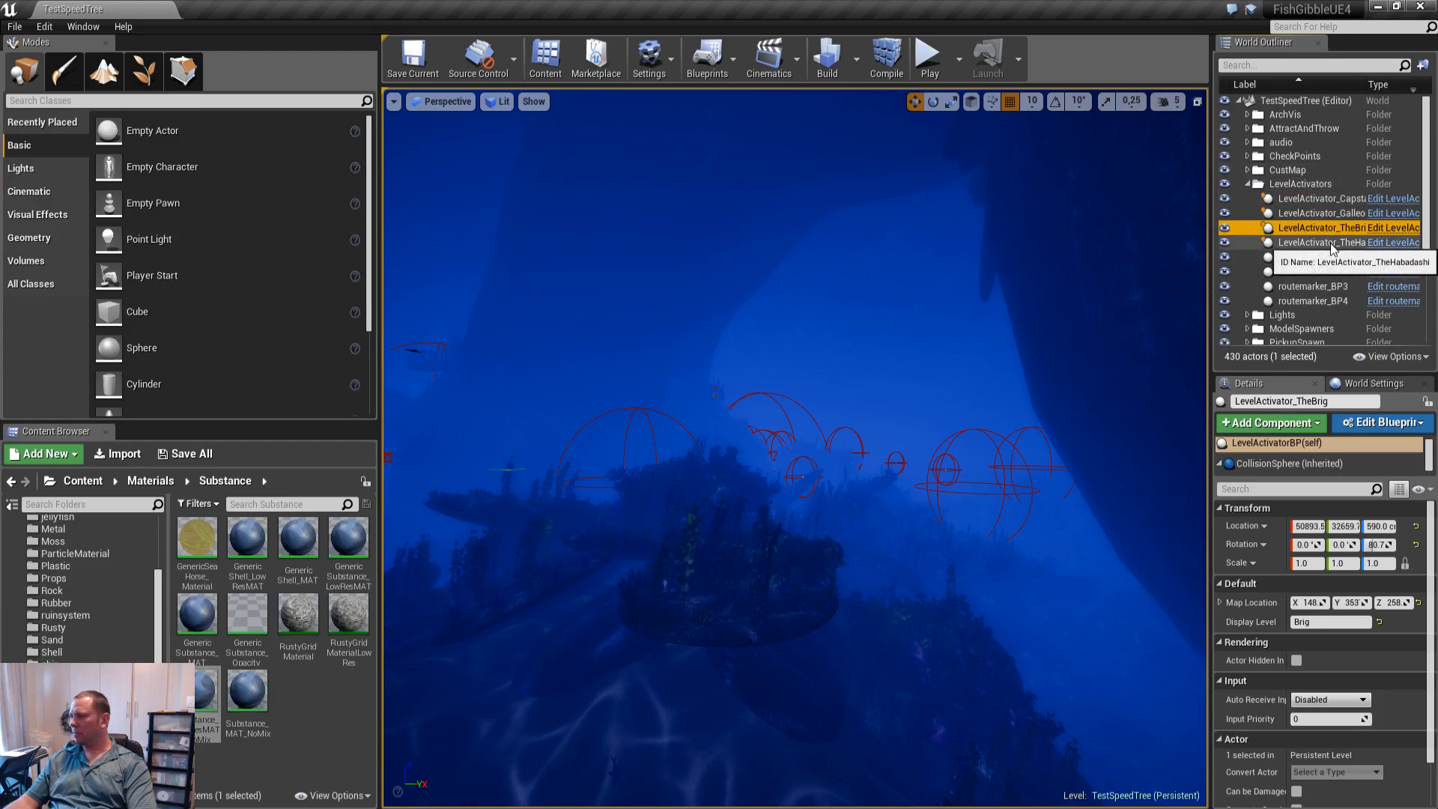
double_click(1331, 244)
key(Escape)
View the pipes and the Habadashi sign in unlit shading from above the surrounding corals
right_drag(1027, 334, 870, 349)
key(w)
key(s)
right_drag(860, 412, 811, 538)
key(alt+3)
key(s)
key(s)
key(w)
key(w)
key(s)
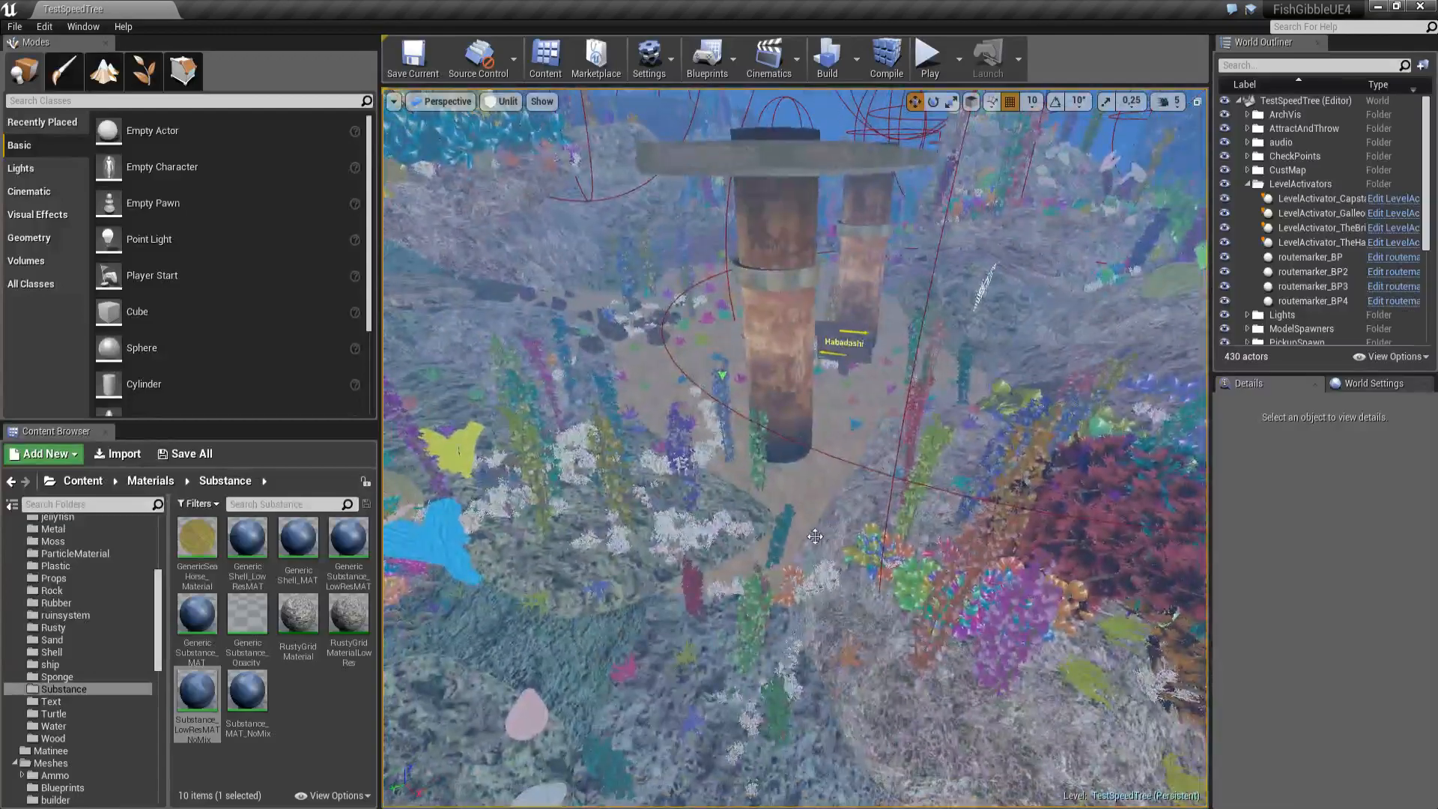
Start a full-screen play session from the seabed in front of the Habadashi pipes
right_click(812, 538)
click(886, 492)
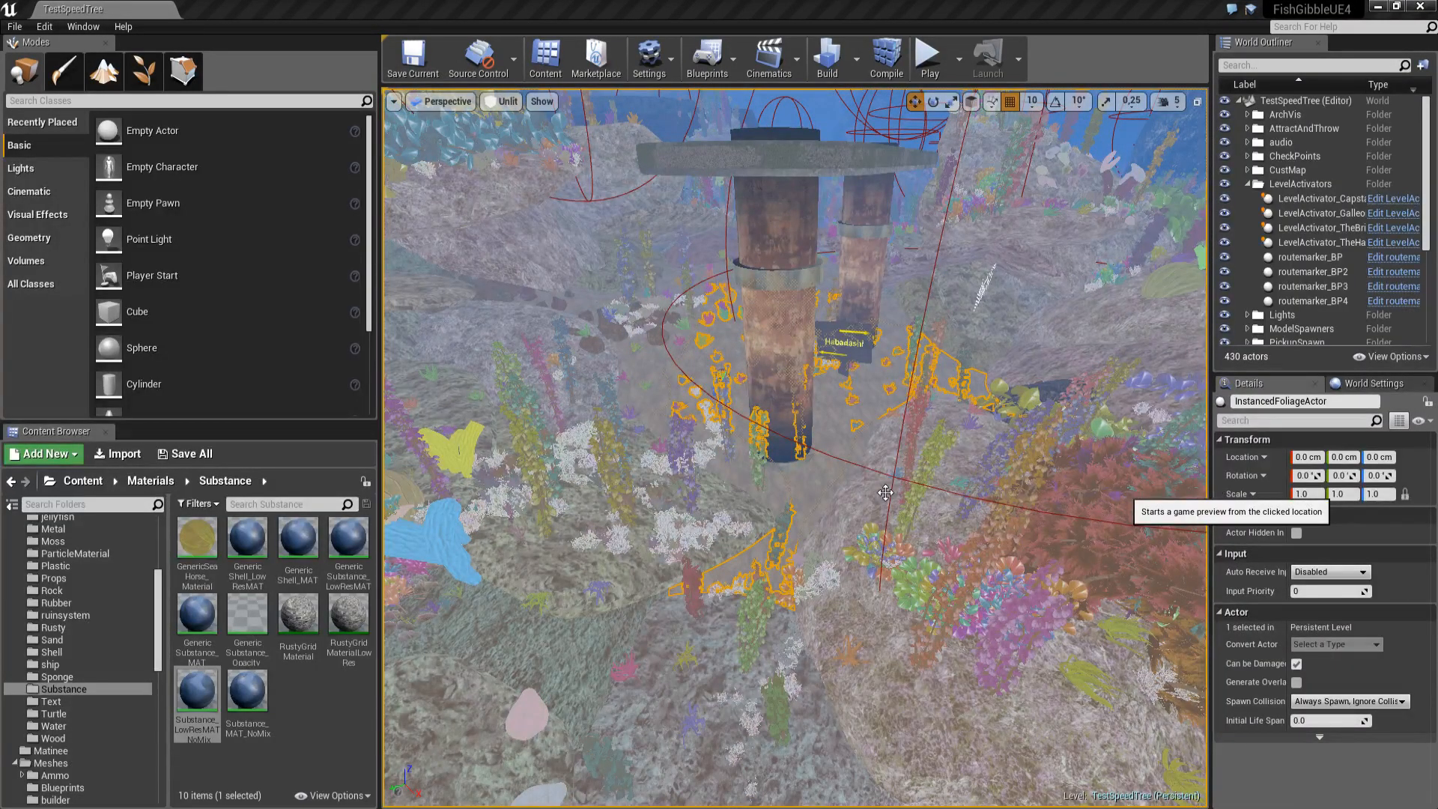
key(F11)
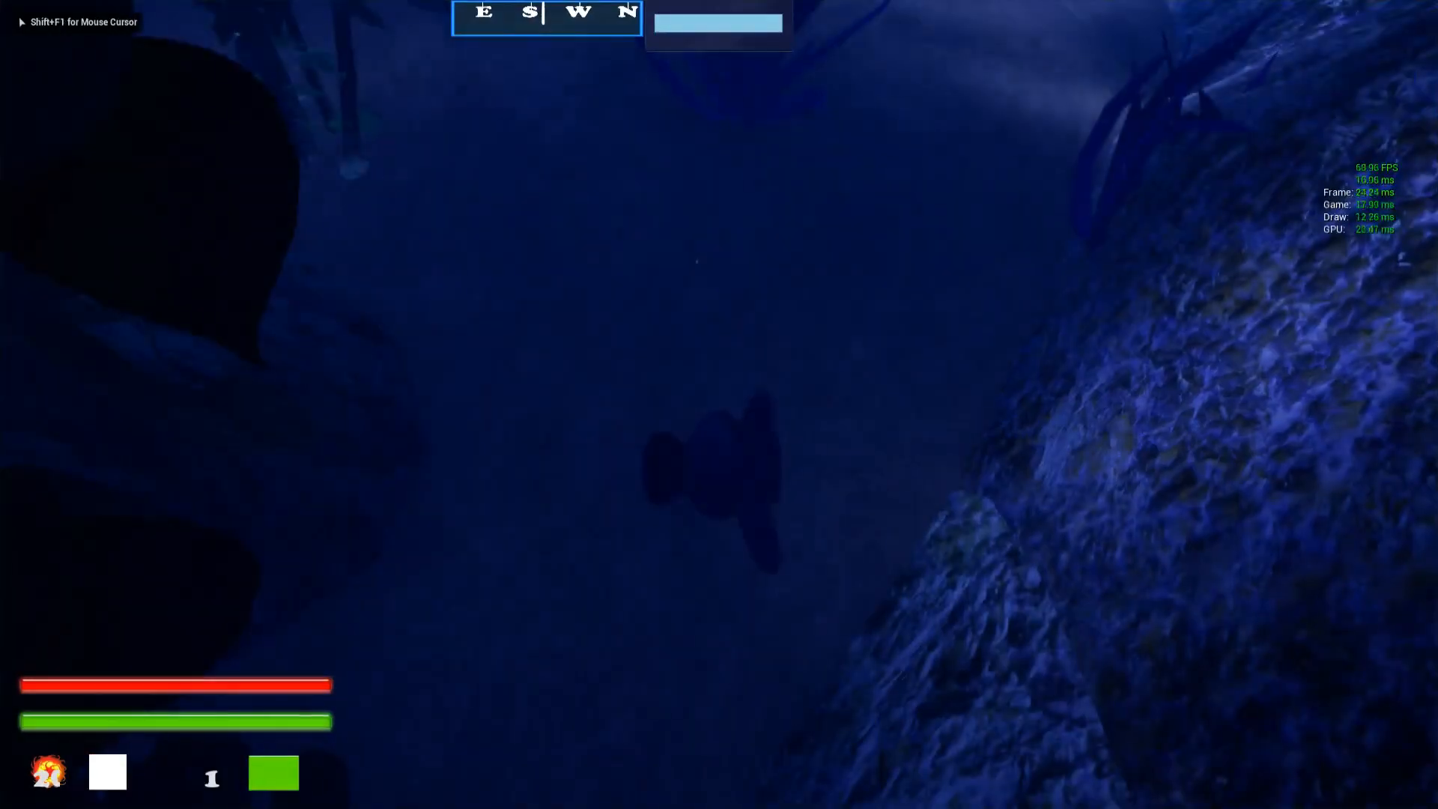
Swim the fish up to the Habadashi sign and circle the nearby pipes and the fish inside the bubble
key(w)
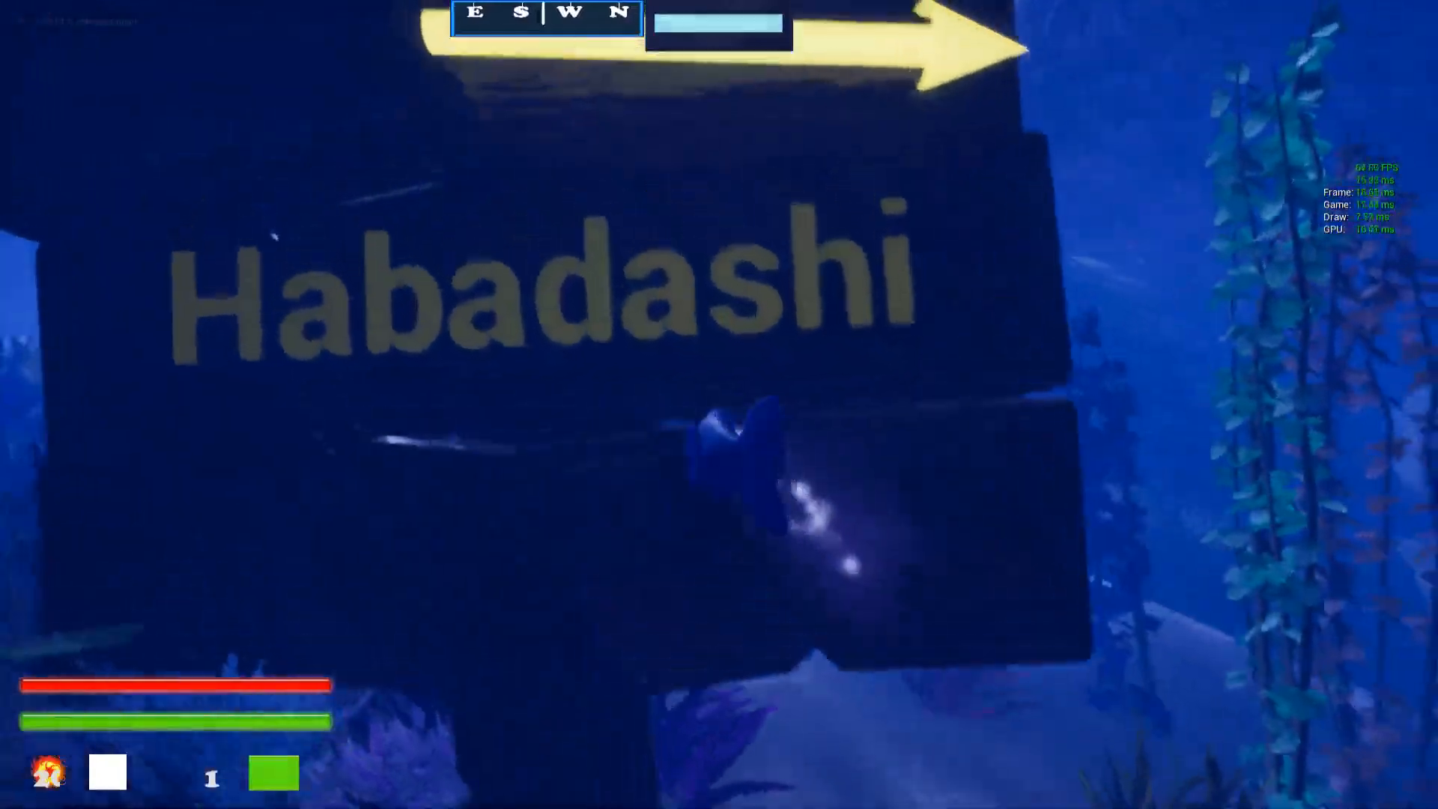
key(a)
key(w)
key(w)
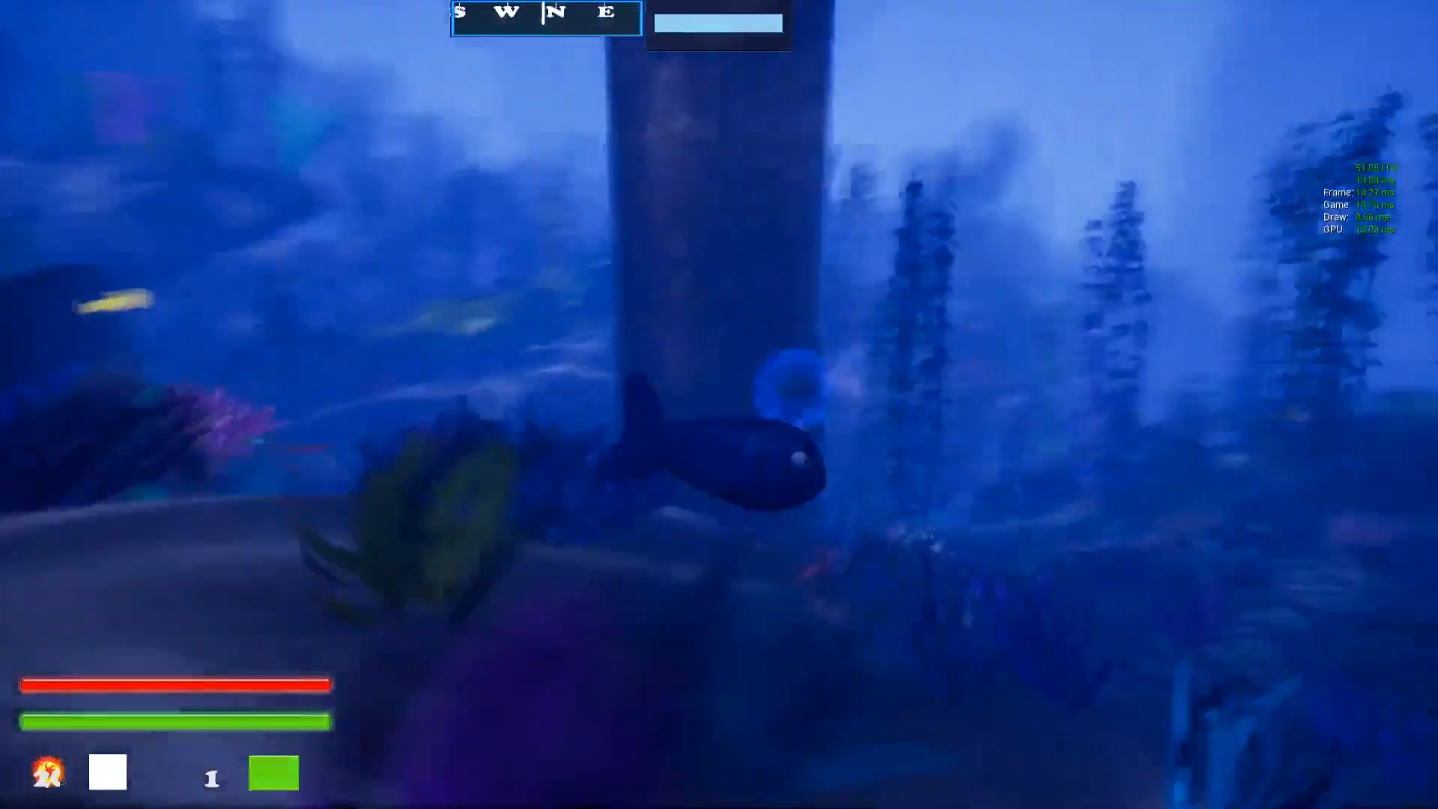
key(w)
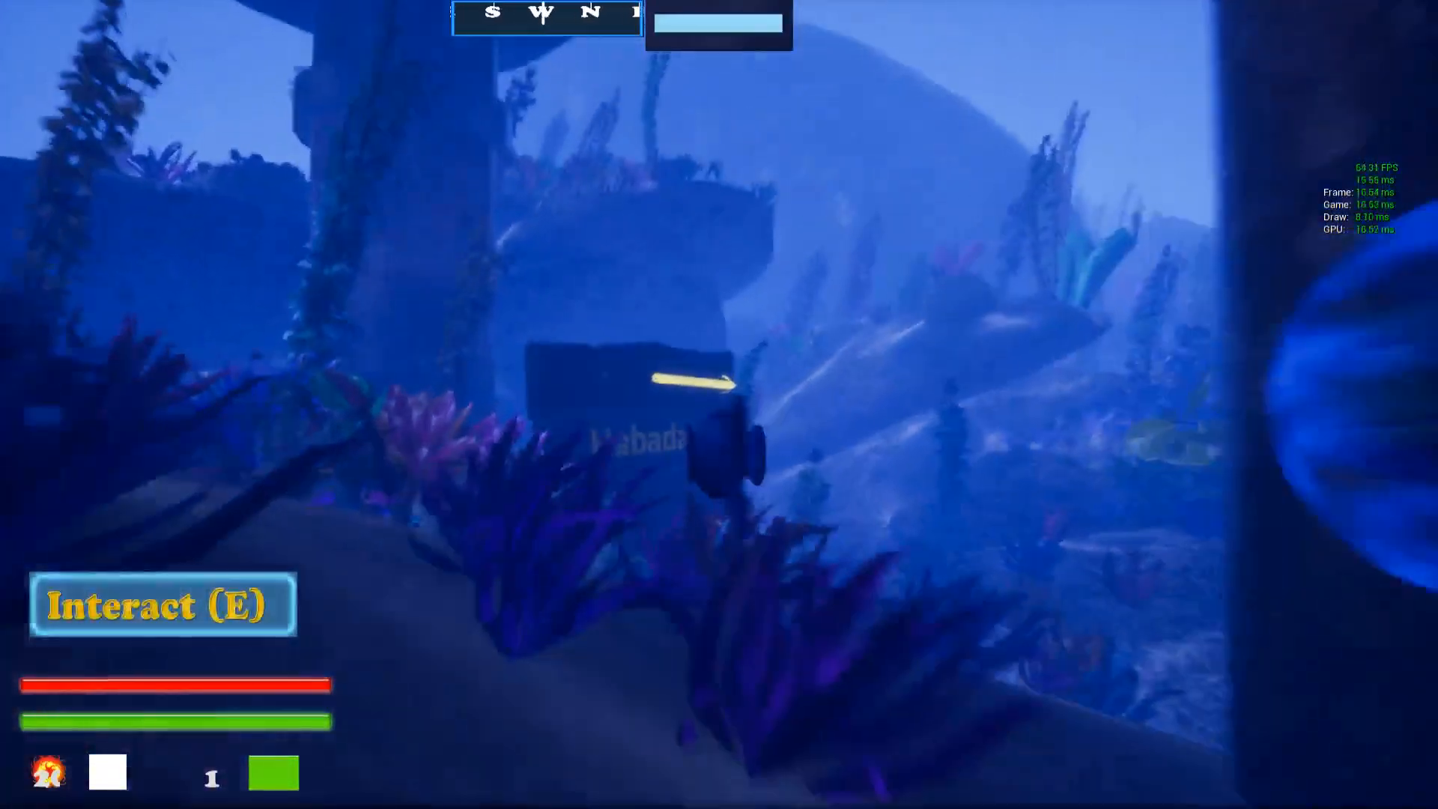
key(w)
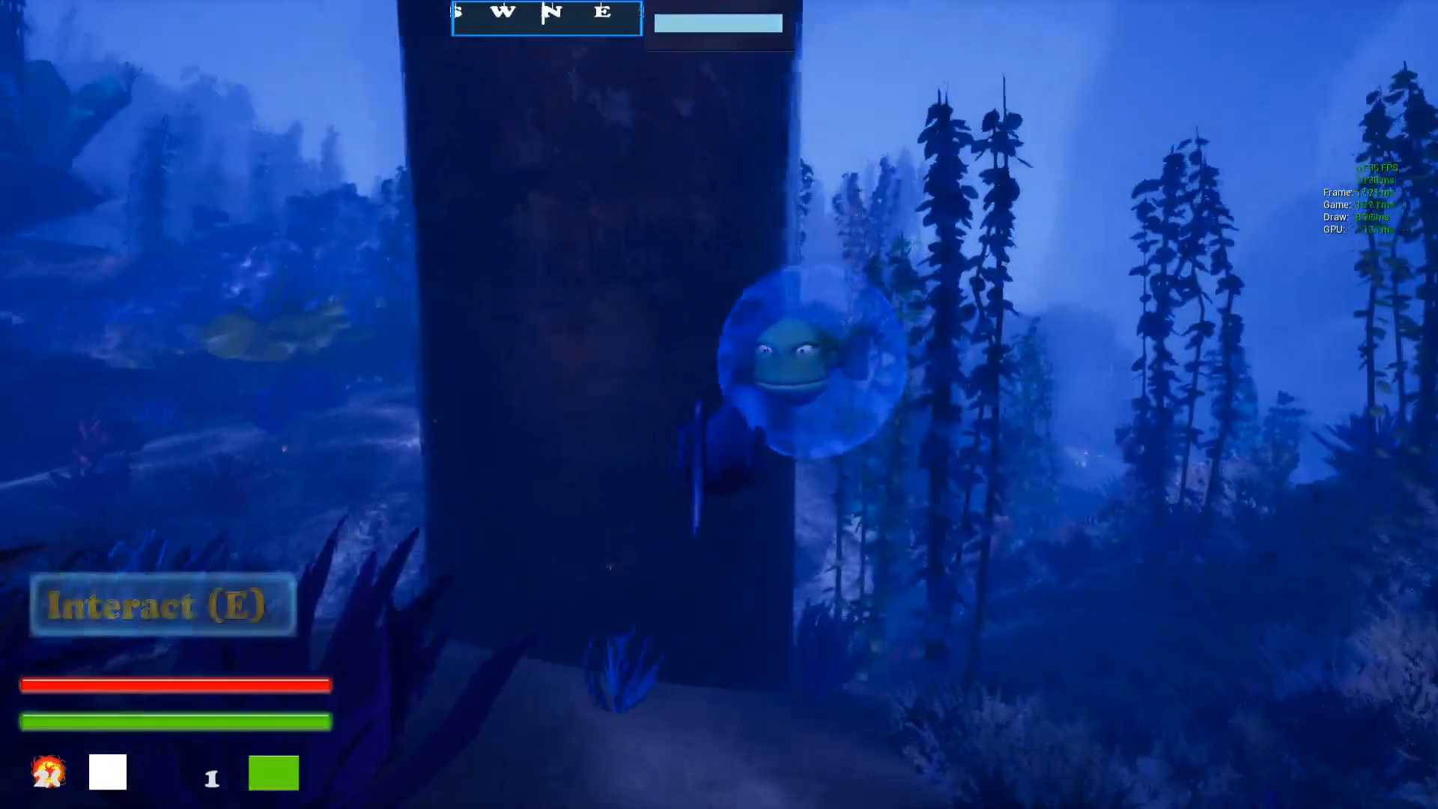
key(w)
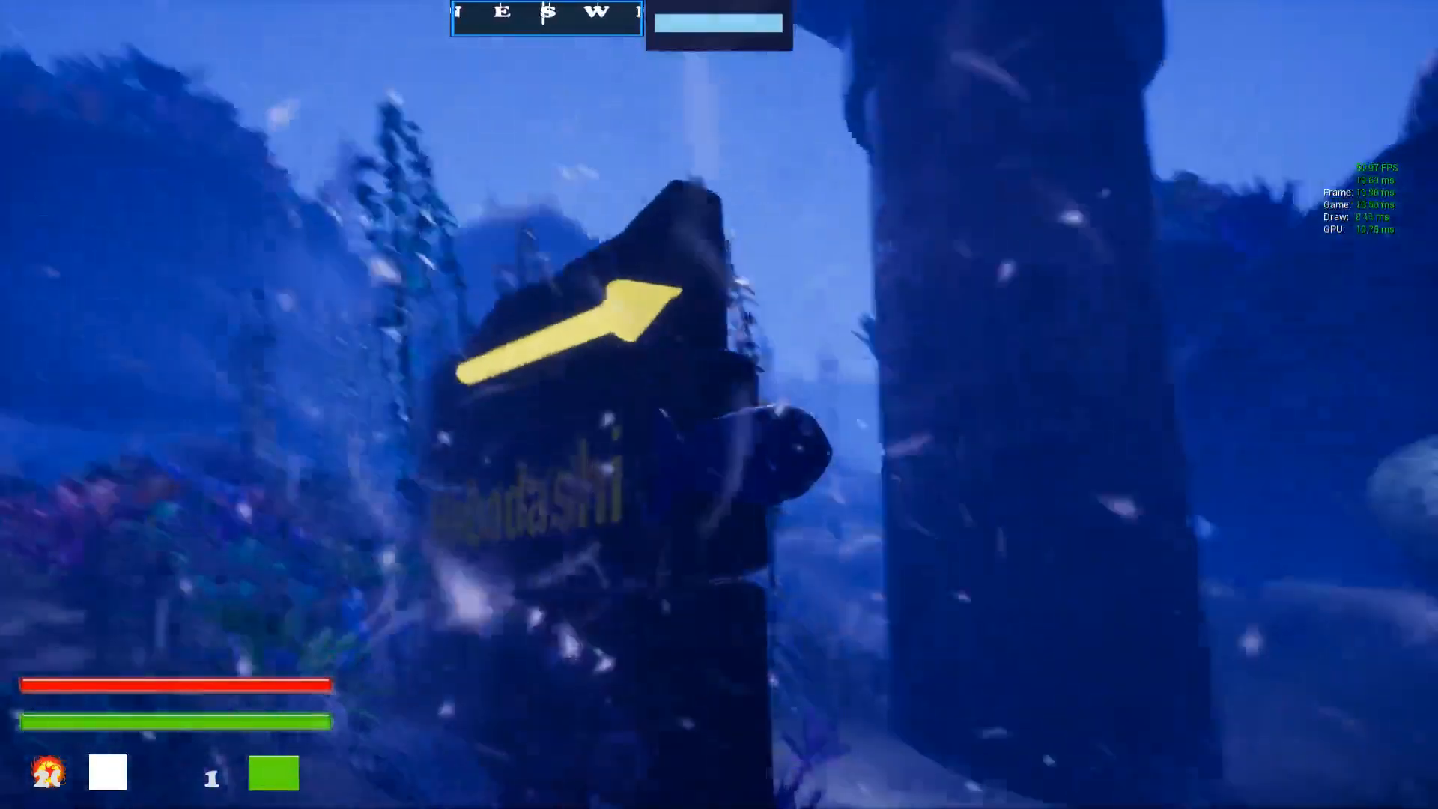
Swim on past the Habadashi sign over the rocks and corals to the large metal grate
key(w)
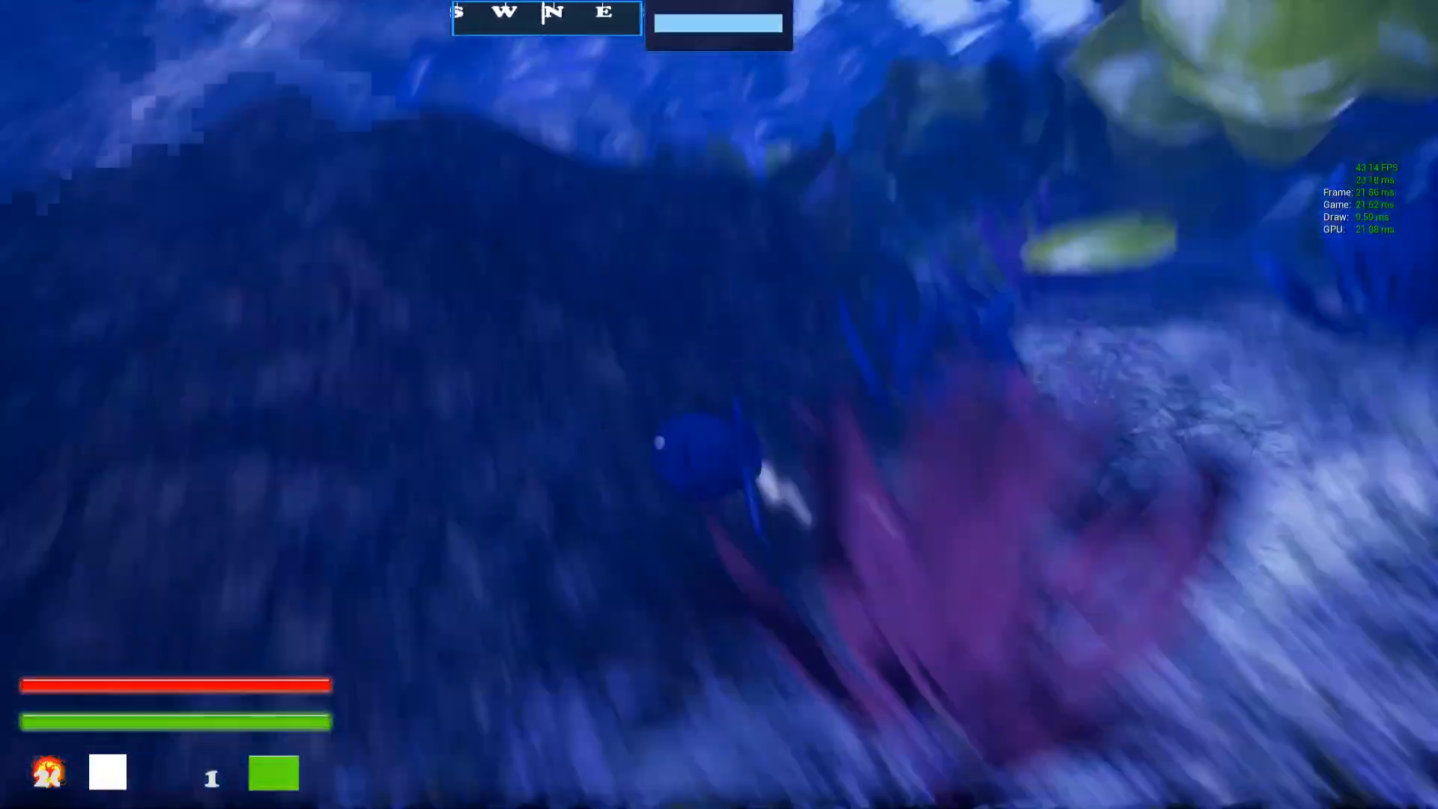
key(w)
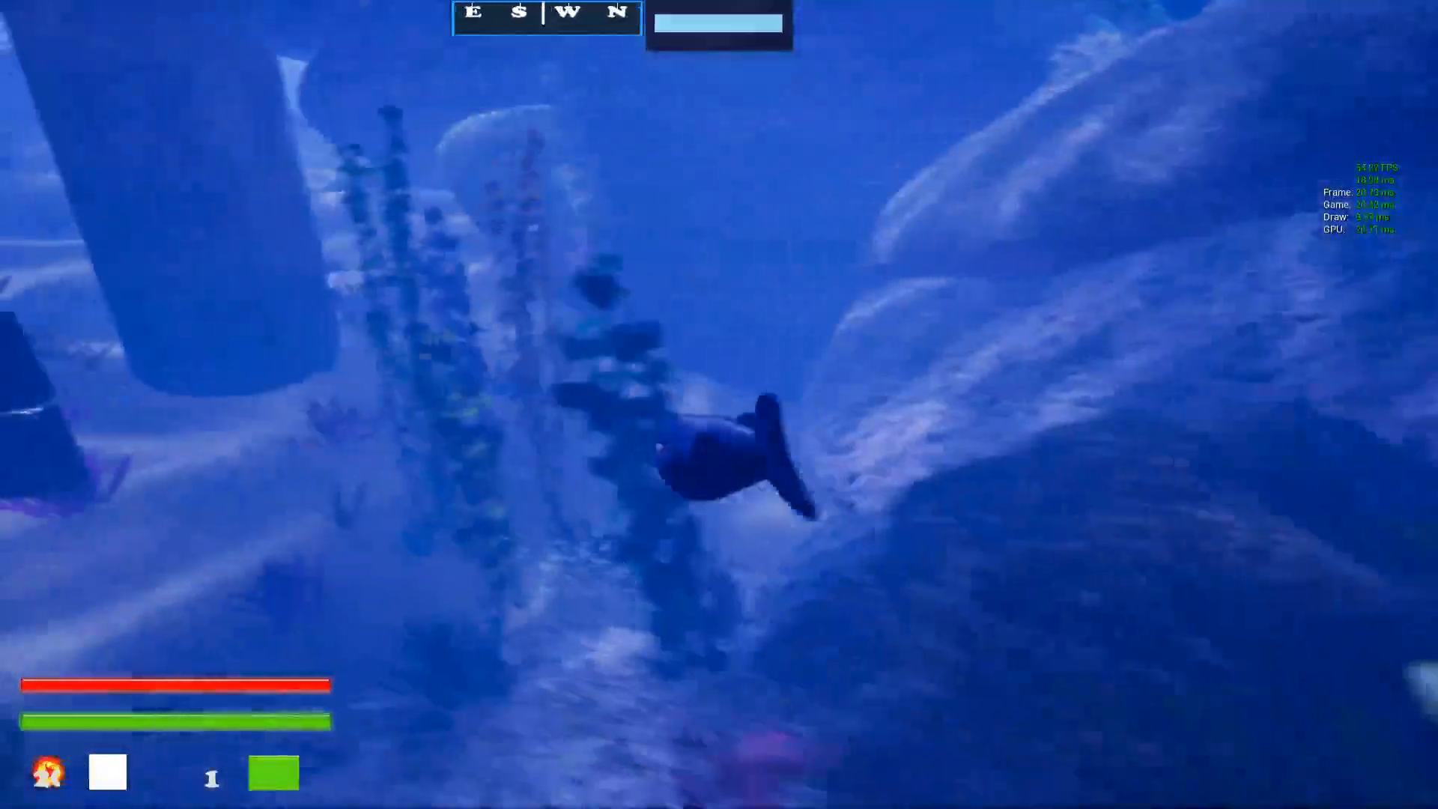
key(w)
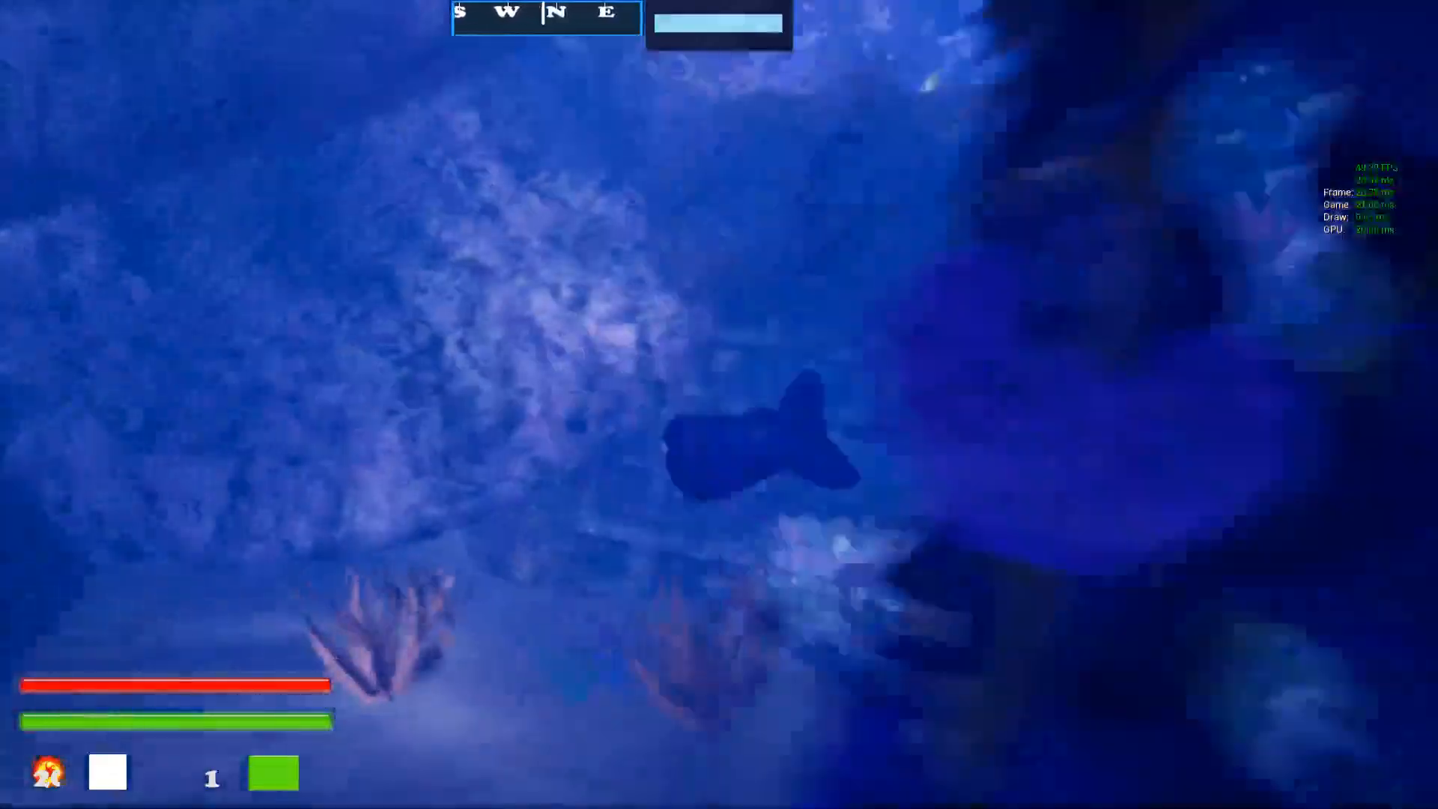
key(w)
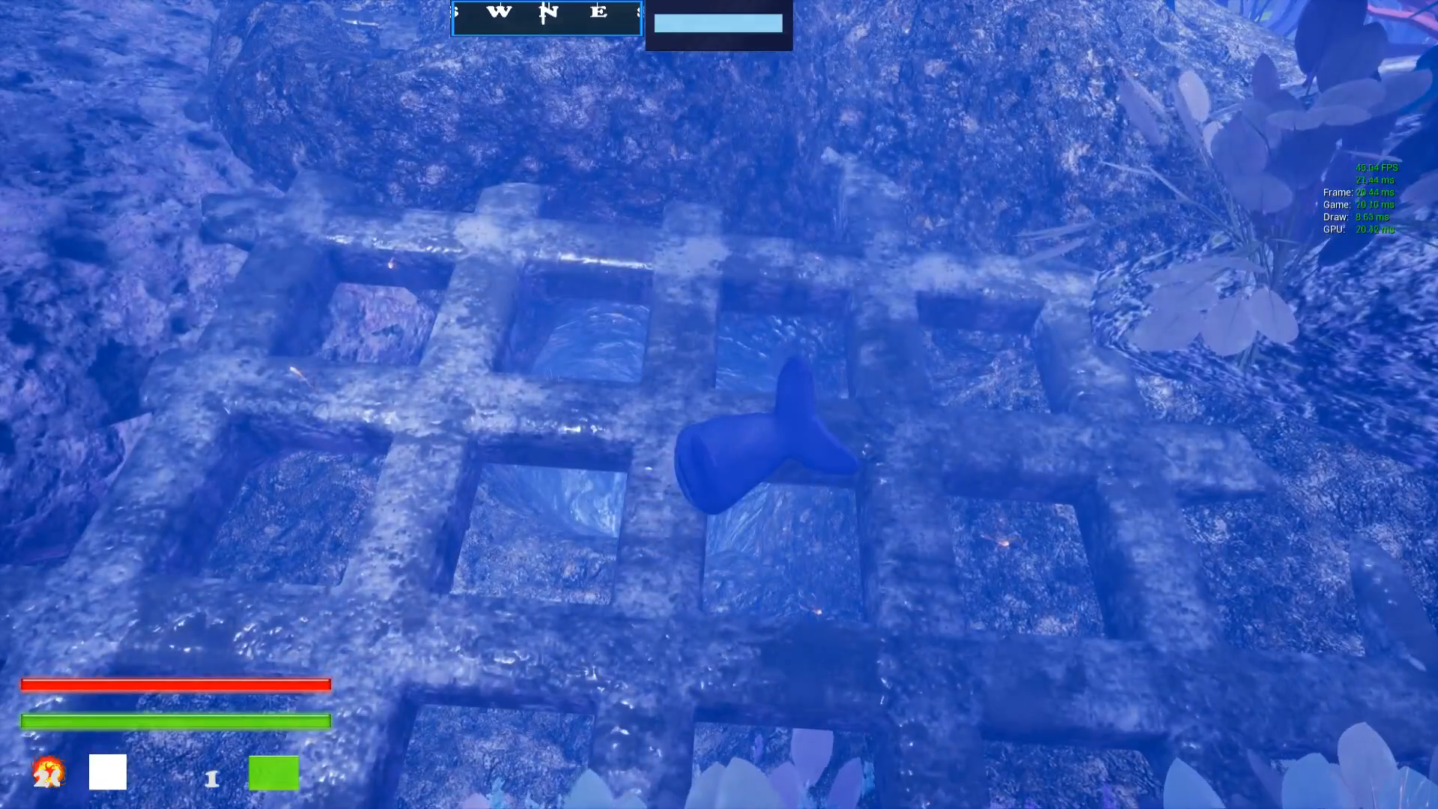
Leave the play session and inspect the rock opening beneath the metal grate in unlit shading, finishing in lit shading with nothing selected
key(F11)
key(Escape)
right_drag(794, 450, 738, 513)
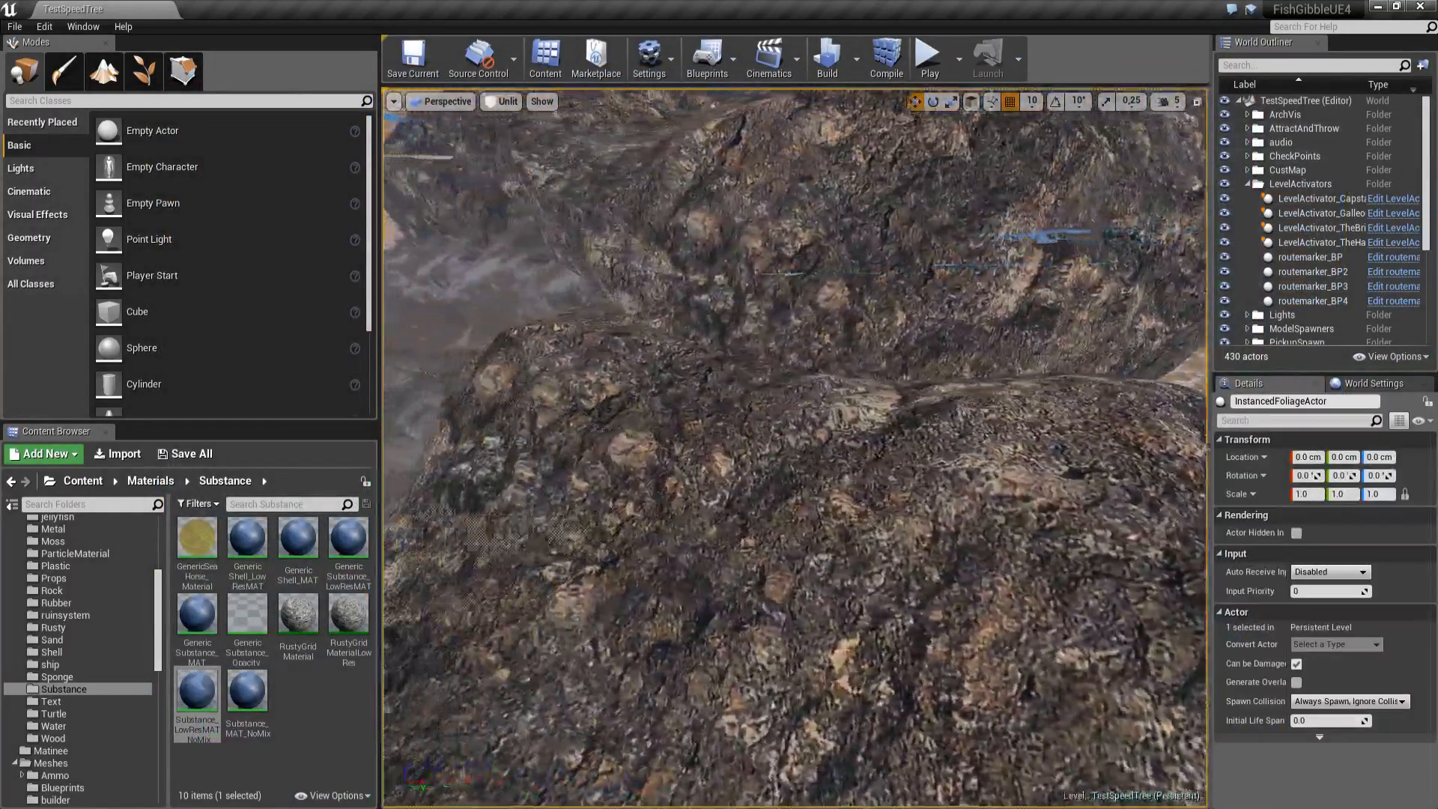
right_drag(794, 450, 674, 494)
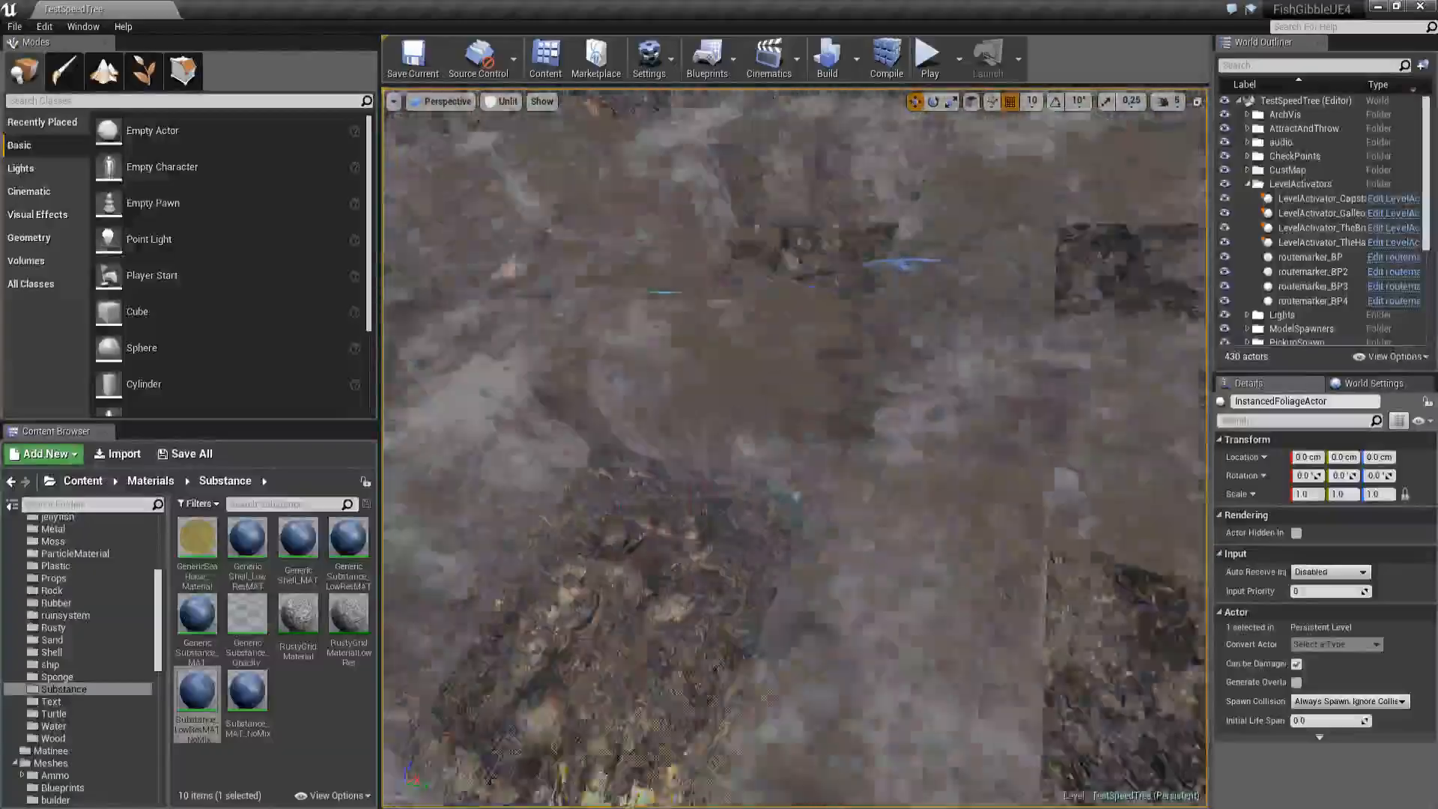
right_drag(794, 449, 779, 479)
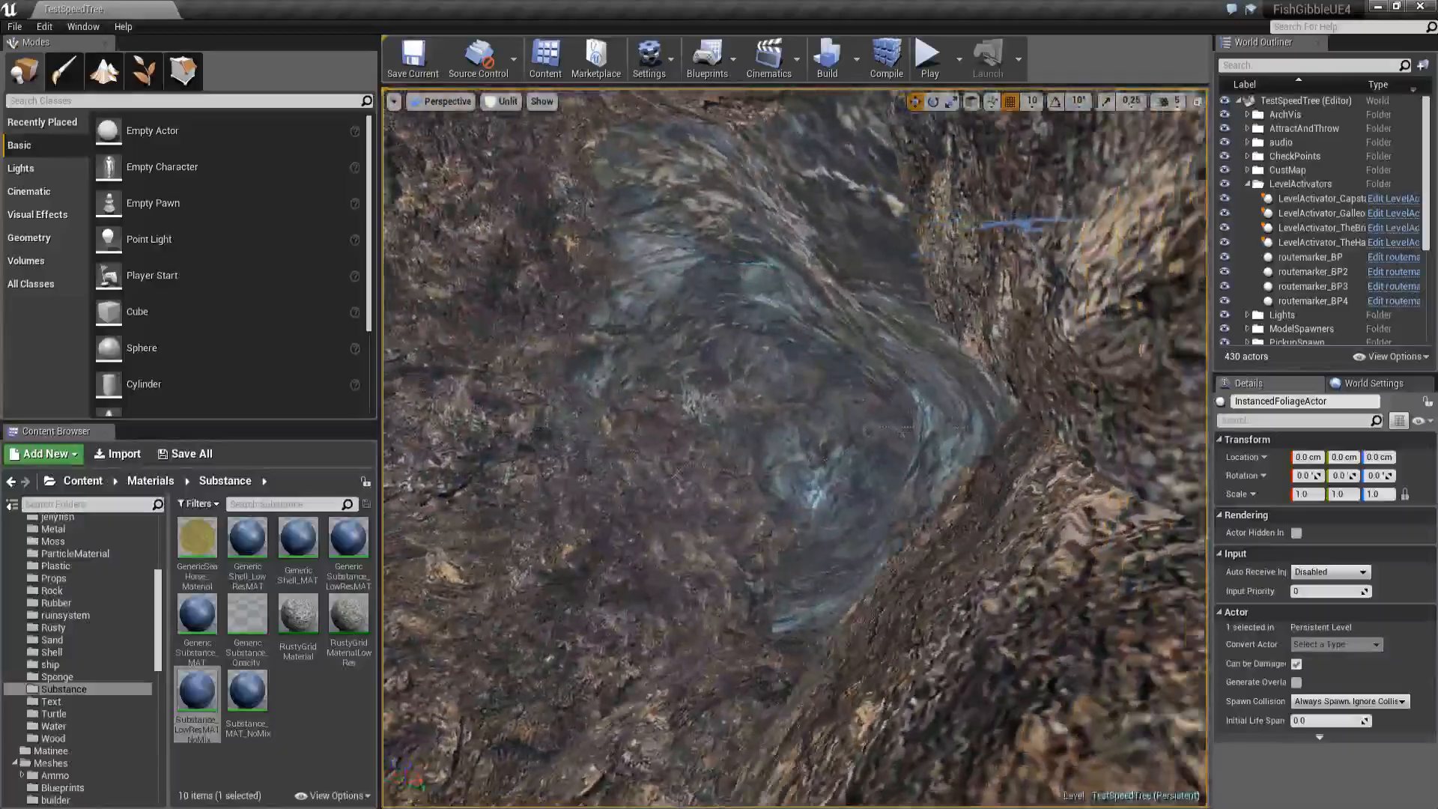
mouse_move(794, 450)
right_down()
mouse_move(749, 434)
mouse_move(779, 450)
right_up()
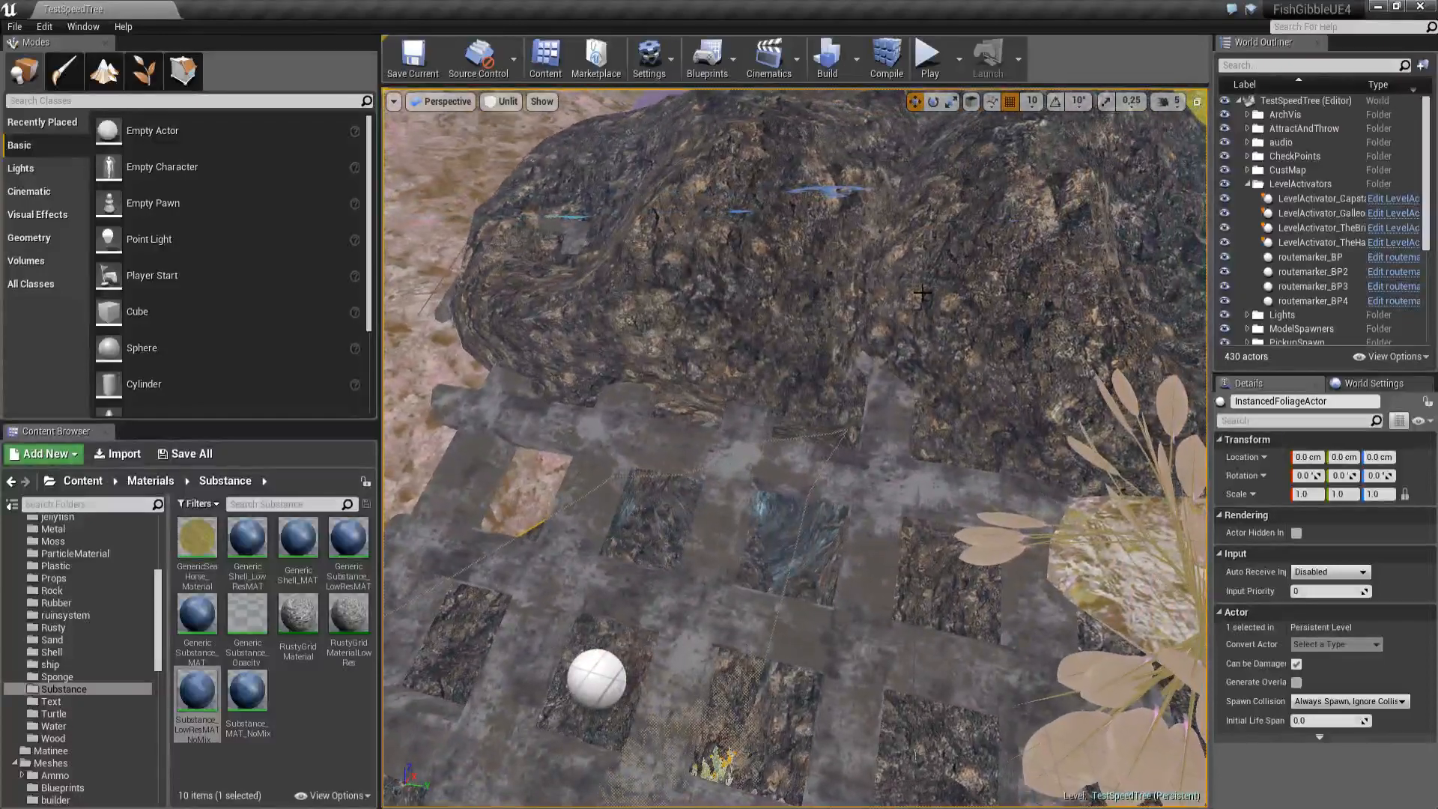
key(Escape)
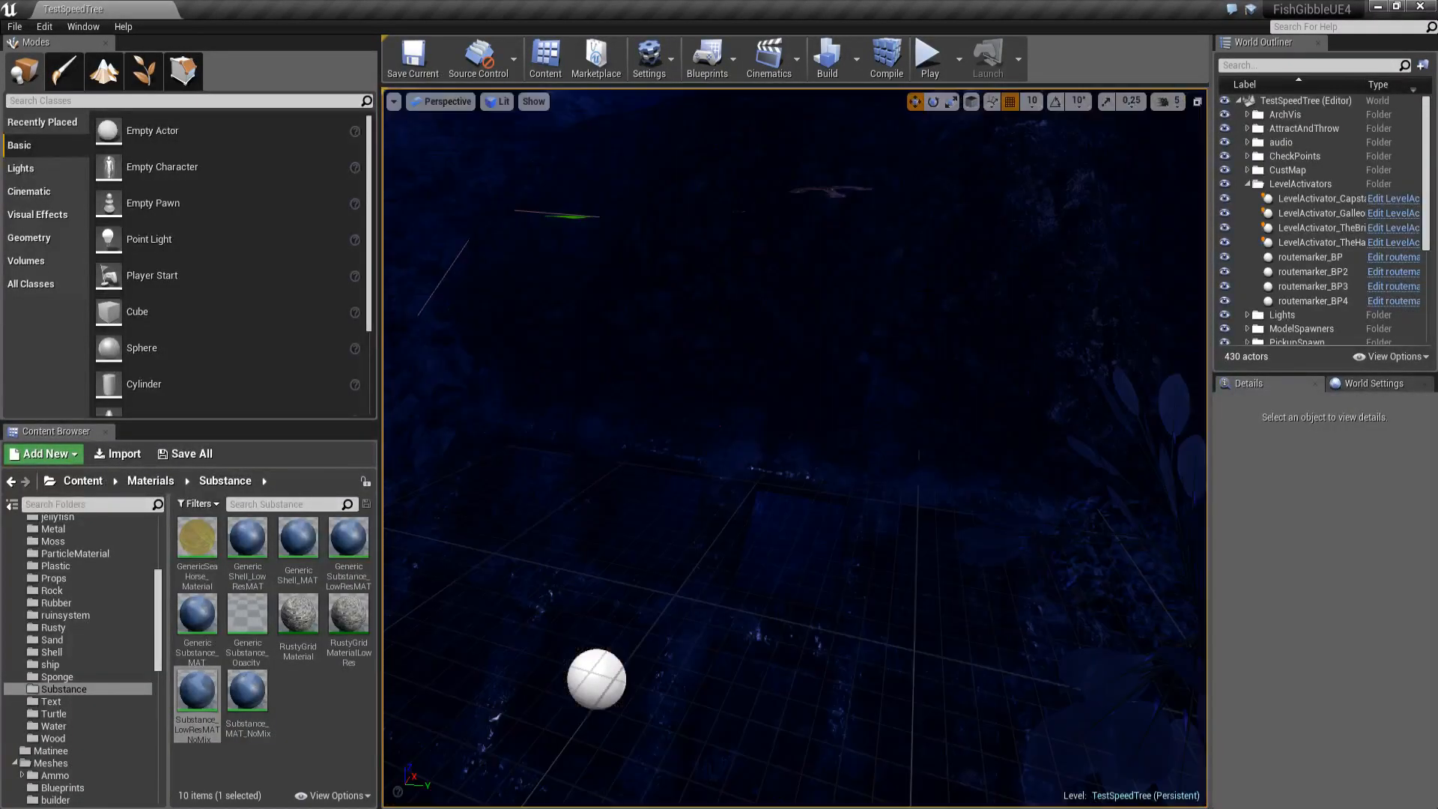